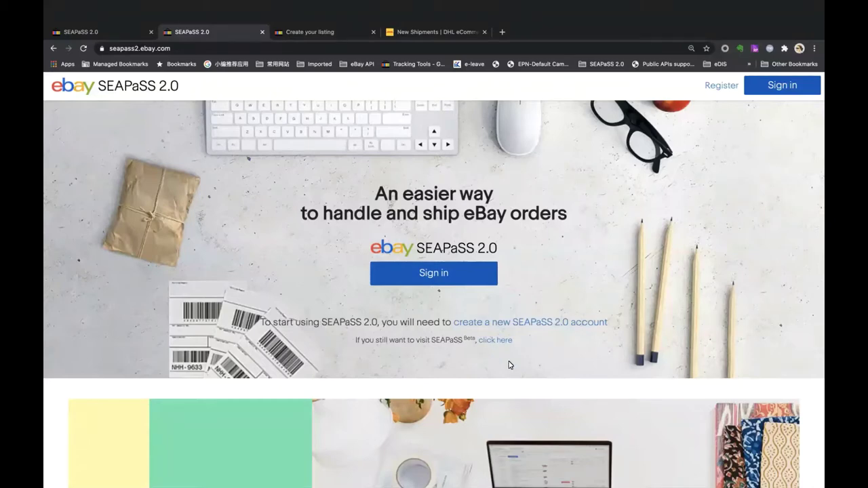
Switch to the sp.pushauction.cn version of the SEAPaSS 2.0 home page and open its account registration form.
scroll(261, 337, down, 1)
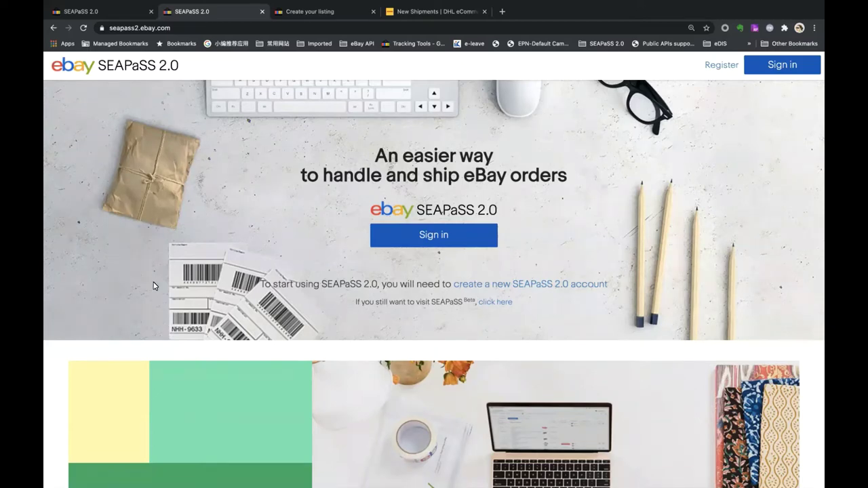
scroll(154, 286, up, 1)
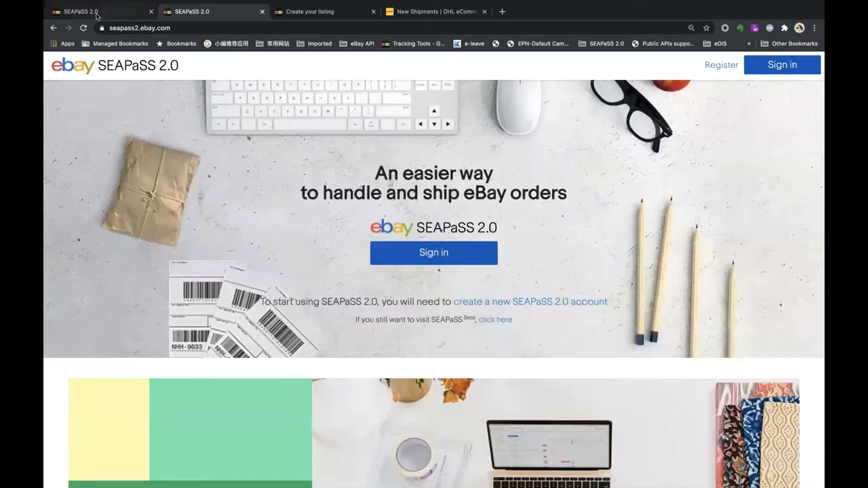
click(97, 13)
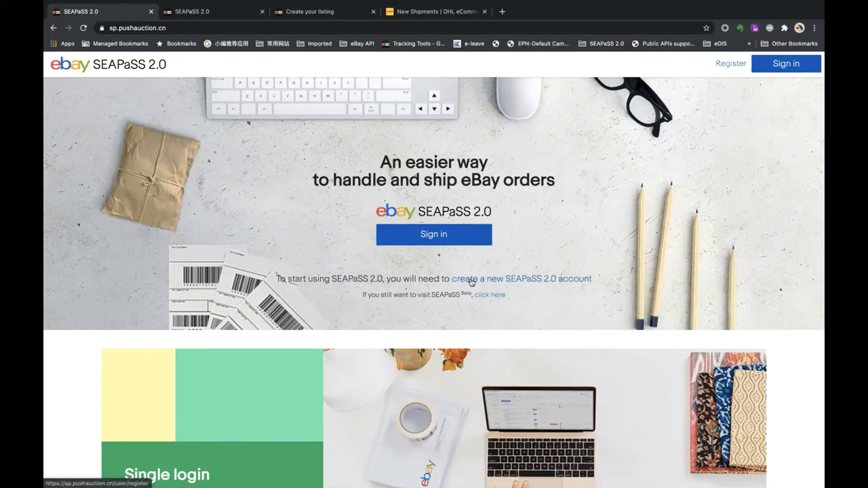
click(728, 64)
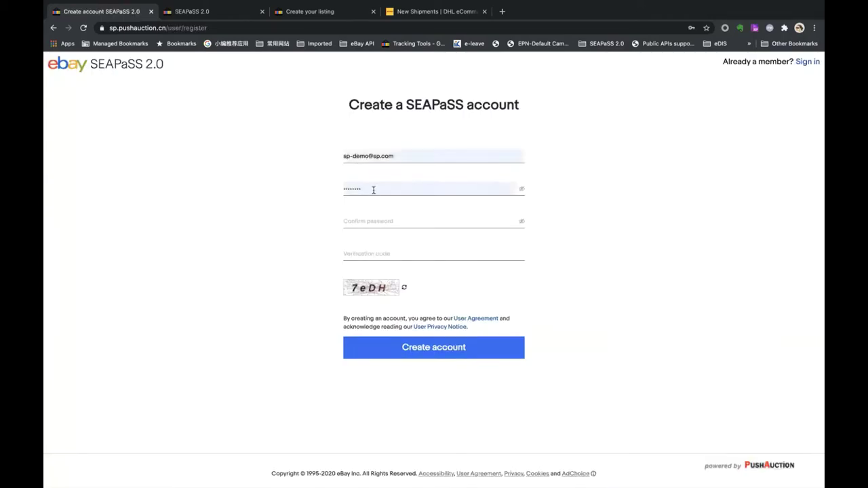
Shorten the prefilled account name in the registration form by removing its e-mail domain.
key(shift+Left)
key(shift+Left)
key(shift+Left)
key(shift+Left)
key(shift+Left)
key(shift+Left)
key(shift+Left)
key(BackSpace)
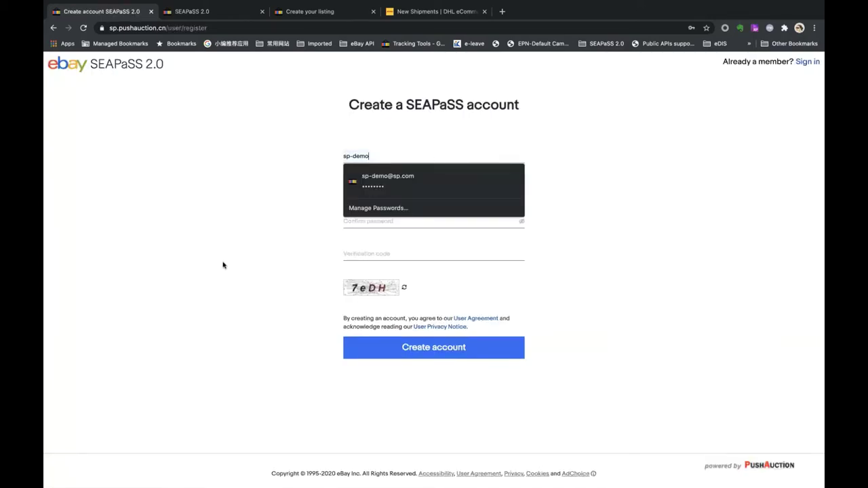
click(380, 156)
click(245, 228)
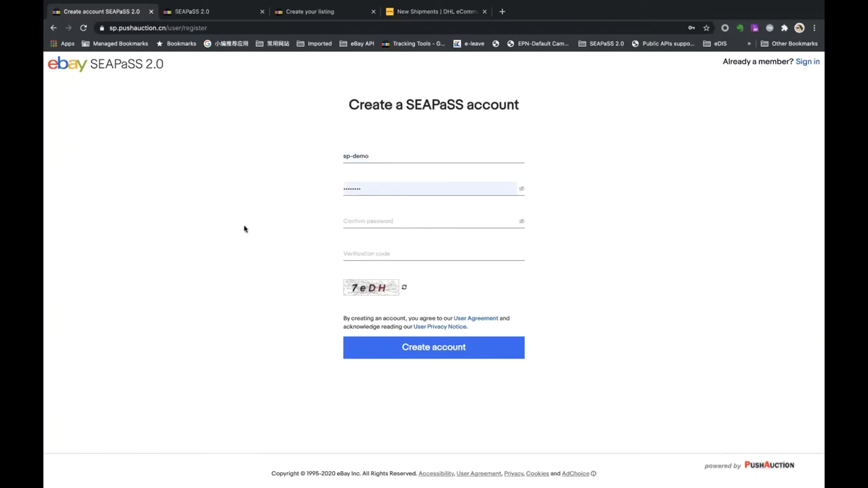
Examine the password, confirm password and verification code fields of the registration form.
click(388, 188)
click(288, 266)
click(388, 219)
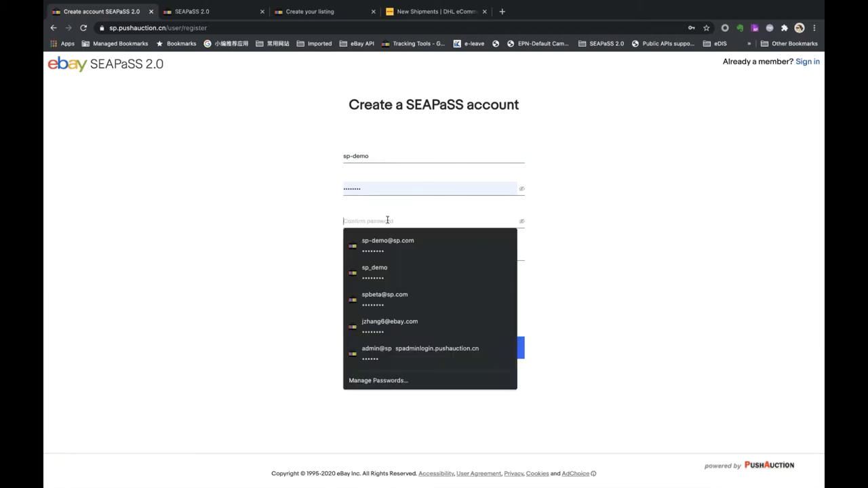
click(281, 301)
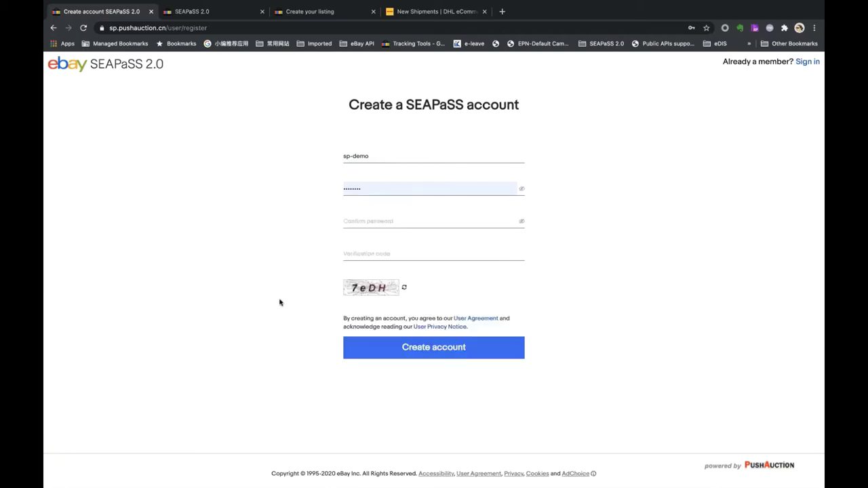
click(419, 248)
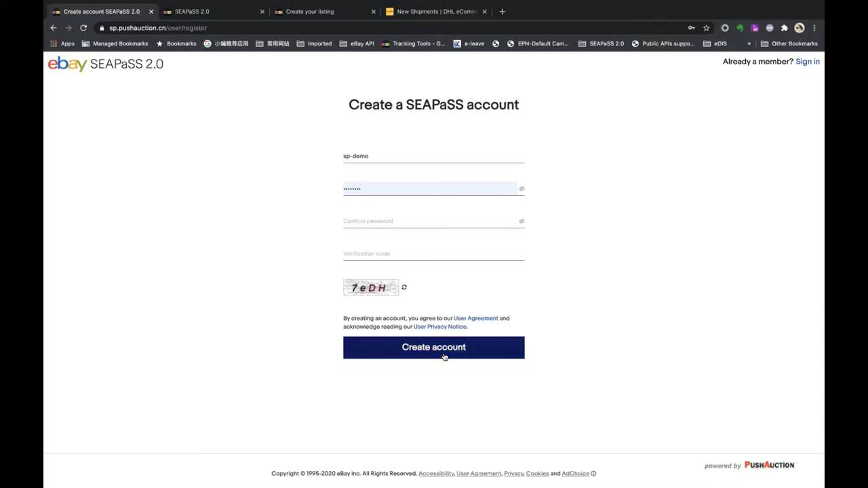
Sign in to the existing SEAPaSS account with the saved credentials and the Stay signed in option selected.
click(806, 62)
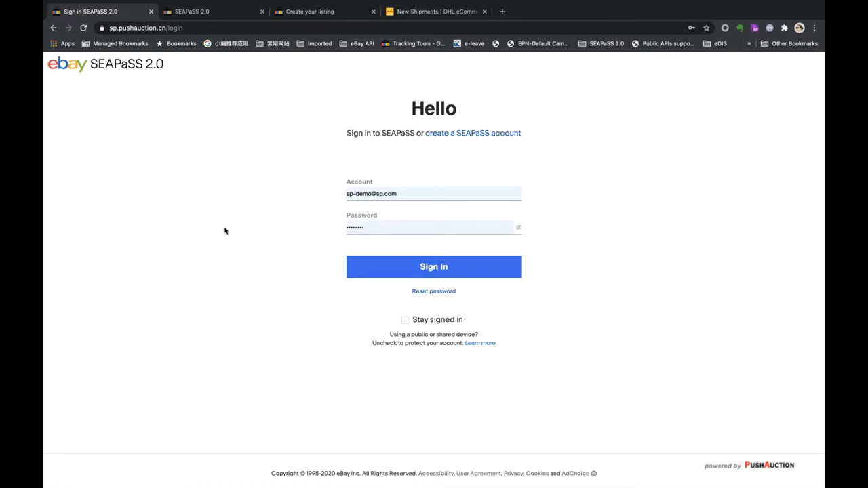
click(451, 189)
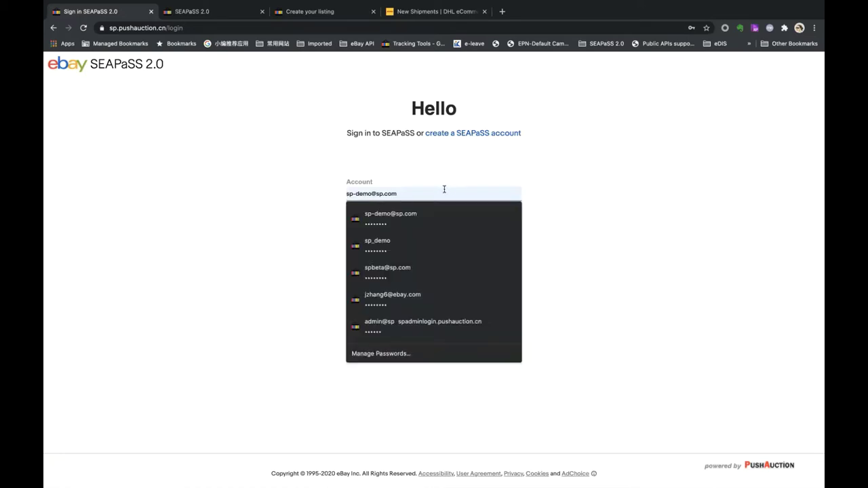
click(250, 261)
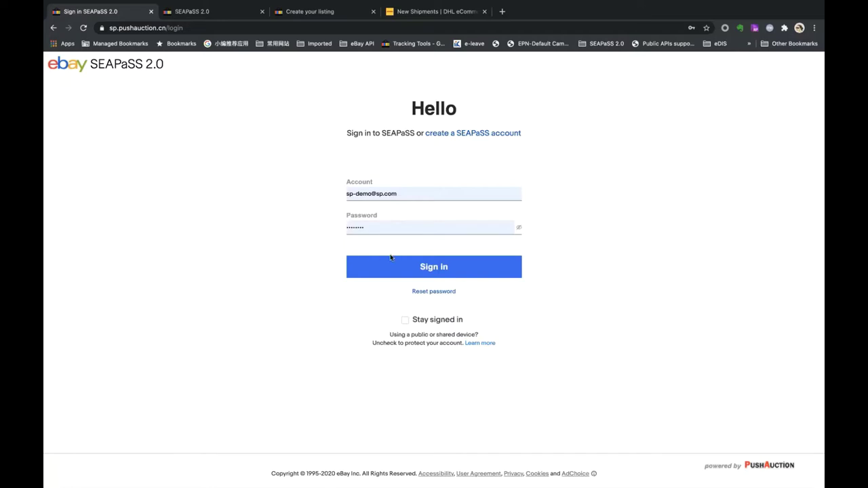
click(453, 273)
click(406, 323)
click(433, 268)
click(434, 267)
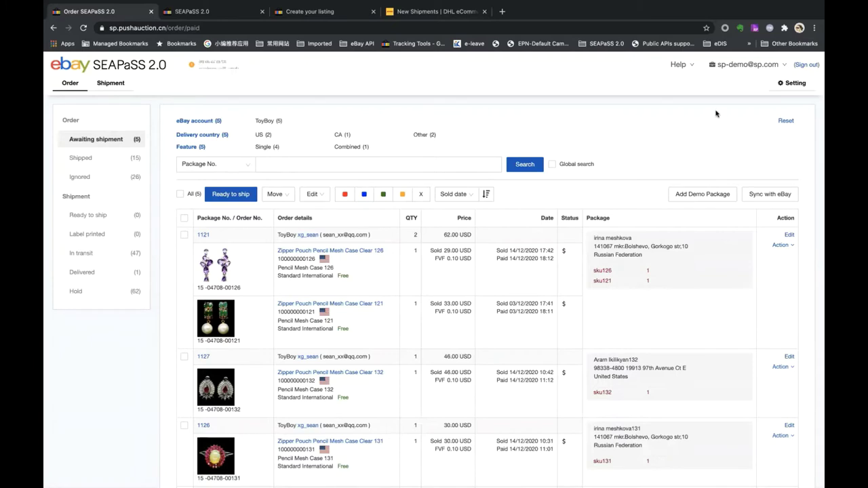
View the change password form in the account preferences and close it without saving.
click(793, 84)
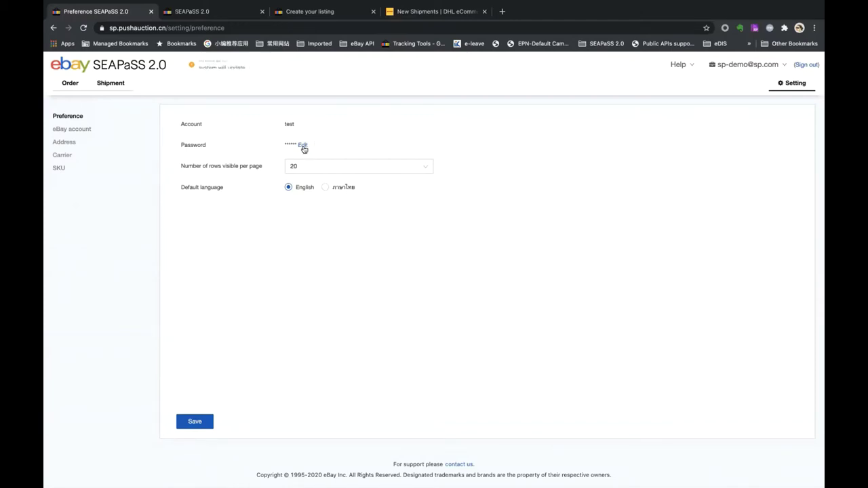
click(304, 147)
click(368, 268)
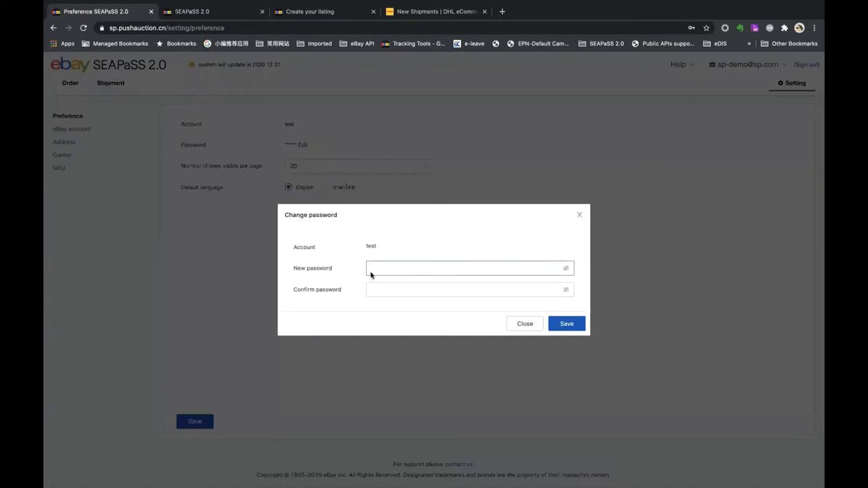
click(323, 310)
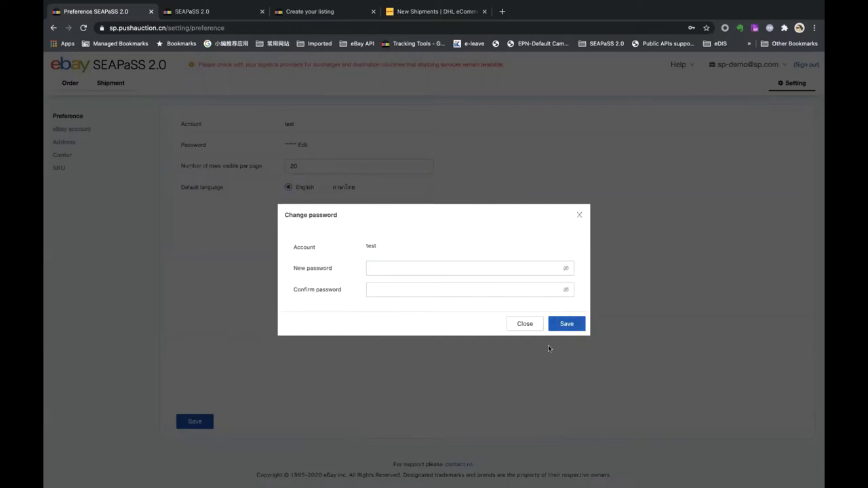
click(524, 324)
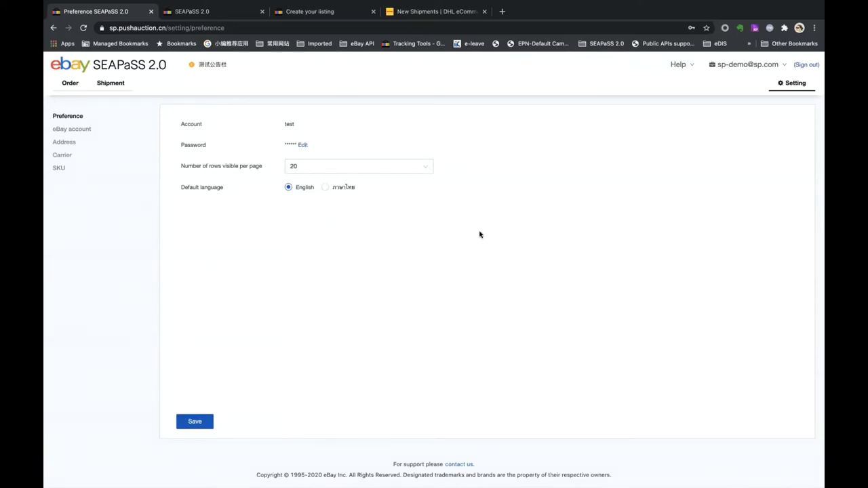
Try 50 as the number of rows visible per page, and set it back to 20.
click(426, 172)
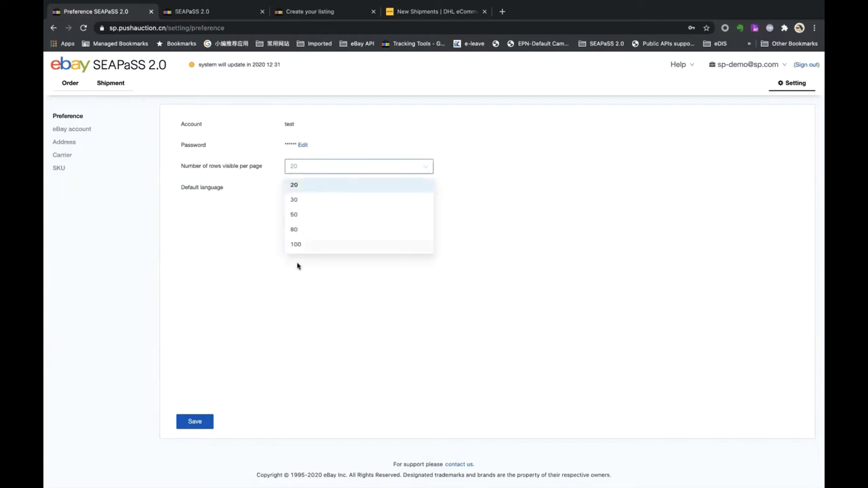
click(301, 215)
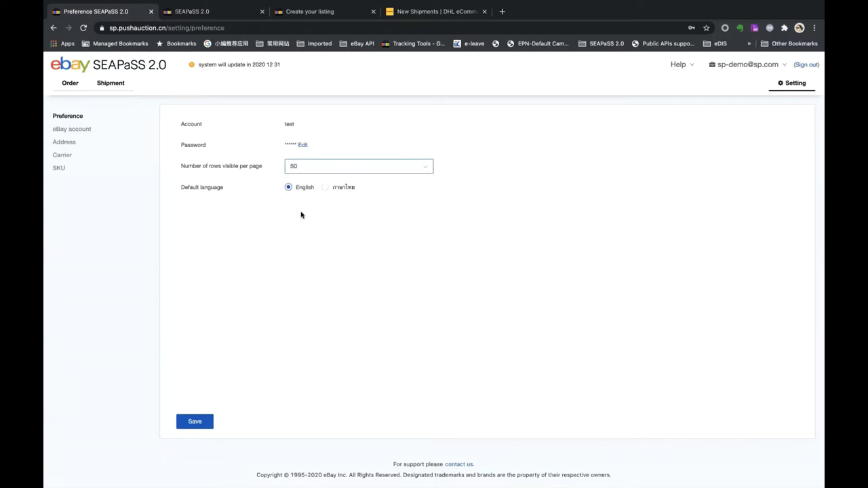
click(424, 167)
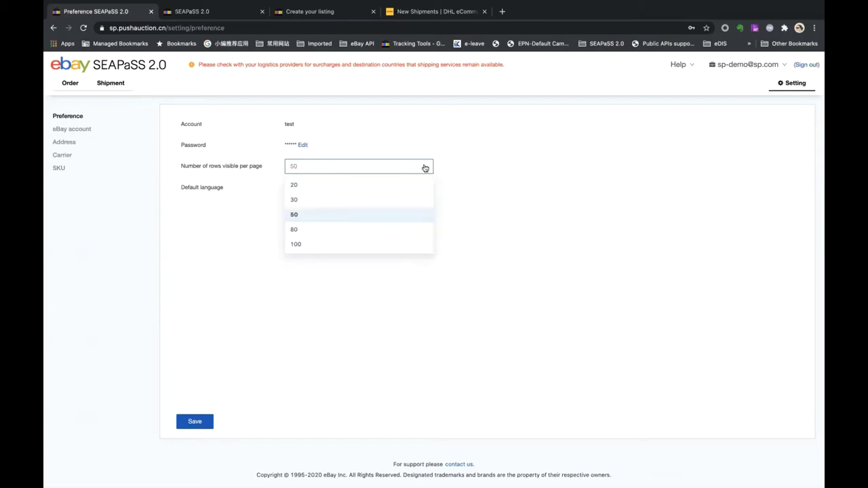
click(373, 187)
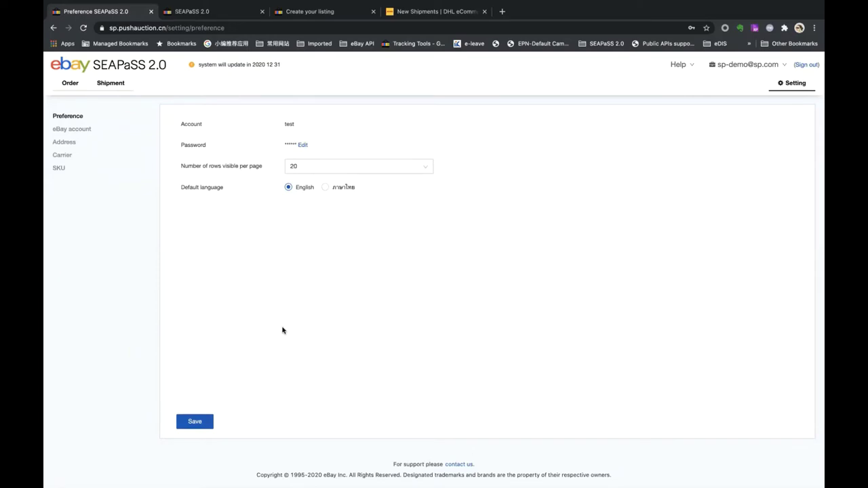
Open the eBay account settings, view the eBay sign-in page for adding an account, and return to the account list.
click(81, 130)
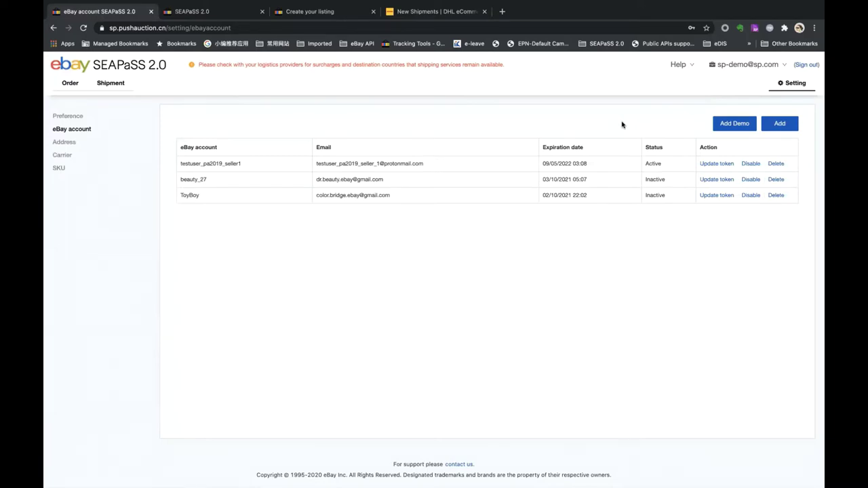
click(783, 126)
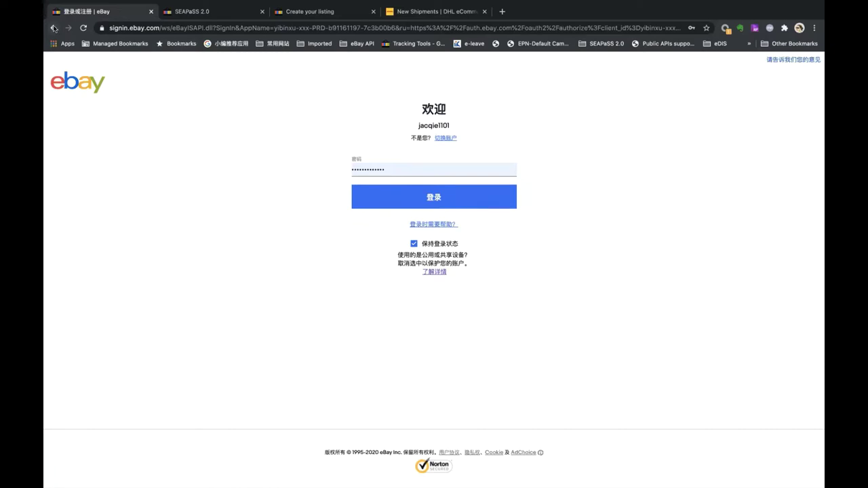
click(54, 28)
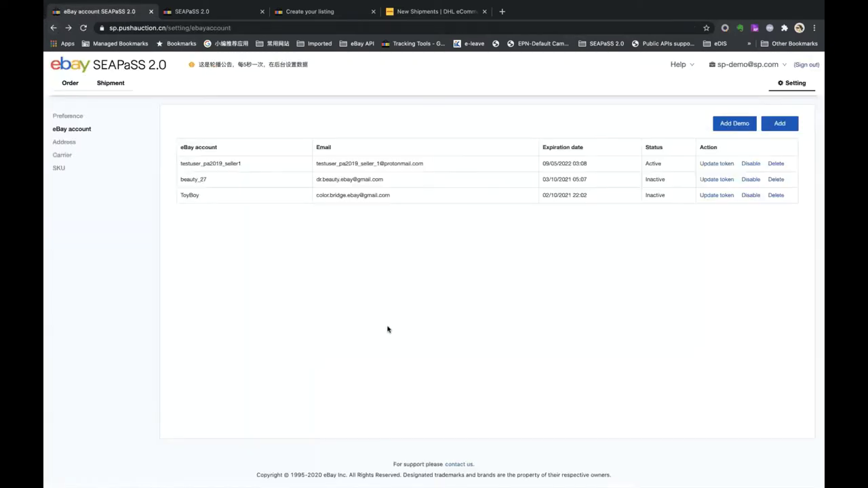
Disable the second eBay account in the list and enable it again.
drag(182, 163, 259, 194)
click(245, 232)
click(751, 180)
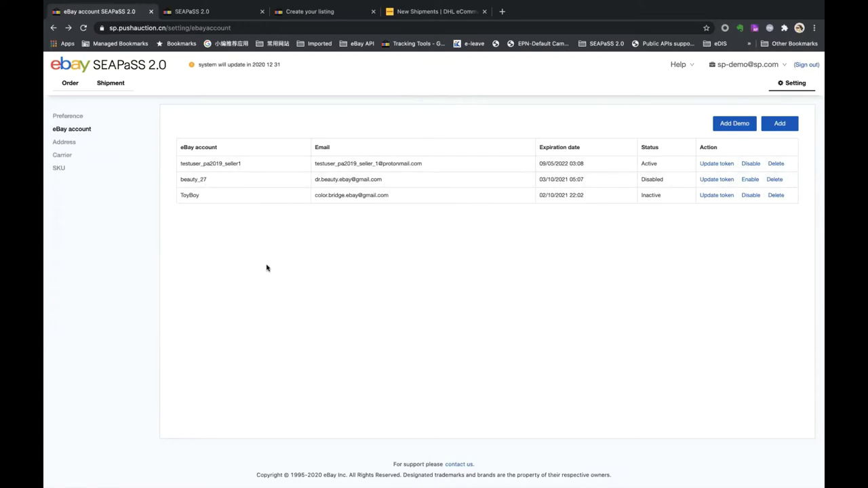
click(750, 180)
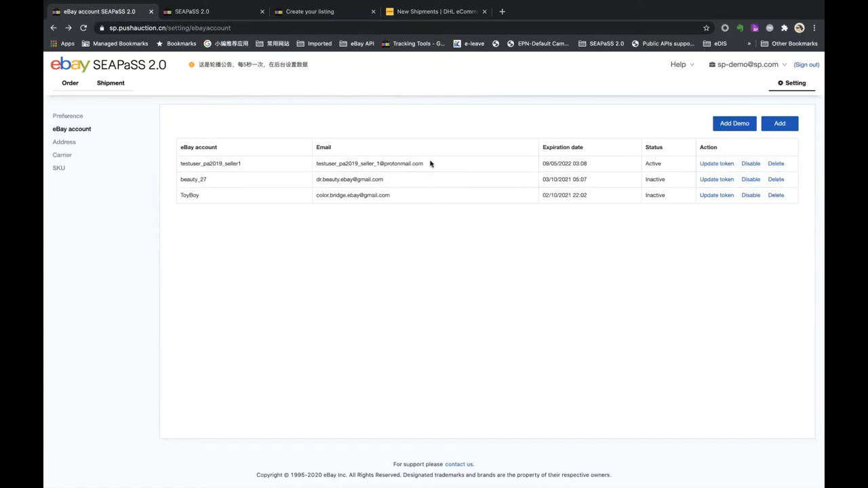
Open the address settings and view the first eBay account's ship-from and return-to form without changing it.
click(68, 144)
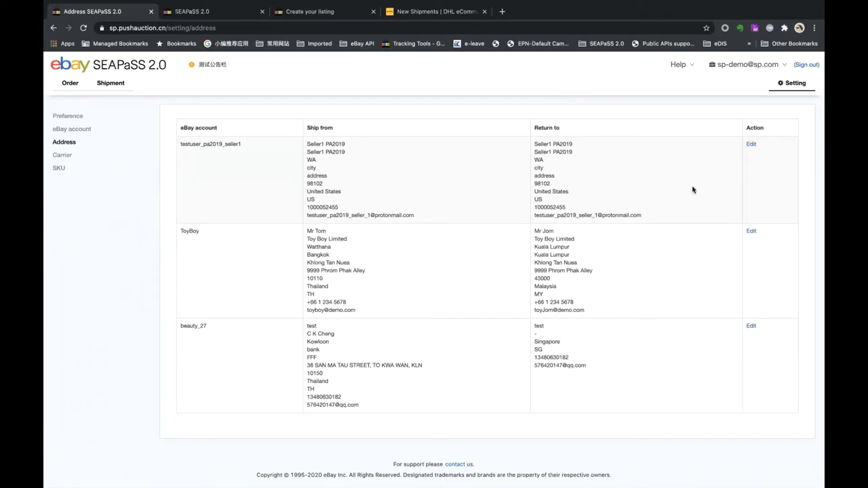
click(751, 144)
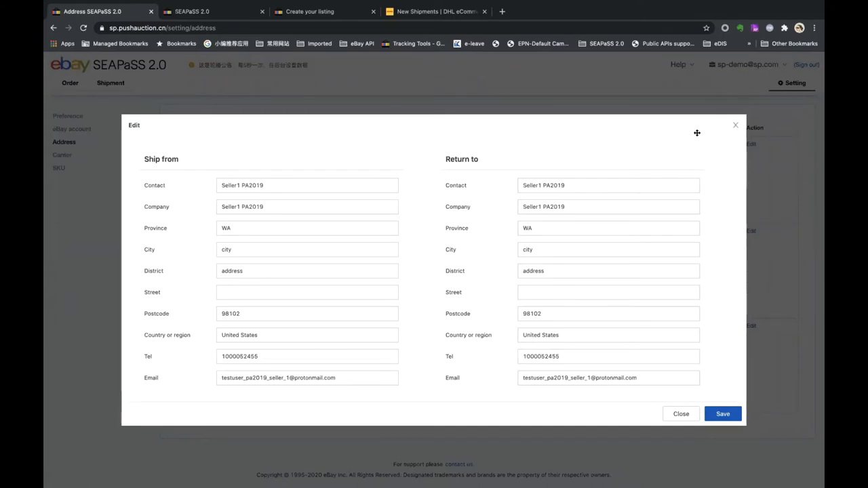
click(735, 125)
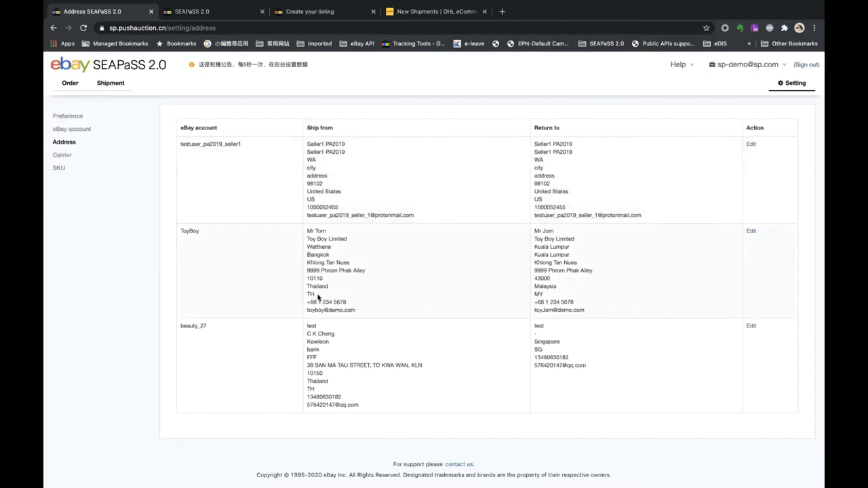
Open the carrier settings, turn DHL Express off, and bring up its setting form by reactivating it.
click(62, 156)
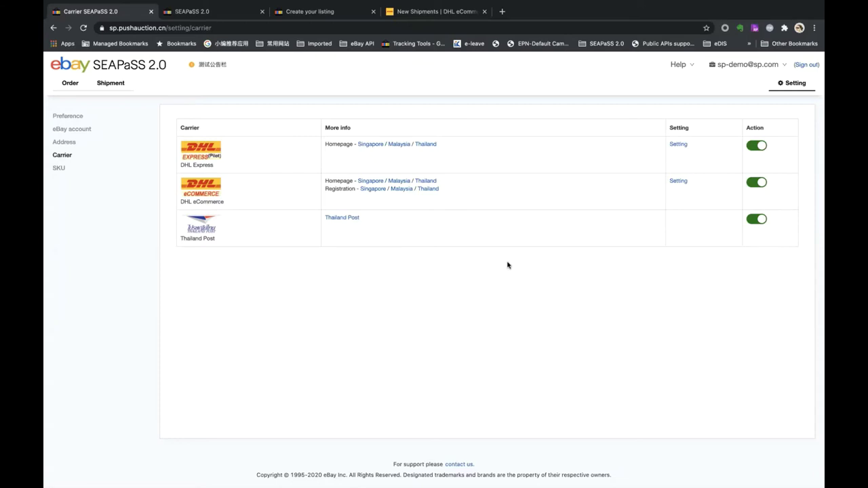
click(764, 149)
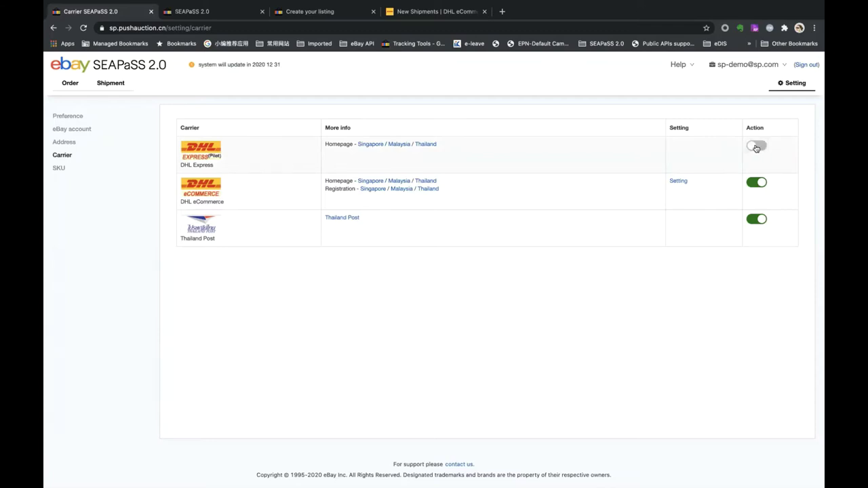
click(756, 148)
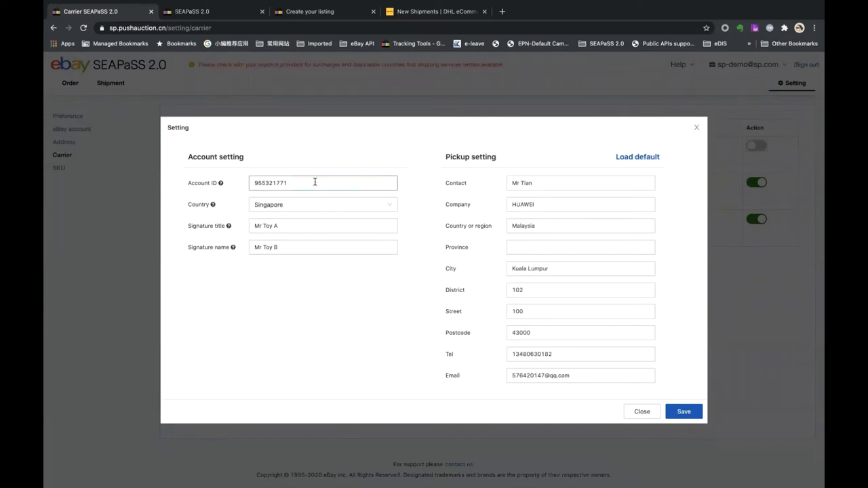
Examine the account ID and the country options in the DHL Express account setting.
drag(314, 181, 267, 183)
click(249, 186)
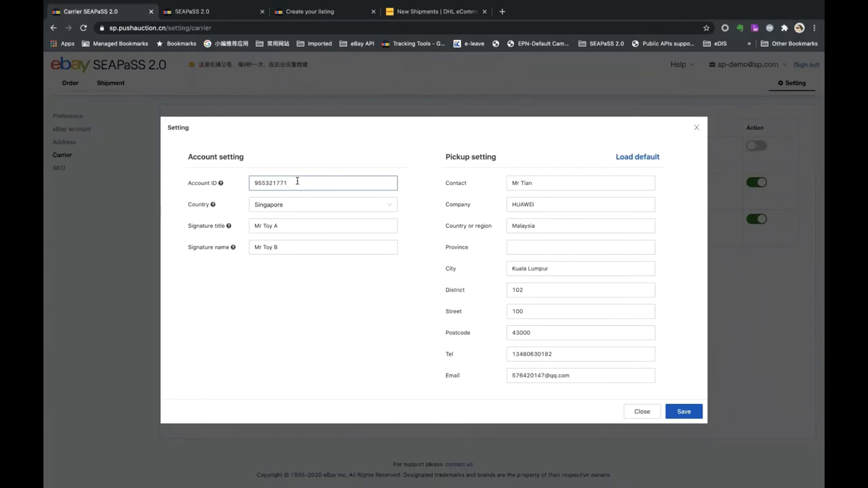
click(392, 205)
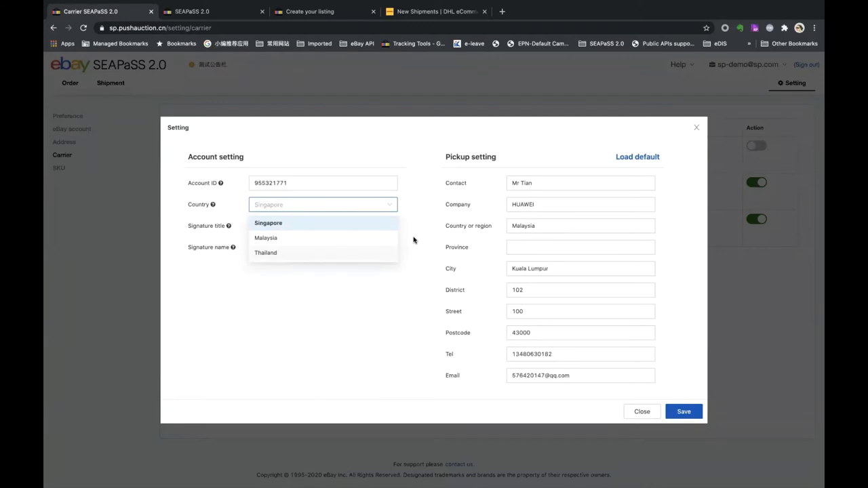
click(302, 367)
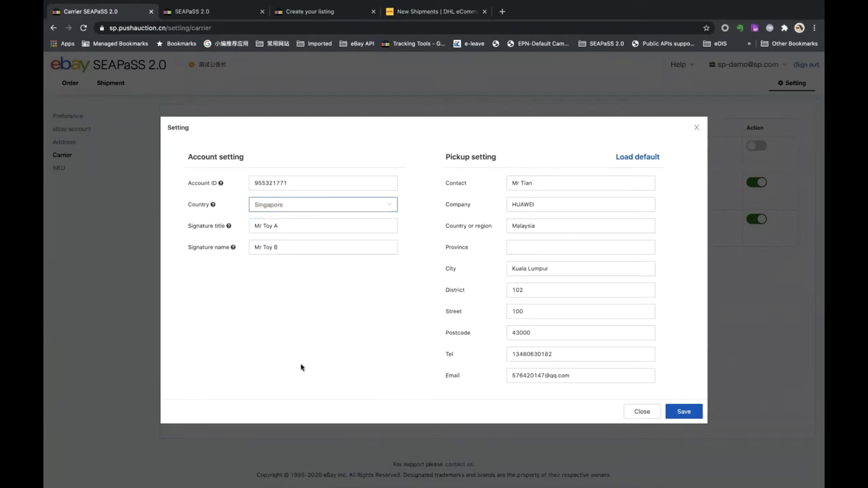
Check the DHL Express signature fields, load the default pickup details, and close the setting form without saving.
click(312, 227)
click(288, 250)
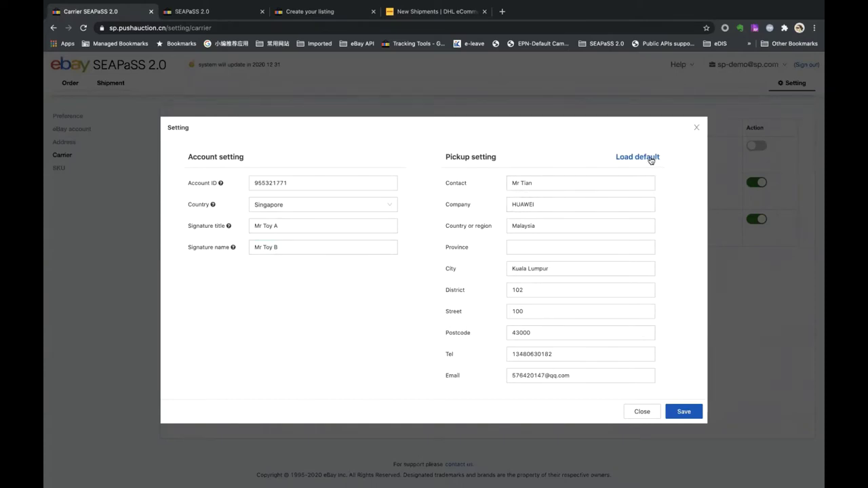
click(651, 159)
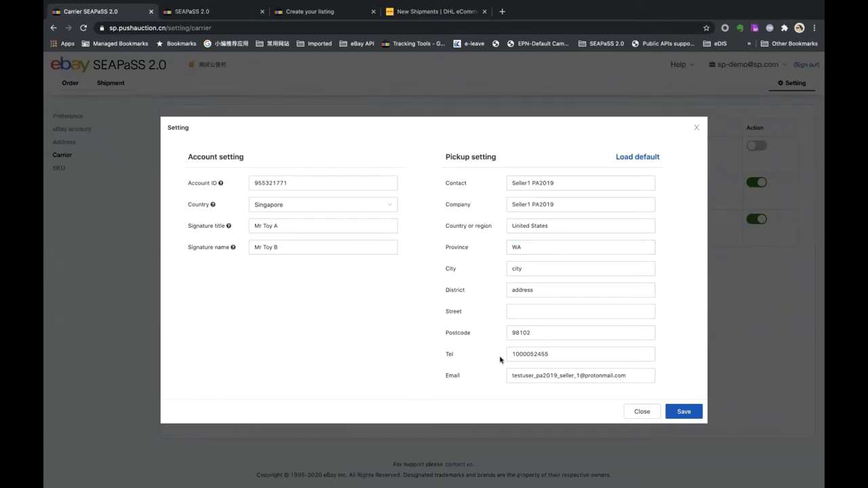
click(643, 412)
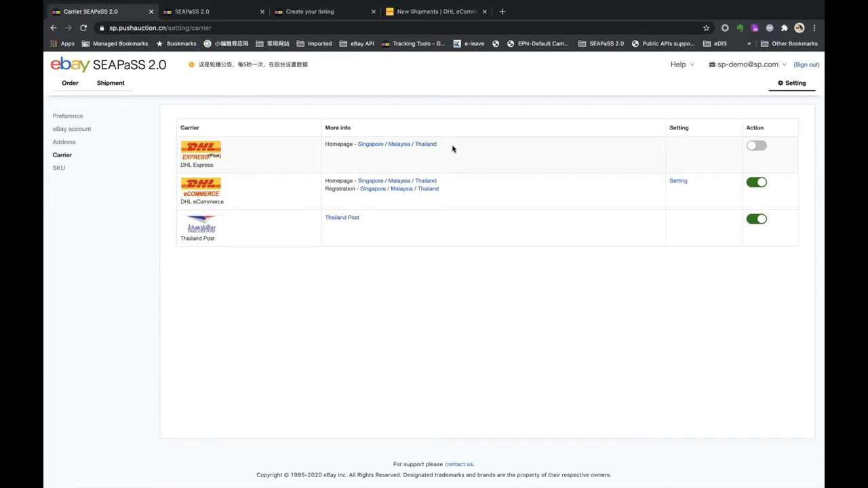
Reactivate DHL Express and save its prefilled account and pickup settings.
click(756, 145)
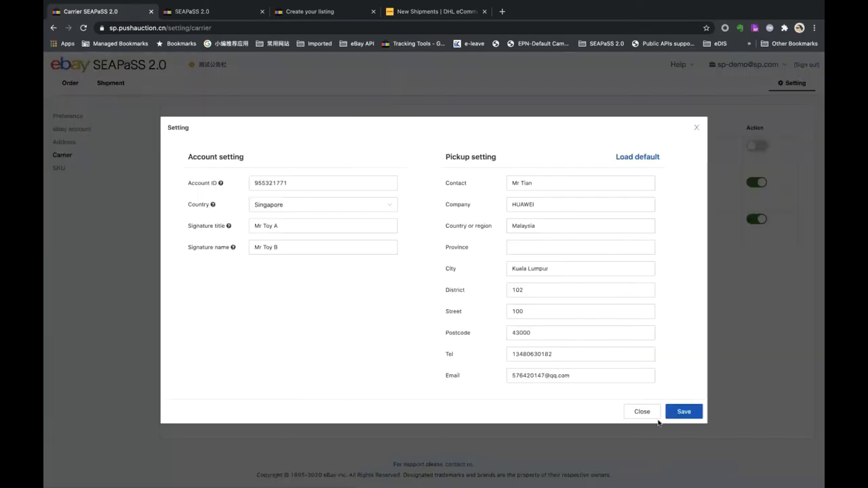
click(685, 413)
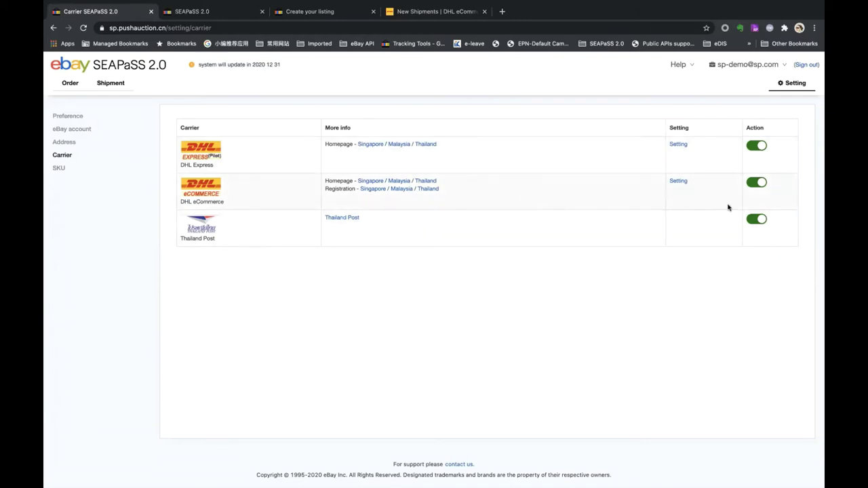
Turn DHL eCommerce off and reactivate it with Thailand as the account's registration country, saving the prefilled account IDs.
click(760, 184)
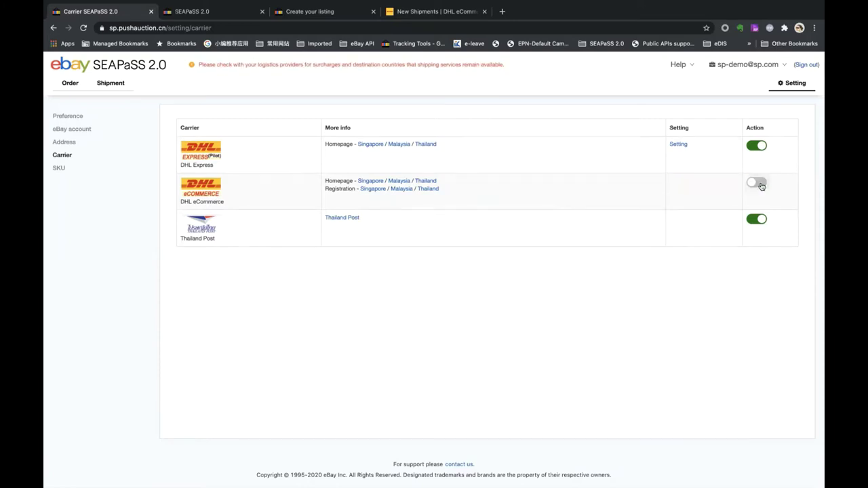
click(758, 184)
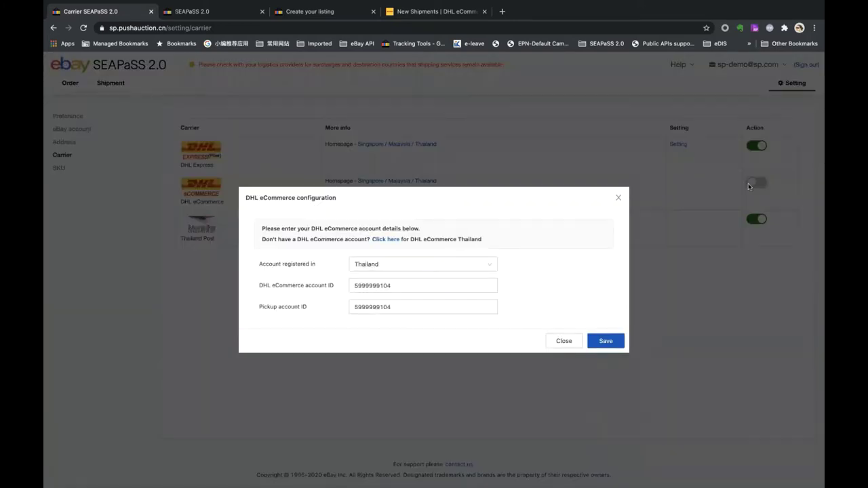
click(493, 266)
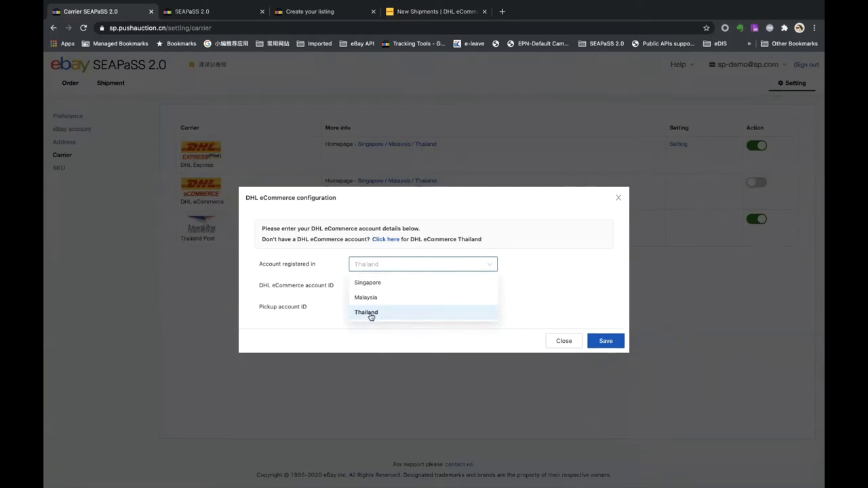
click(372, 314)
click(423, 283)
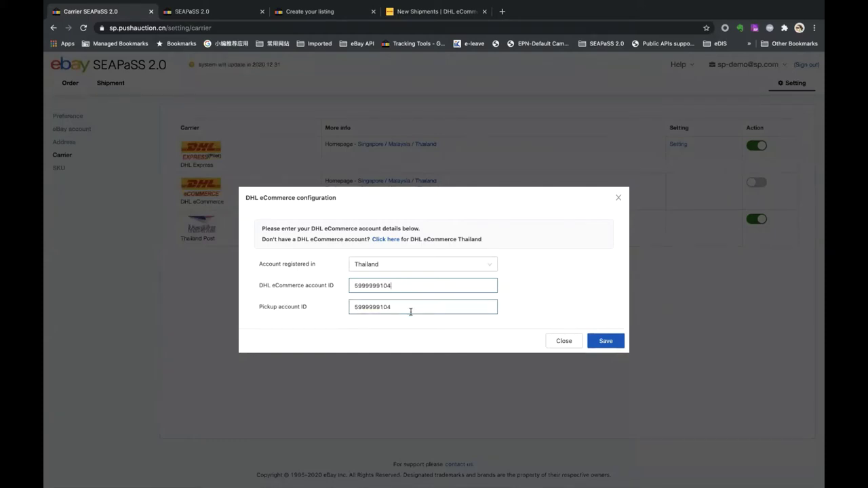
click(606, 344)
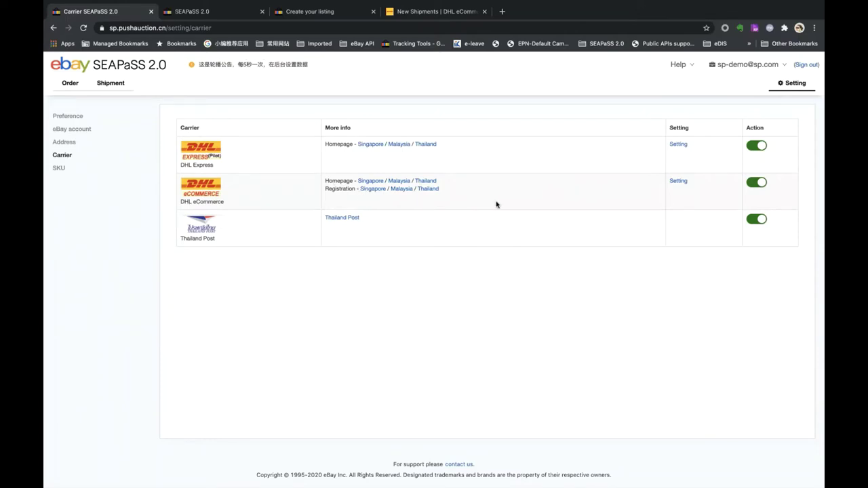
View the DHL eCommerce registration page for Singapore, close it, and turn Thailand Post off and on again.
click(371, 190)
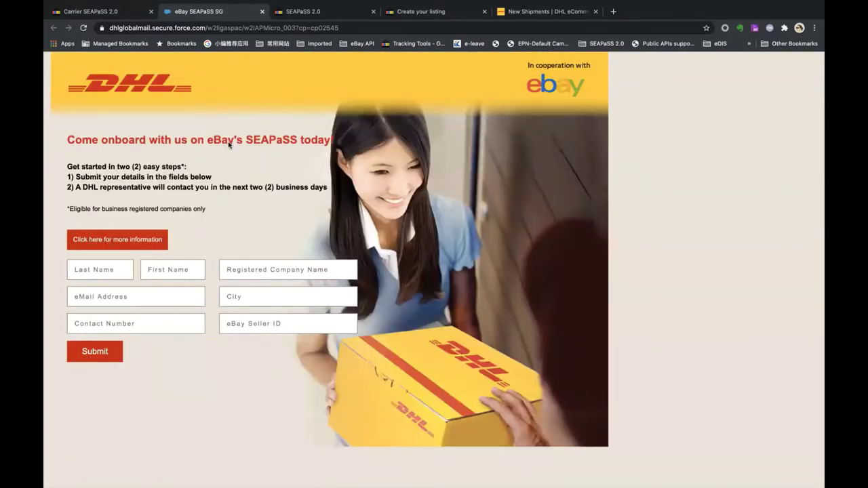
click(261, 12)
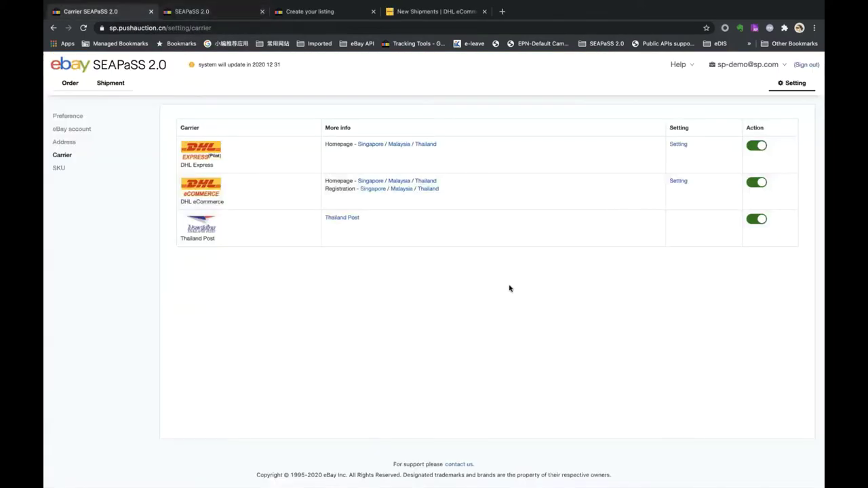
click(760, 221)
click(755, 220)
Open the SKU settings, and examine the Custom label (SKU) field and its help text on the eBay Create your listing page.
click(59, 168)
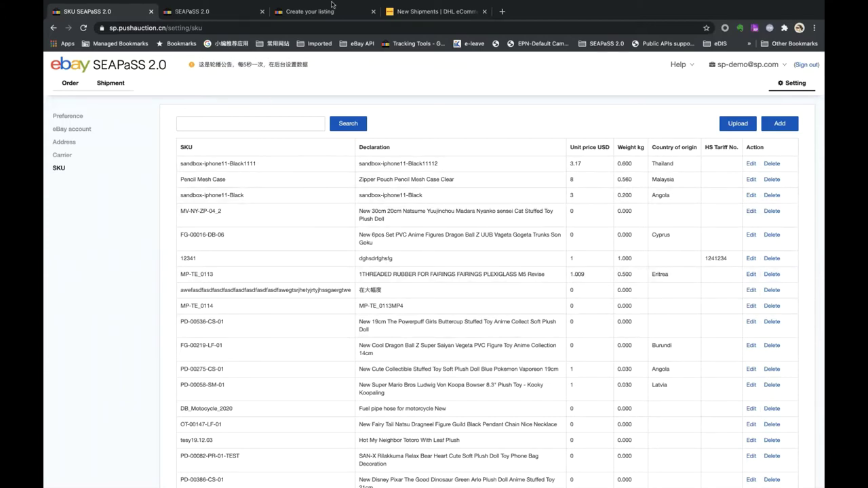
click(327, 18)
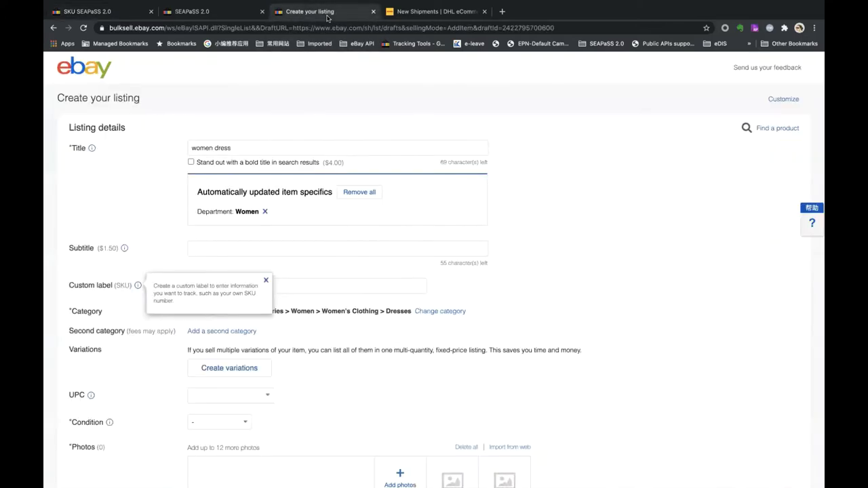
right_click(606, 247)
click(591, 223)
scroll(590, 222, down, 1)
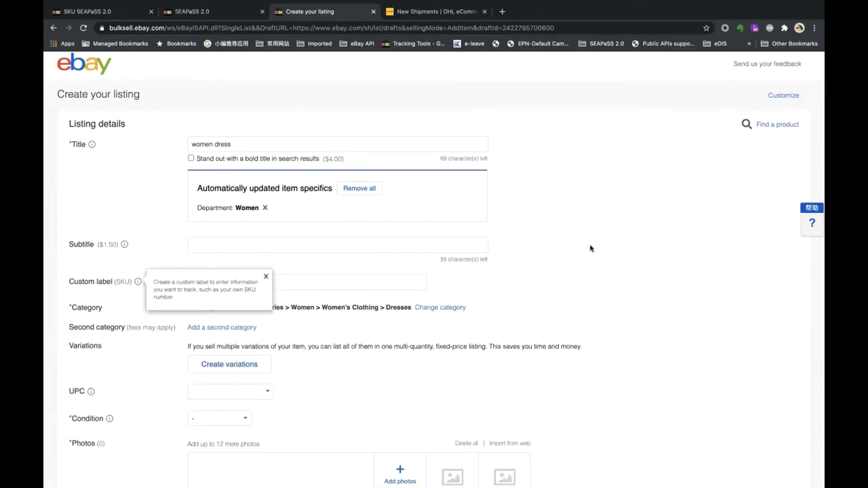
scroll(591, 246, down, 2)
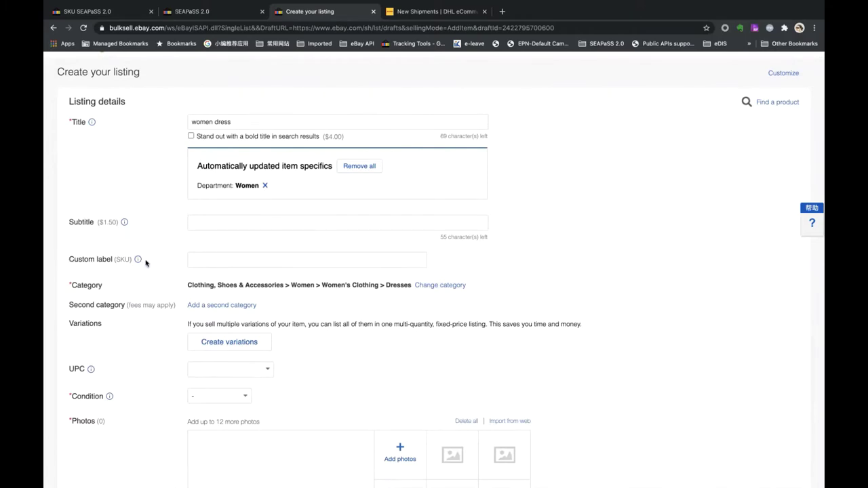
drag(144, 261, 70, 259)
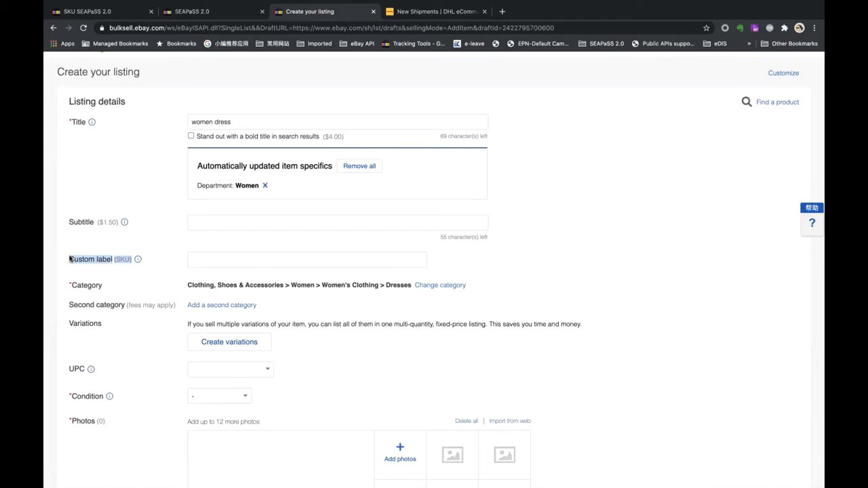
click(159, 261)
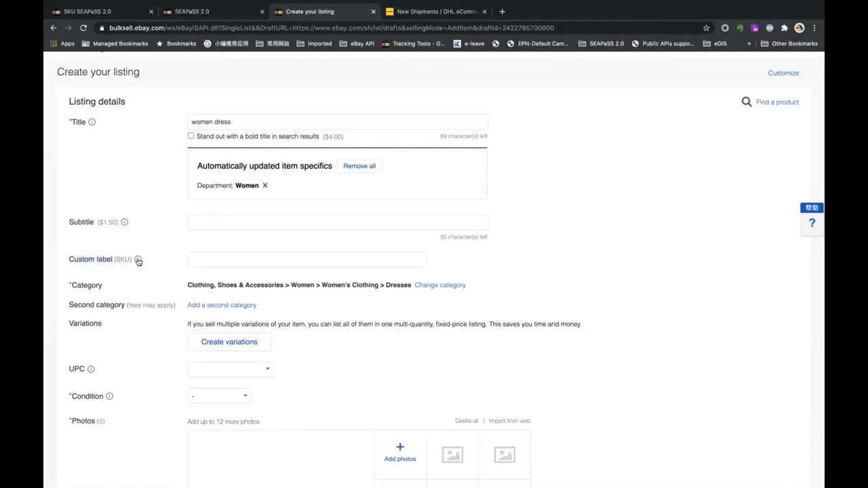
click(138, 261)
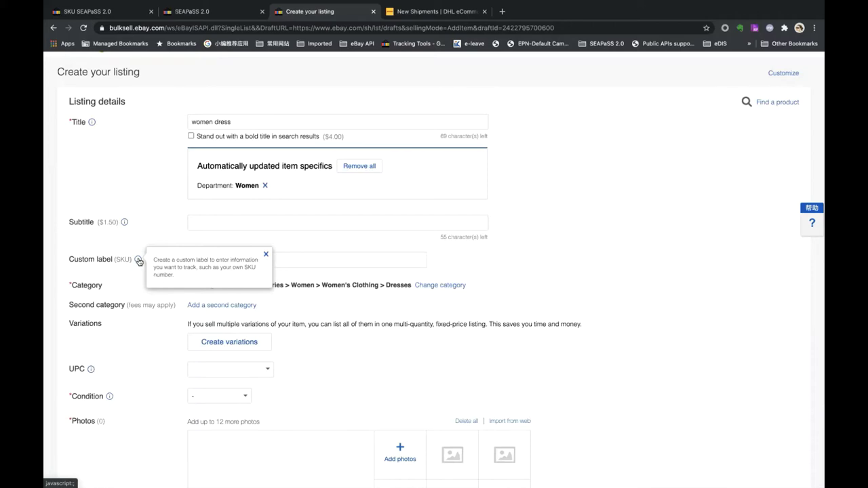
click(299, 261)
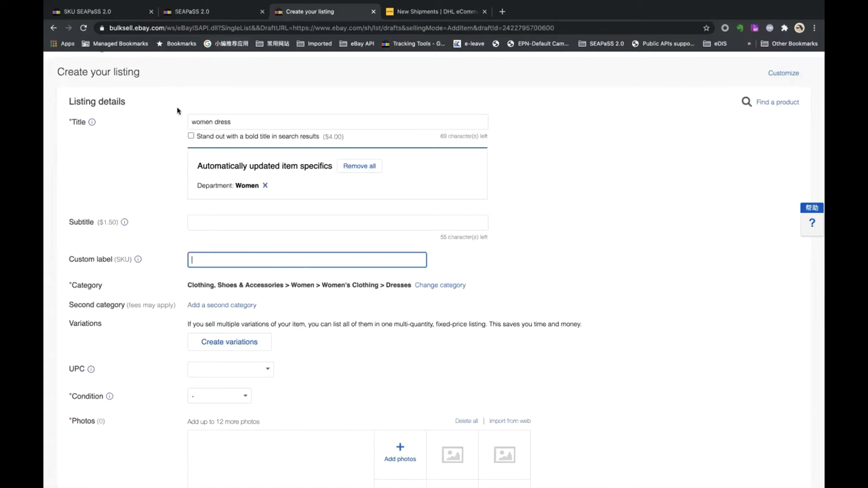
Return to the SKU settings, review the fields of the form for adding a SKU, and close it without saving.
click(105, 32)
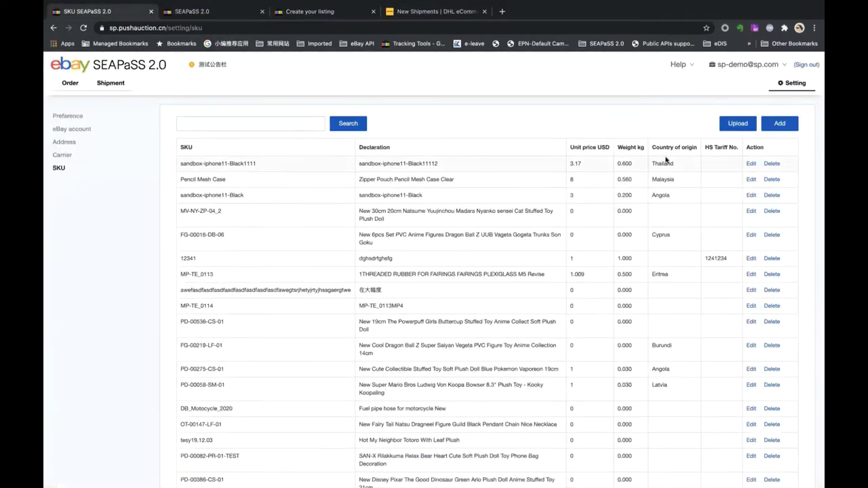
click(779, 124)
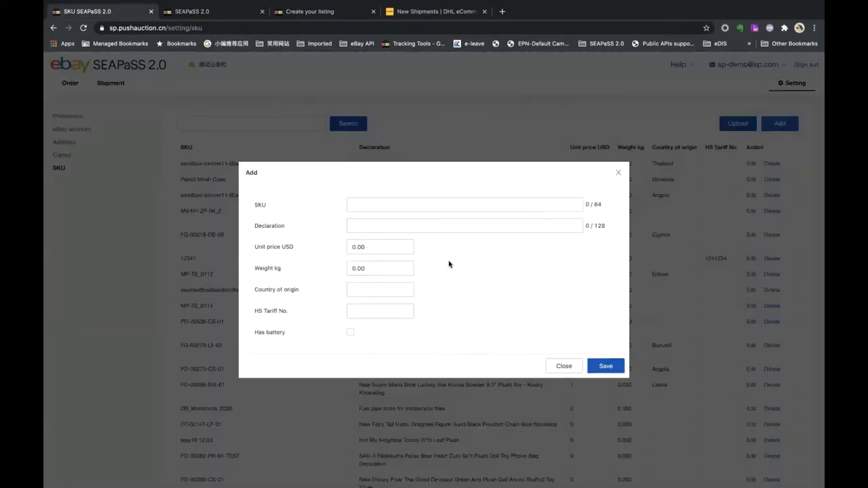
click(361, 202)
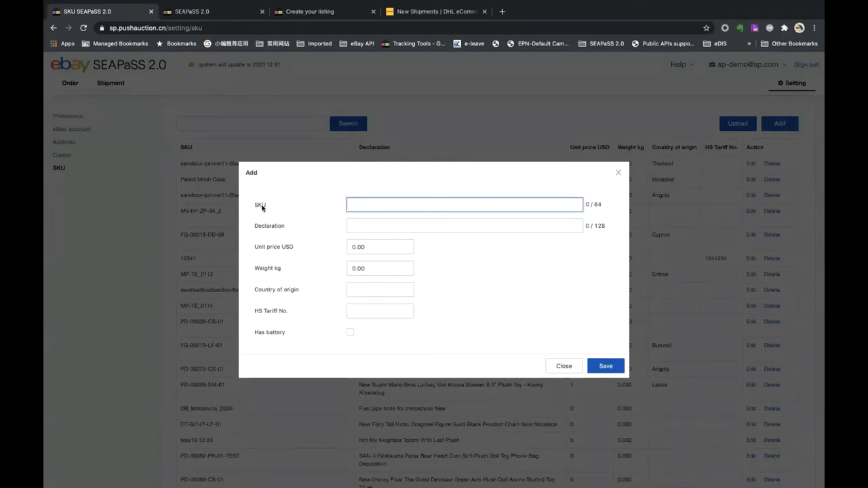
click(370, 225)
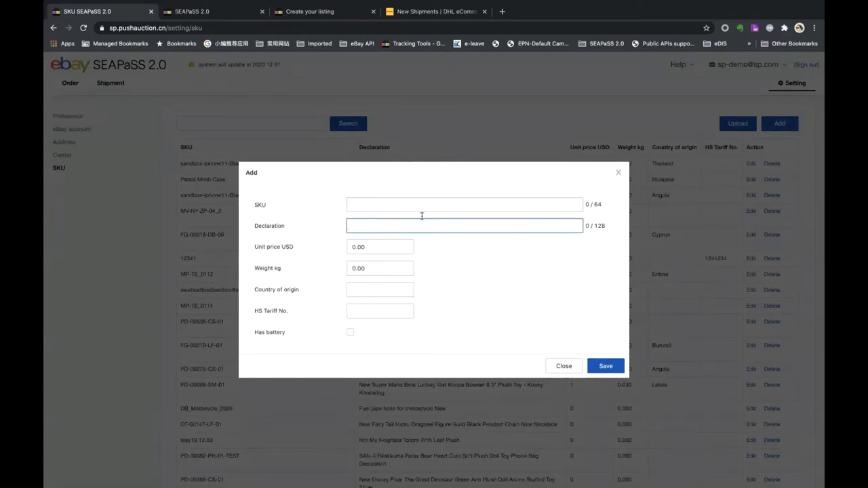
click(383, 247)
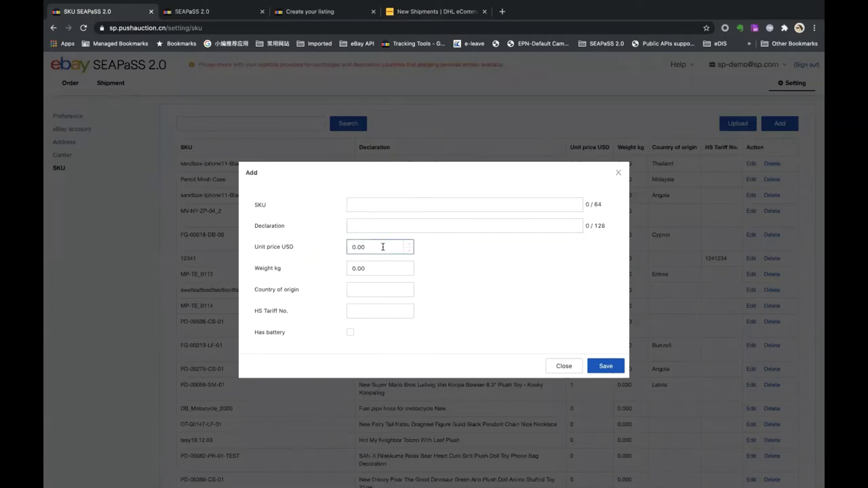
click(377, 270)
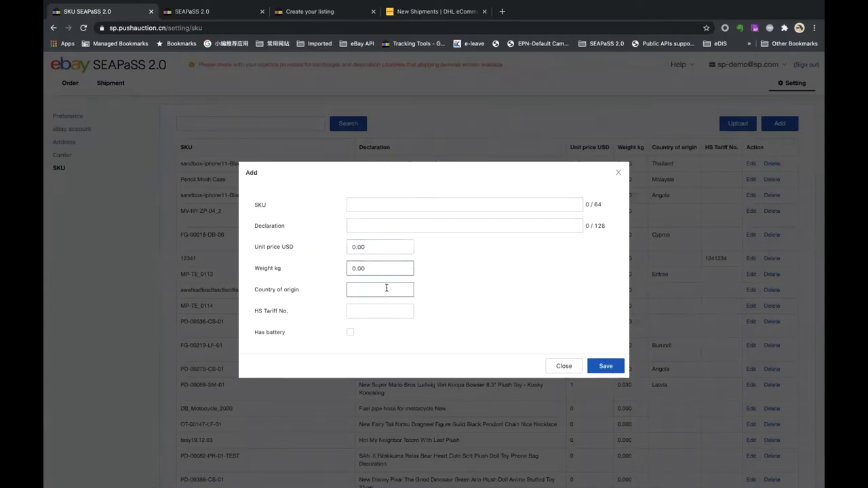
click(564, 366)
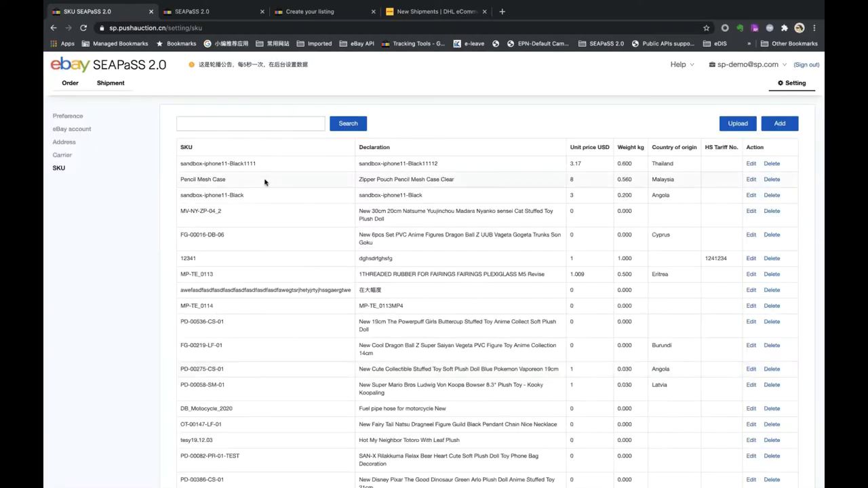
Copy the SKU sandbox-iphone11-Black1111 from the SKU settings into the Custom label (SKU) field of the women dress listing.
click(329, 15)
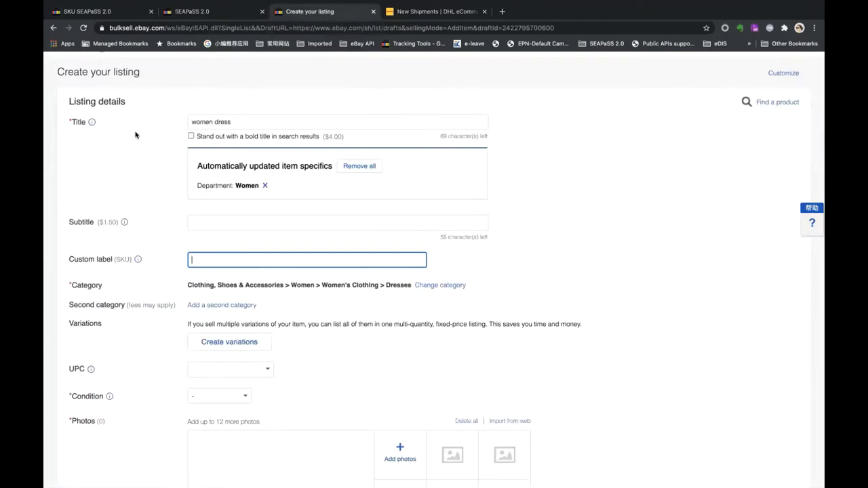
click(108, 13)
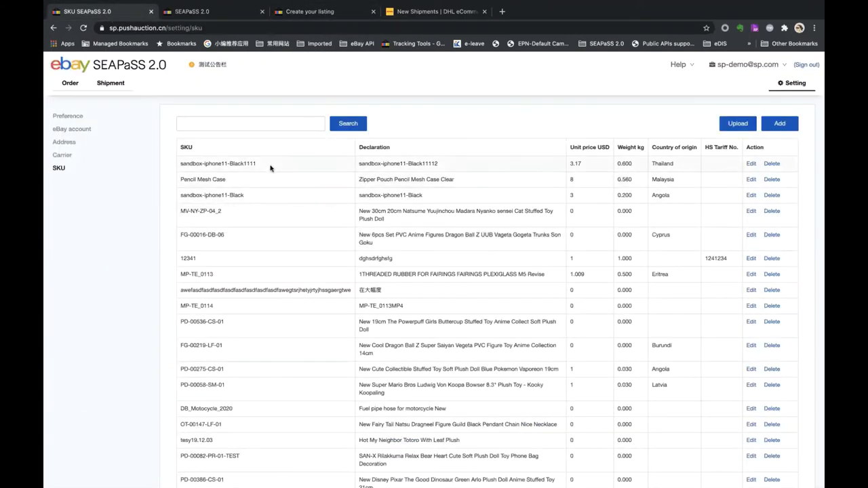
drag(252, 164, 181, 164)
key(super+c)
click(305, 12)
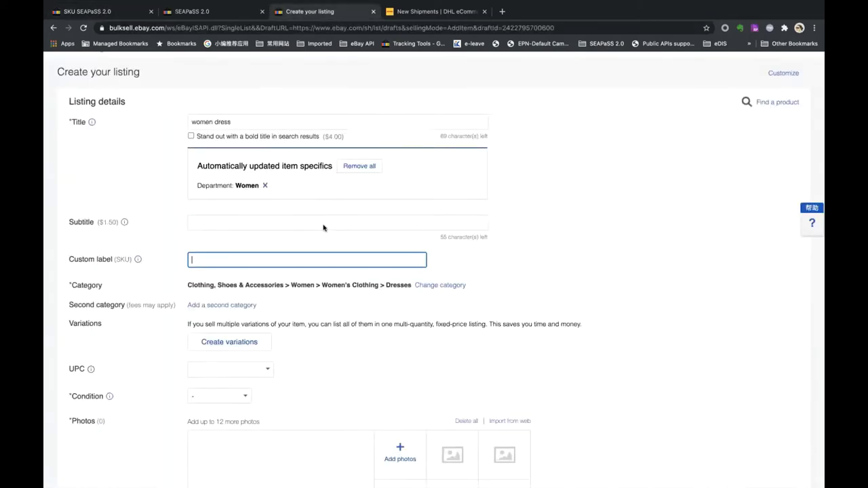
key(super+v)
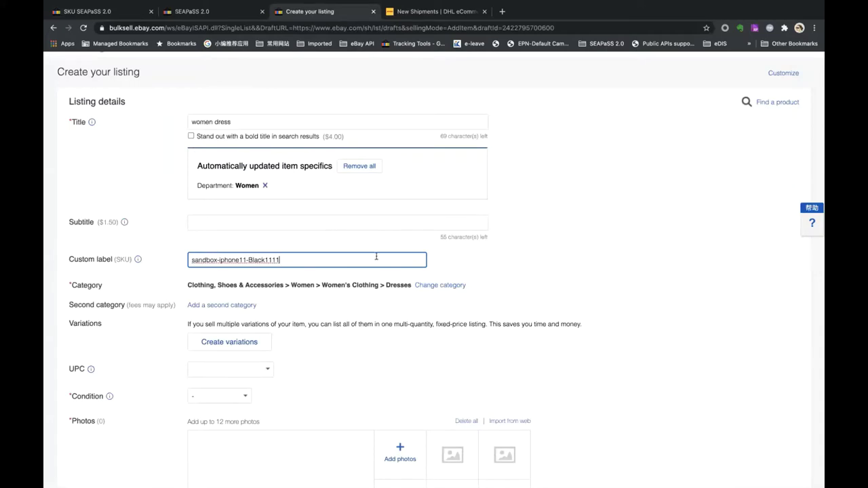
click(603, 252)
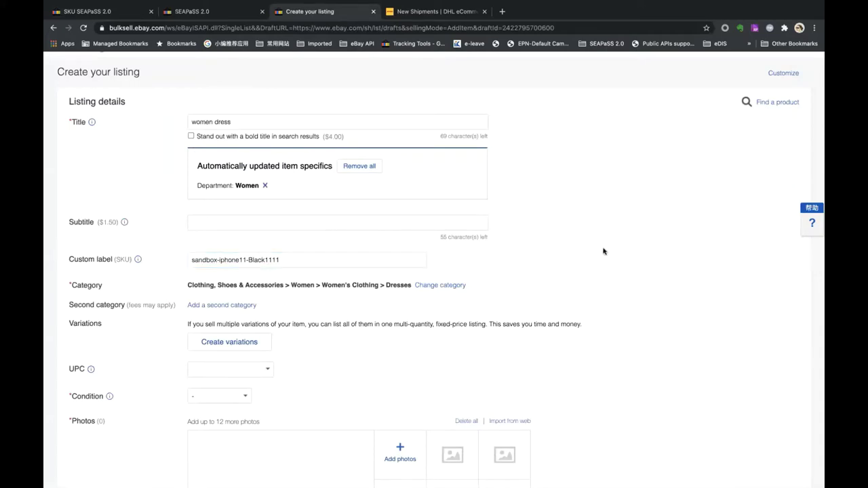
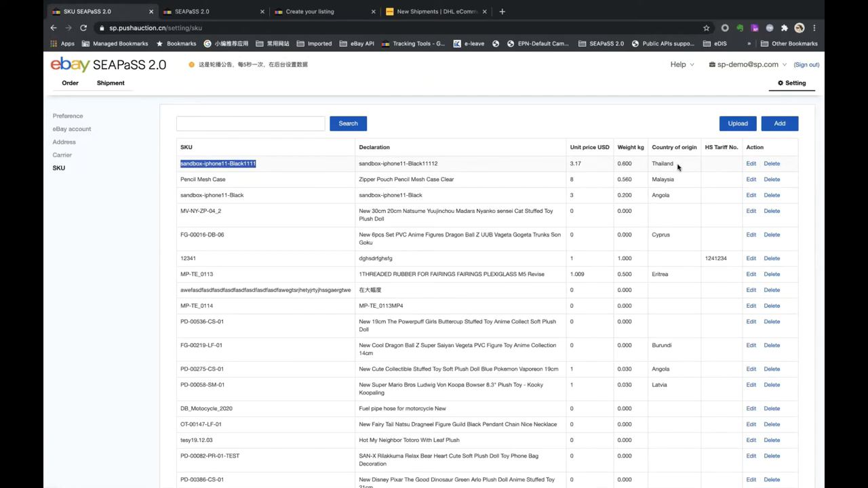
Download the CSV template for bulk SKU upload, close the upload form without adding a file, and look through the SKU list.
click(527, 254)
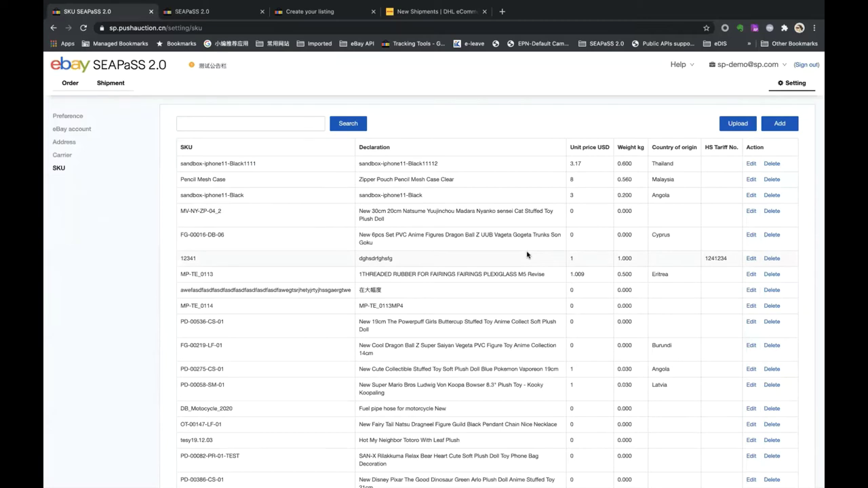
click(732, 124)
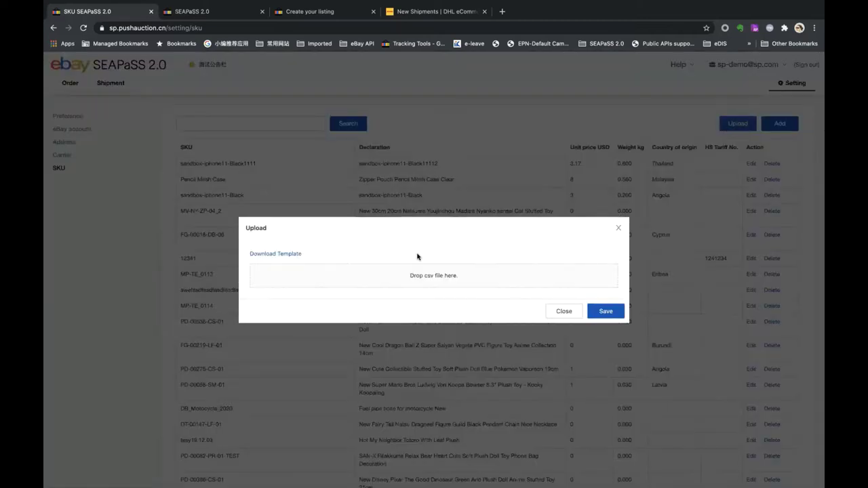
click(281, 253)
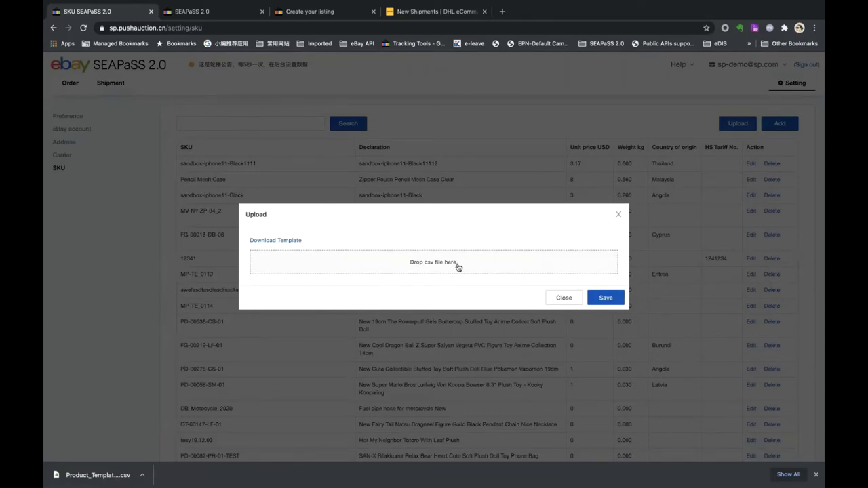
click(562, 298)
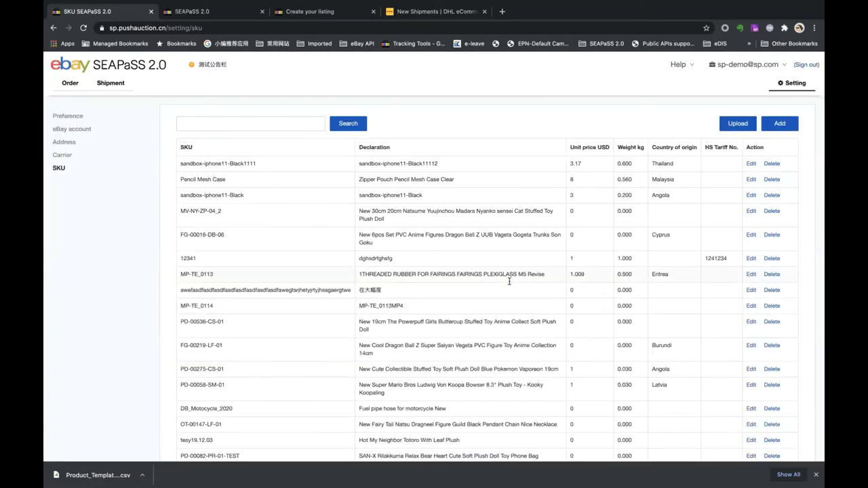
scroll(493, 273, down, 10)
scroll(493, 272, up, 10)
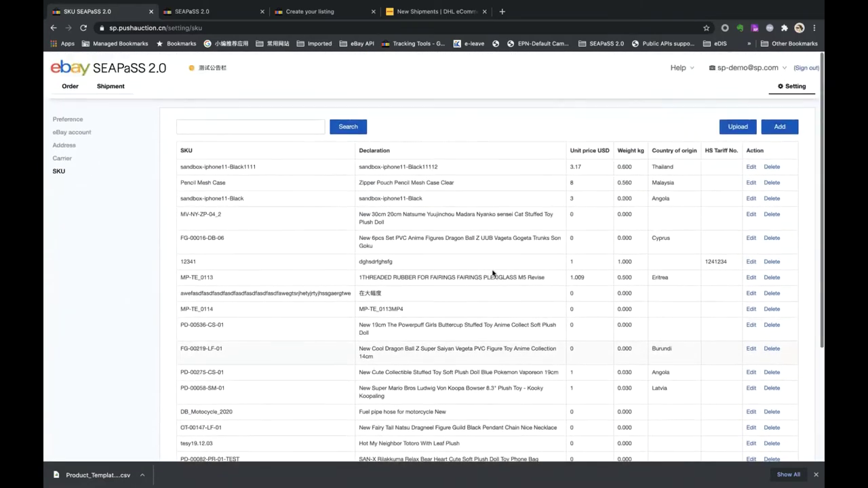
scroll(493, 273, down, 10)
scroll(543, 270, up, 10)
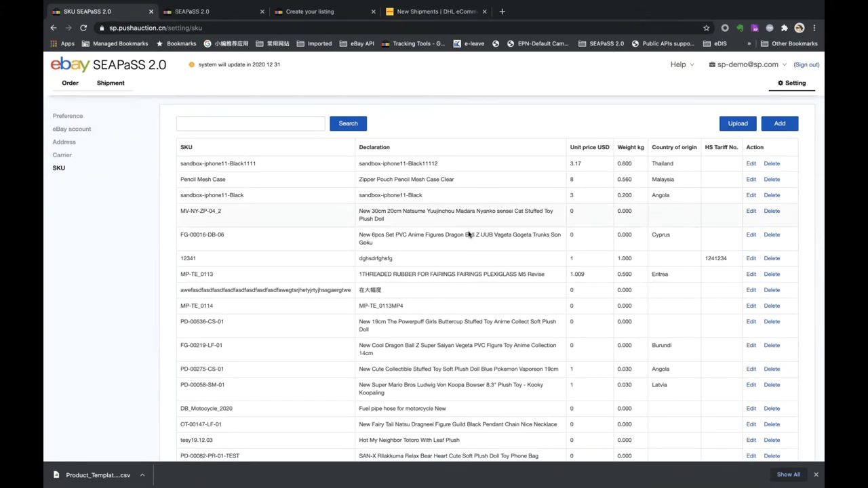
Open the orders and review the awaiting shipment, shipped and ignored lists.
click(71, 87)
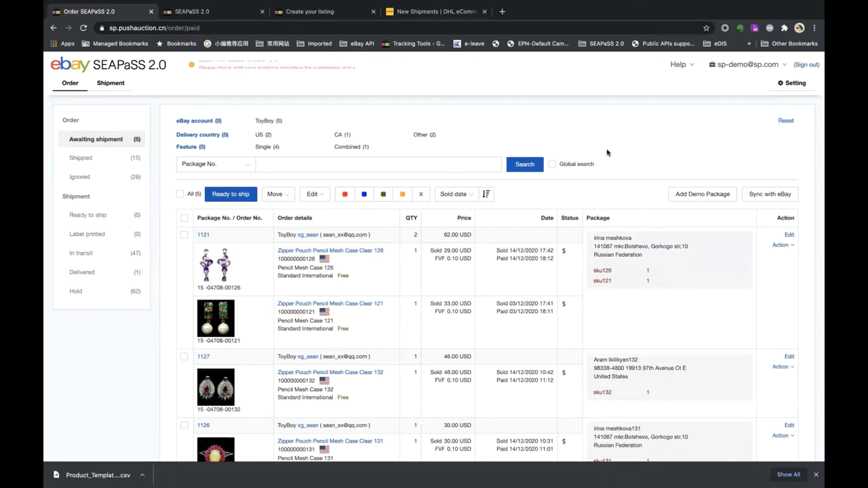
click(102, 159)
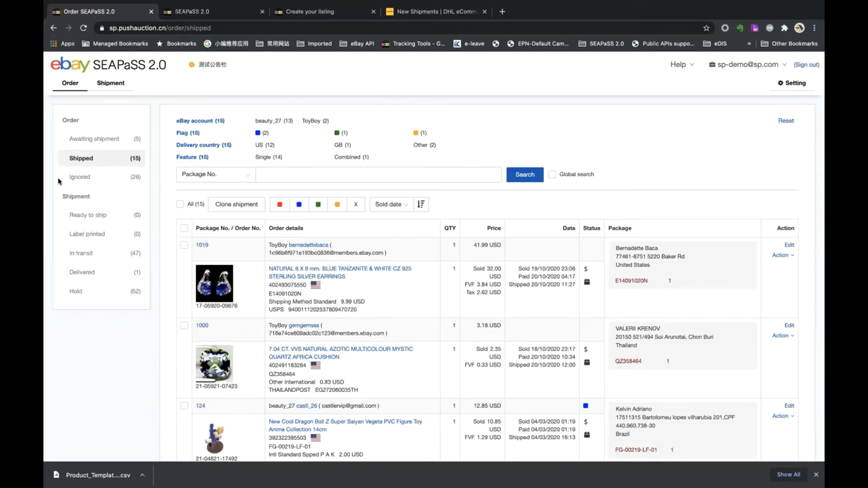
click(97, 182)
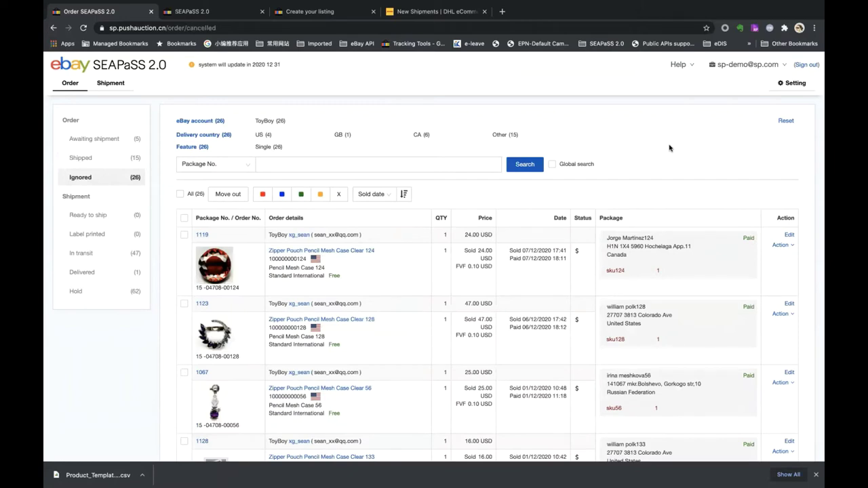
Move the Zipper Pouch Pencil Mesh Case Clear 123 order from the awaiting shipment list to Ignored.
click(119, 142)
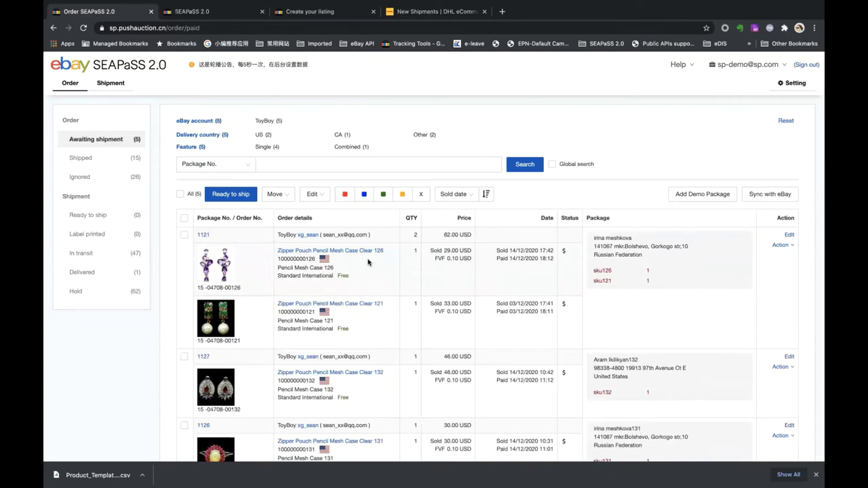
scroll(368, 263, down, 3)
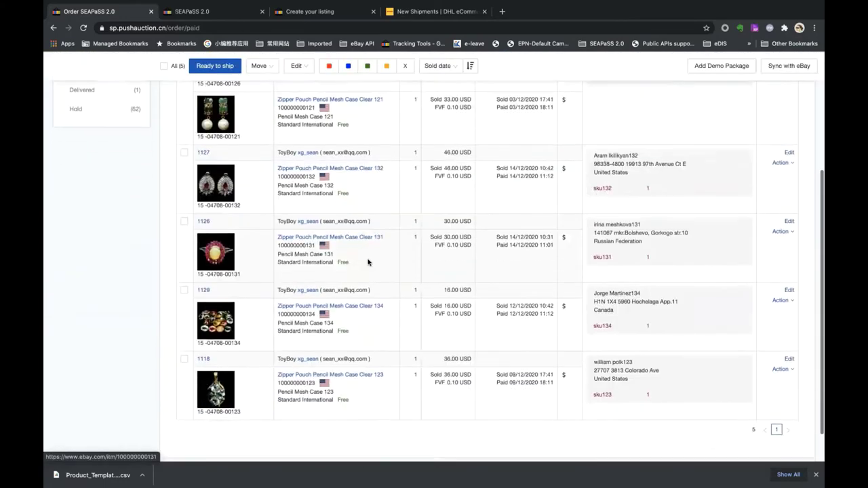
click(183, 346)
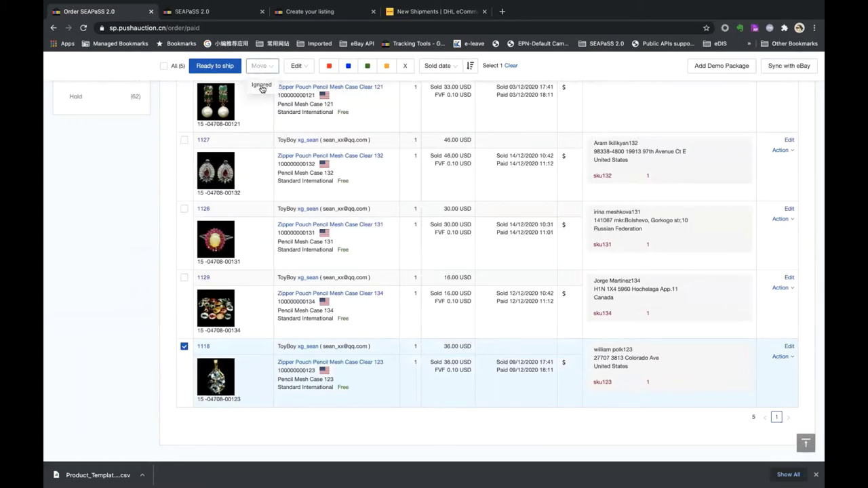
click(262, 87)
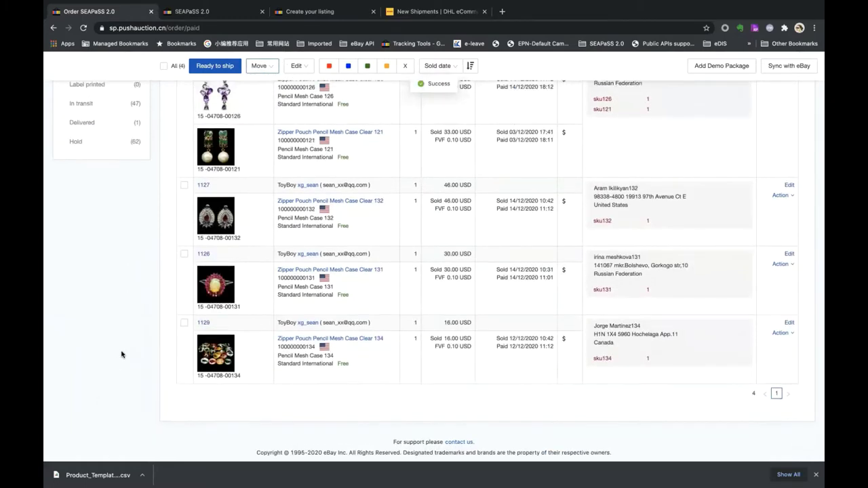
Check the ignored and shipped order lists, and return to the orders awaiting shipment.
click(118, 178)
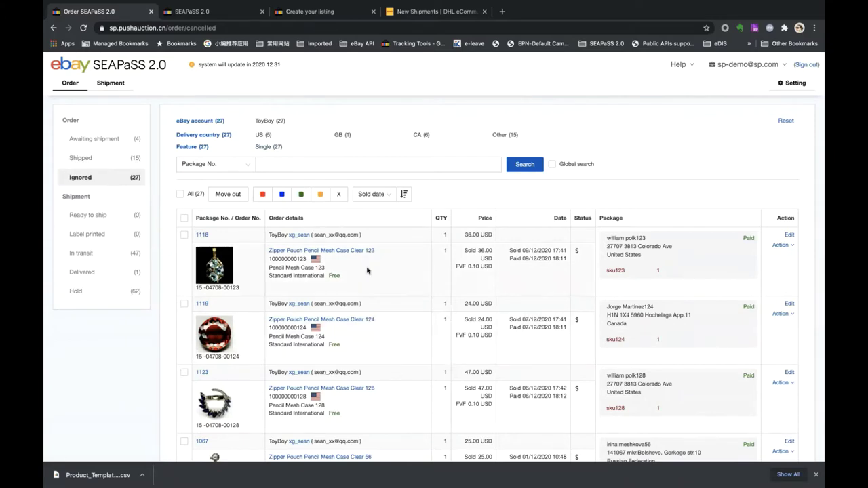
click(81, 157)
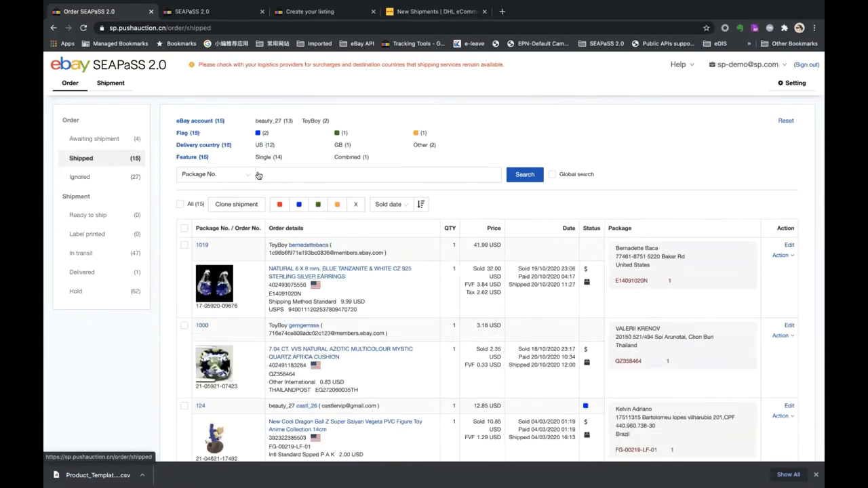
click(102, 139)
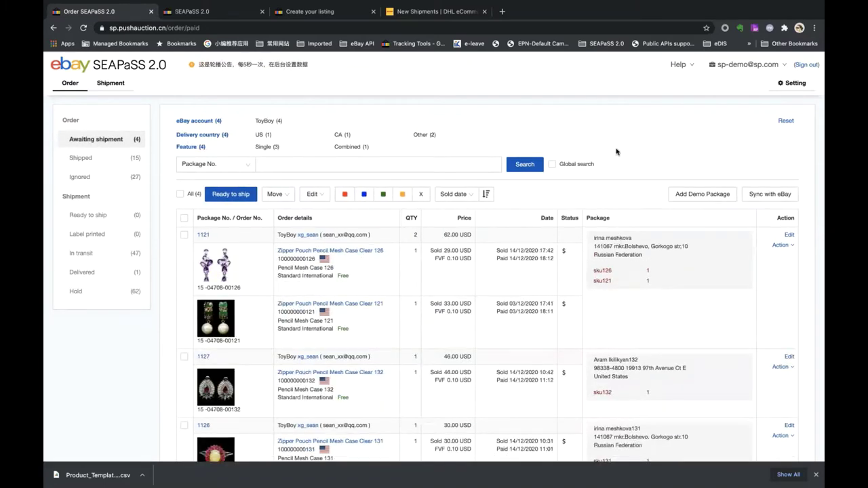
Open the details of the first order awaiting shipment and examine the sku126 entry in its package info.
click(789, 235)
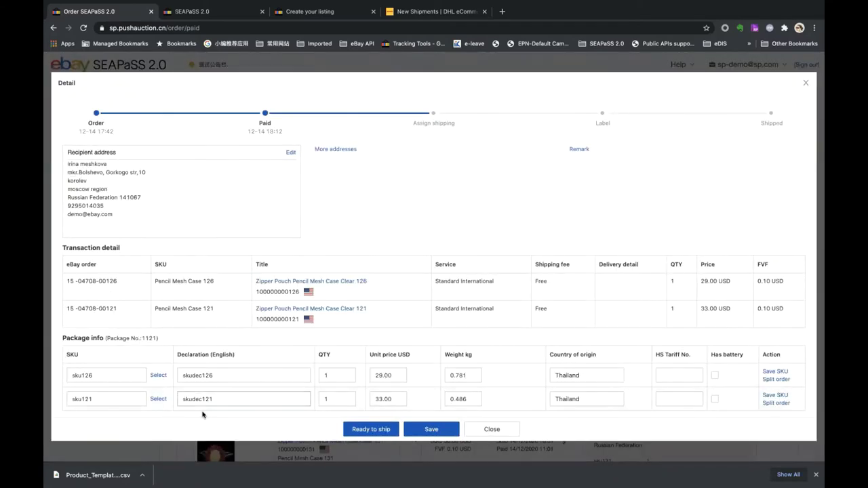
scroll(202, 414, down, 2)
click(106, 339)
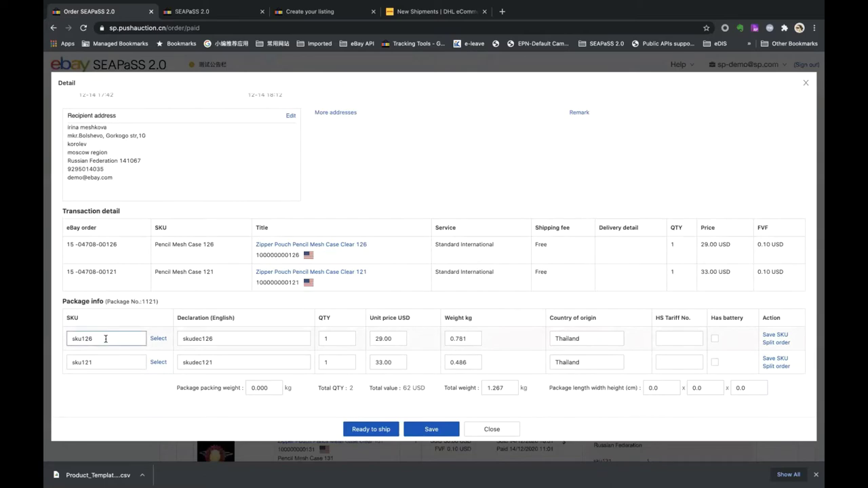
drag(106, 339, 68, 338)
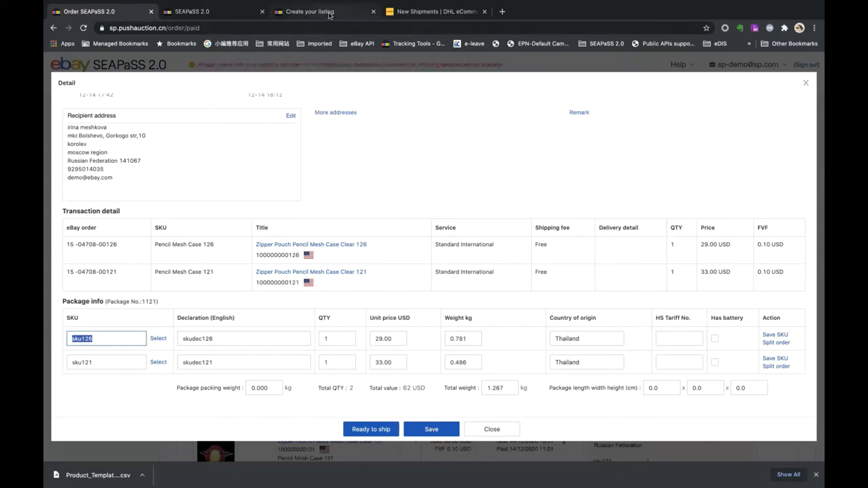
Compare the order's SKU with the Custom label (SKU) field on the eBay Create your listing page.
click(329, 15)
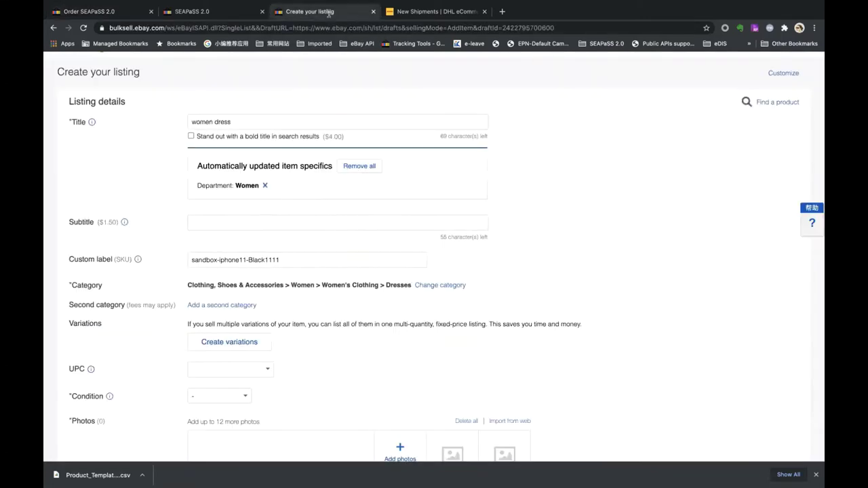
click(300, 257)
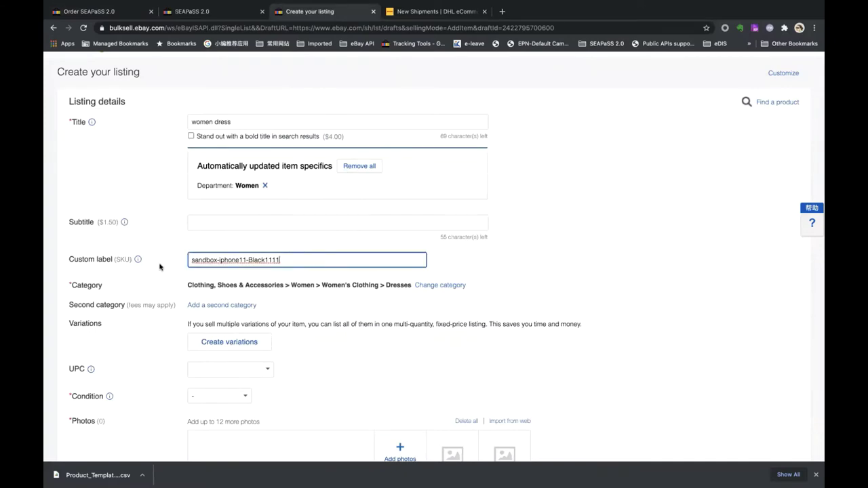
key(super+a)
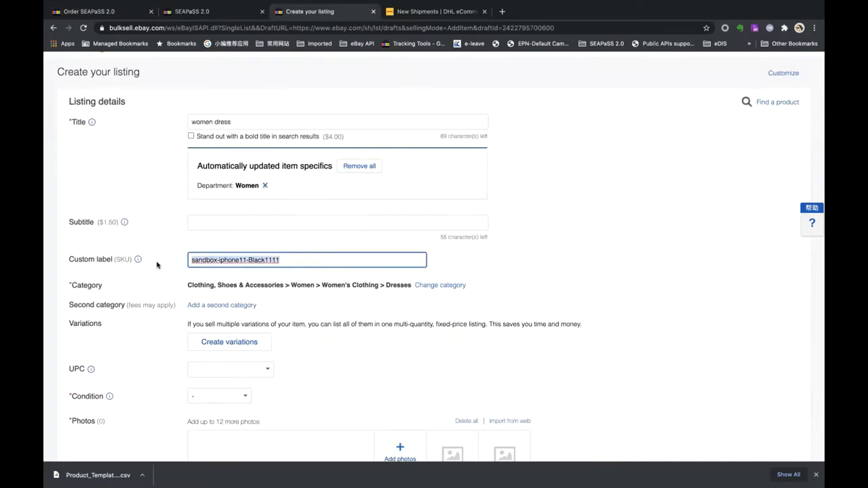
Return to the order details and review the declaration and unit price fields of the package items.
click(116, 12)
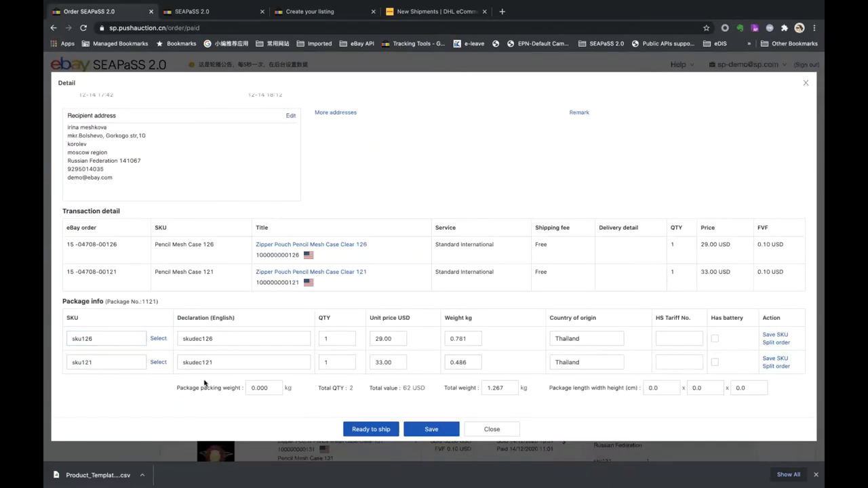
click(254, 336)
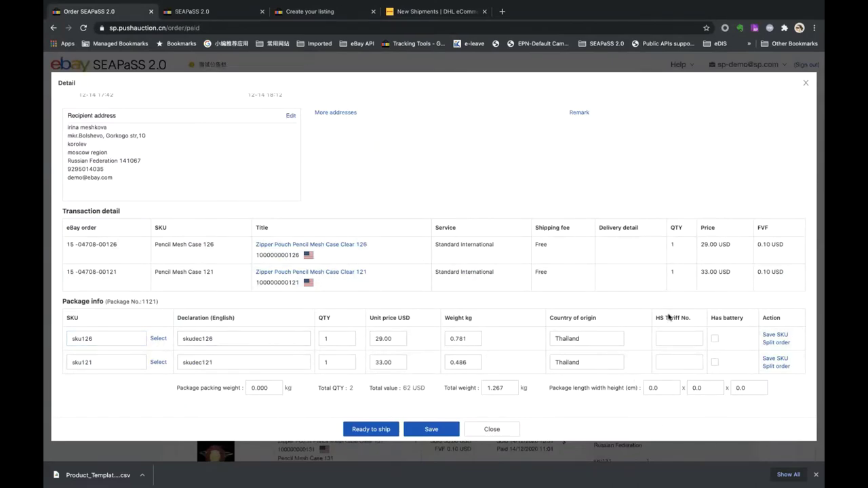
click(252, 360)
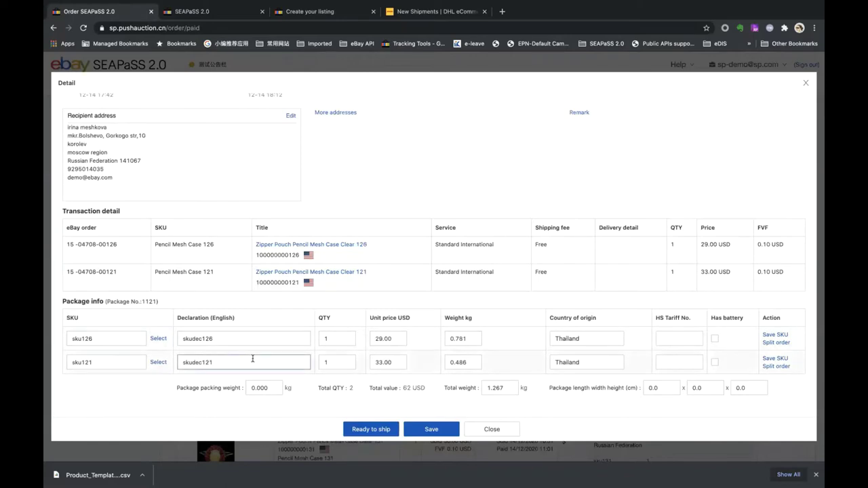
click(374, 338)
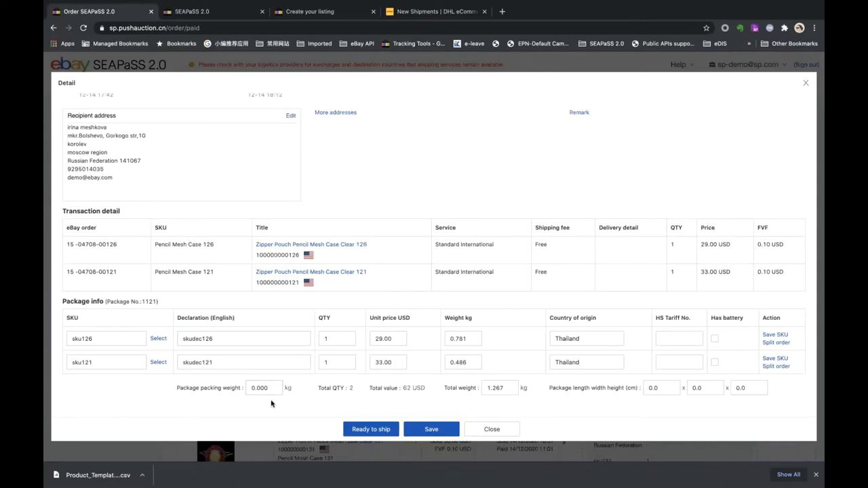
Set the quantity of sku126 in the package info to 10.
click(91, 341)
drag(91, 341, 70, 339)
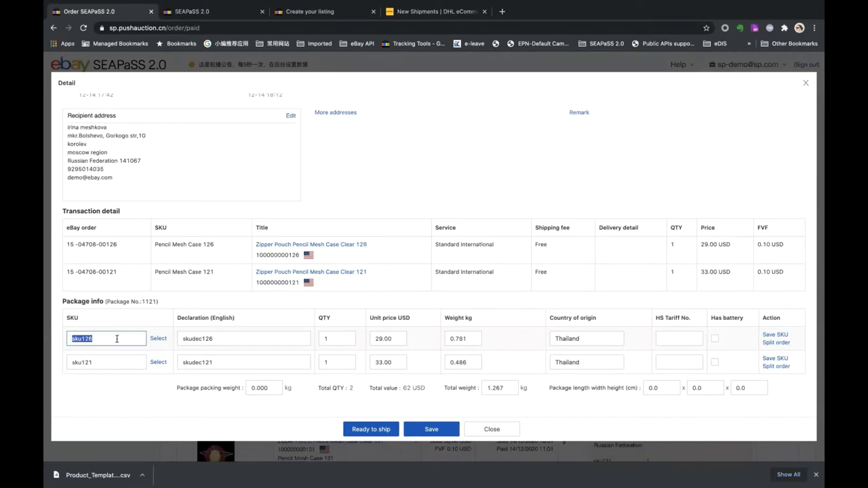
click(332, 340)
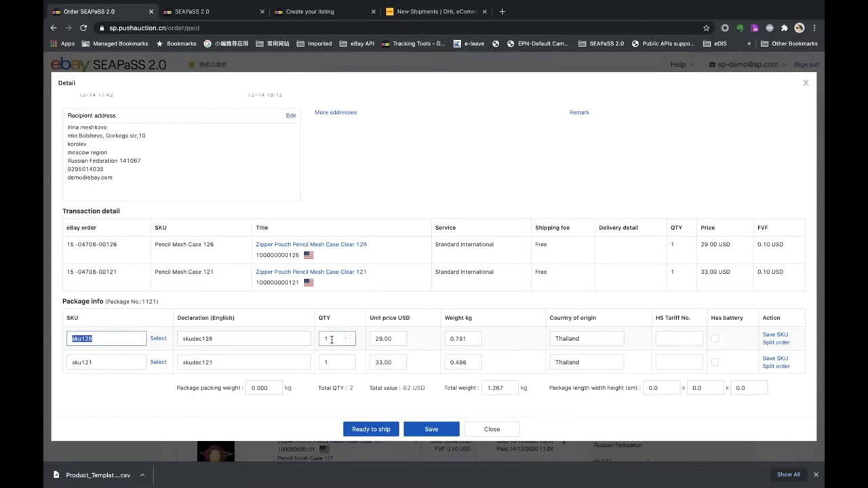
text(0)
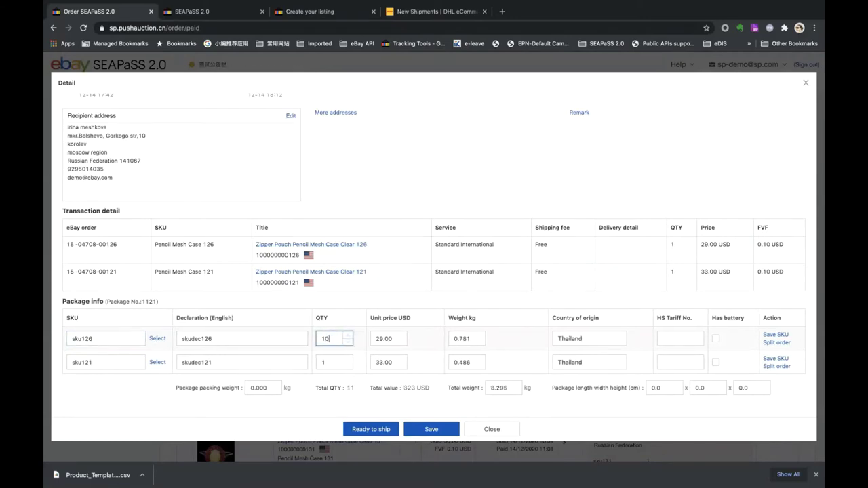
click(363, 354)
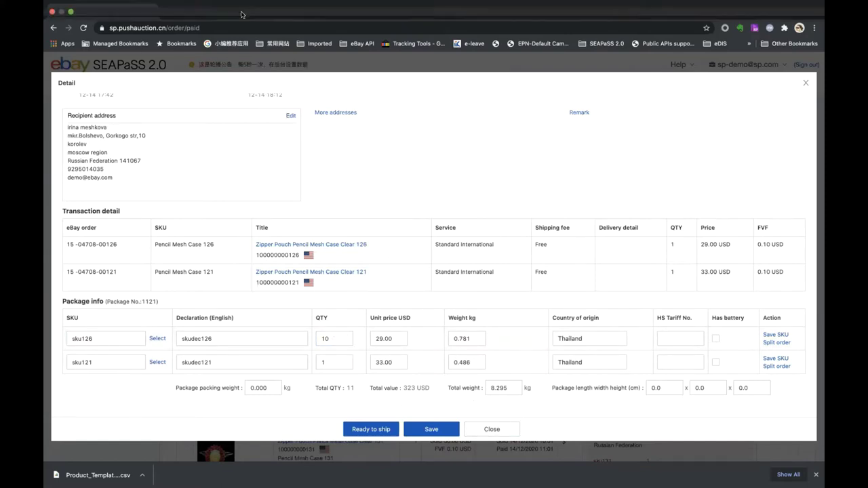
Clear the Custom label (SKU) field of the women dress listing on eBay.
click(309, 12)
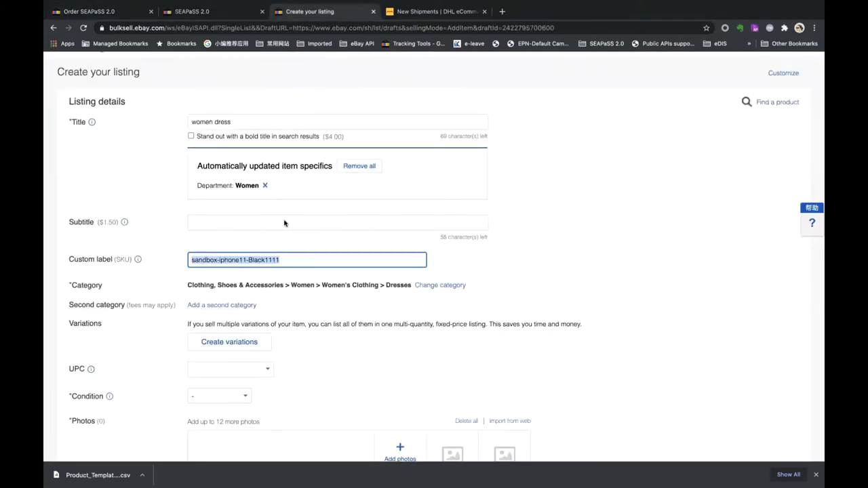
click(292, 260)
drag(291, 260, 168, 260)
key(BackSpace)
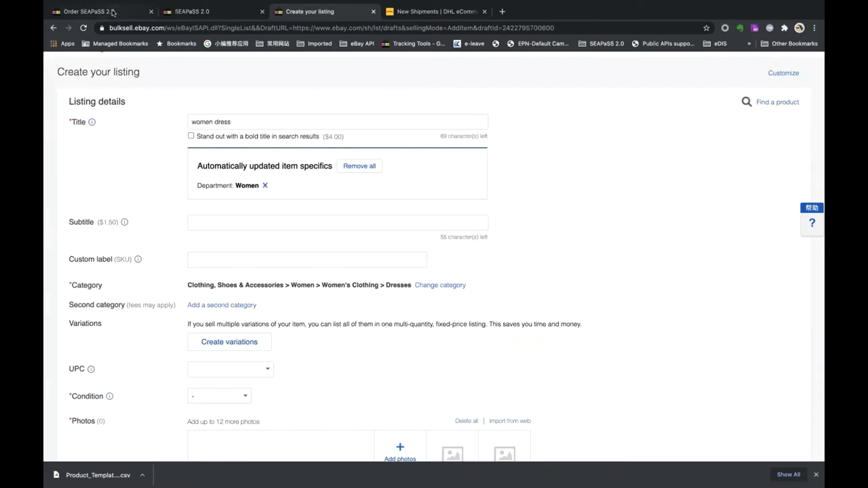
Back in the order details, replace sku126 with the saved product sandbox-iphone11-Black.
click(112, 11)
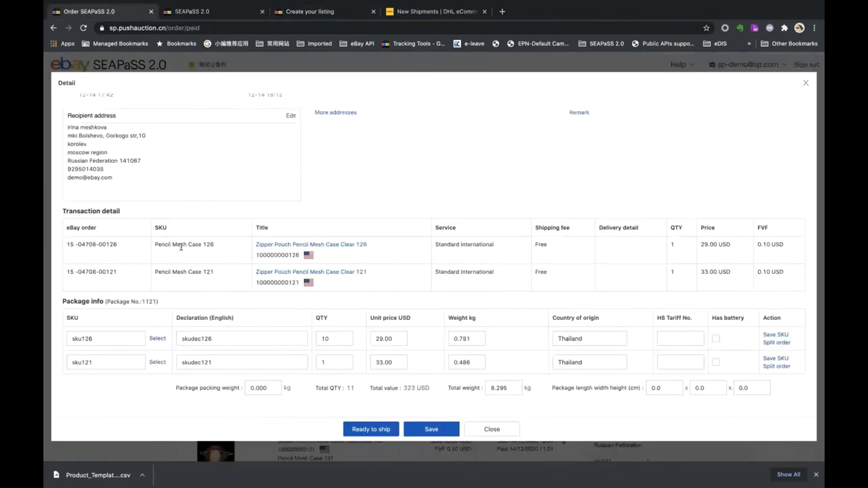
click(157, 339)
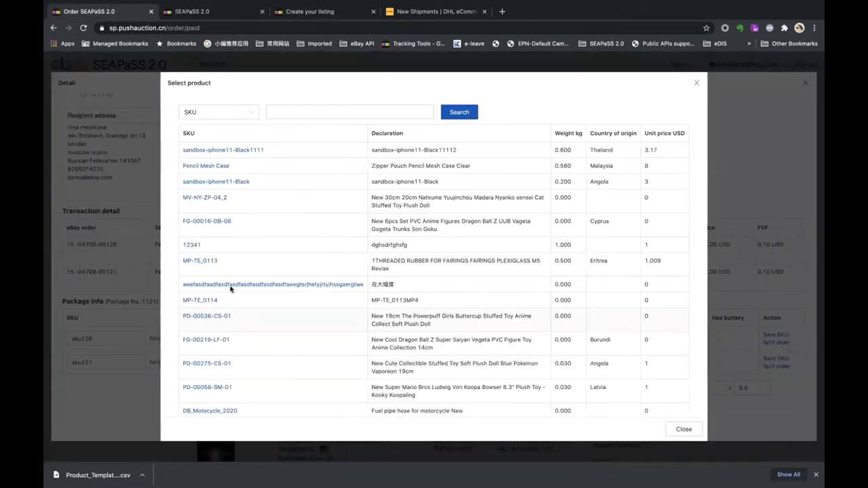
click(234, 183)
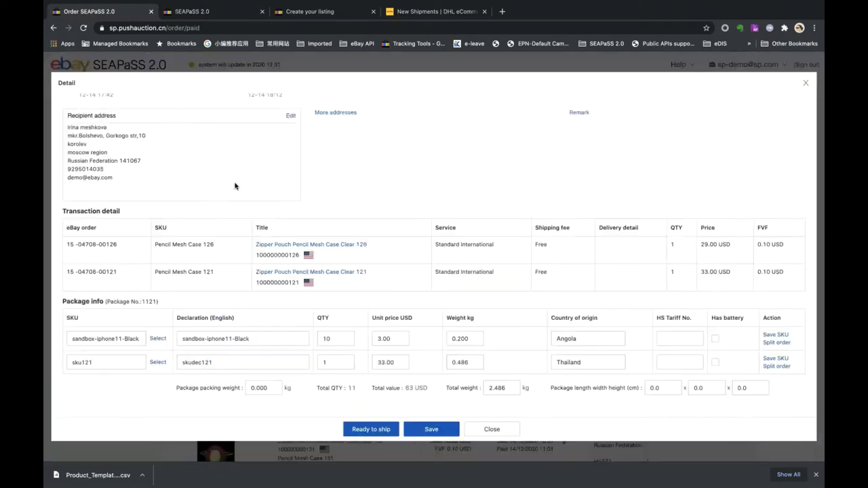
Replace sku121 in the package info with the saved product 12341, and split that item off into a separate package, saving the order.
click(160, 363)
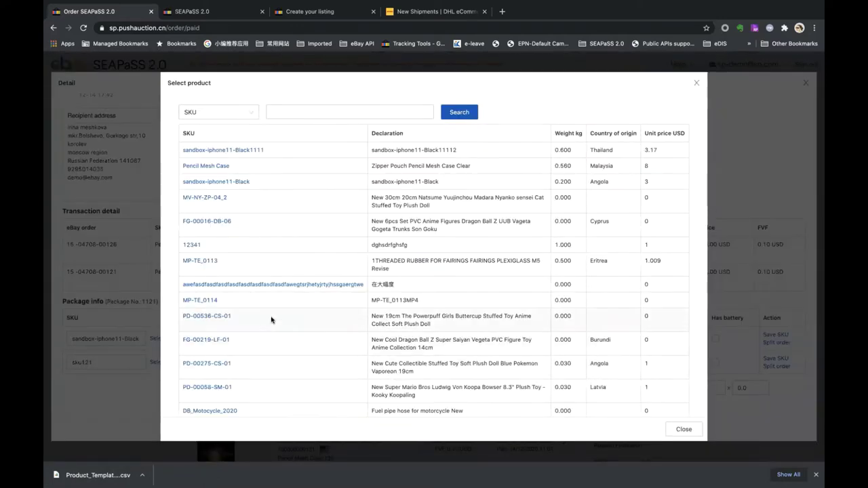
click(197, 245)
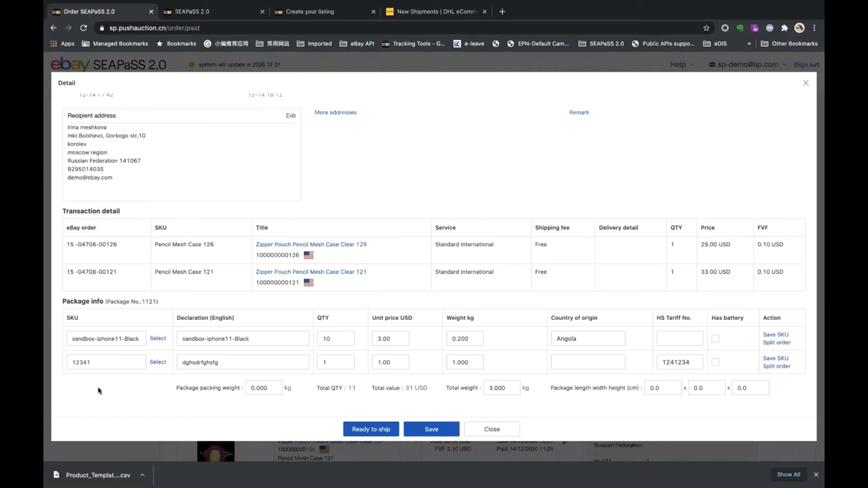
click(777, 367)
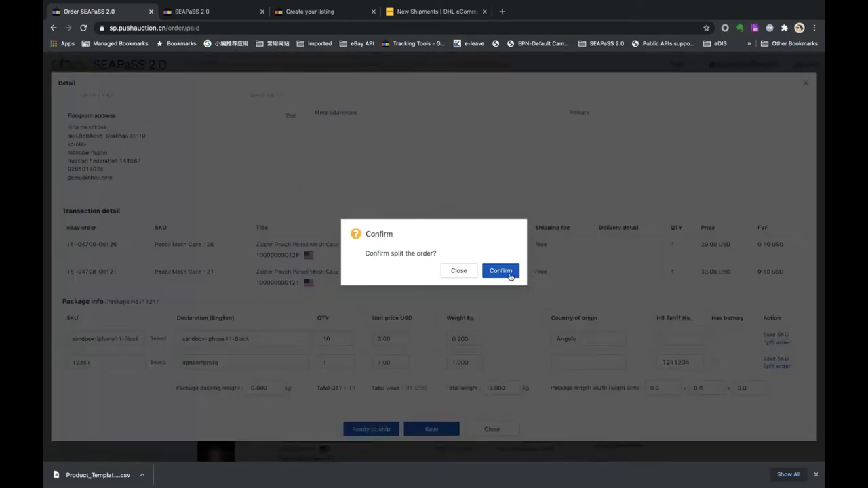
click(506, 275)
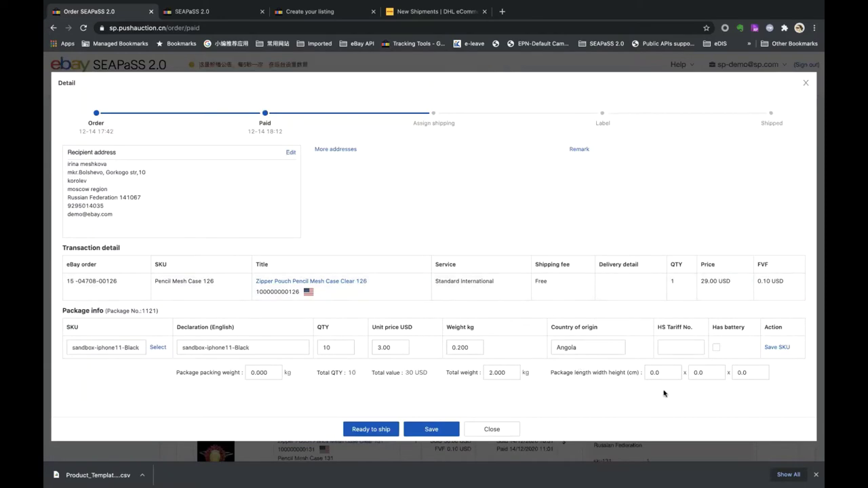
click(440, 429)
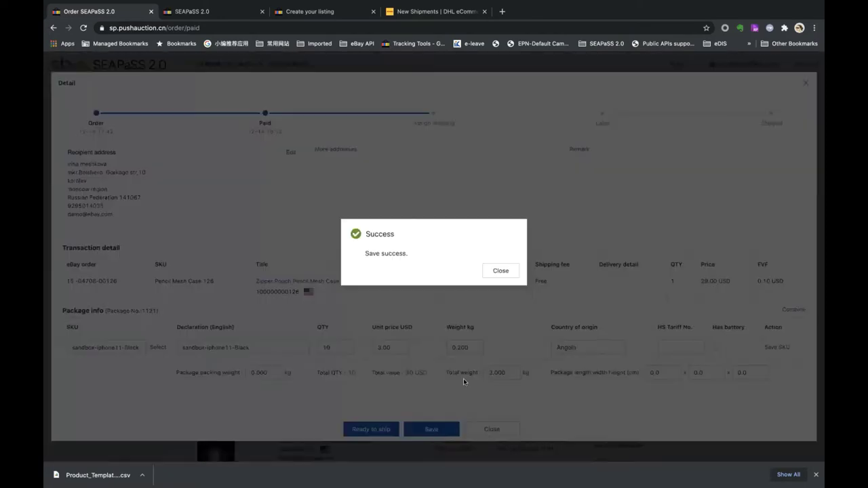
click(510, 275)
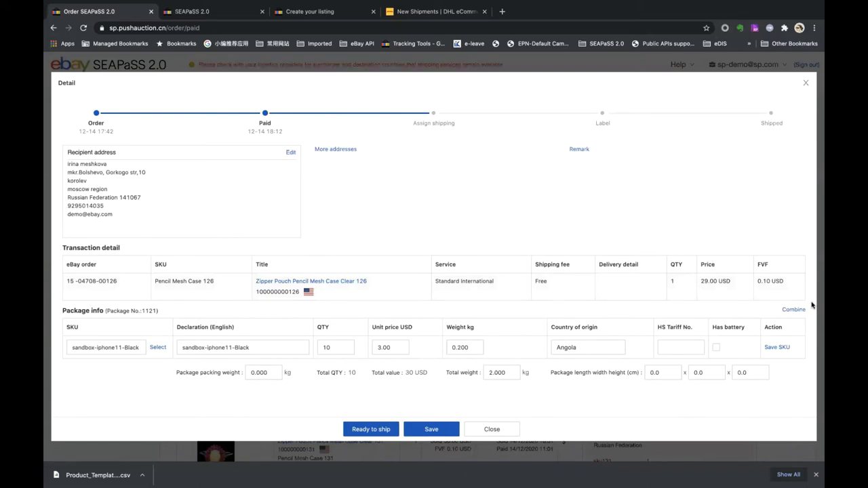
Combine the split-off Zipper Pouch Pencil Mesh Case Clear 121 item back into the open package.
click(795, 310)
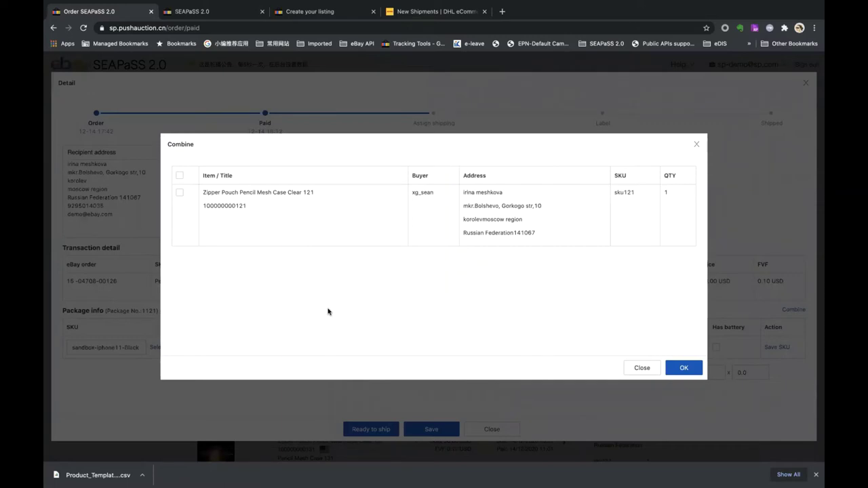
click(180, 175)
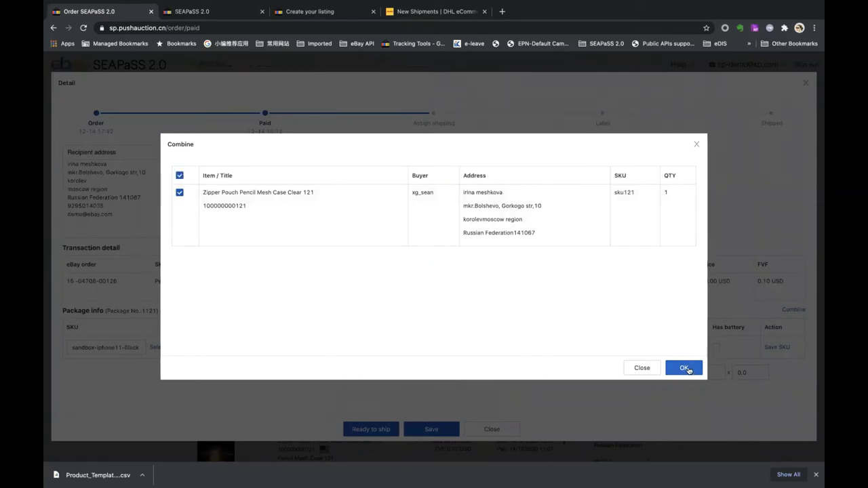
click(685, 369)
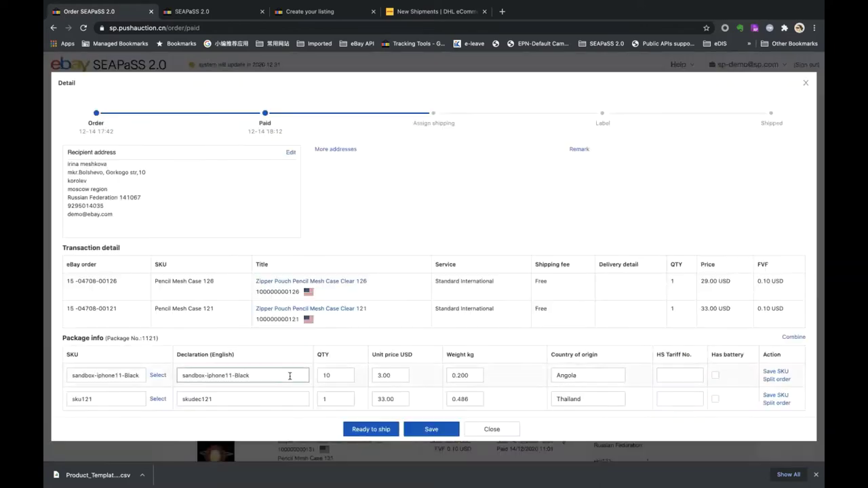
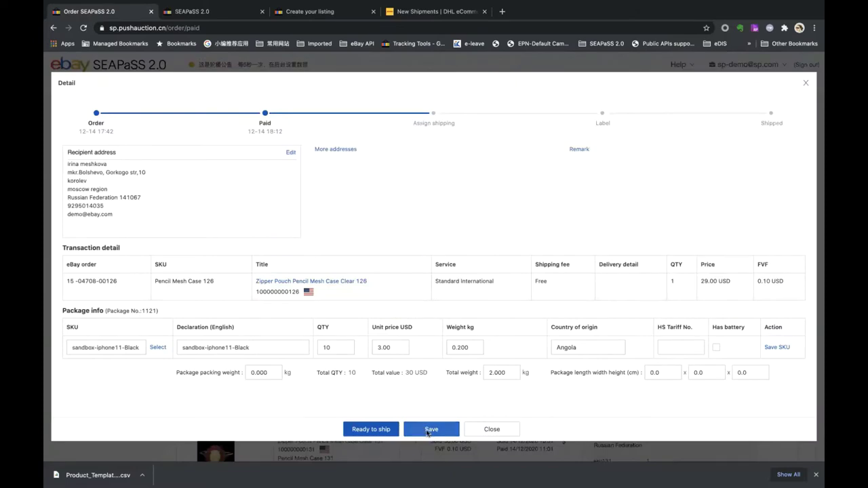
Split the sku121 item off the package again, then save and close the order details.
click(434, 430)
click(502, 271)
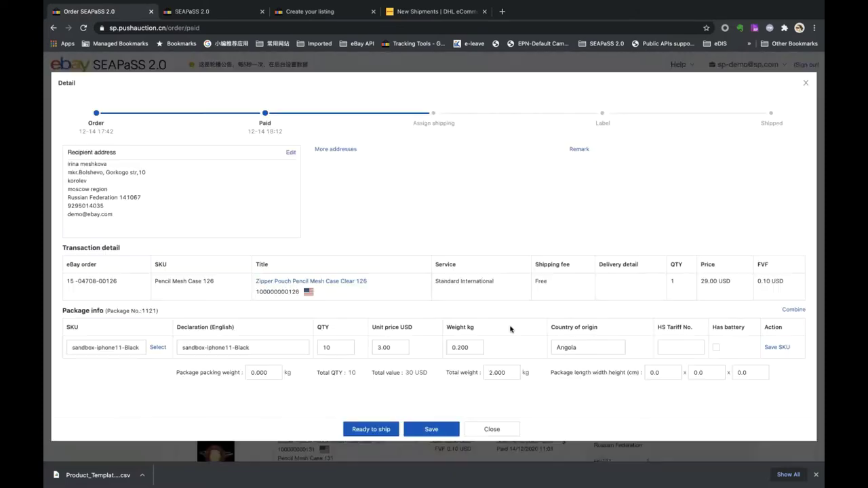
click(494, 429)
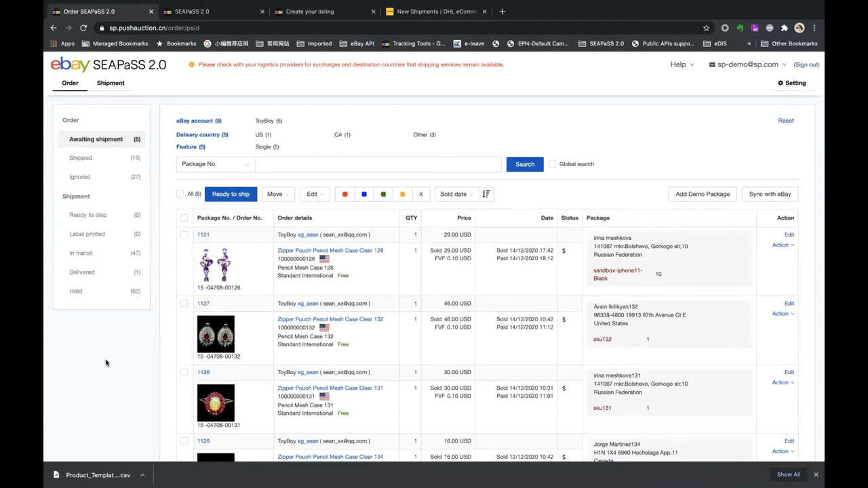
Mark the first four packages in the Awaiting shipment list as ready to ship.
scroll(170, 296, down, 1)
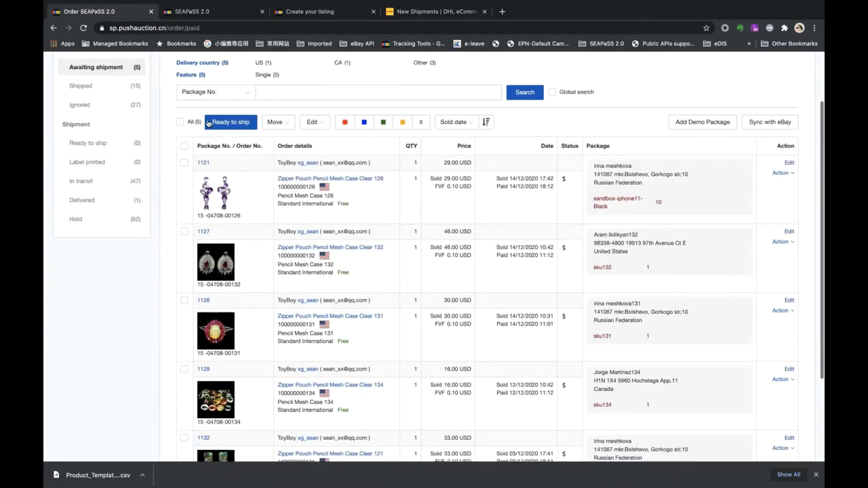
click(183, 163)
click(184, 231)
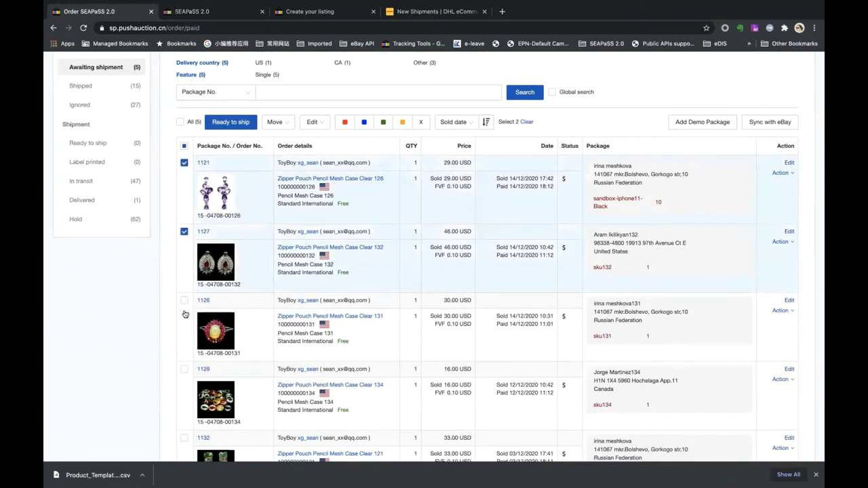
click(184, 299)
click(184, 370)
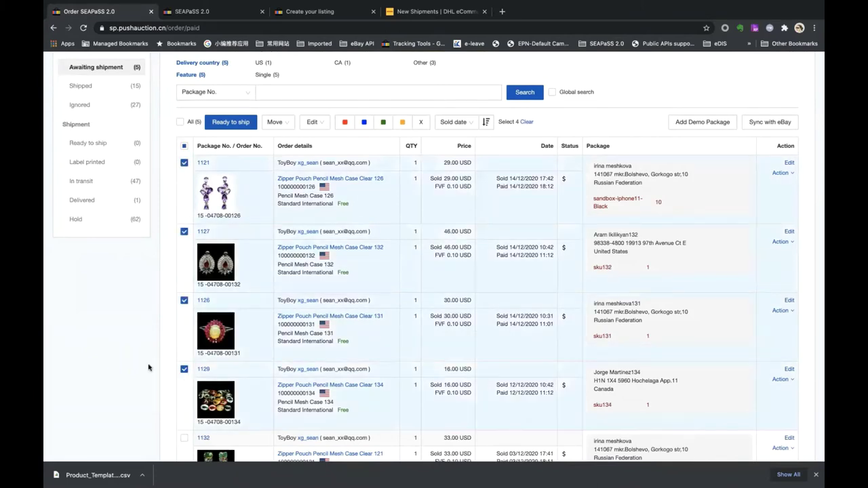
scroll(150, 369, up, 1)
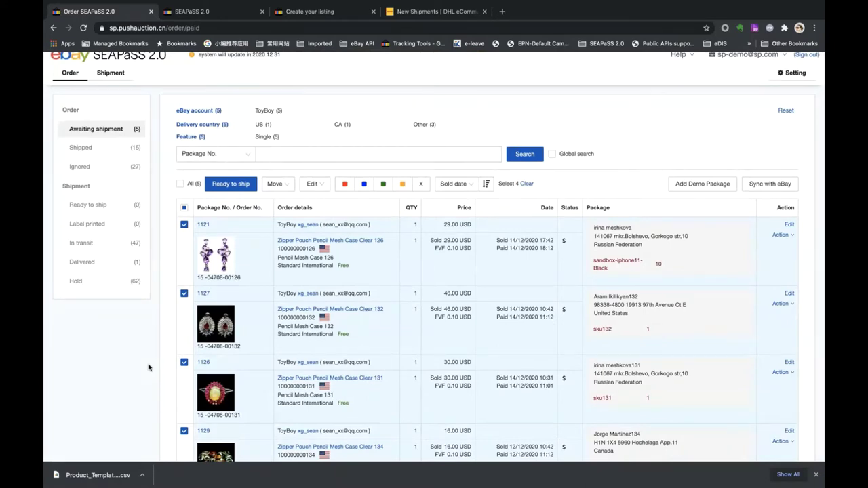
click(235, 190)
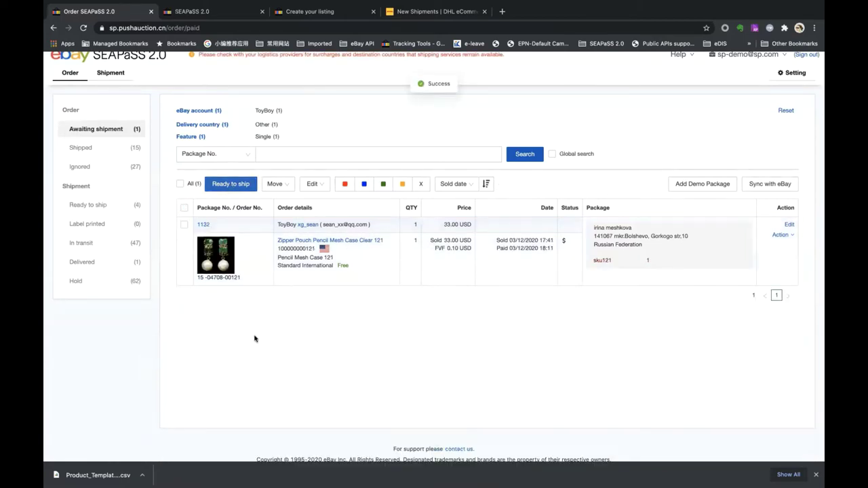
Open the Ready to ship list and select every package on the current page.
click(112, 207)
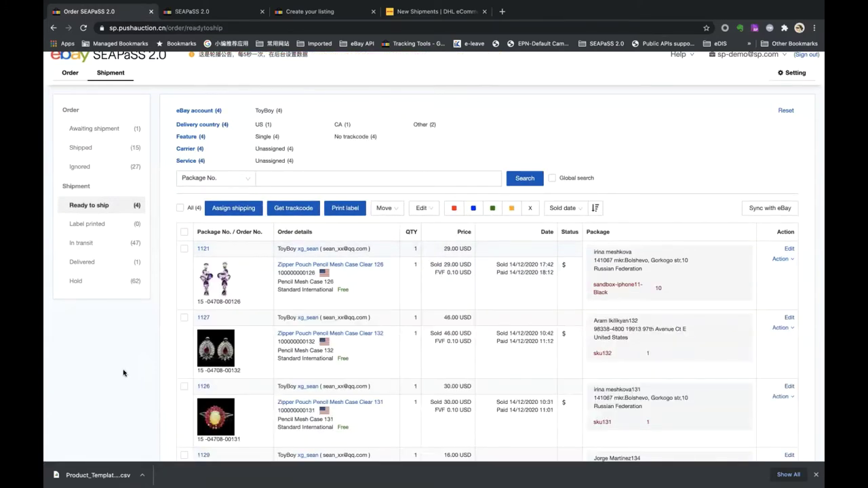
scroll(125, 369, down, 3)
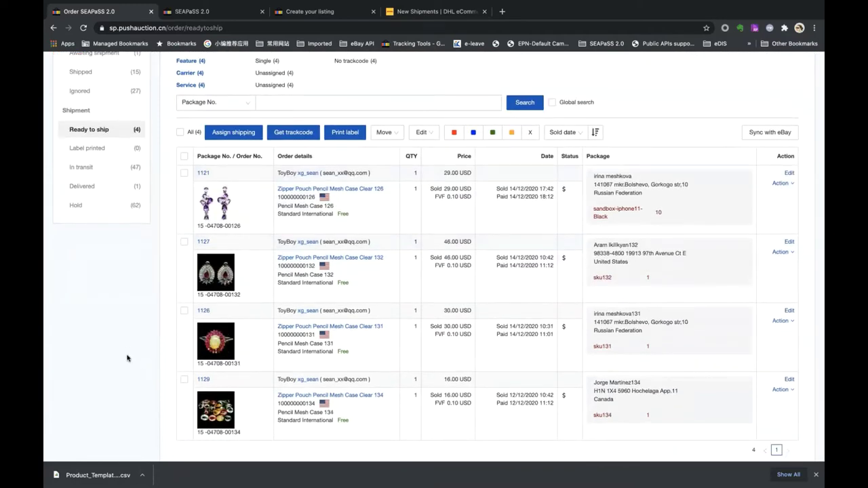
scroll(129, 356, up, 1)
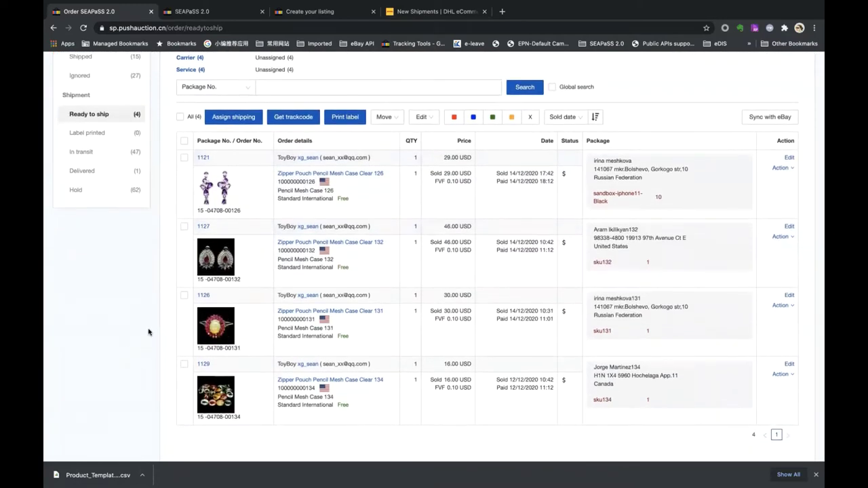
scroll(149, 332, down, 1)
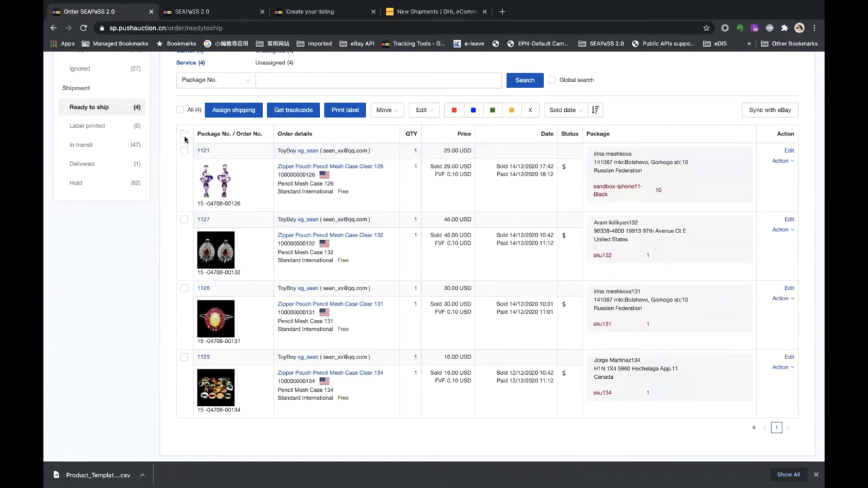
scroll(184, 143, up, 1)
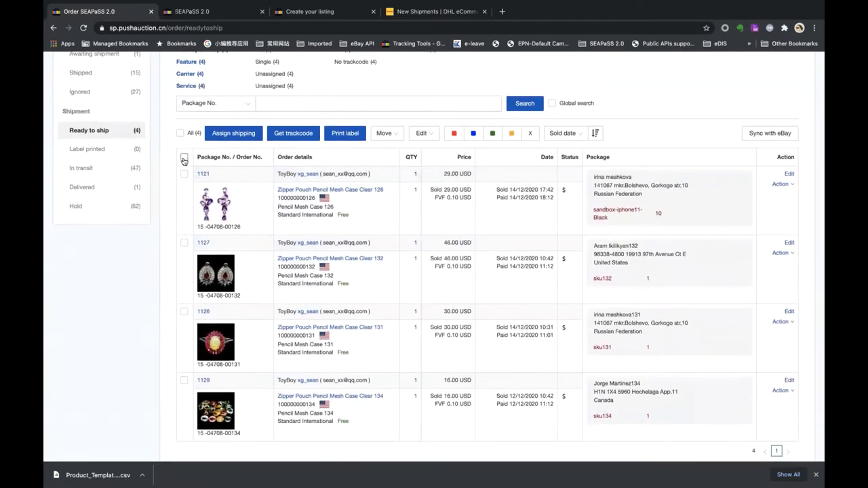
click(183, 158)
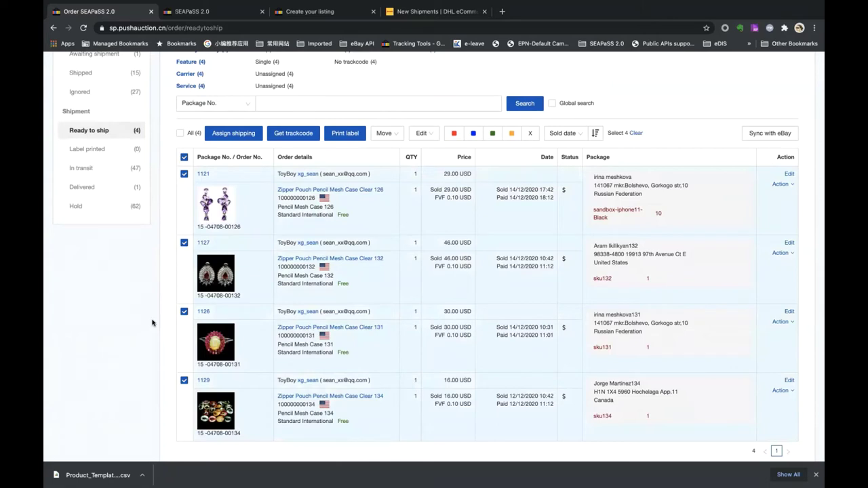
Try both selection scopes, all packages in the list and only the current page, ending with all packages in the list selected.
scroll(152, 323, up, 1)
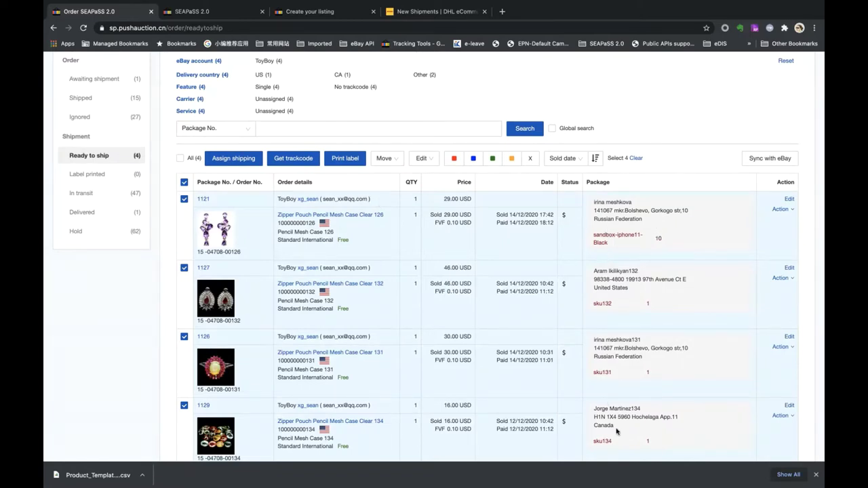
scroll(617, 431, down, 3)
scroll(616, 430, up, 2)
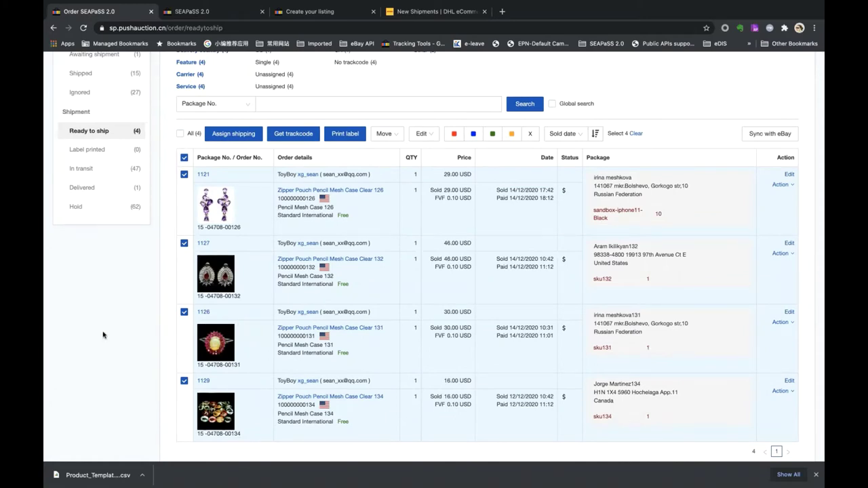
click(180, 134)
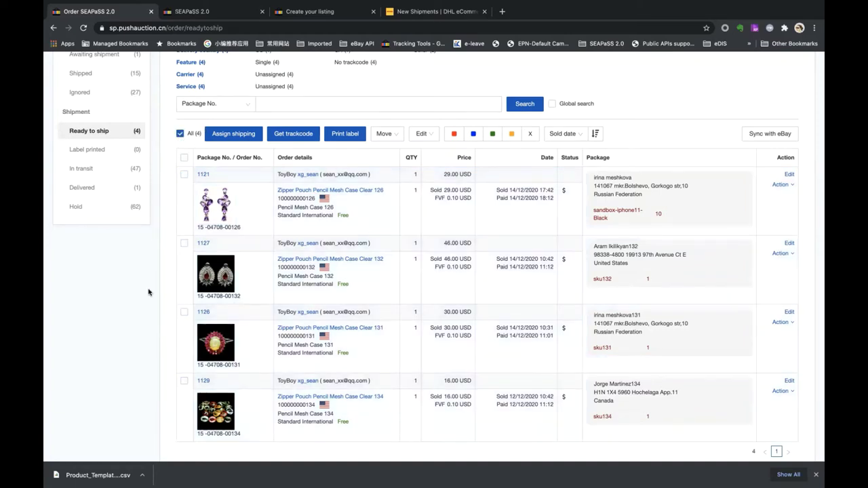
click(184, 158)
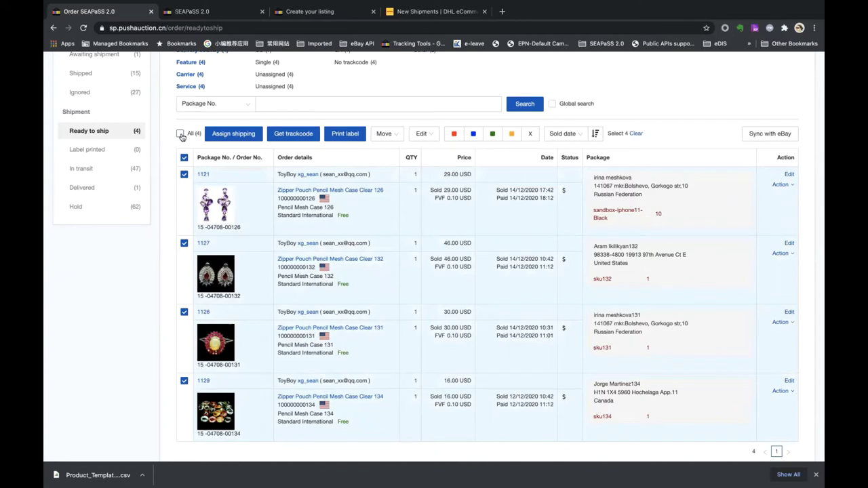
click(181, 135)
Assign DHL eCommerce - Packet Plus International Standard to all selected packages and check the service shown on them in the list.
scroll(145, 256, up, 1)
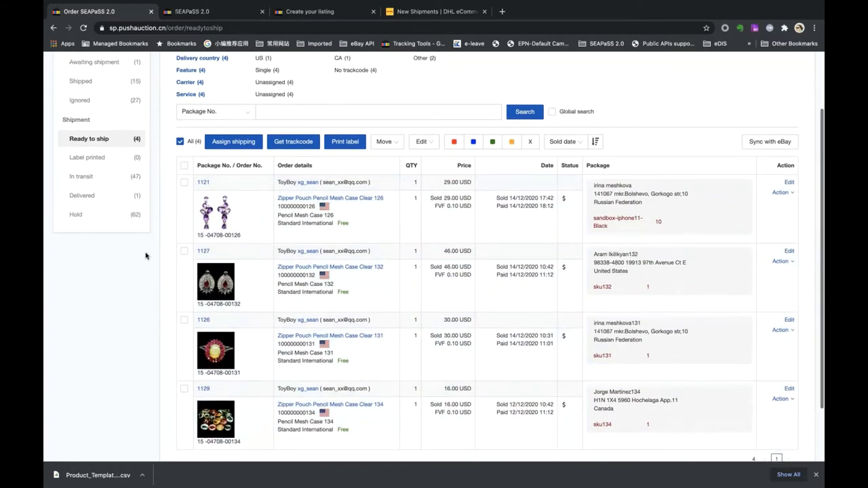
scroll(146, 256, down, 3)
scroll(145, 255, up, 3)
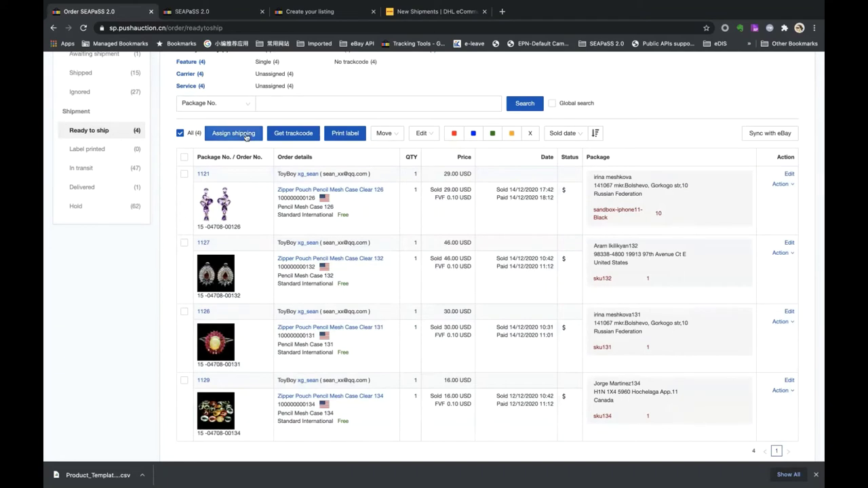
click(246, 133)
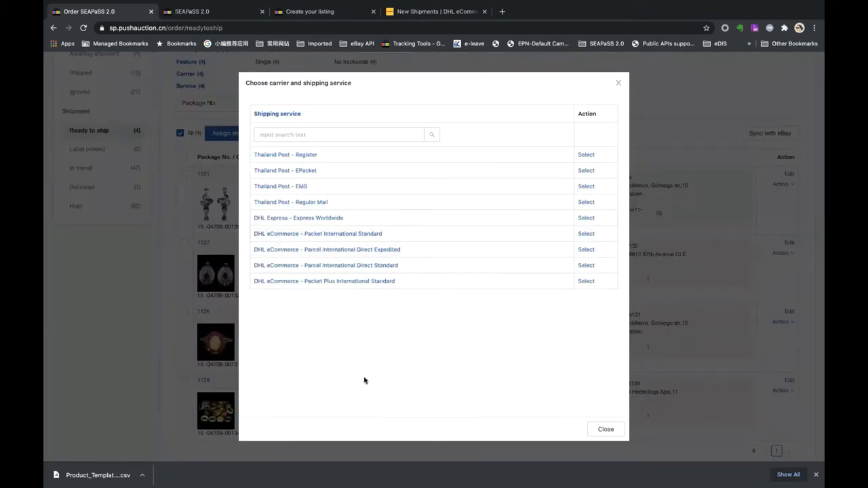
click(359, 282)
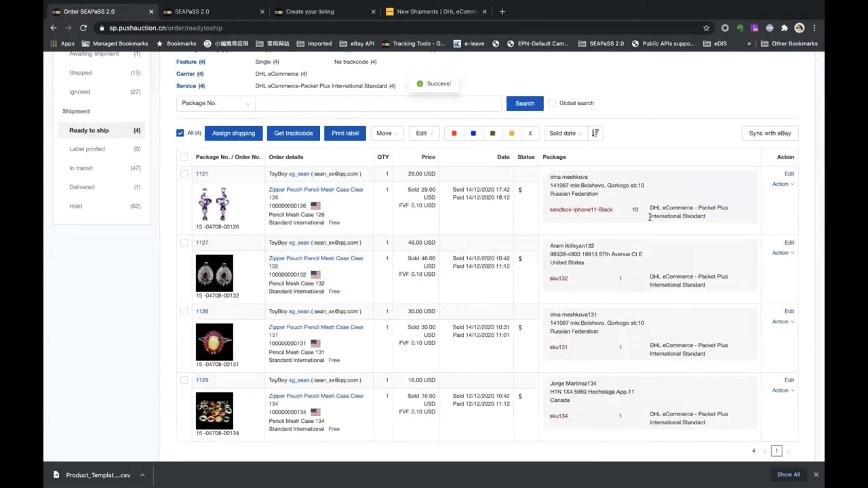
drag(650, 209, 733, 210)
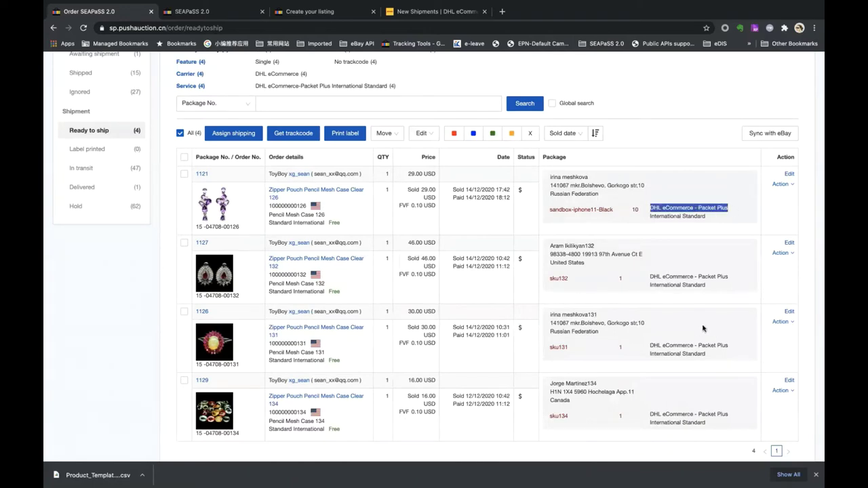
scroll(470, 265, up, 1)
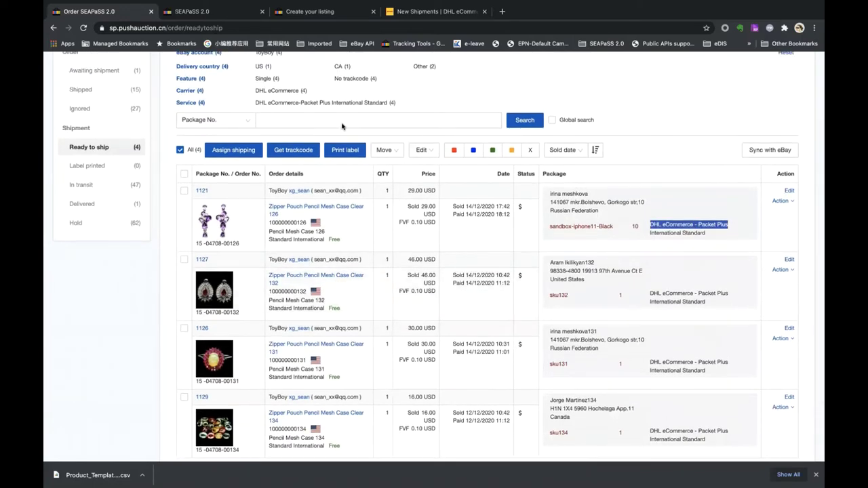
scroll(342, 125, up, 2)
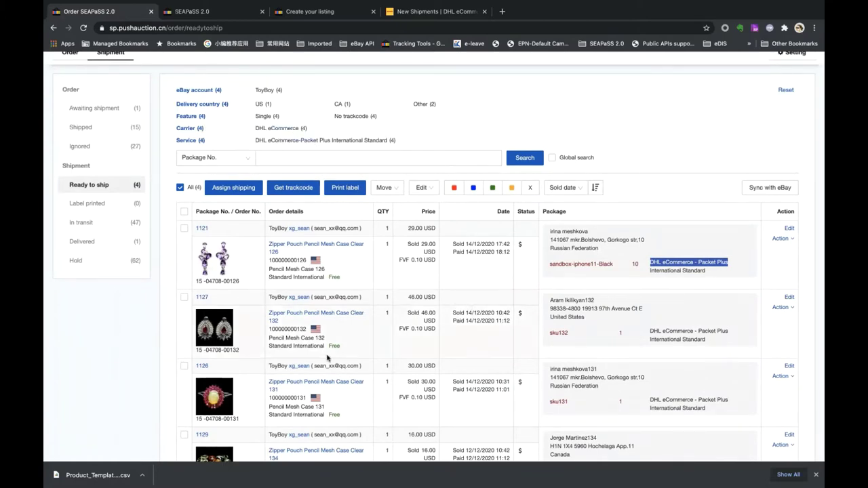
scroll(327, 358, down, 3)
click(325, 156)
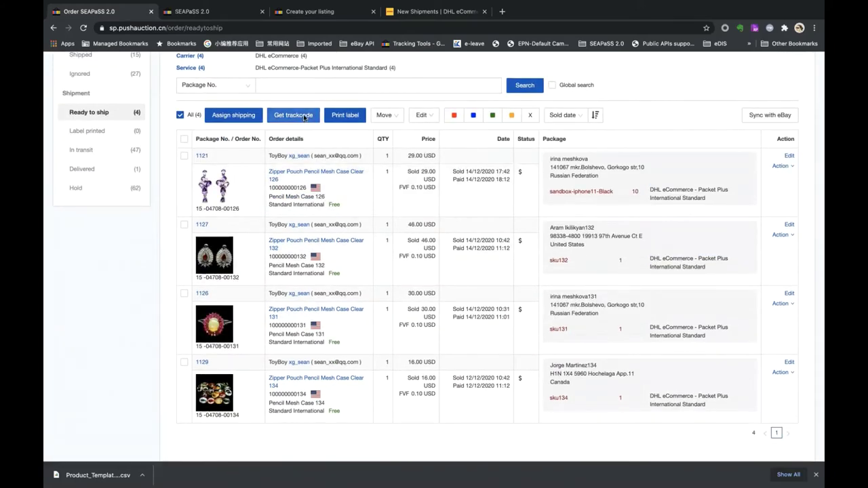
Get the track codes for all selected packages in the Ready to ship list.
click(304, 117)
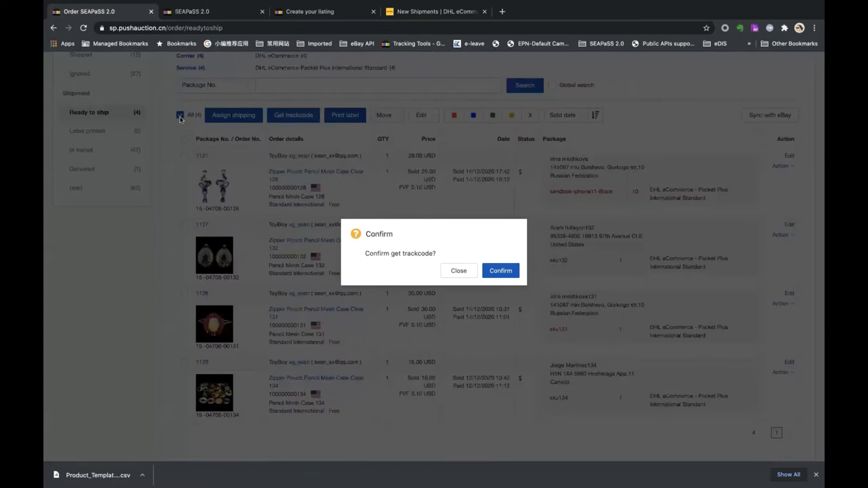
click(508, 272)
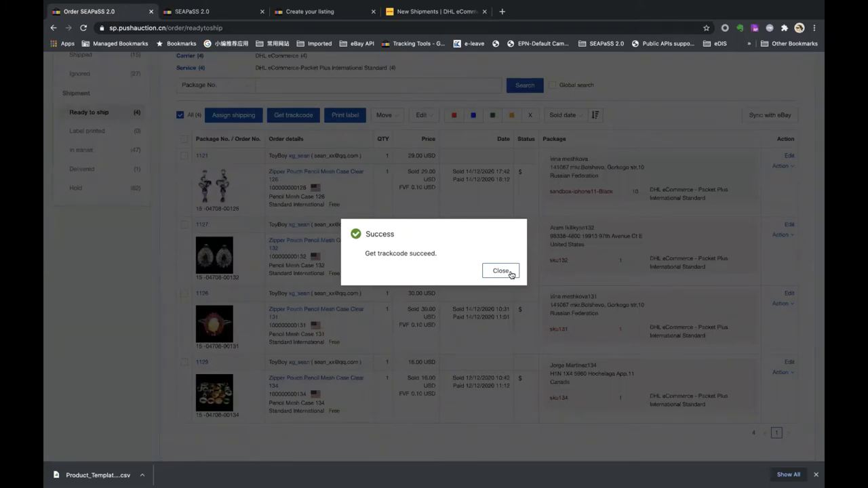
click(500, 271)
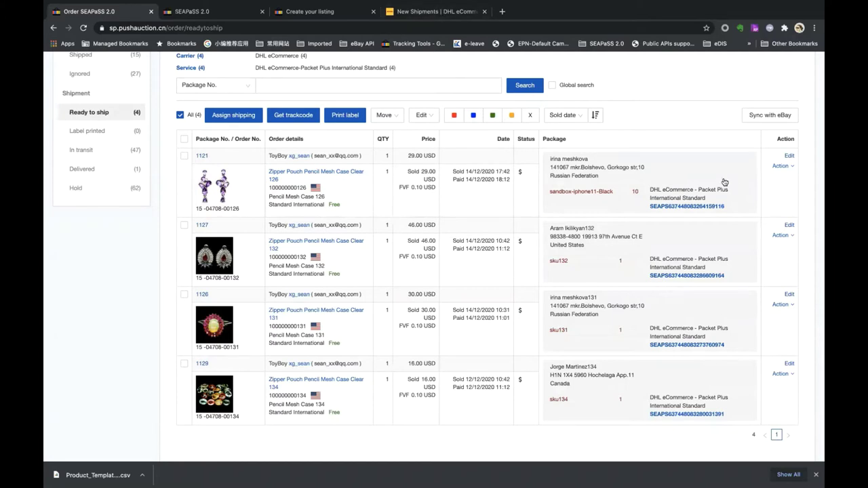
Switch to the DHL eCommerce portal and reload the New Shipments page to check the international shipments.
click(424, 13)
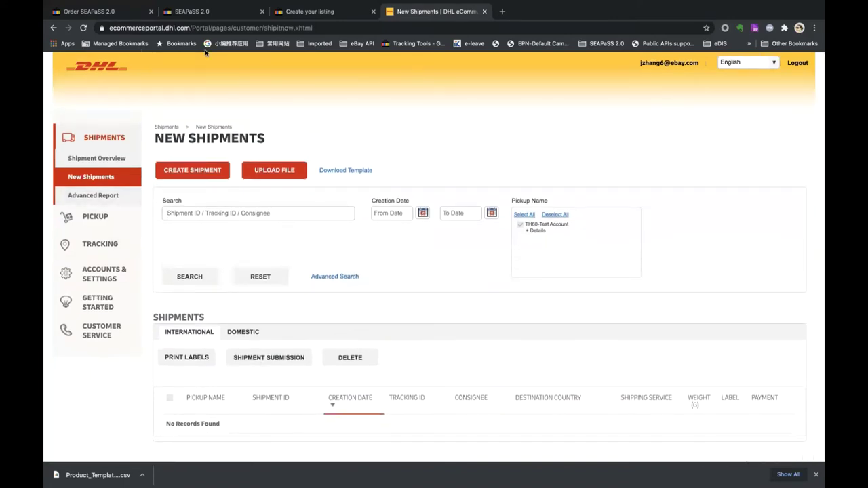
click(83, 28)
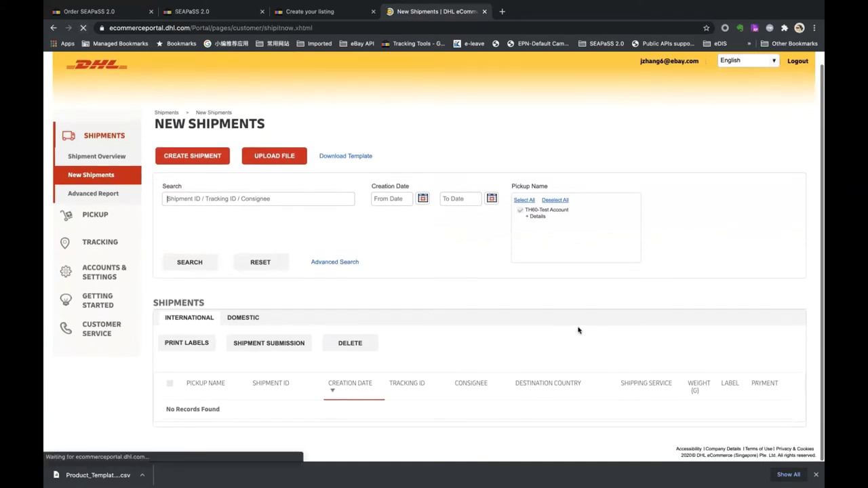
scroll(578, 331, down, 4)
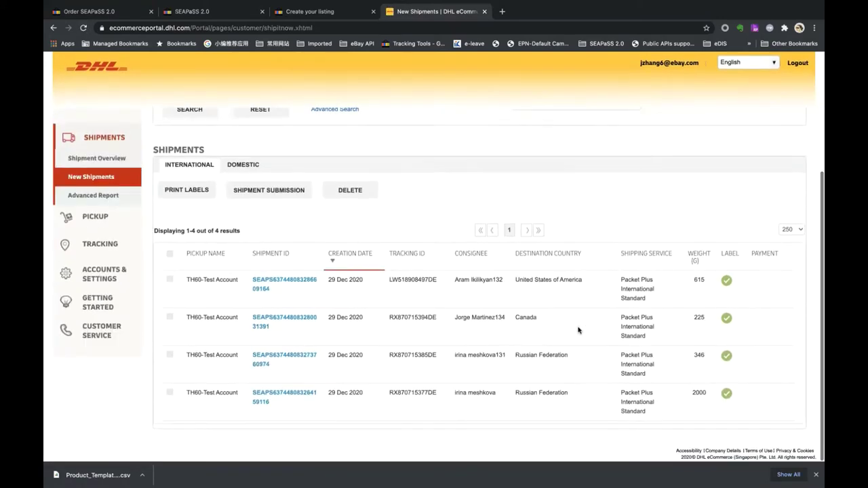
Compare the first SEAPaSS package's track code with the matching shipment ID in the DHL eCommerce portal.
key(ctrl+1)
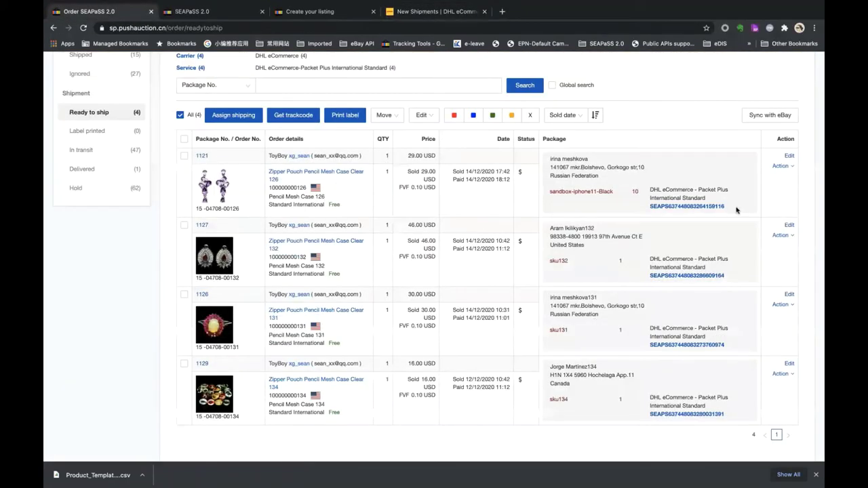
drag(724, 206, 709, 209)
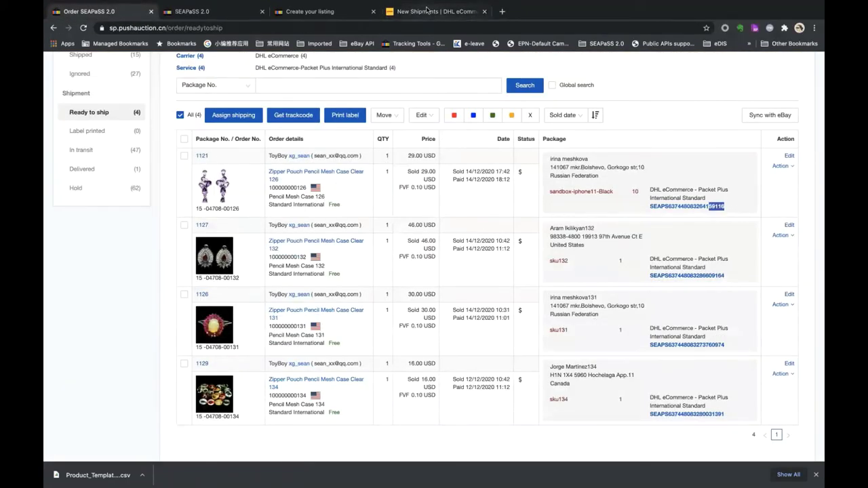
click(430, 11)
drag(279, 403, 252, 402)
click(339, 427)
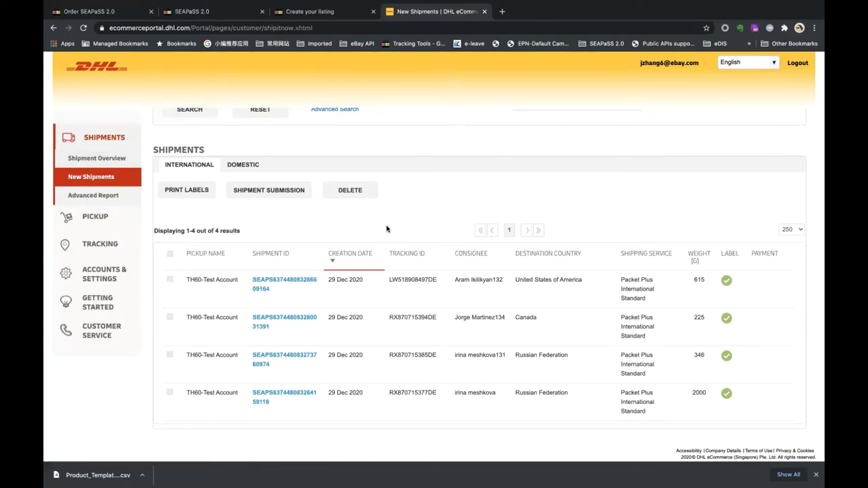
Switch back to SEAPaSS, generate the shipping labels for all selected packages and look through the label PDF.
click(127, 14)
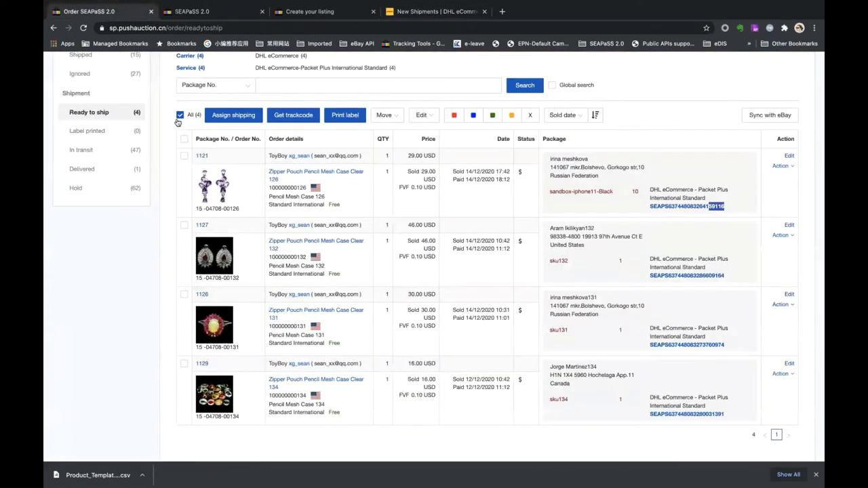
click(345, 115)
click(500, 271)
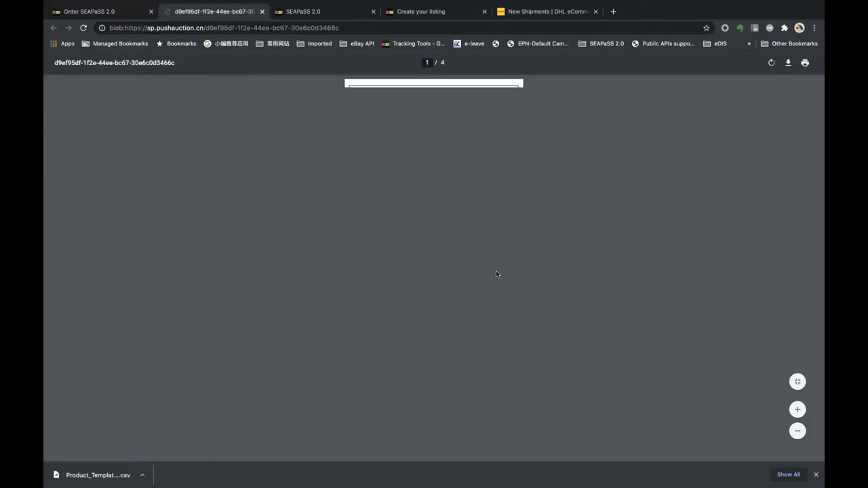
scroll(601, 318, down, 3)
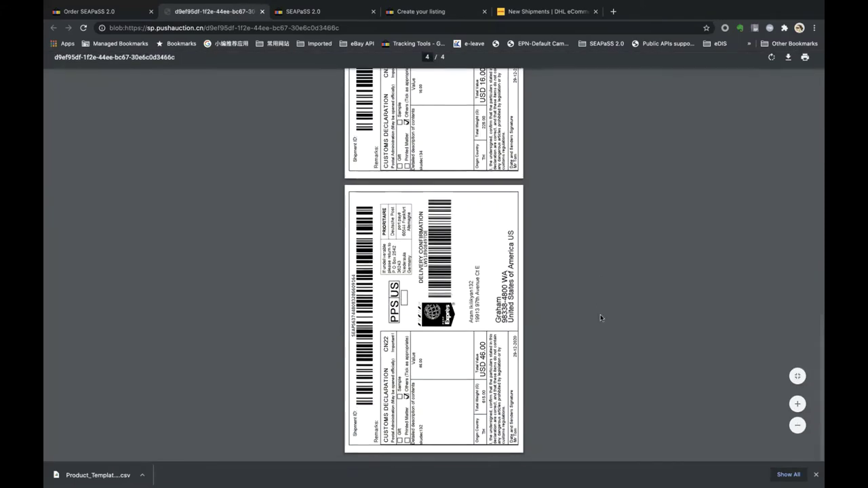
scroll(600, 318, down, 5)
scroll(678, 244, up, 8)
scroll(746, 163, down, 1)
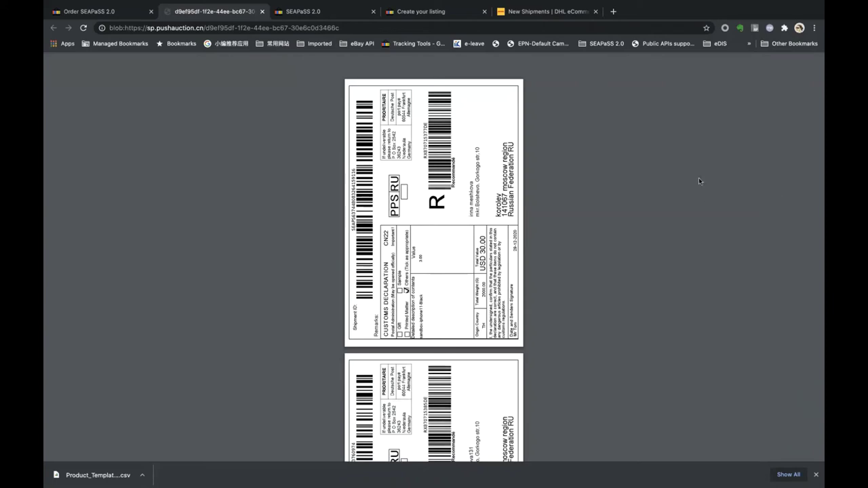
Preview printing the label PDF with 4 pages per sheet and leave without printing.
mouse_move(805, 63)
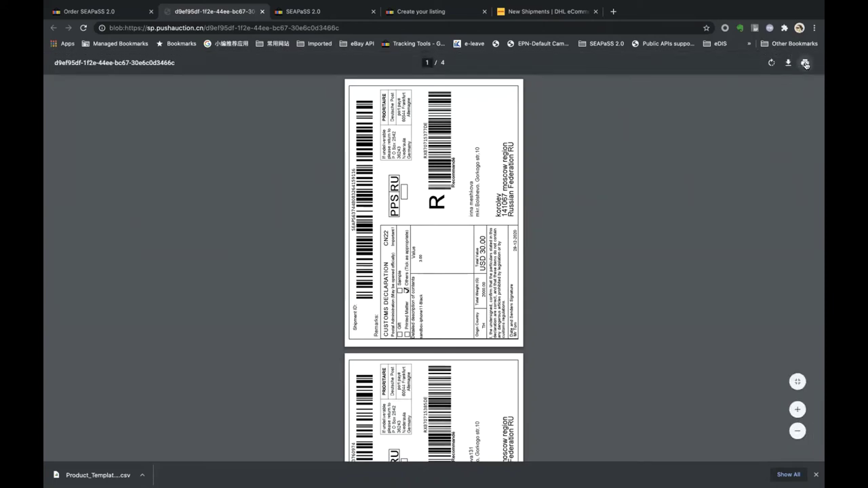
click(806, 63)
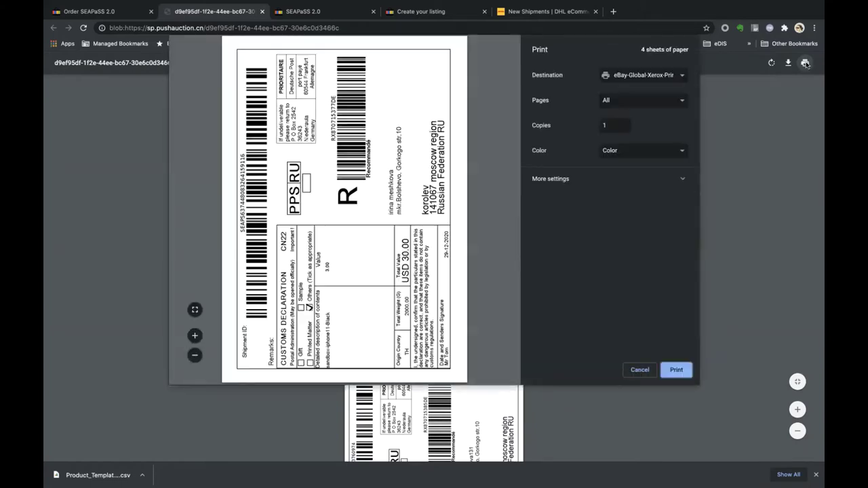
click(659, 180)
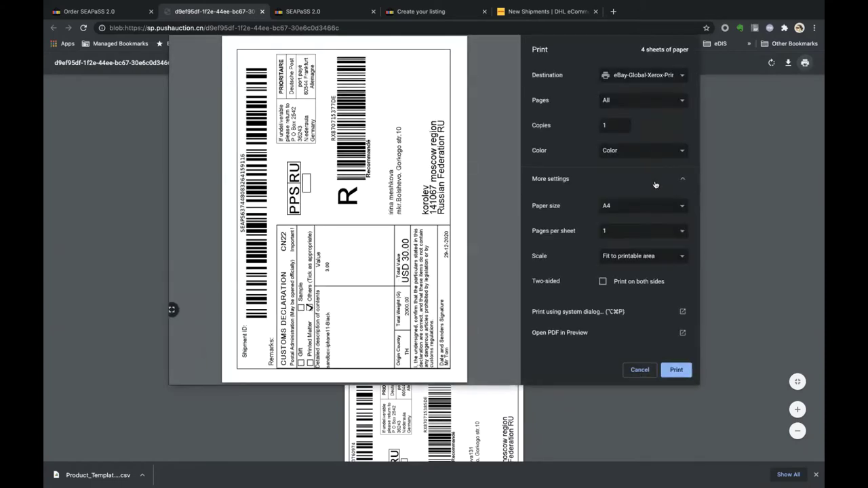
click(640, 231)
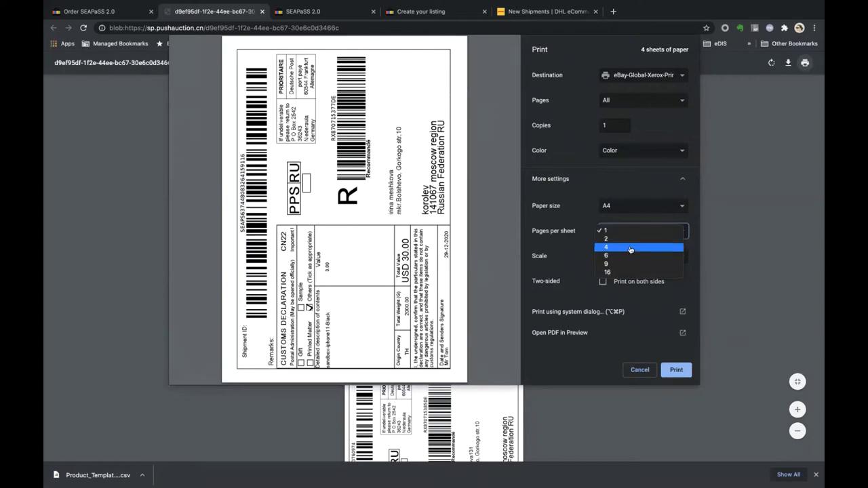
click(630, 248)
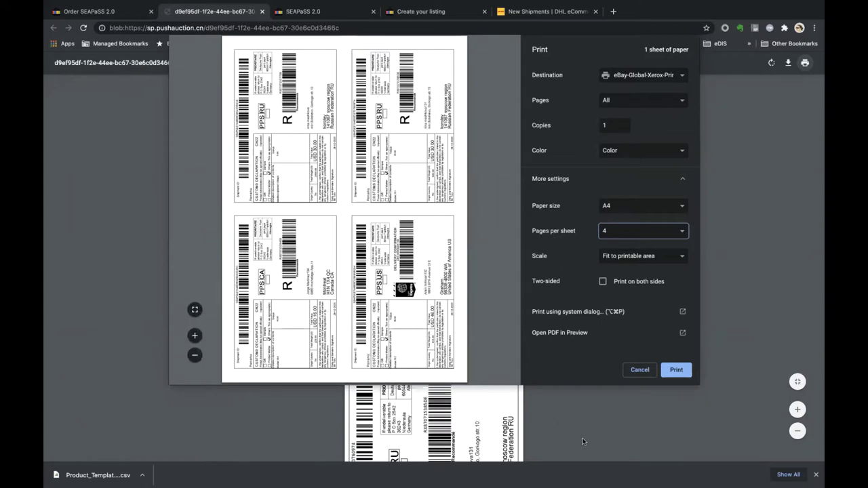
click(638, 369)
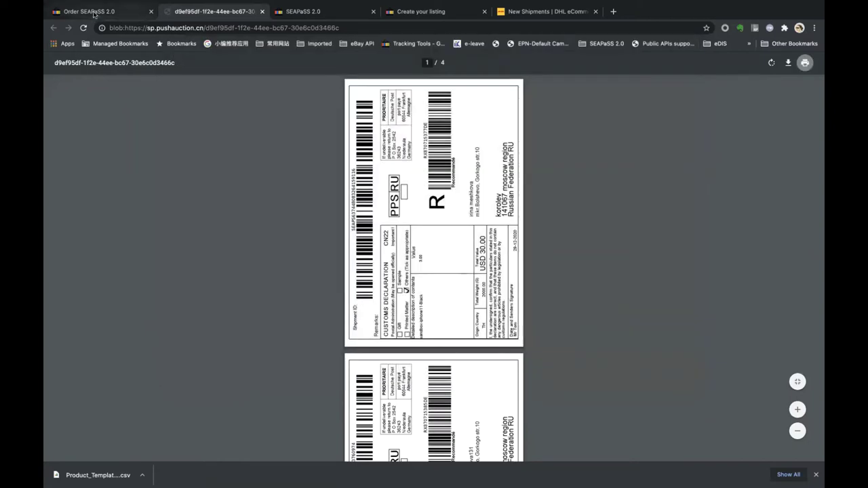
Return to the SEAPaSS order page and review the packages in the Label printed list.
click(94, 15)
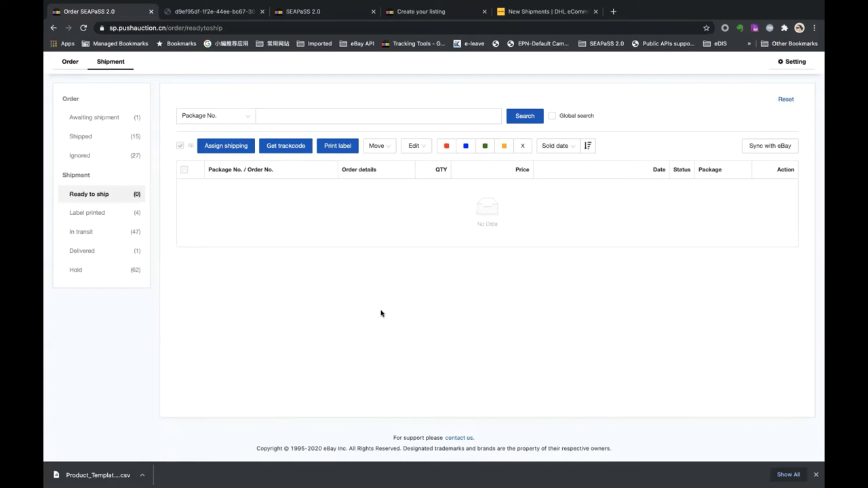
click(96, 213)
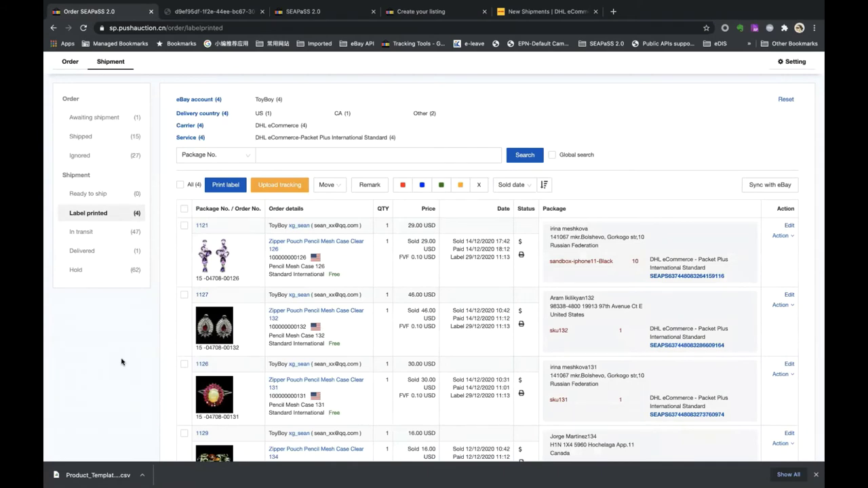
scroll(121, 362, down, 3)
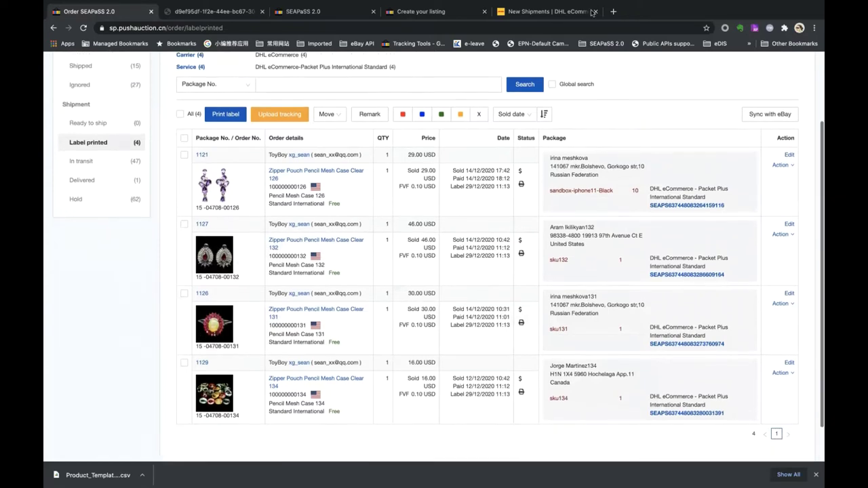
Switch to the DHL eCommerce portal and refresh New Shipments to check whether the labelled shipments are still listed.
click(546, 11)
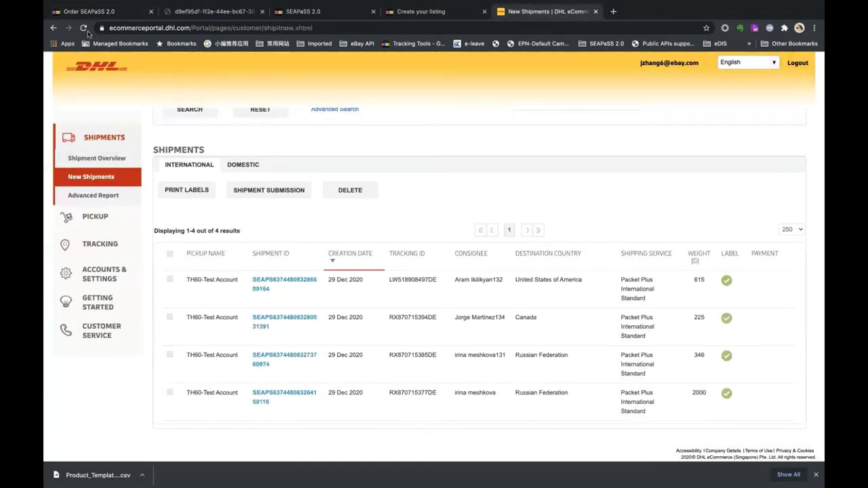
click(83, 28)
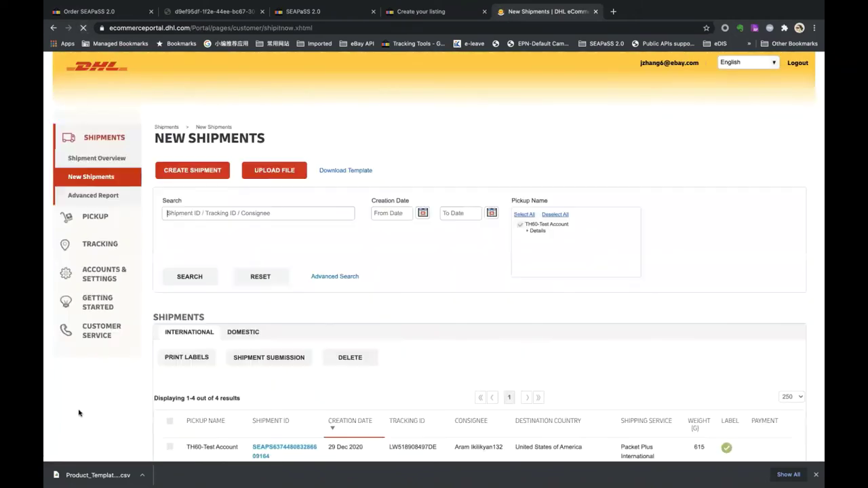
scroll(78, 412, down, 3)
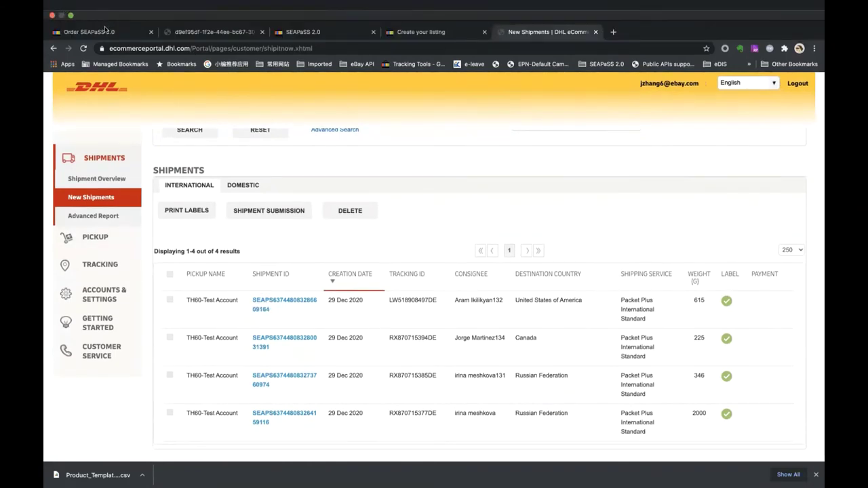
Back in SEAPaSS, filter the Label printed list by the carrier DHL eCommerce and view the Handover ID choices.
click(105, 31)
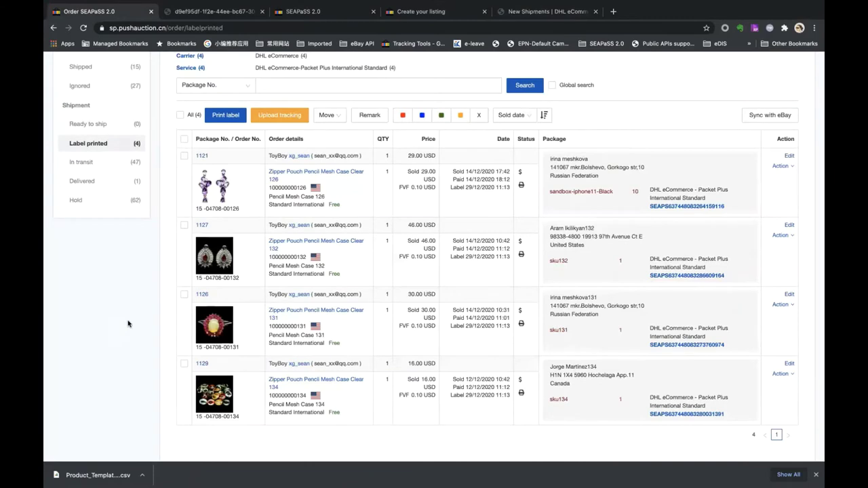
scroll(127, 323, up, 2)
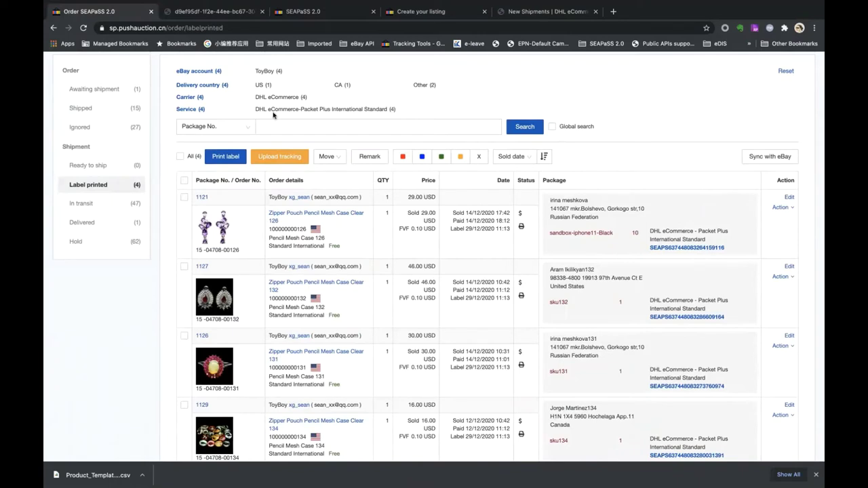
scroll(398, 111, up, 1)
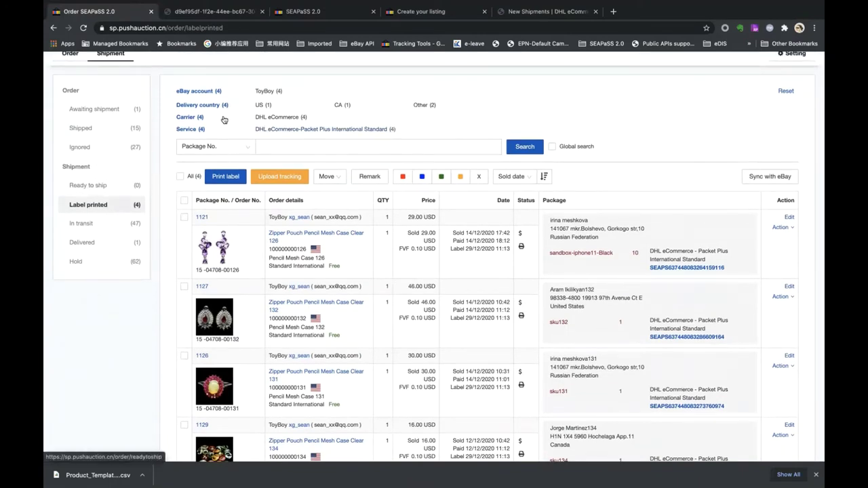
click(286, 118)
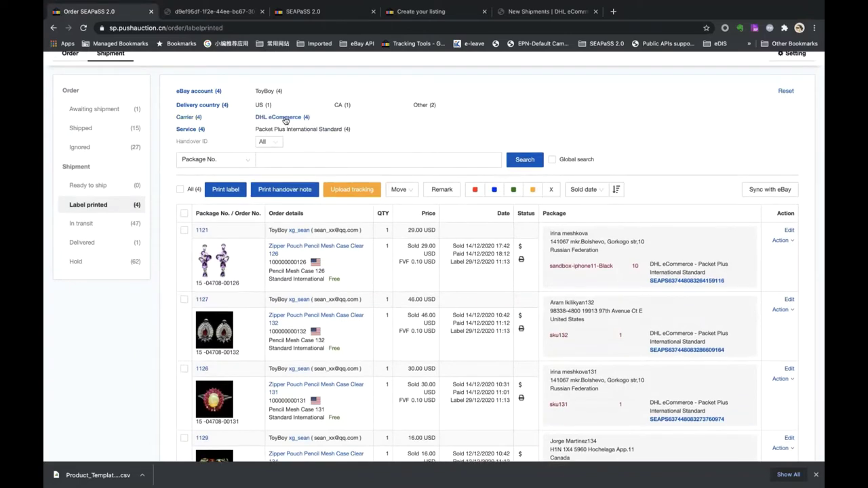
scroll(217, 244, down, 3)
scroll(245, 176, up, 2)
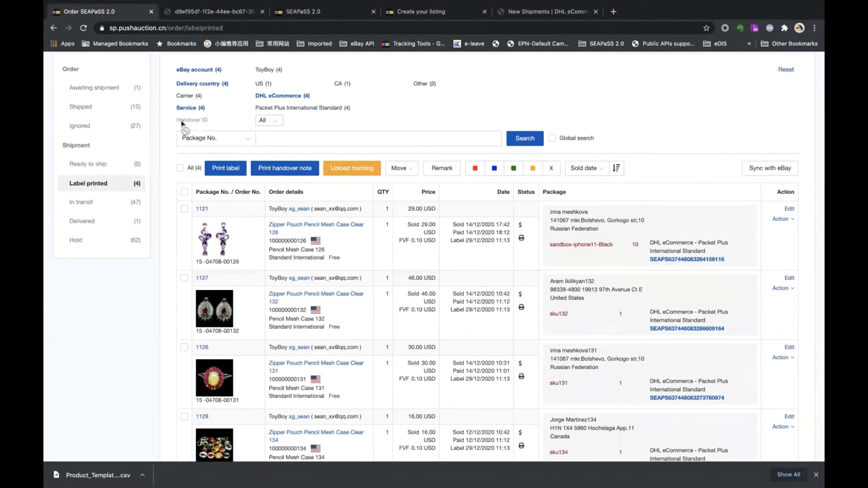
click(262, 120)
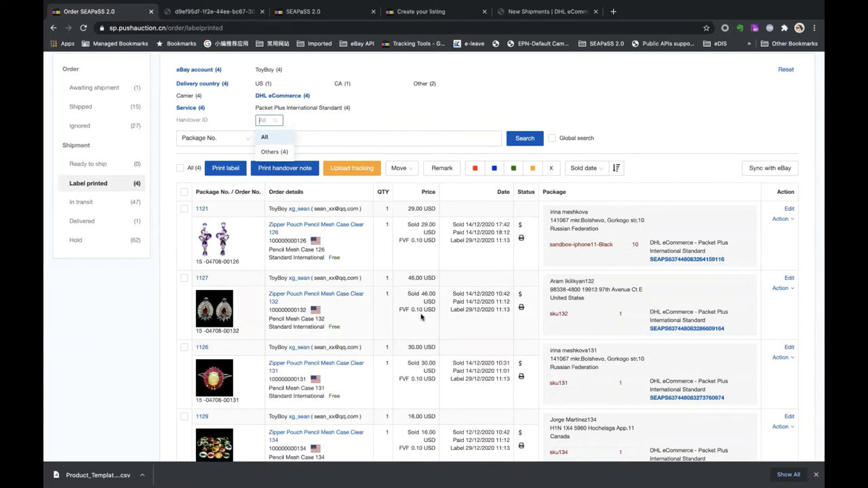
Select all packages in the filtered Label printed list and print their DHL handover note.
click(180, 169)
scroll(122, 387, down, 2)
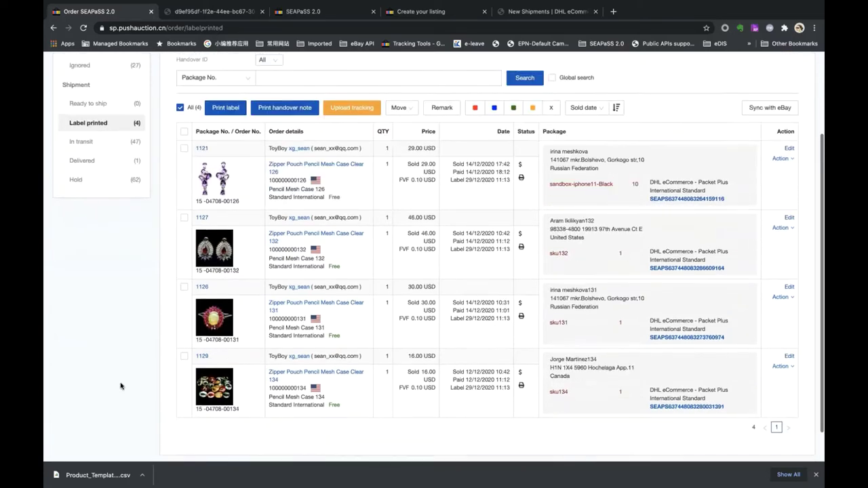
scroll(122, 387, up, 2)
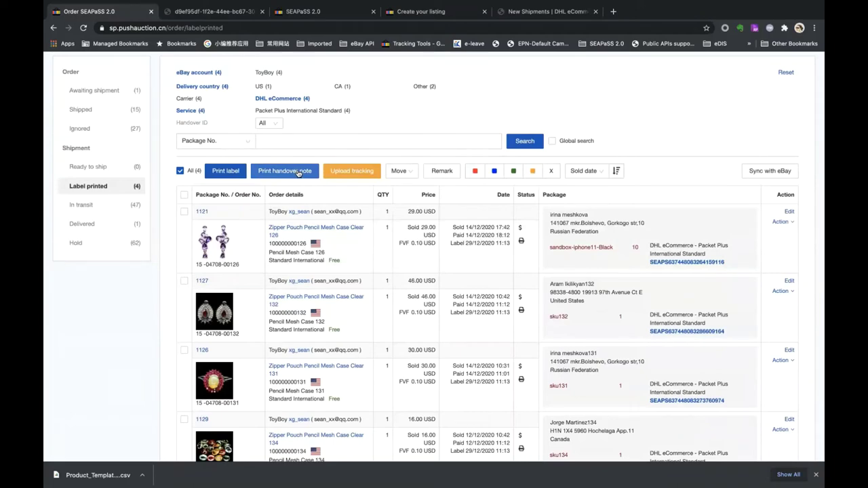
click(299, 172)
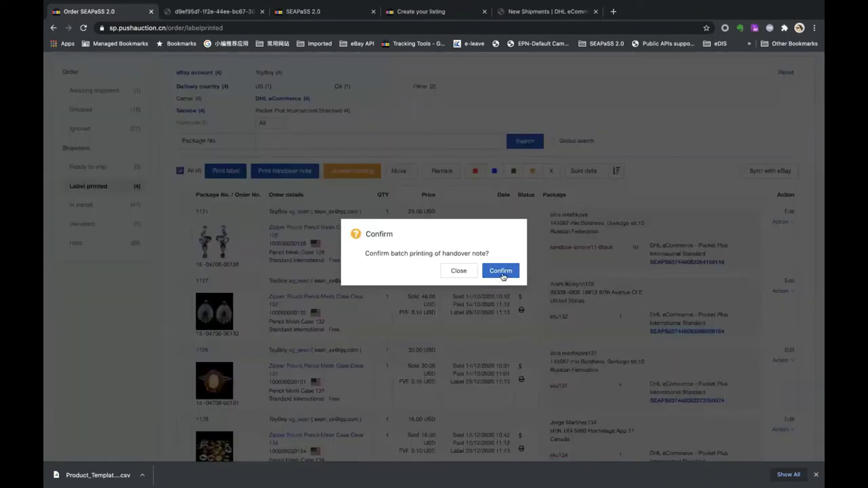
click(500, 271)
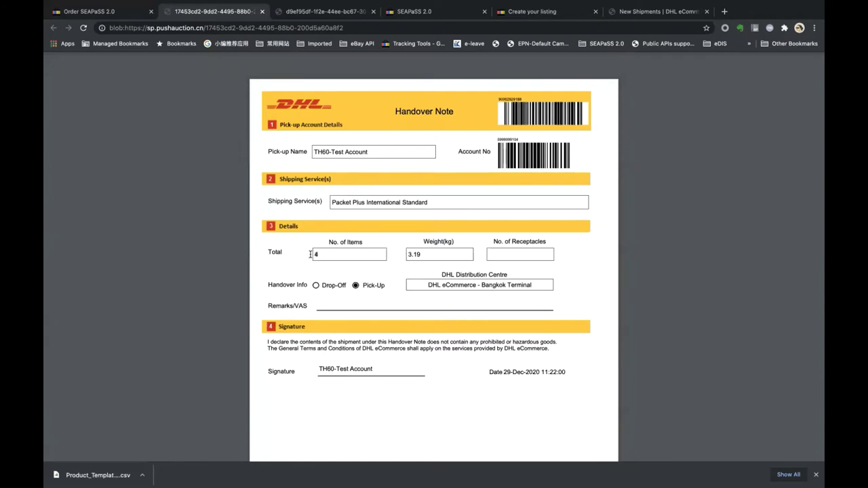
Return to the SEAPaSS Label printed list and filter its packages by the handover ID of the new handover note.
click(101, 12)
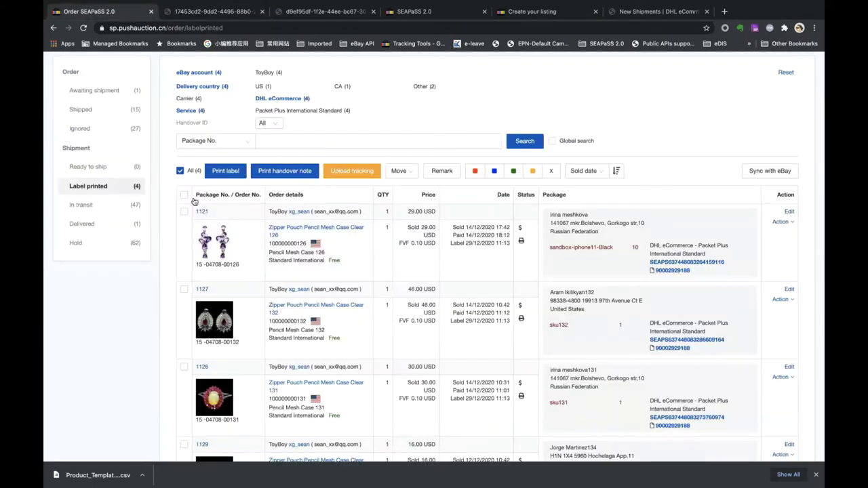
click(276, 122)
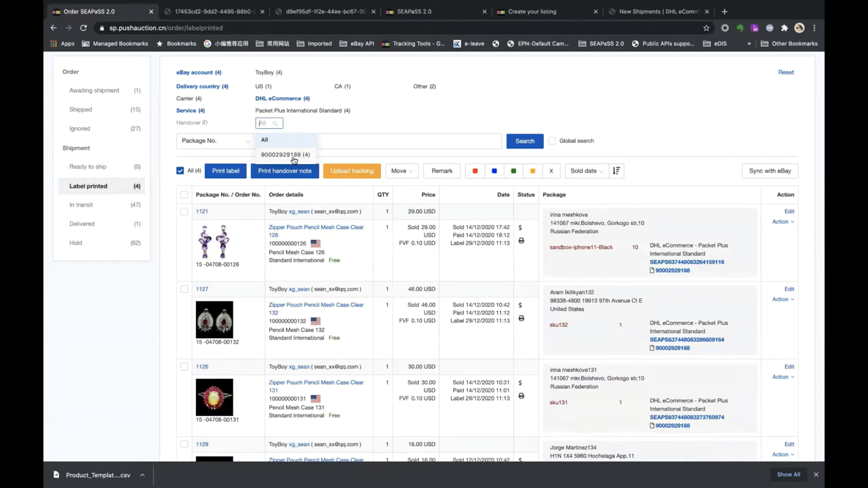
click(291, 156)
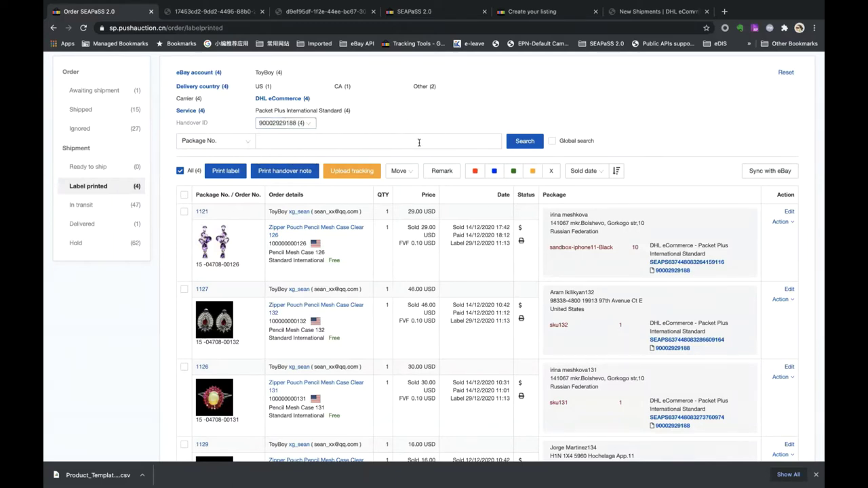
scroll(458, 268, down, 2)
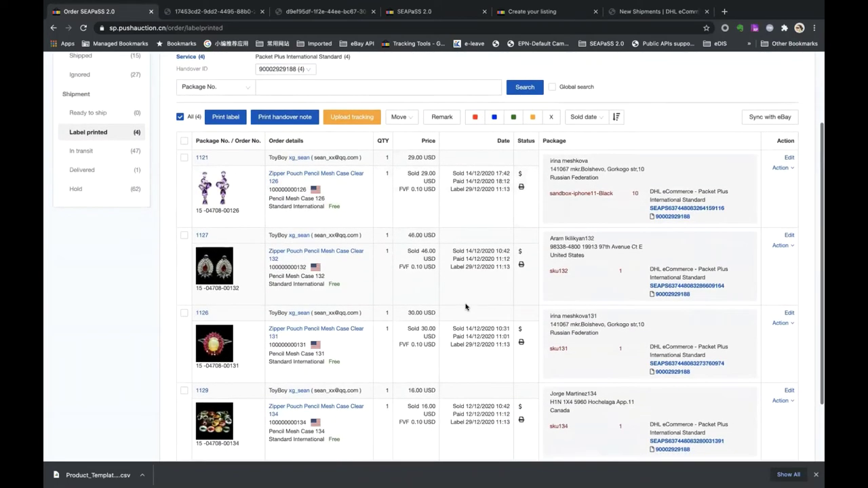
Open the handover note from the first package's handover ID link and compare it with the handover note already open.
click(672, 218)
click(500, 269)
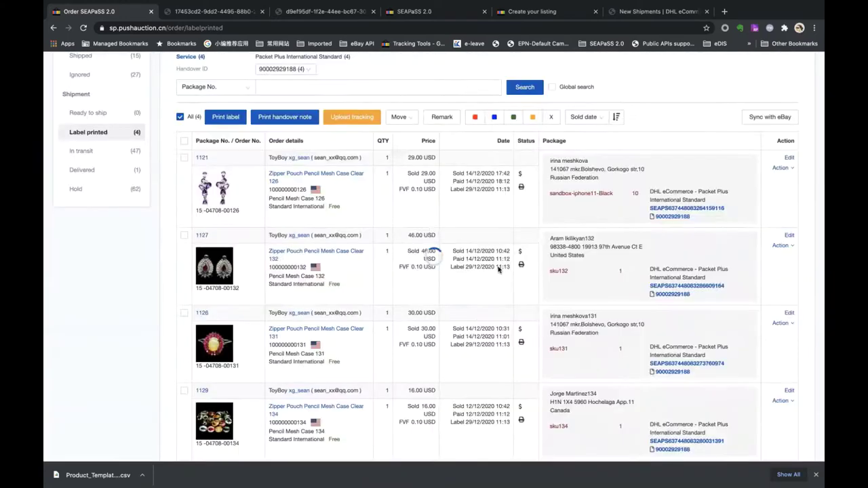
scroll(352, 333, down, 2)
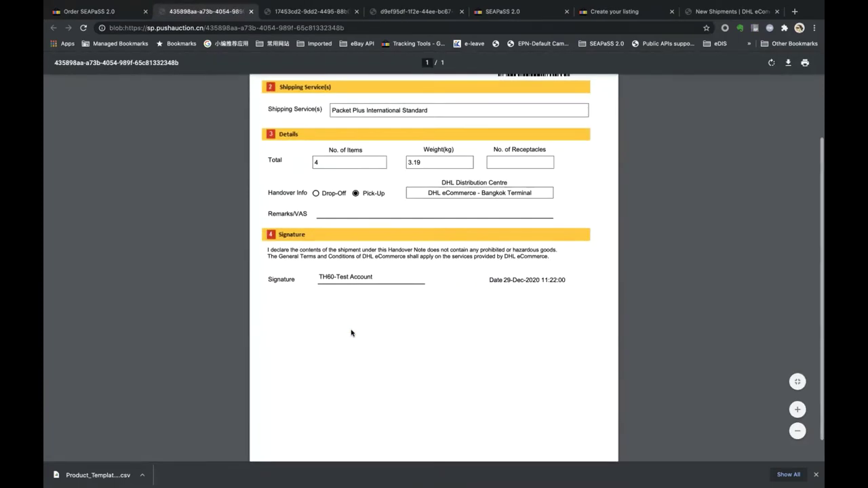
scroll(351, 333, up, 3)
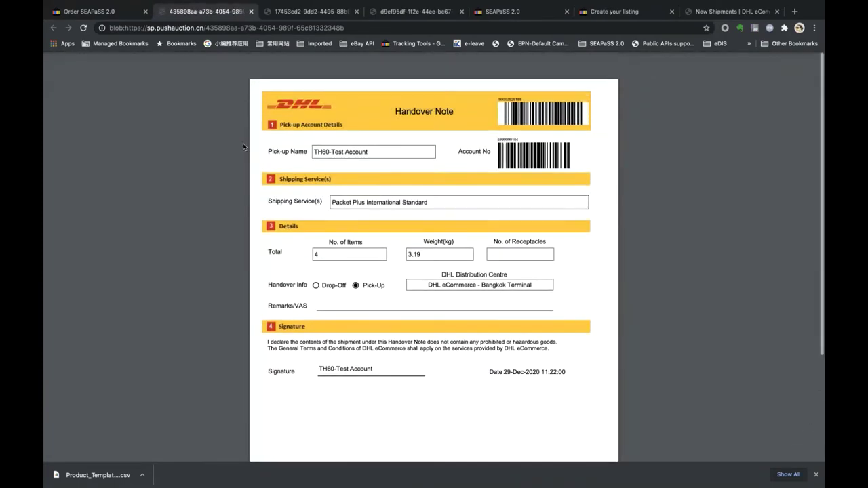
click(291, 11)
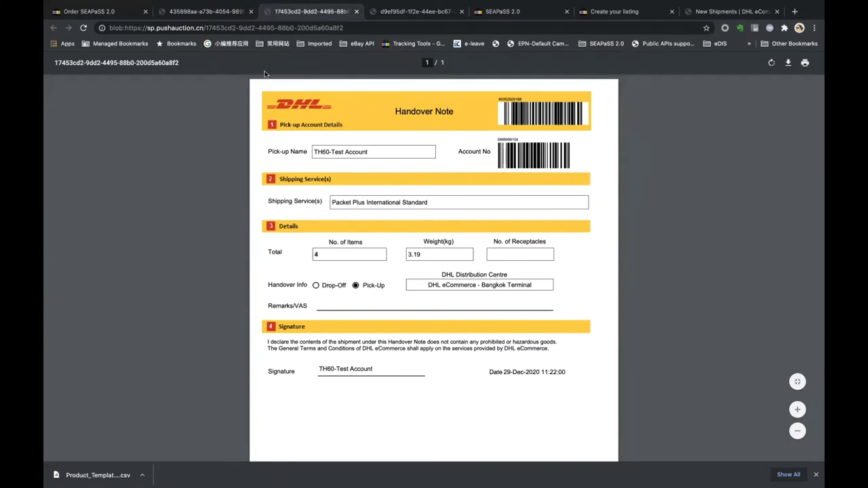
click(245, 15)
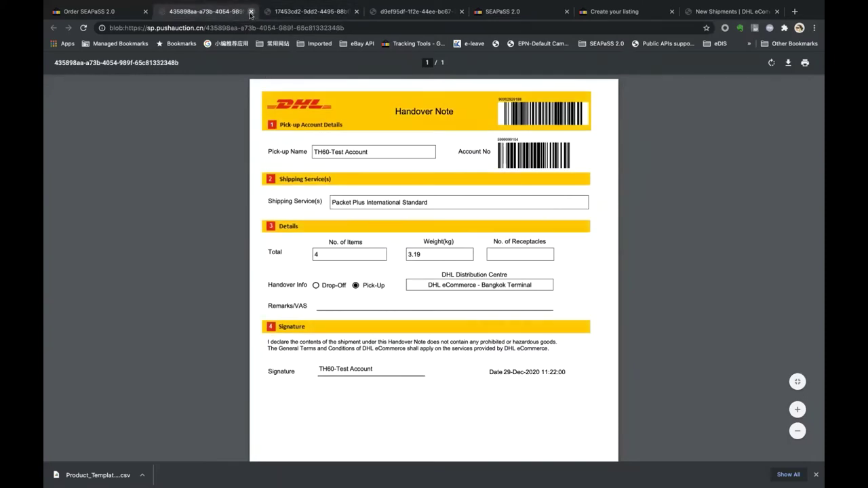
Close both handover note documents and return to the filtered Label printed list.
click(251, 11)
click(250, 12)
key(ctrl+shift+Tab)
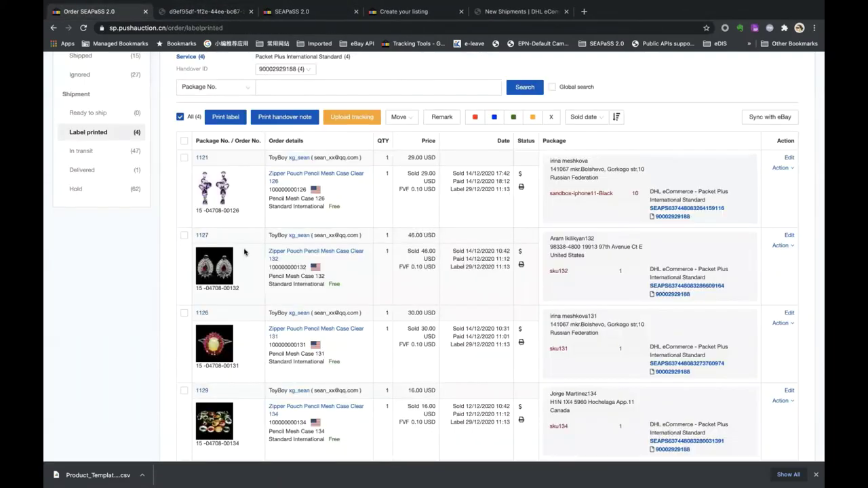
scroll(272, 285, up, 1)
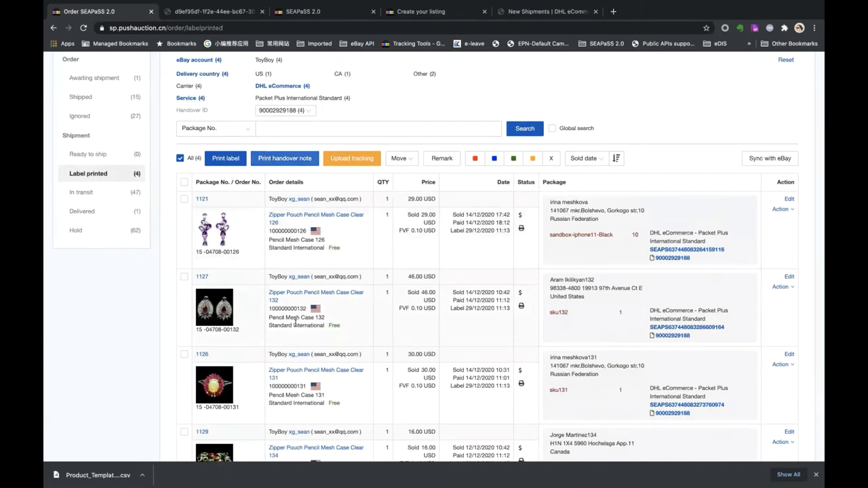
Switch to the DHL eCommerce portal, refresh New Shipments and open the Shipment Overview.
click(562, 14)
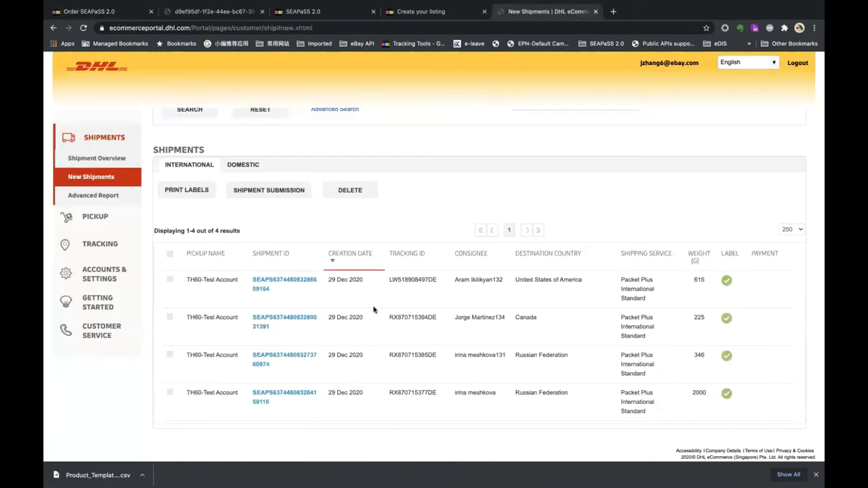
click(84, 28)
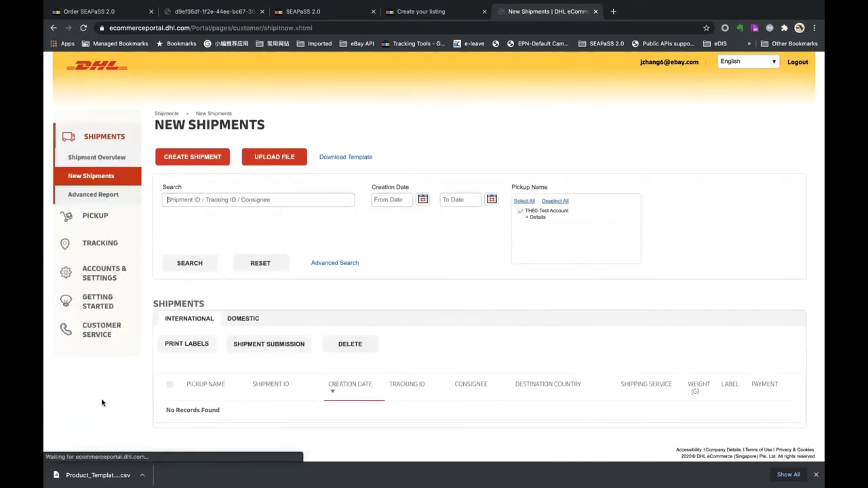
click(104, 162)
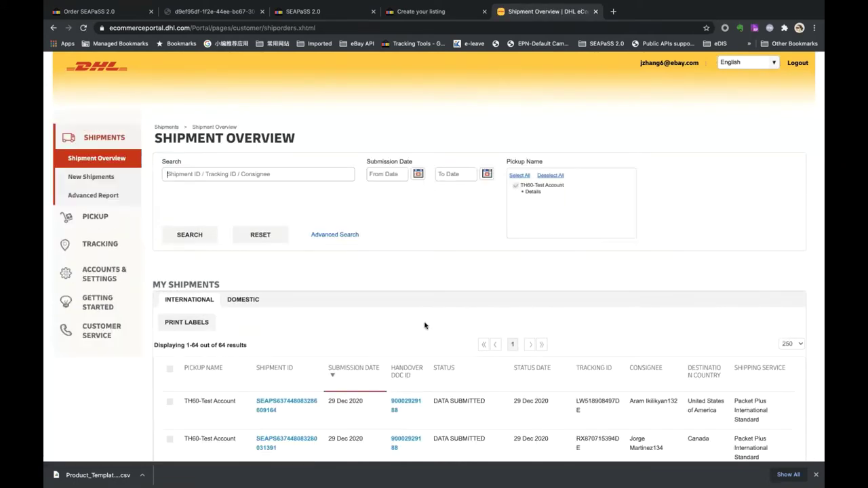
Examine the shipments submitted with the new handover note and their status in the International list of My Shipments.
scroll(426, 325, down, 5)
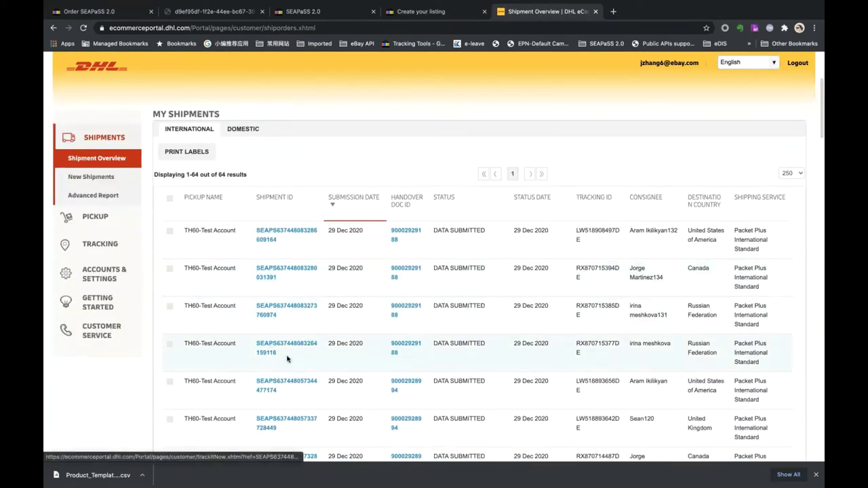
drag(287, 359, 171, 227)
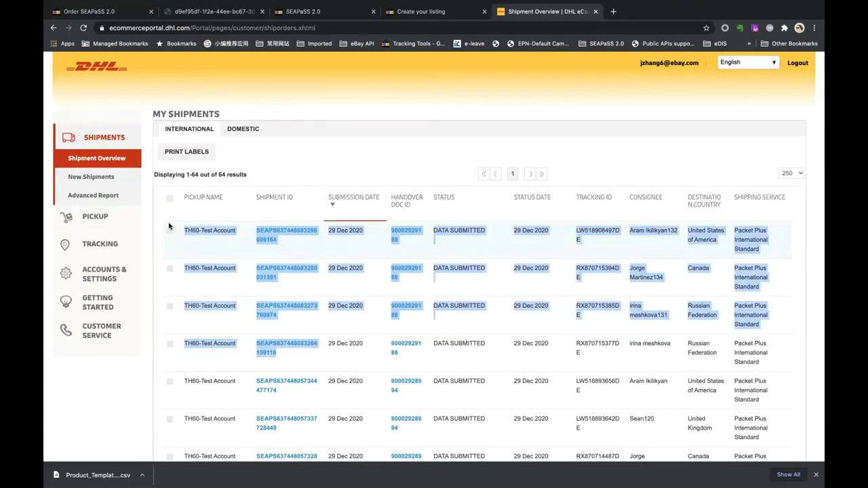
click(478, 352)
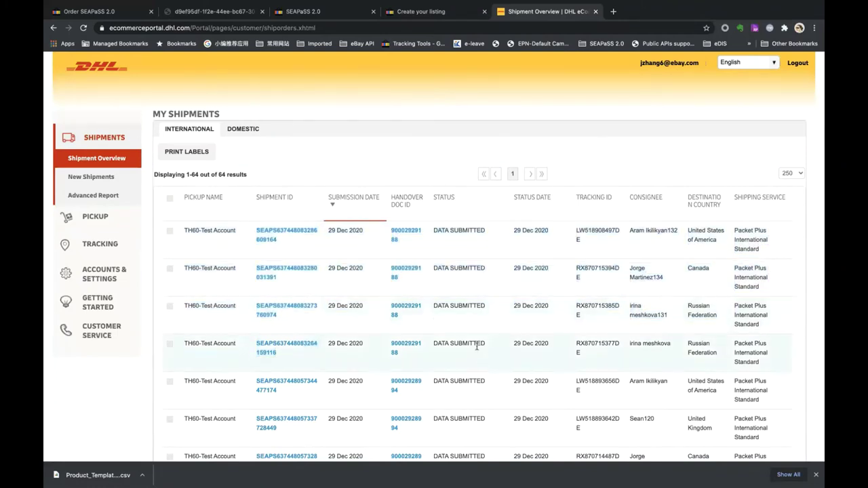
drag(437, 343, 486, 345)
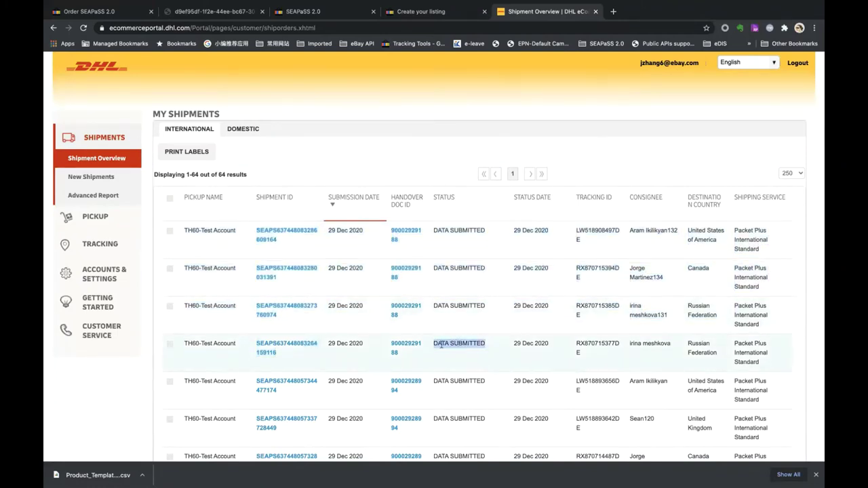
click(454, 352)
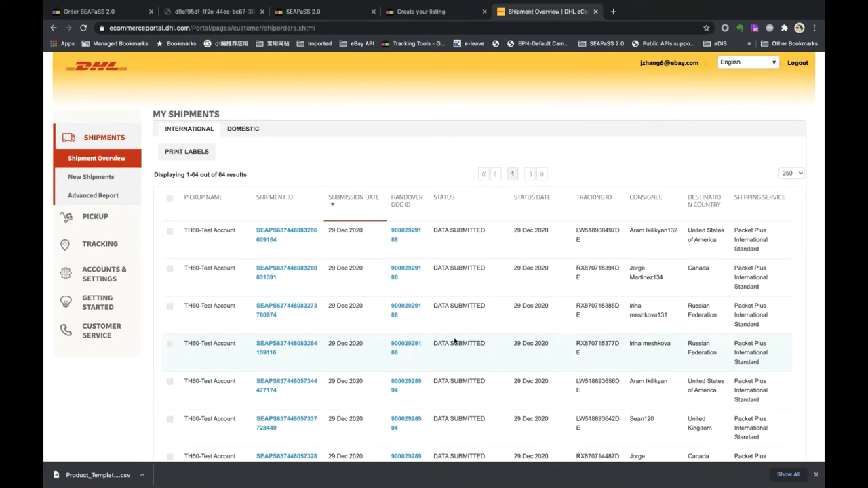
Back in SEAPaSS, check the eBay carrier and track codes of all Label printed packages and upload their tracking to eBay.
click(102, 11)
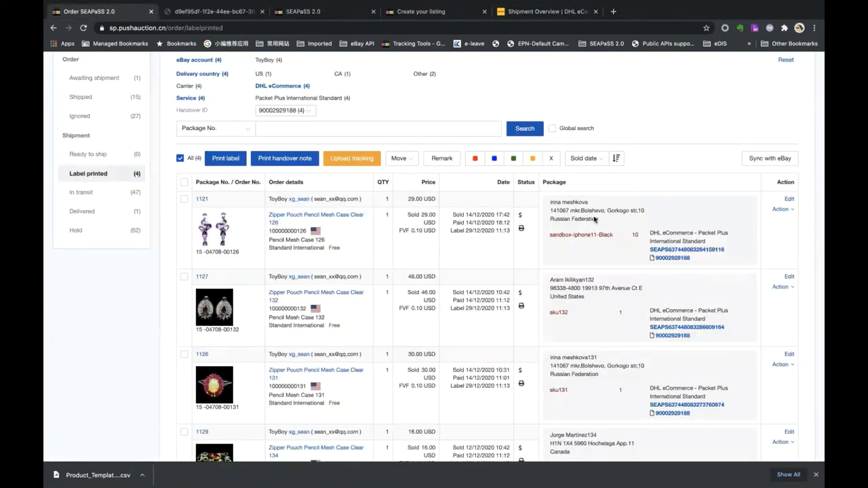
click(345, 160)
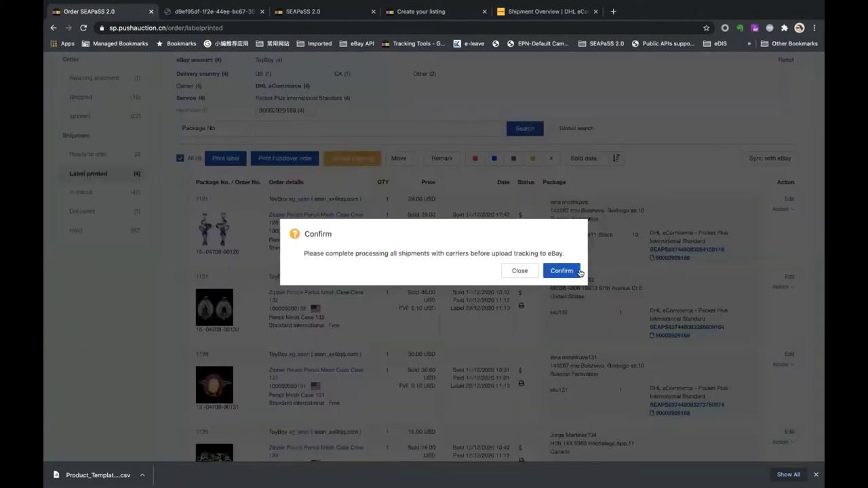
click(559, 269)
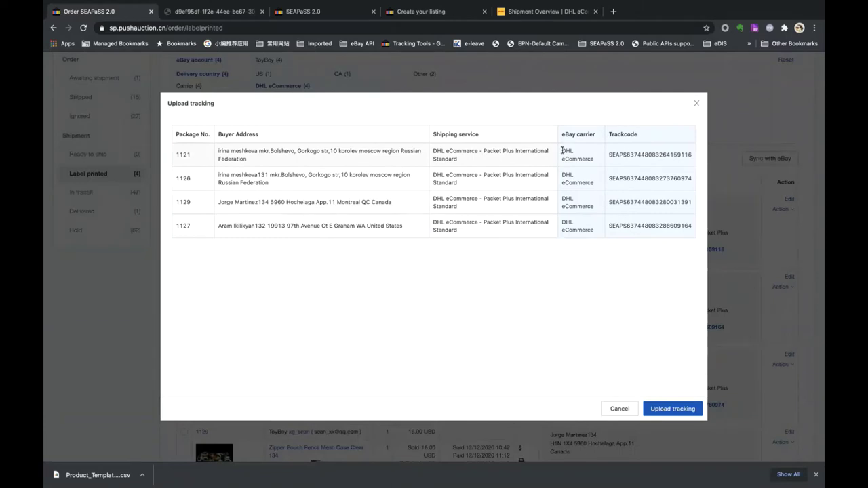
drag(563, 149, 596, 161)
double_click(641, 155)
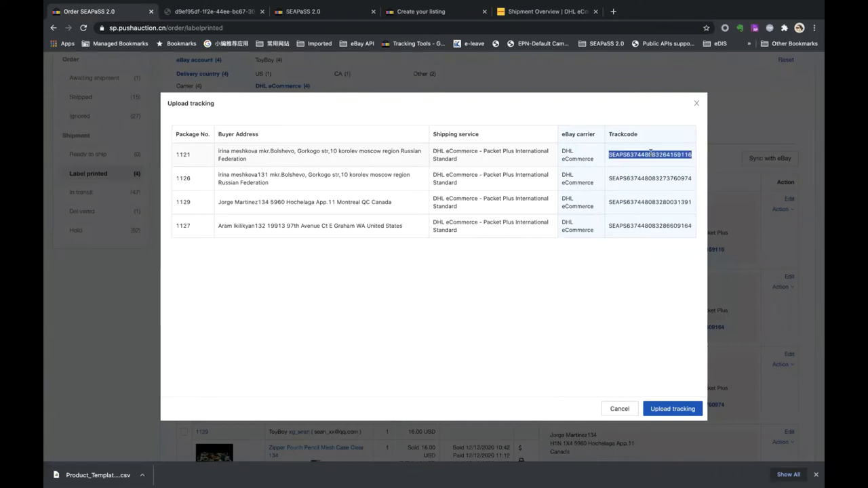
click(624, 311)
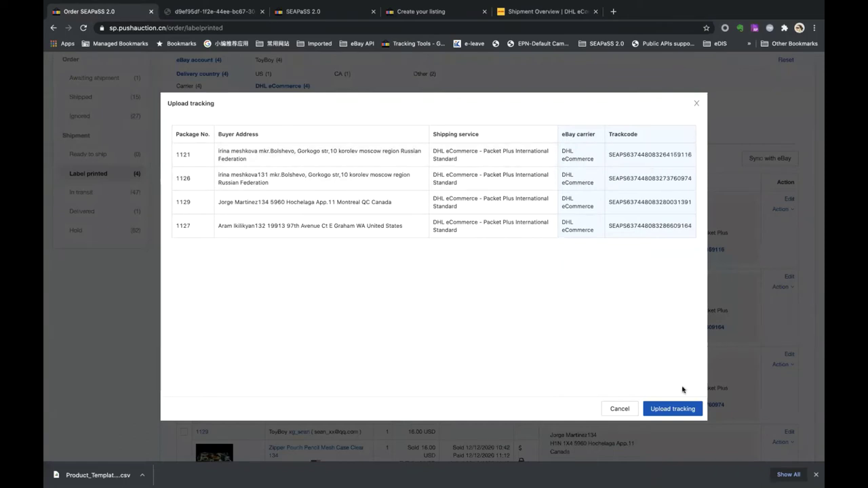
click(674, 410)
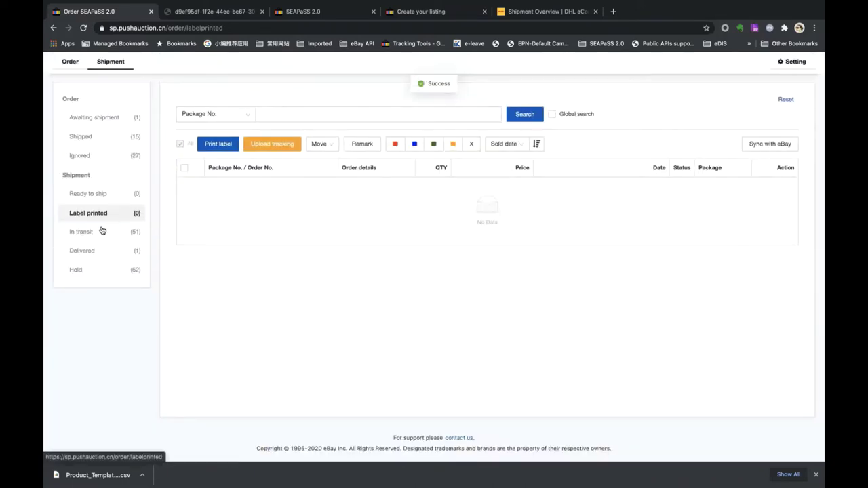
Find the uploaded packages in the In transit list and view the tracking information of the sku132 package.
click(101, 234)
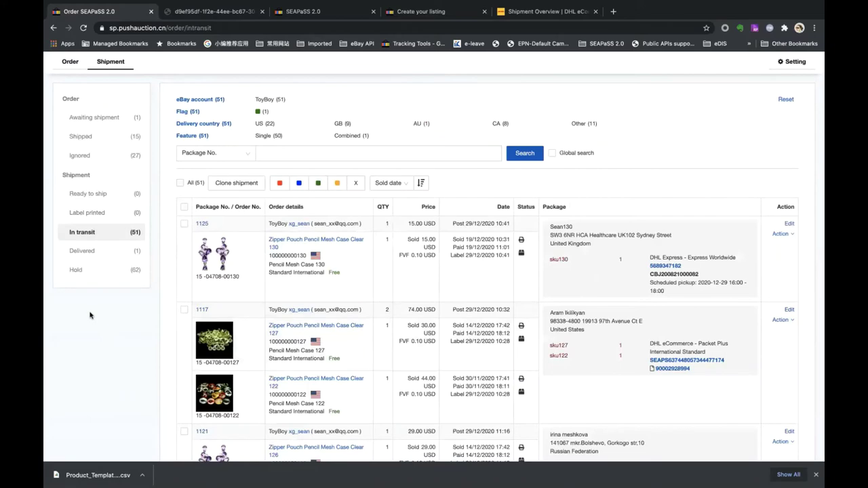
scroll(667, 215, down, 1)
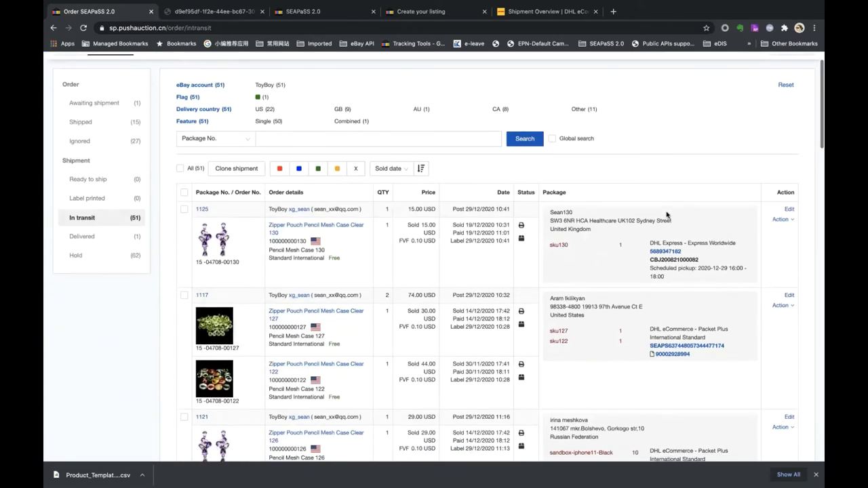
scroll(658, 278, down, 15)
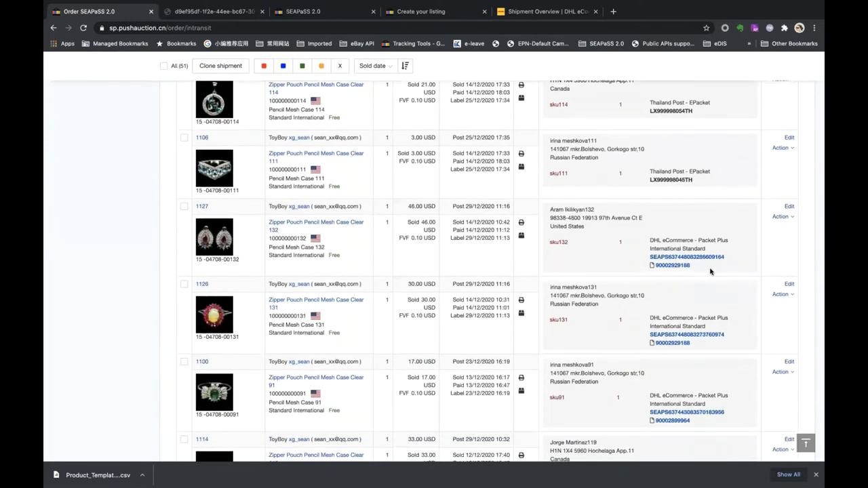
scroll(712, 268, down, 3)
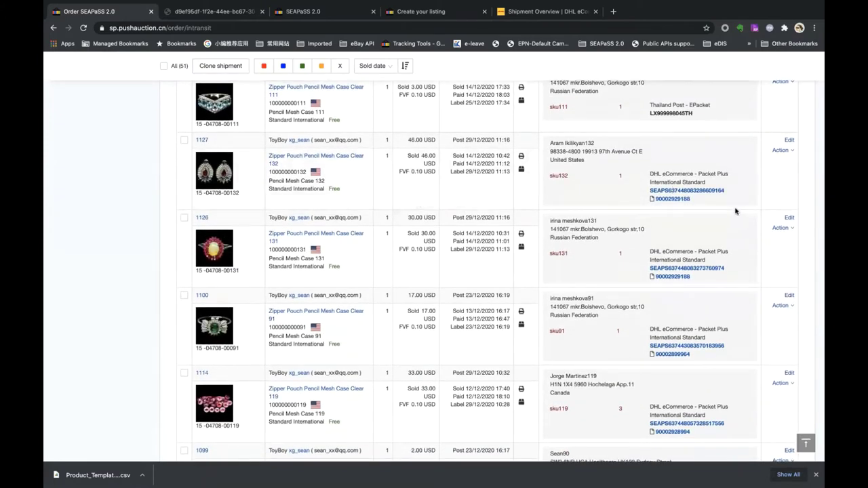
scroll(706, 203, down, 1)
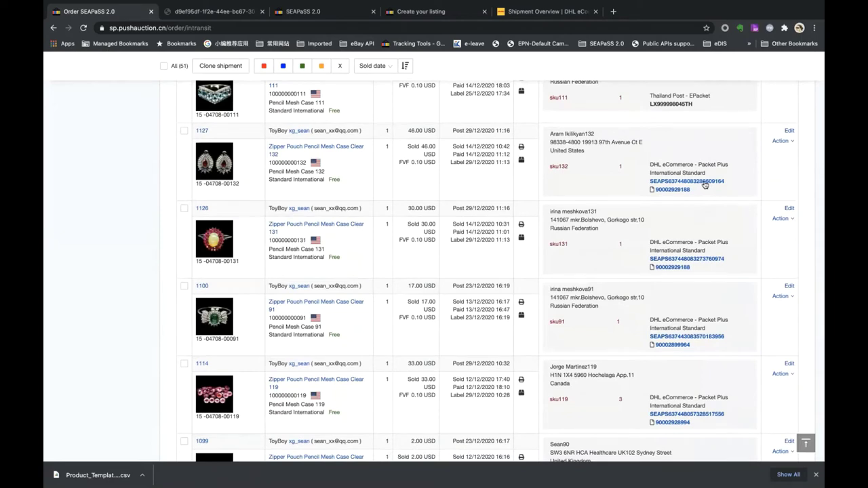
mouse_move(705, 185)
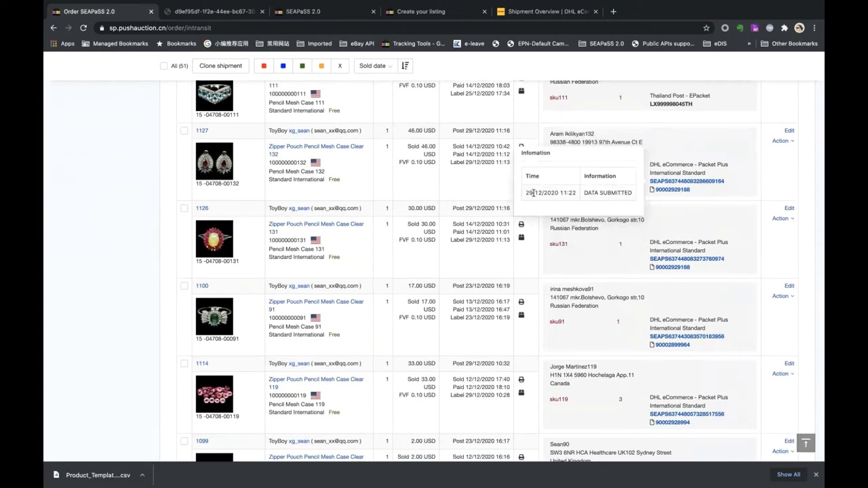
drag(526, 192, 622, 192)
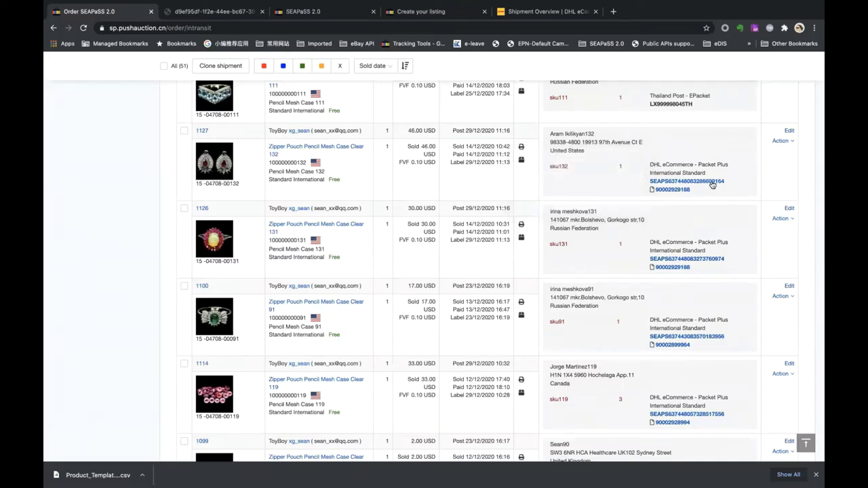
Return to the start of the In transit list and view the Delivered shipments.
scroll(428, 184, up, 10)
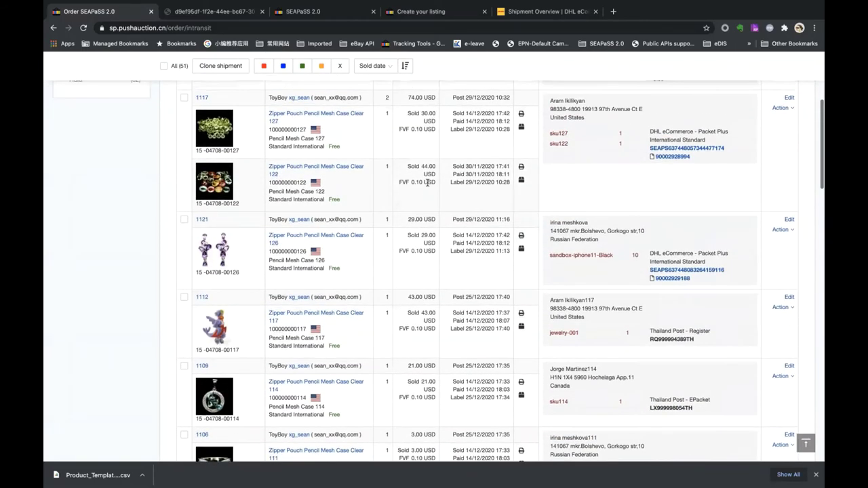
scroll(427, 183, up, 5)
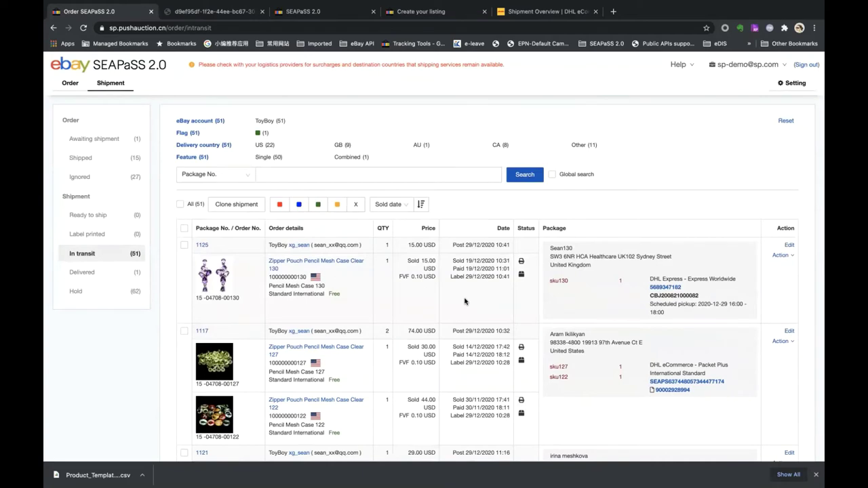
click(95, 272)
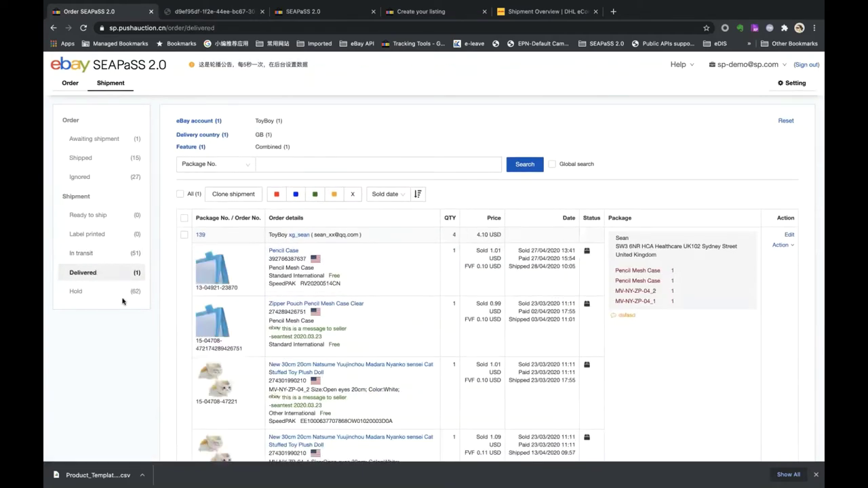
Add three demo packages to the Awaiting shipment orders and look over the list.
click(101, 140)
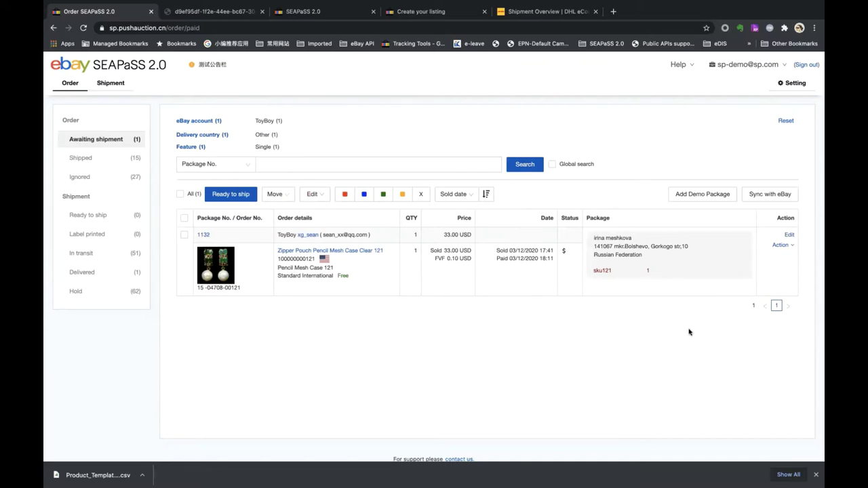
click(706, 197)
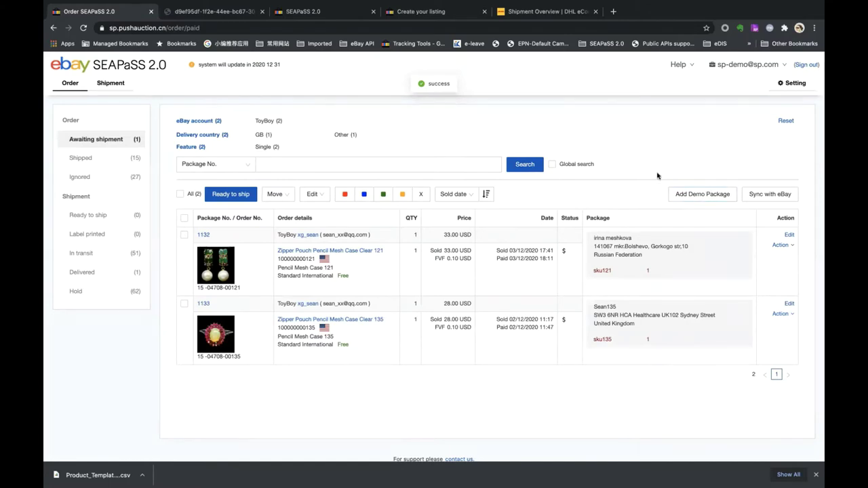
click(709, 195)
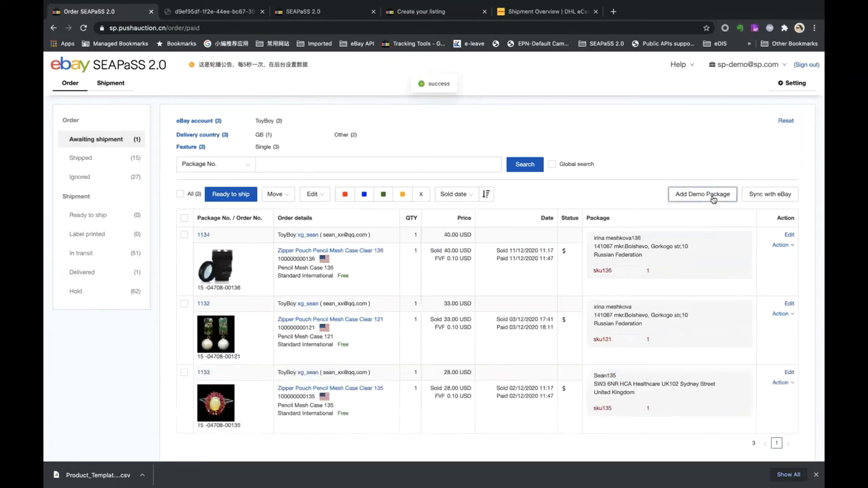
scroll(650, 284, down, 2)
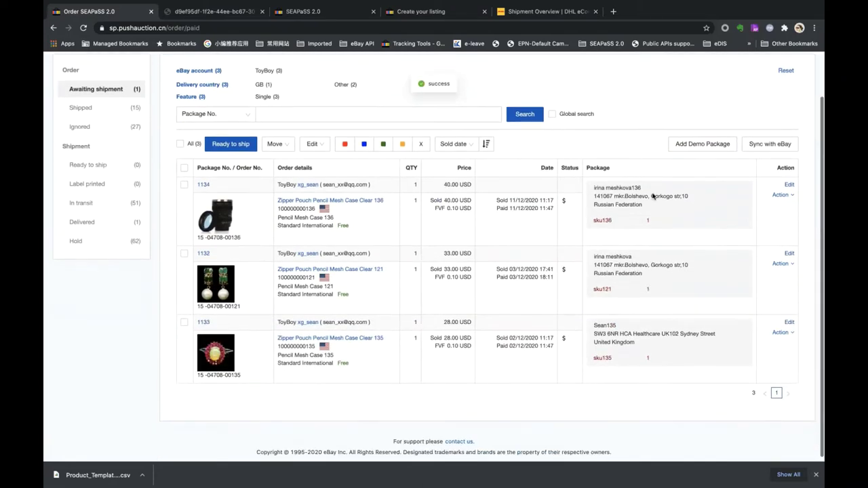
click(705, 143)
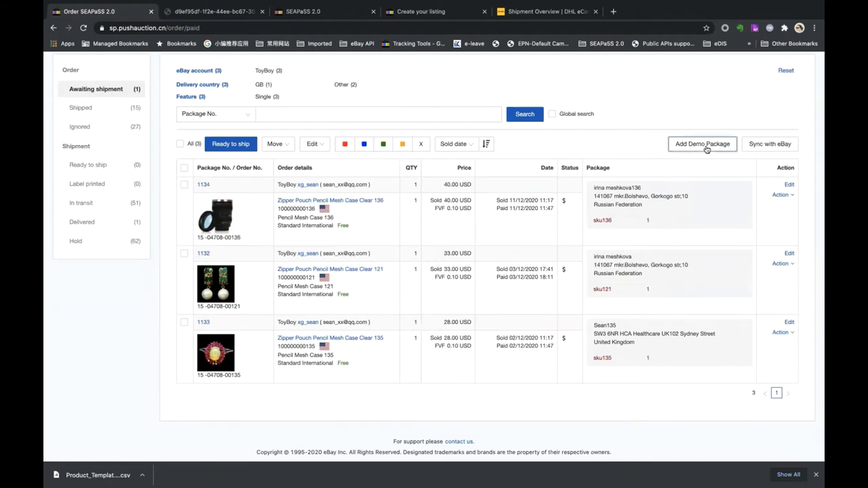
scroll(134, 351, down, 3)
scroll(135, 353, up, 2)
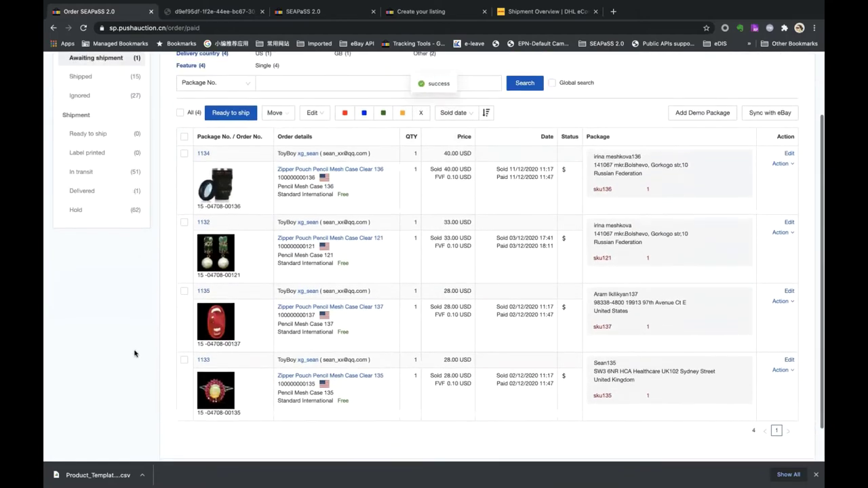
scroll(134, 353, down, 1)
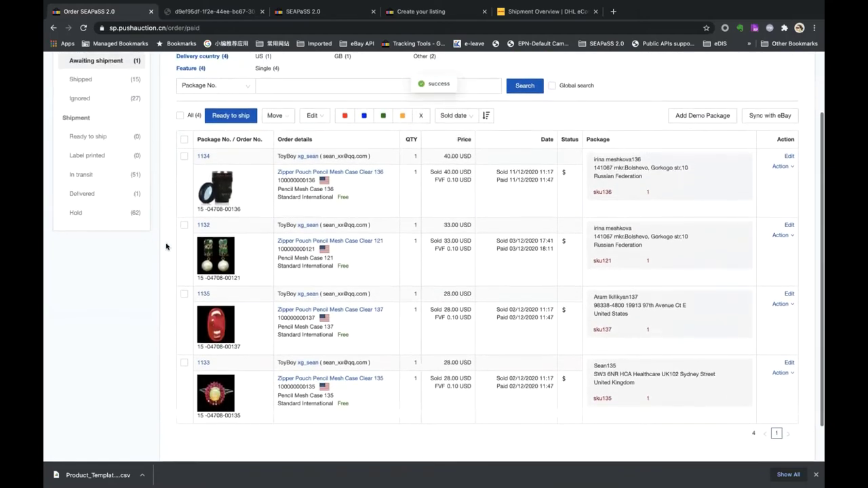
Move all packages awaiting shipment to Ready to ship and open the Ready to ship list.
click(181, 117)
scroll(140, 289, up, 2)
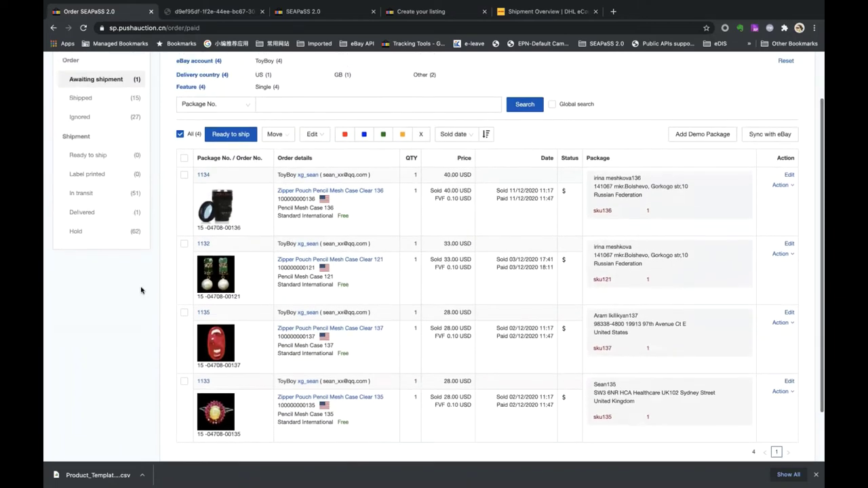
click(230, 134)
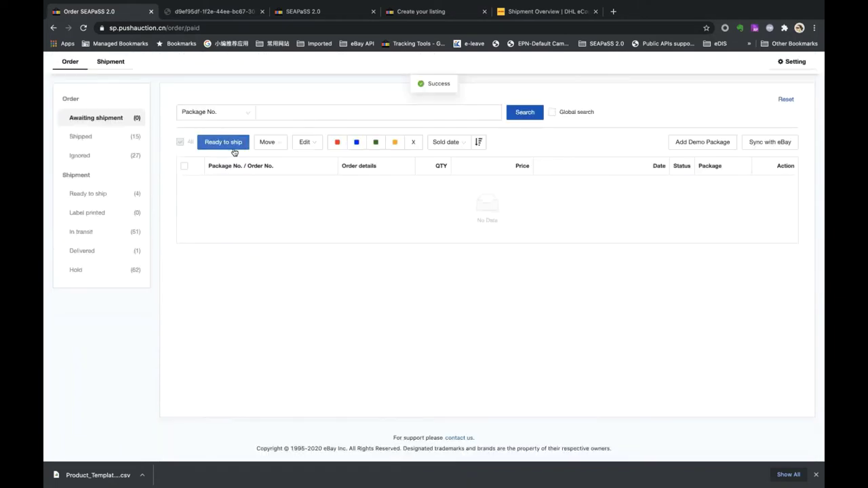
click(103, 196)
scroll(114, 389, down, 2)
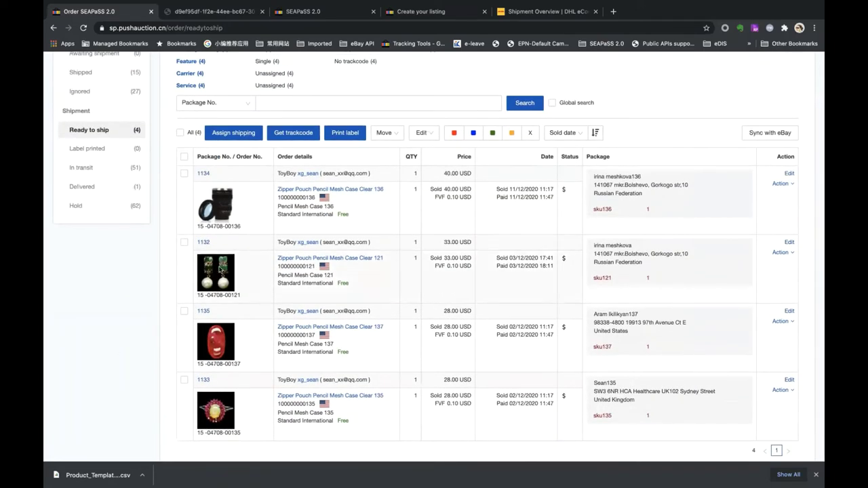
Search the saved SKUs for "jewelry" and apply jewelry-001 to all Ready to ship packages at once.
click(180, 133)
click(433, 133)
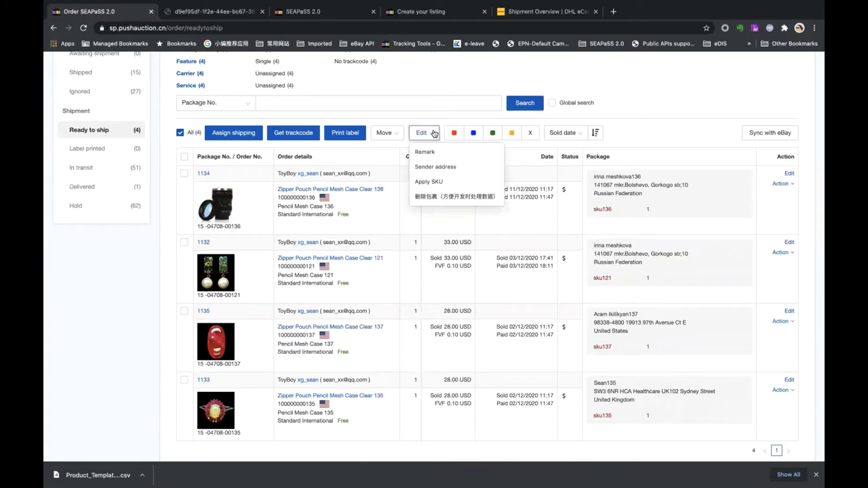
click(430, 181)
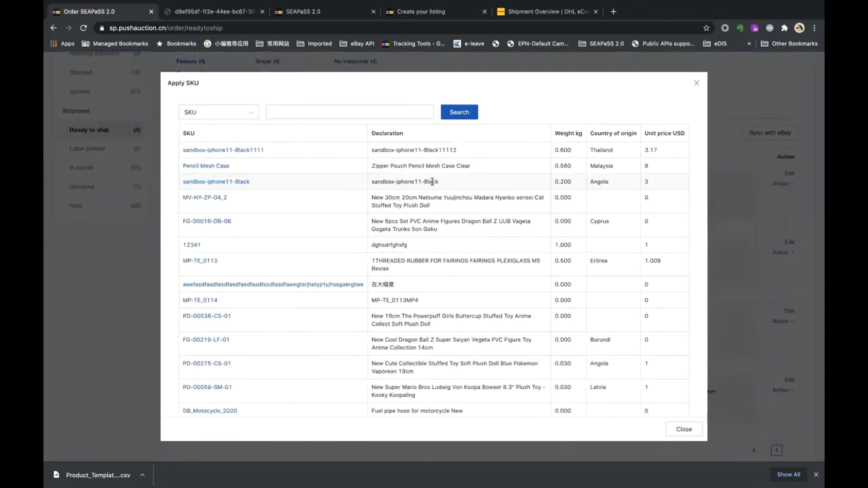
click(319, 110)
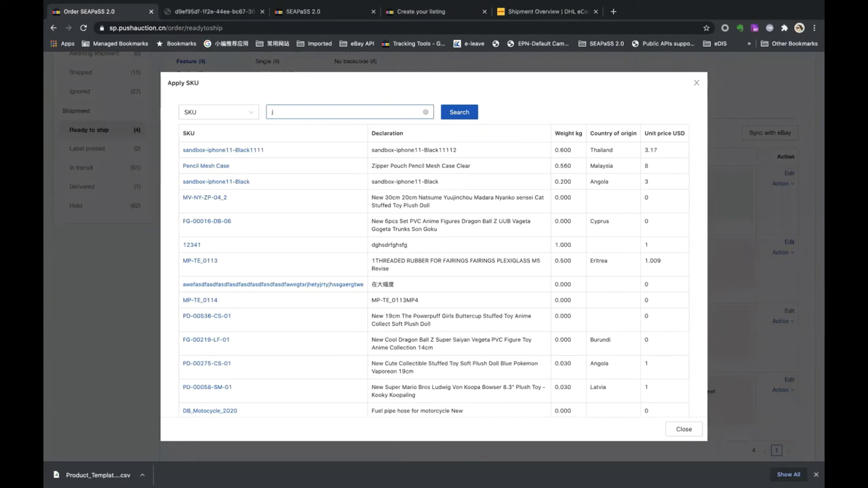
text(jewelry)
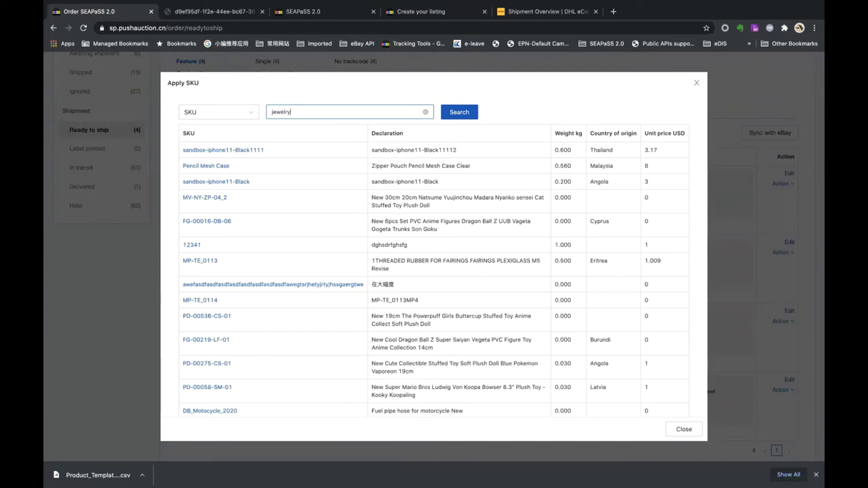
click(459, 114)
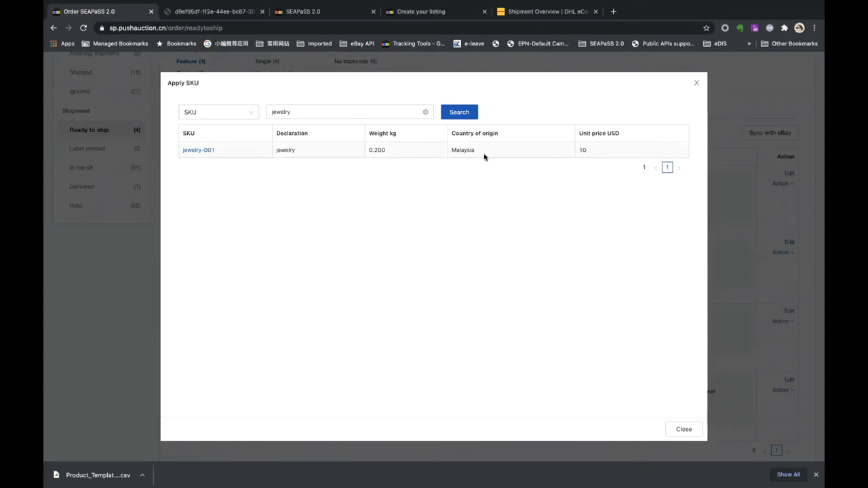
click(206, 151)
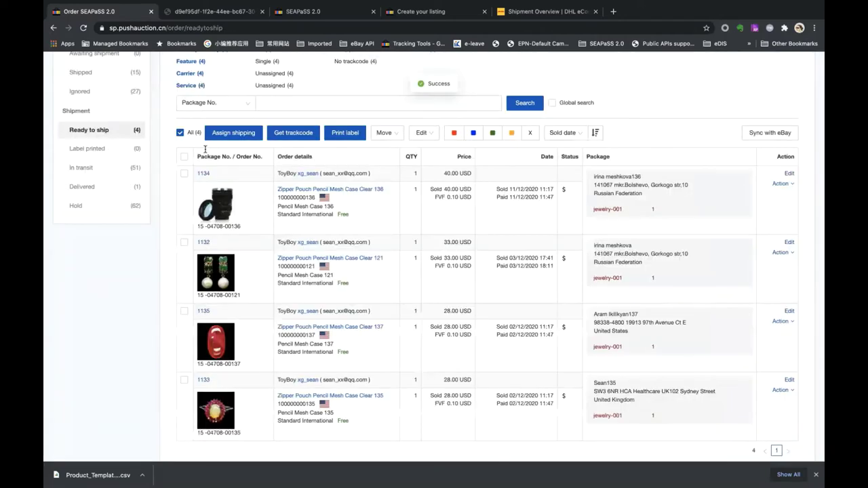
Check the SKU of each package and assign the DHL Express - Express Worldwide service to all of them.
scroll(631, 284, down, 1)
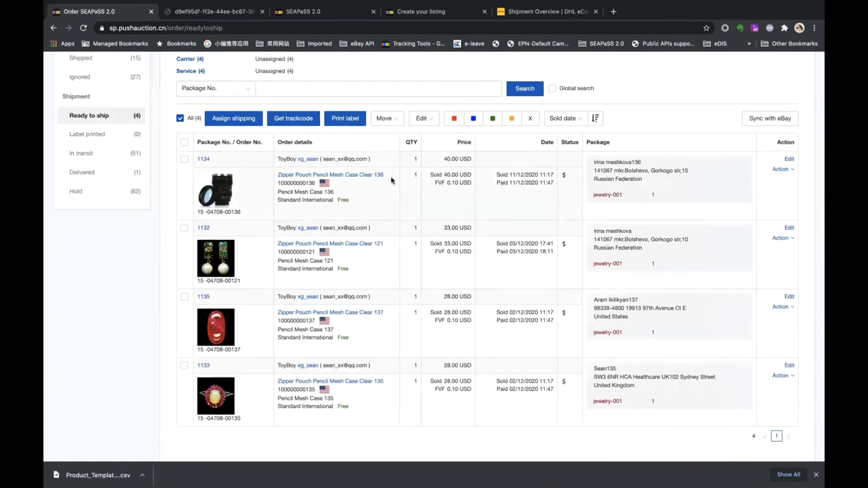
scroll(639, 274, down, 2)
scroll(639, 273, up, 3)
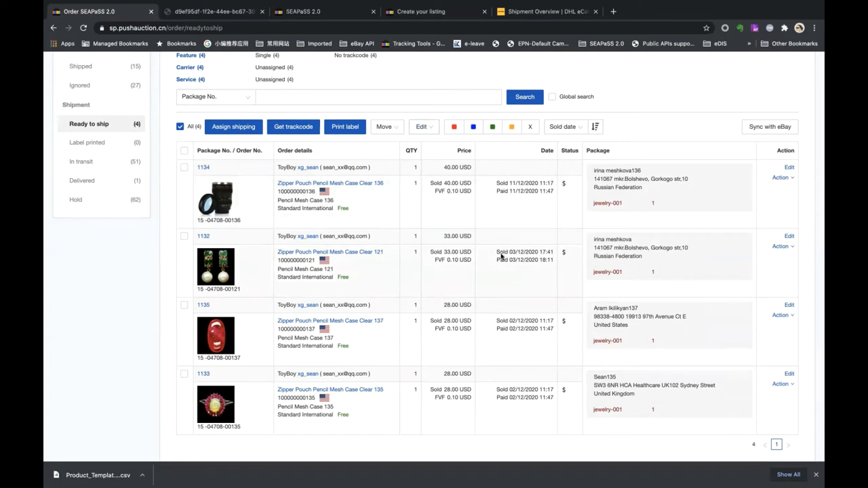
scroll(501, 255, up, 1)
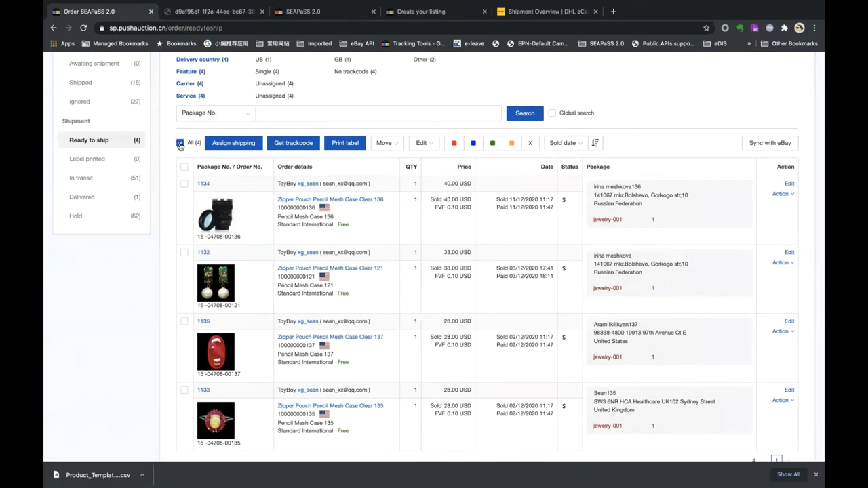
click(233, 146)
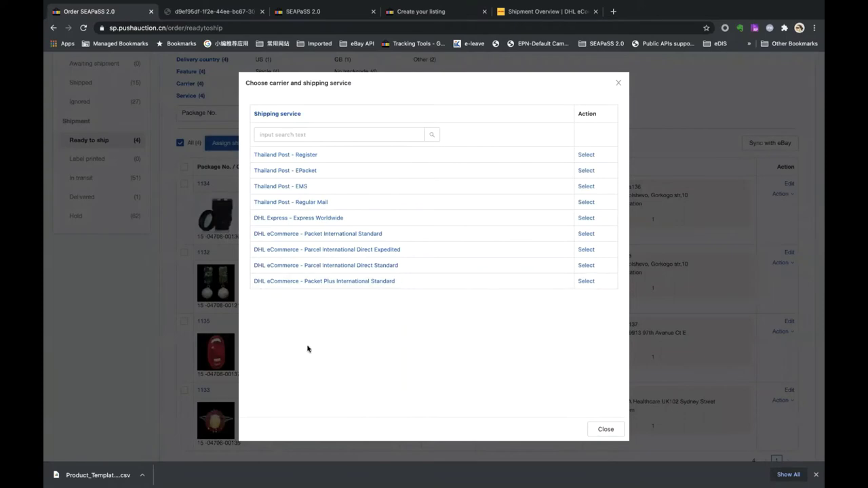
click(329, 219)
Get track codes for all the DHL Express packages and review the codes in the Ready to ship list.
scroll(345, 348, down, 1)
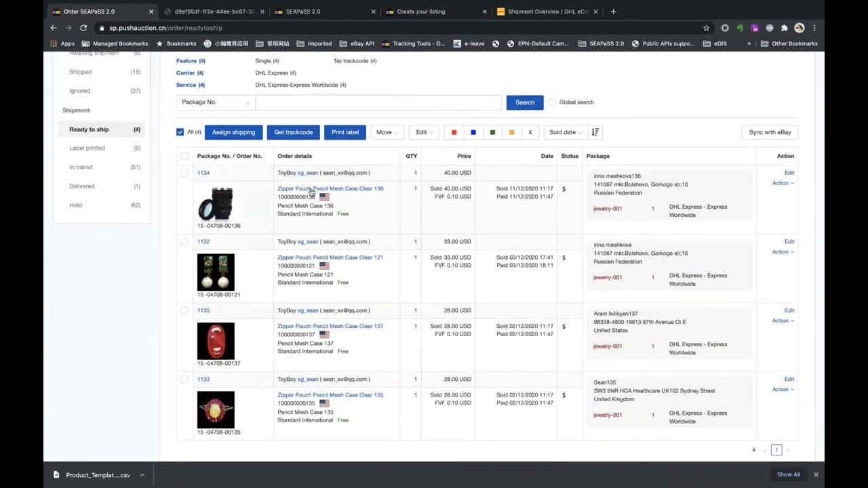
click(296, 135)
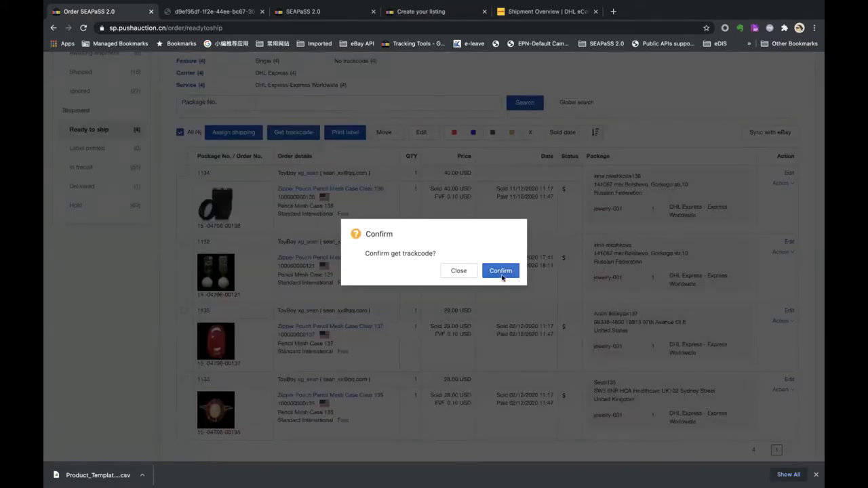
click(502, 274)
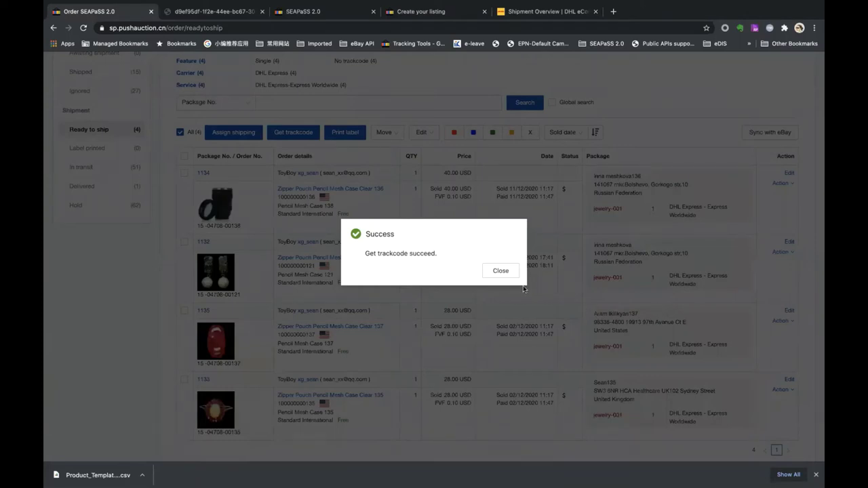
click(500, 271)
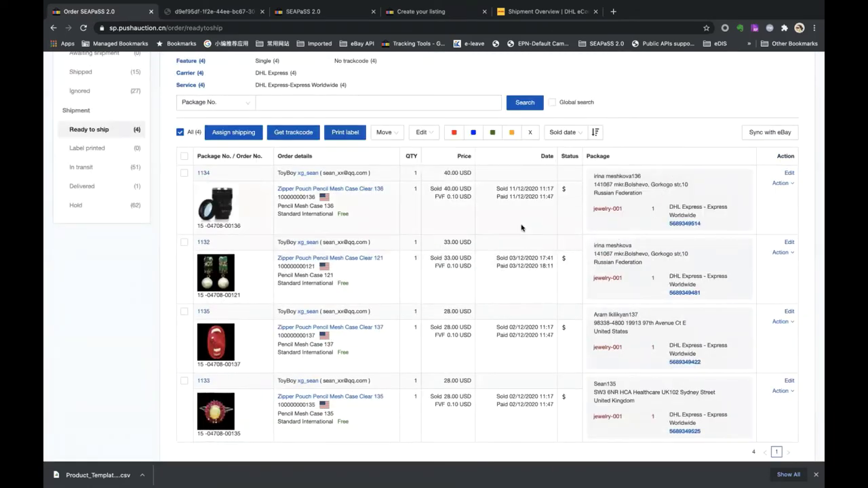
scroll(521, 226, down, 1)
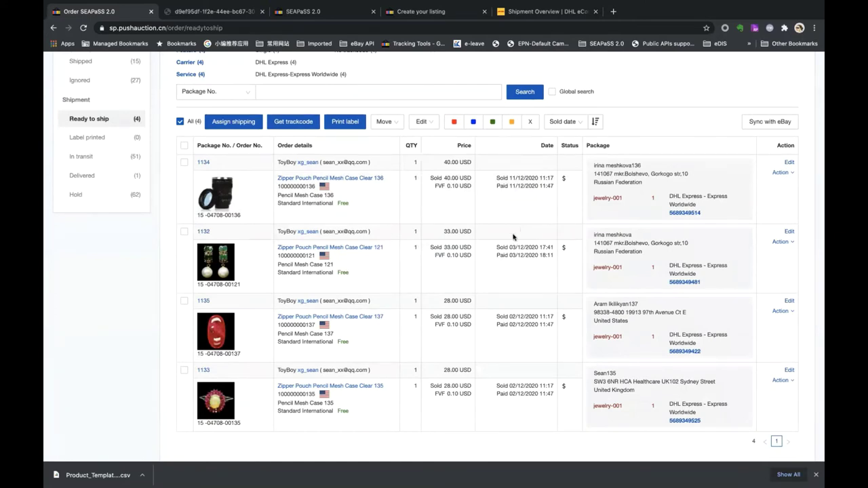
scroll(516, 232, down, 1)
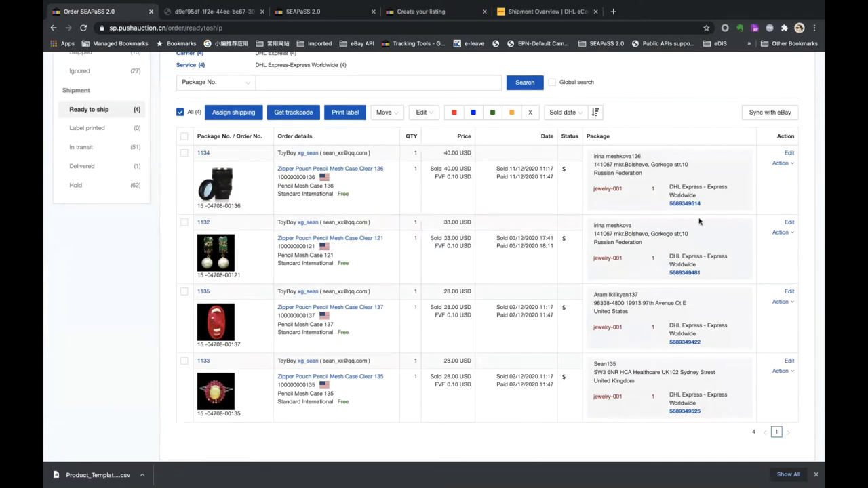
mouse_move(707, 208)
mouse_down()
mouse_move(668, 209)
mouse_move(671, 195)
mouse_move(717, 211)
mouse_up()
scroll(731, 310, down, 1)
scroll(731, 310, down, 1)
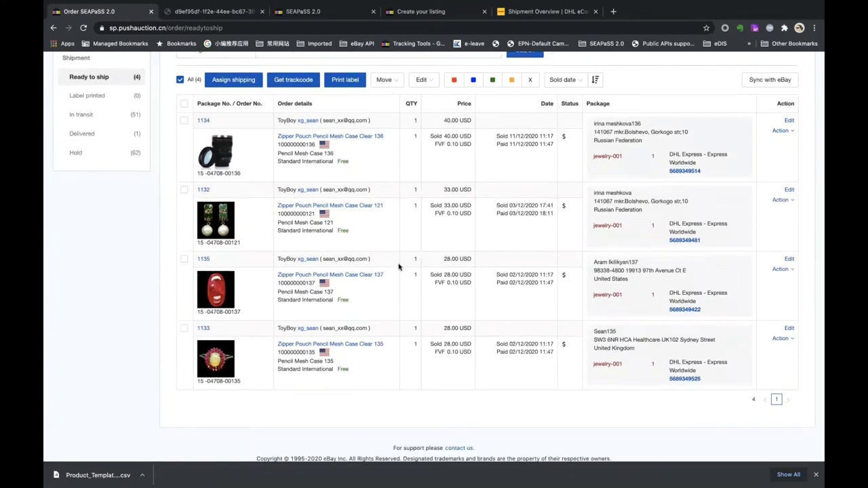
Generate the shipping labels of all selected packages and open the print settings for the label PDF.
scroll(399, 268, up, 2)
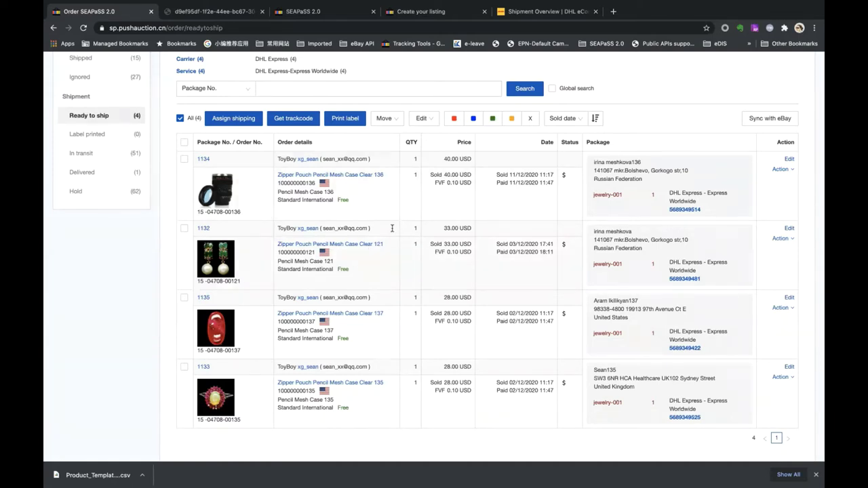
click(345, 119)
click(500, 270)
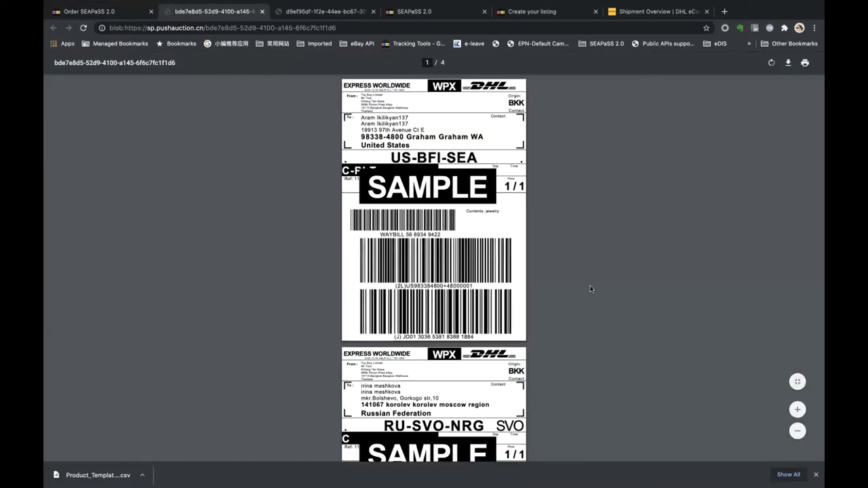
click(804, 63)
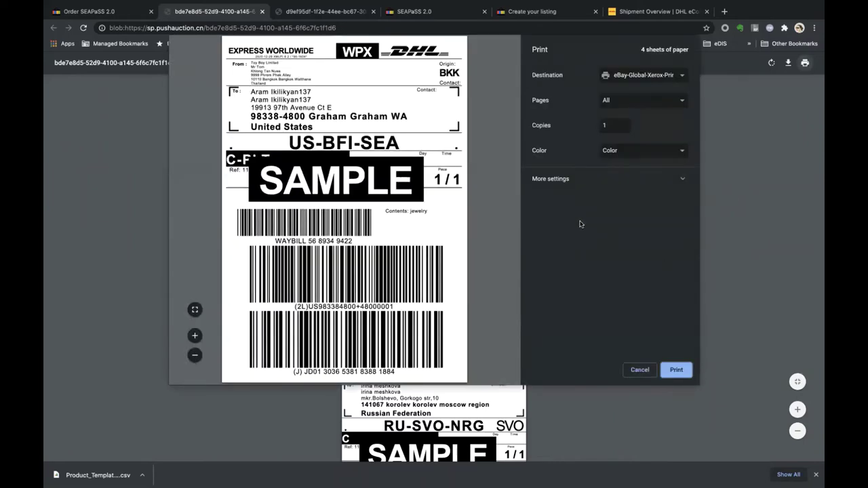
Preview the DHL labels at 4 pages per sheet and leave the print dialog without printing.
click(602, 186)
click(624, 234)
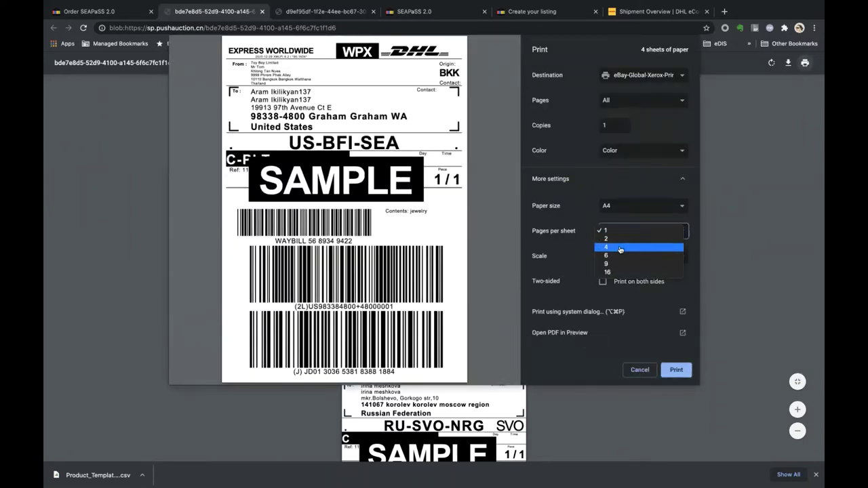
click(620, 246)
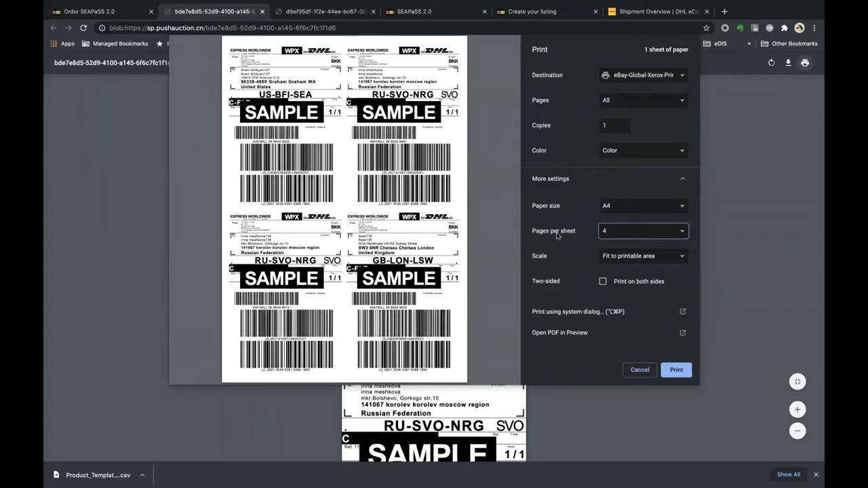
click(639, 370)
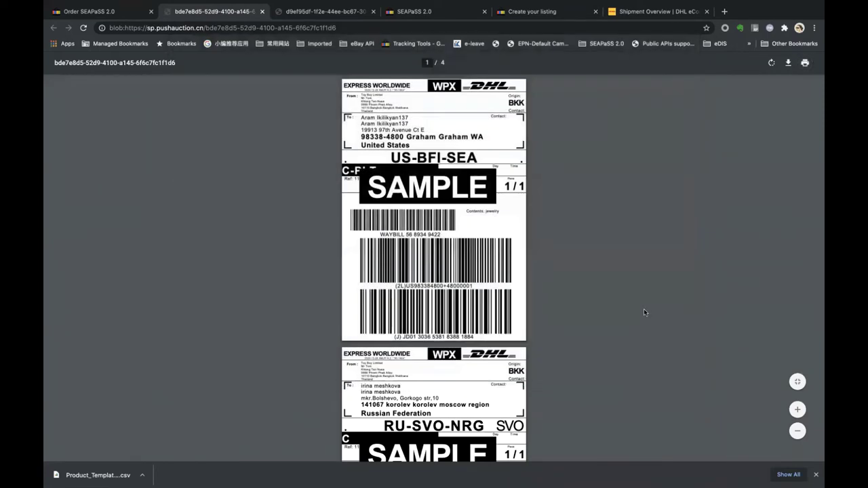
Close the two generated label document tabs and return to the SEAPaSS order page.
scroll(644, 312, down, 1)
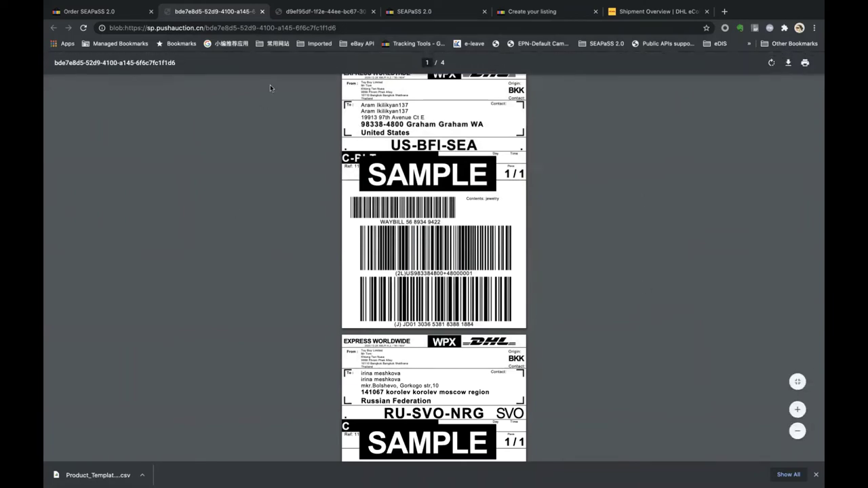
click(374, 12)
click(262, 12)
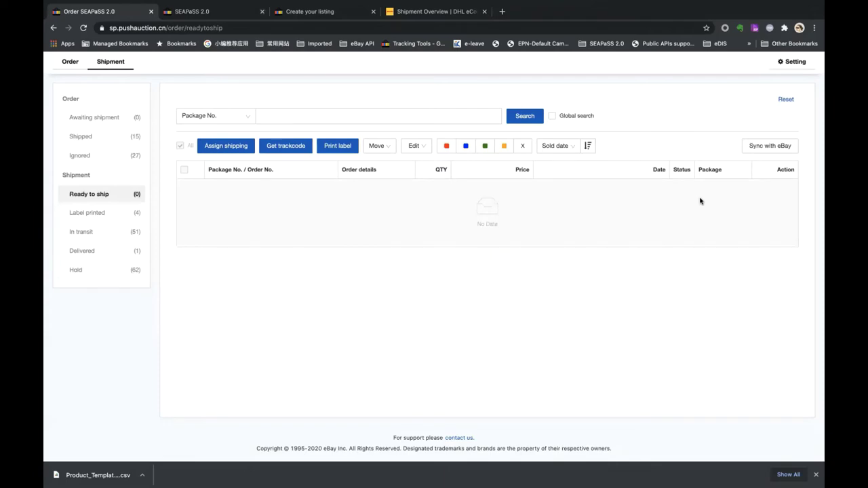
Open the Label printed shipments and look over the listed packages.
click(103, 214)
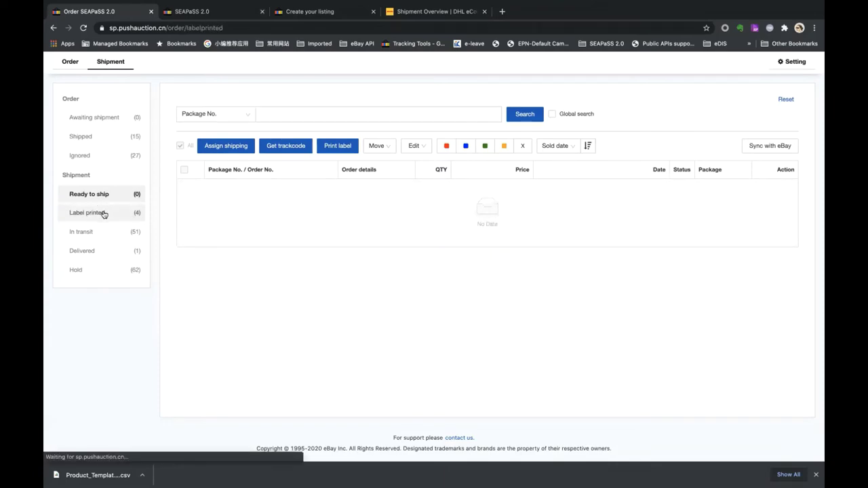
scroll(93, 385, down, 3)
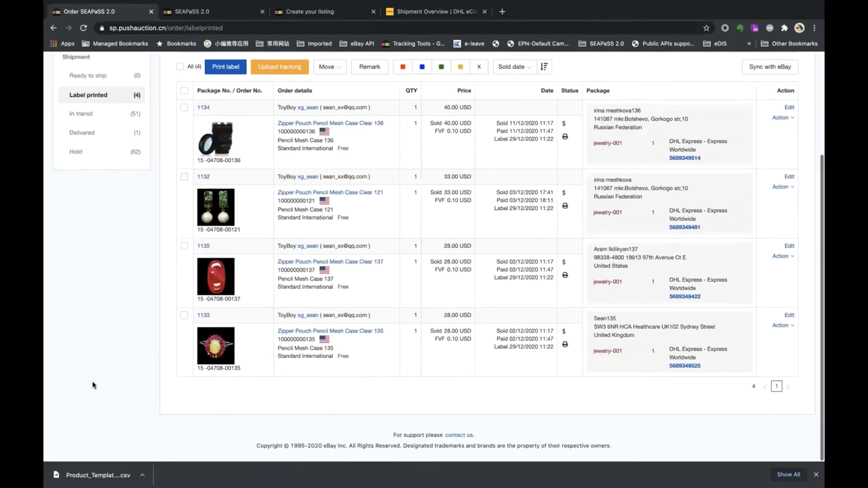
scroll(93, 385, up, 2)
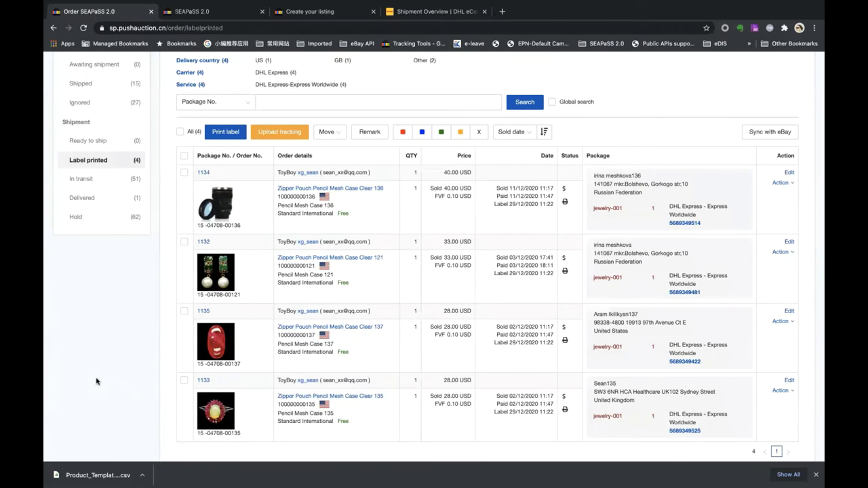
scroll(97, 382, up, 1)
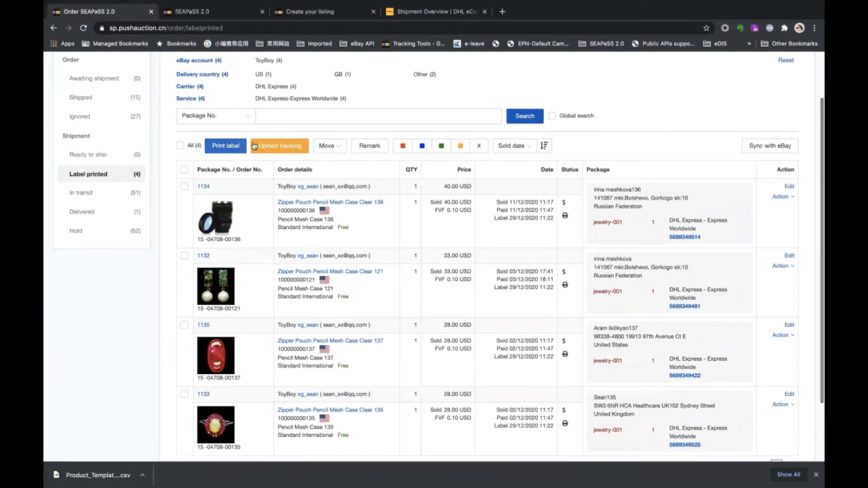
Filter the label-printed packages by carrier DHL Express and confirmation number Others.
click(283, 91)
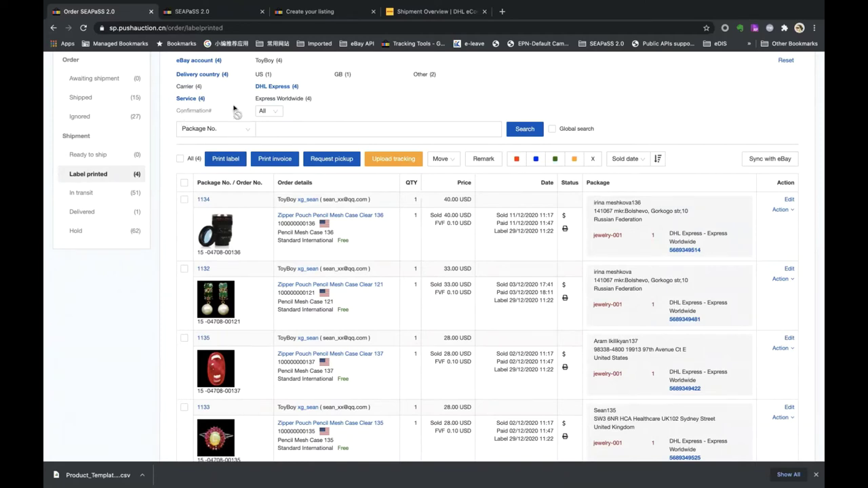
click(276, 111)
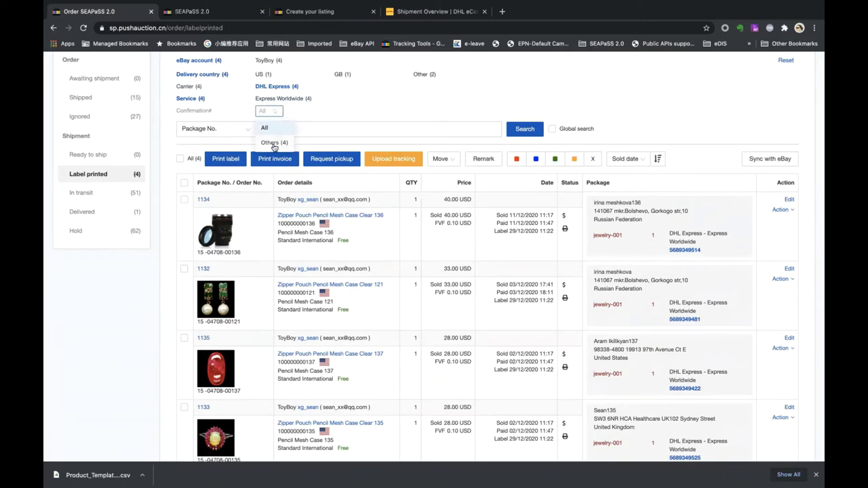
click(274, 145)
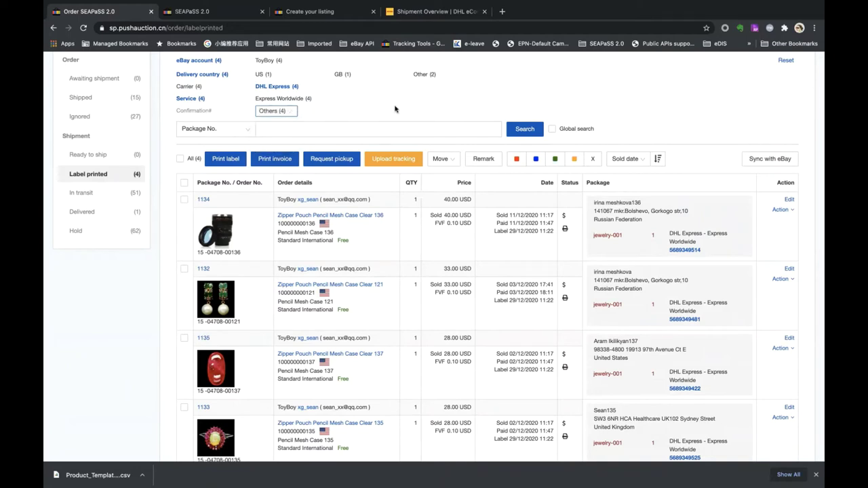
Select all filtered packages and generate their commercial invoices for printing.
click(180, 159)
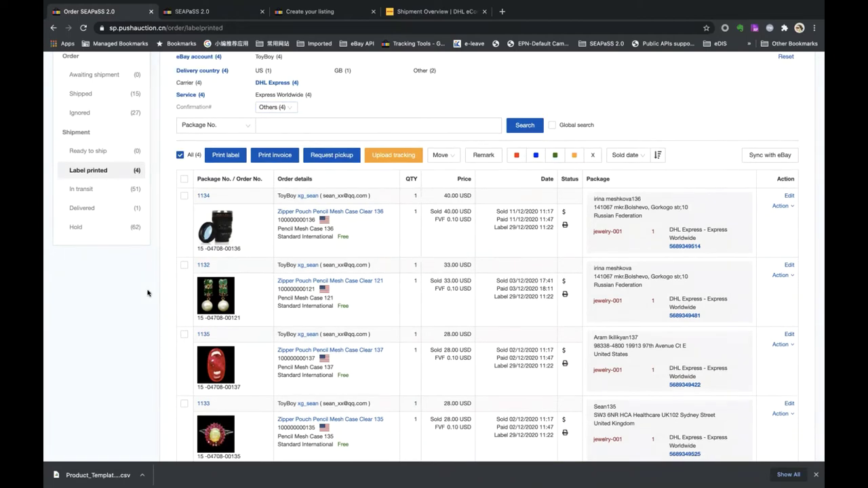
scroll(147, 293, down, 2)
scroll(147, 293, up, 3)
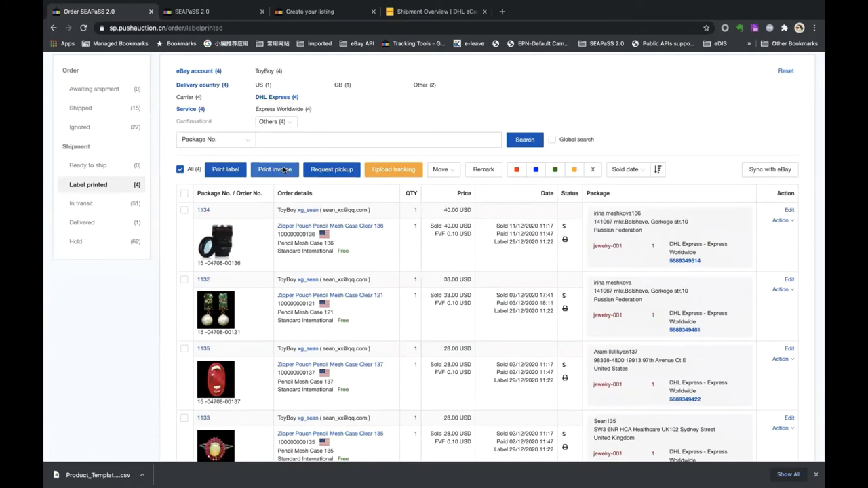
click(284, 170)
click(502, 271)
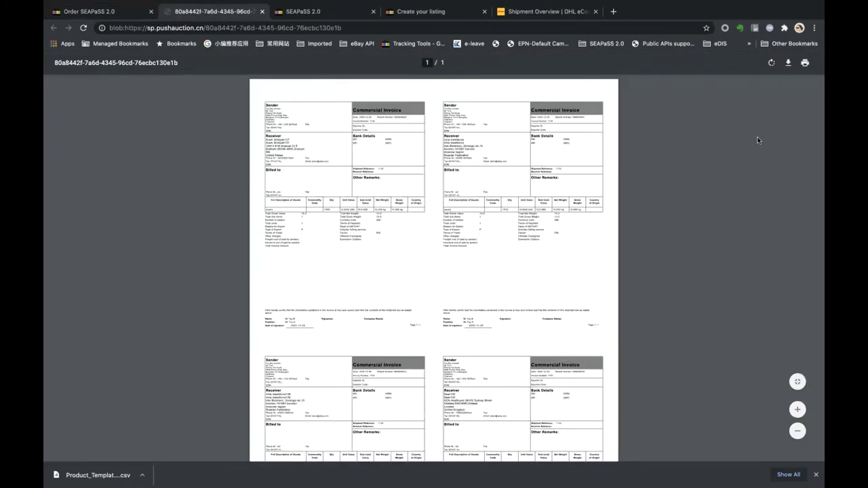
Check the commercial invoices' print preview and additional settings, leave without printing, and look through the invoice page.
click(804, 66)
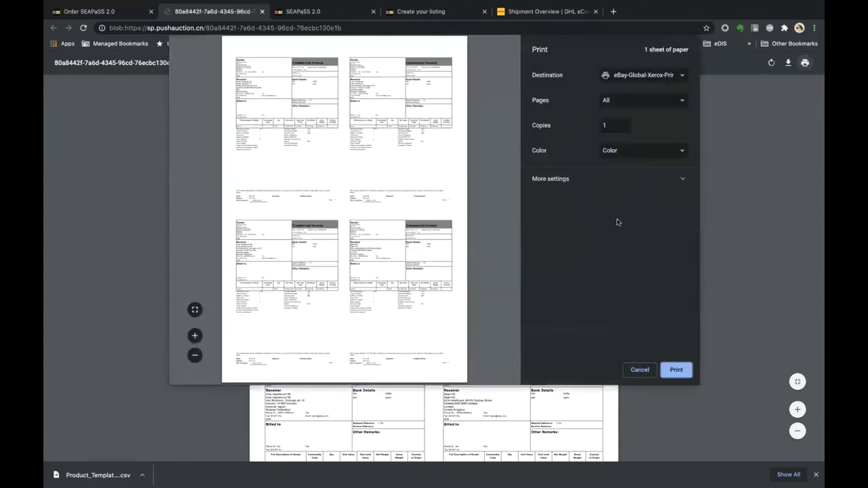
click(598, 182)
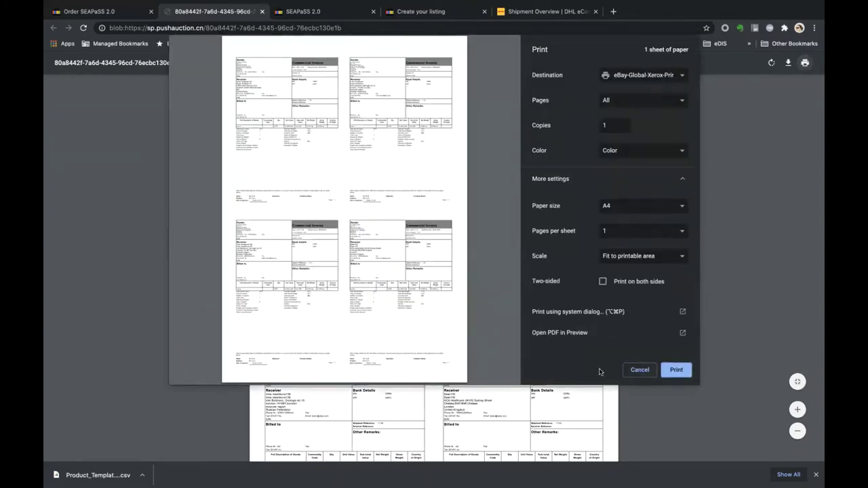
click(639, 370)
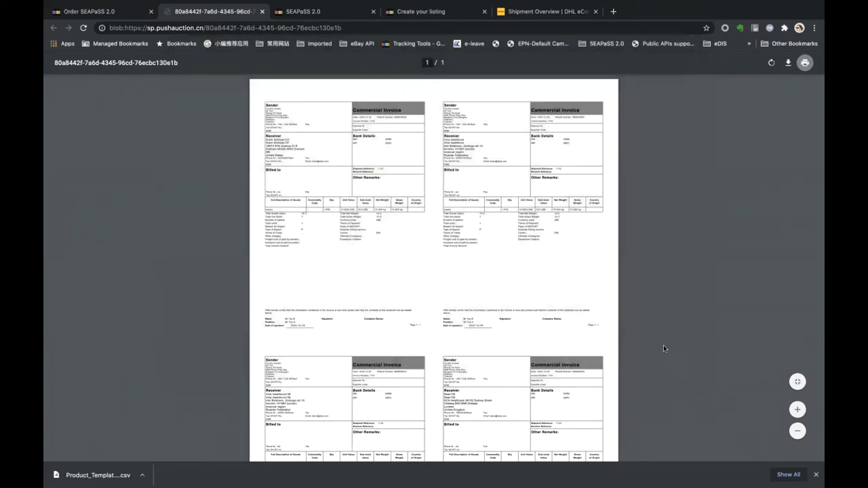
scroll(663, 344, down, 2)
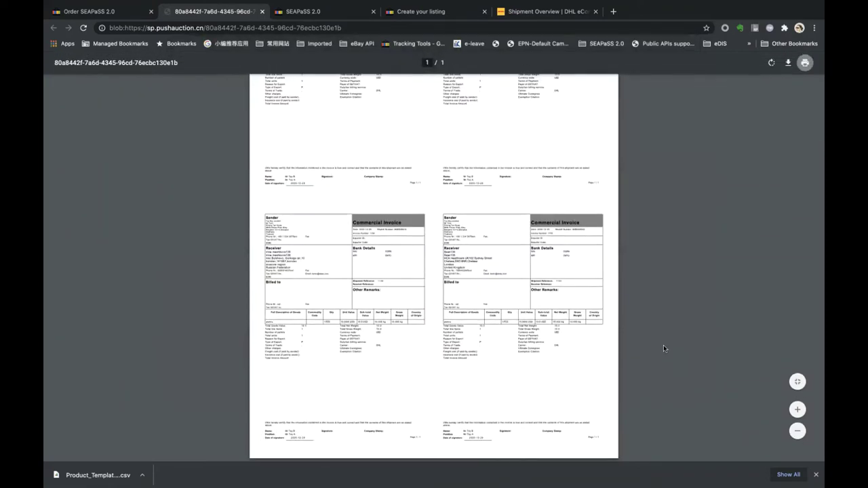
scroll(664, 345, up, 1)
scroll(663, 344, up, 3)
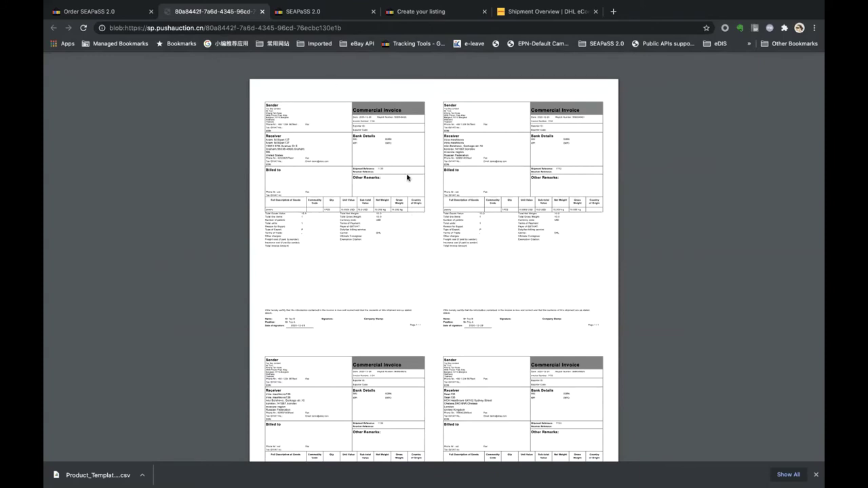
Return to the order page and request a DHL pickup for the selected packages for Tomorrow 8:00 am - 10:00 am.
click(100, 13)
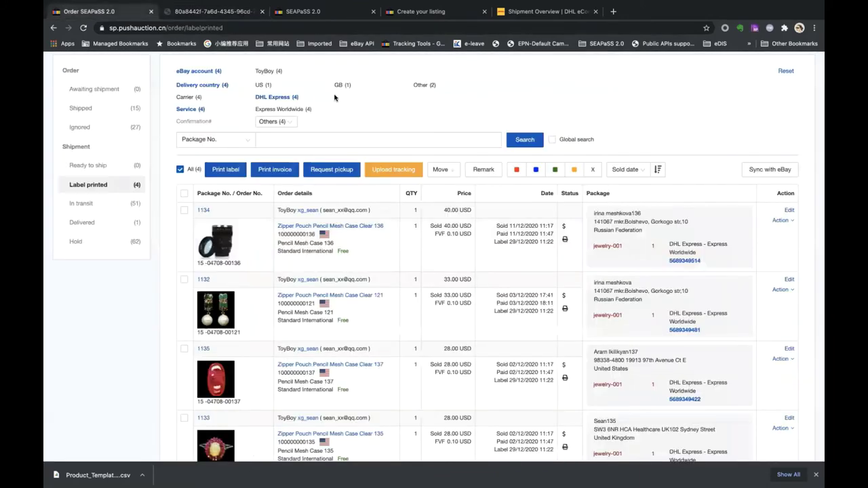
click(341, 171)
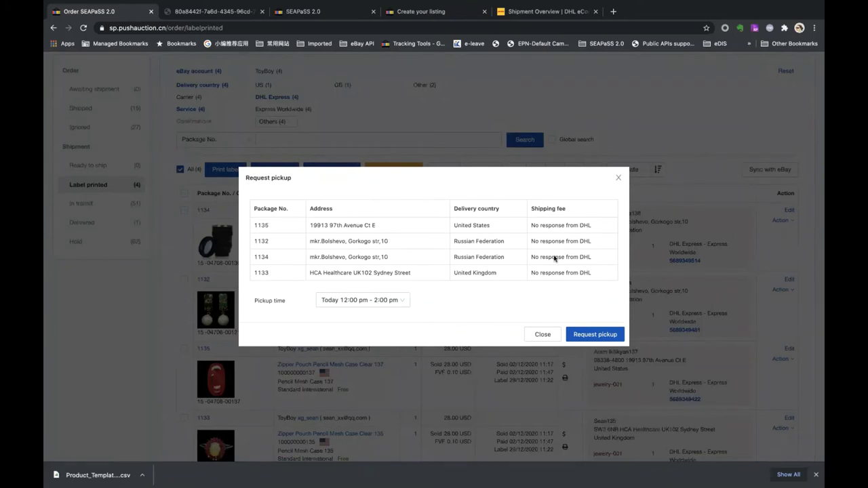
drag(531, 225, 599, 226)
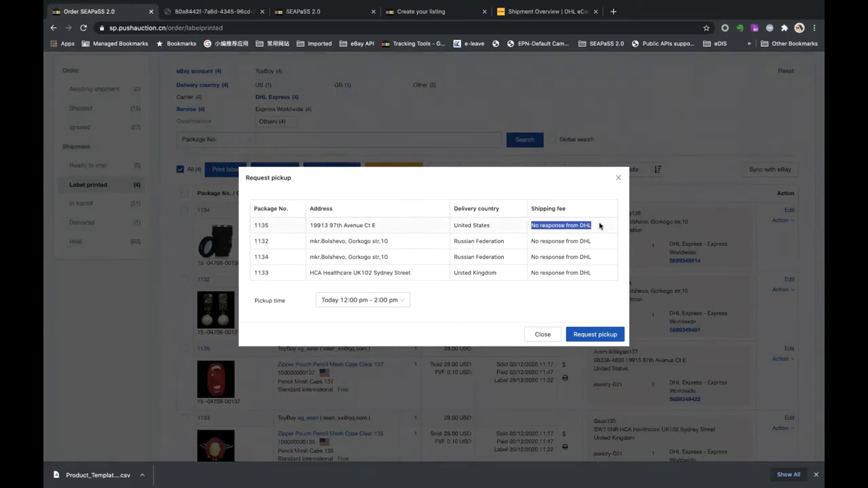
click(587, 232)
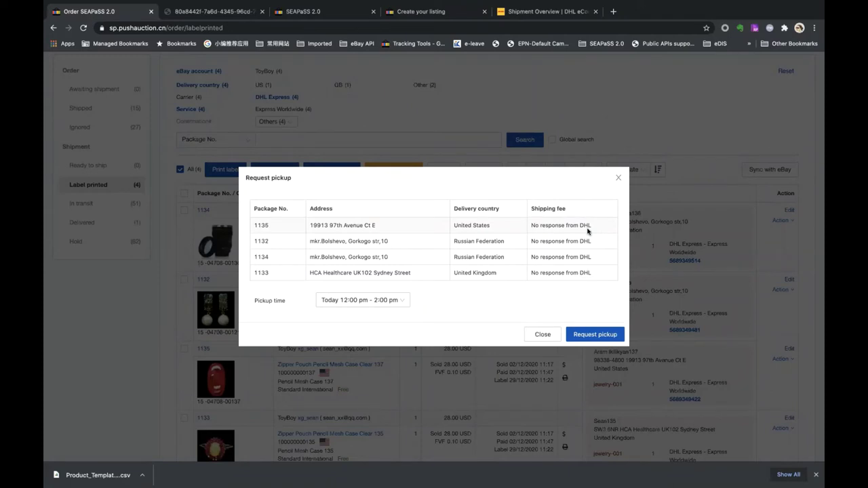
click(405, 301)
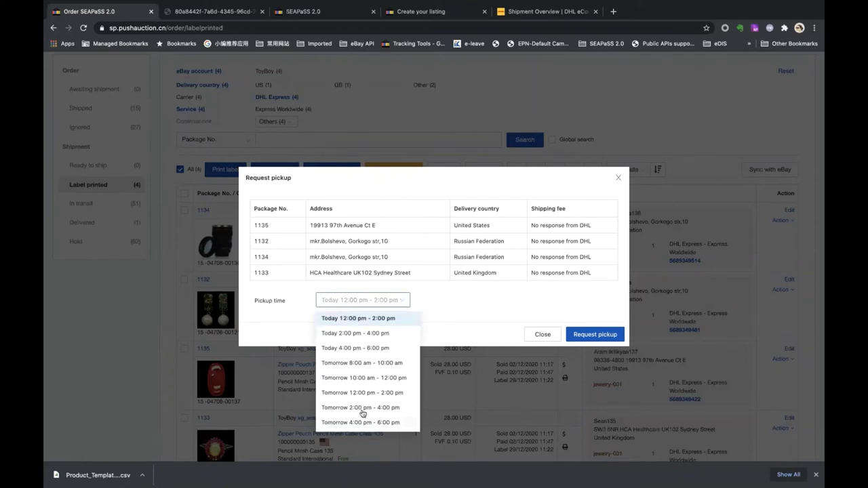
click(365, 363)
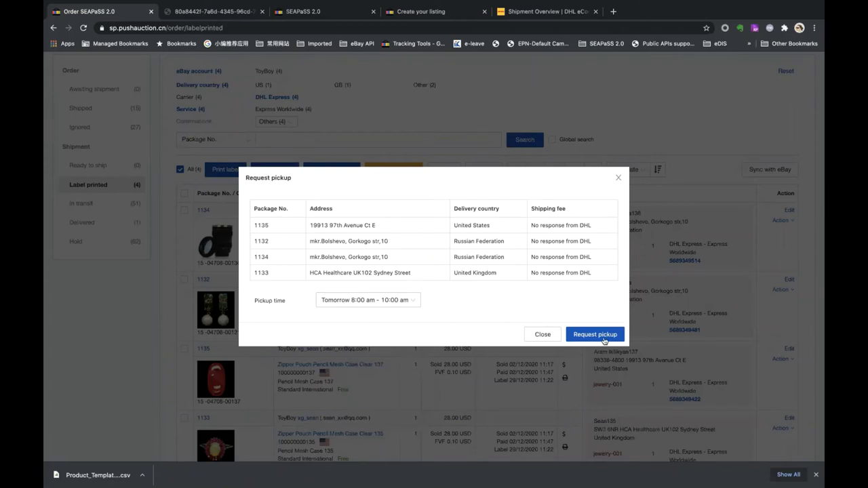
click(600, 336)
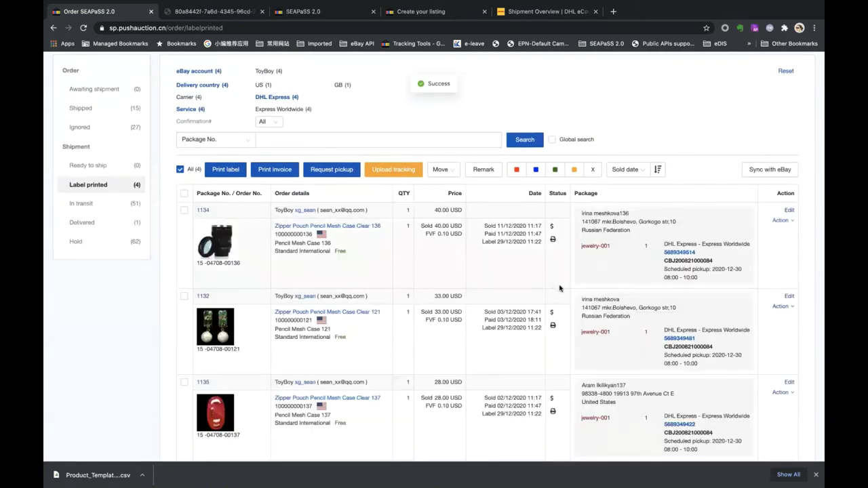
Examine the pickup confirmation numbers and scheduled pickup times of the listed packages.
double_click(680, 261)
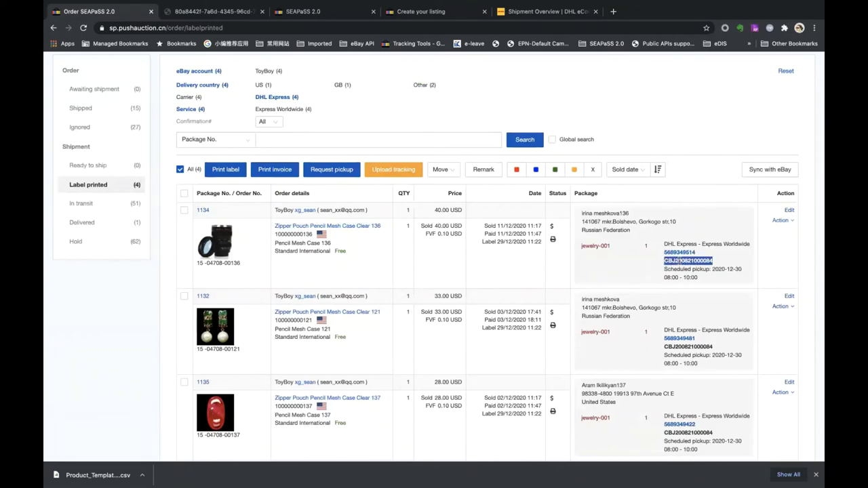
double_click(688, 347)
scroll(701, 347, down, 3)
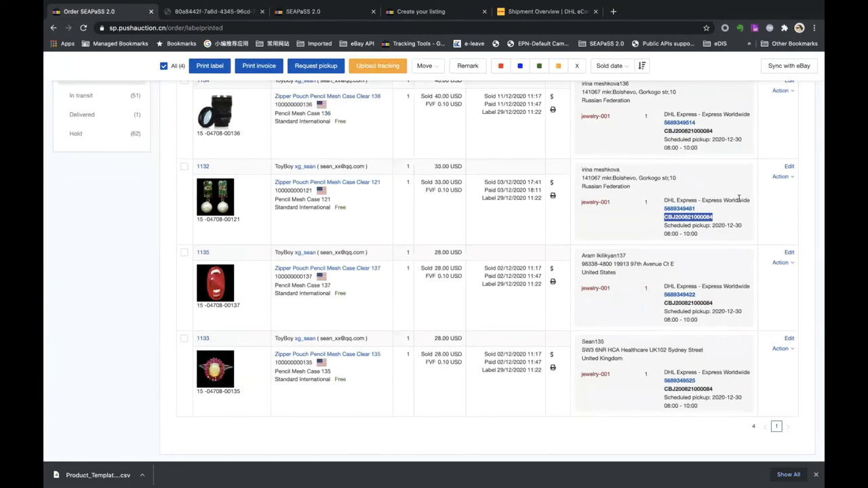
click(725, 221)
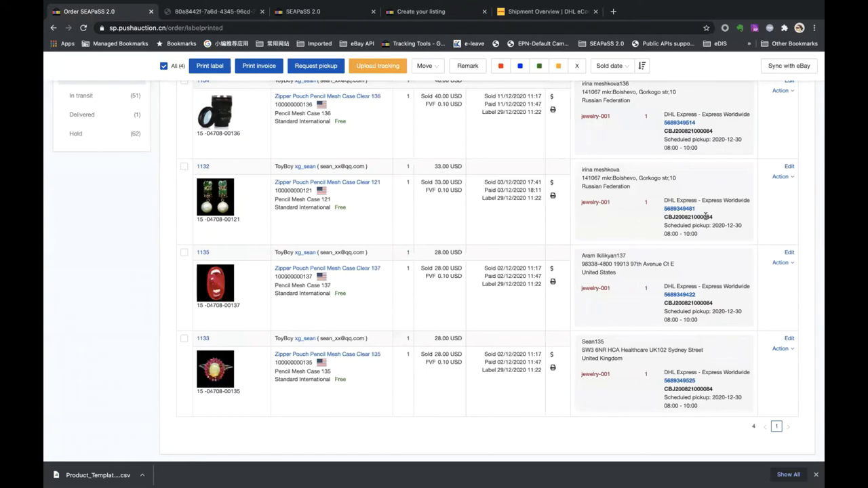
Filter the DHL Express packages by their pickup confirmation number and review the resulting list.
scroll(468, 212, up, 3)
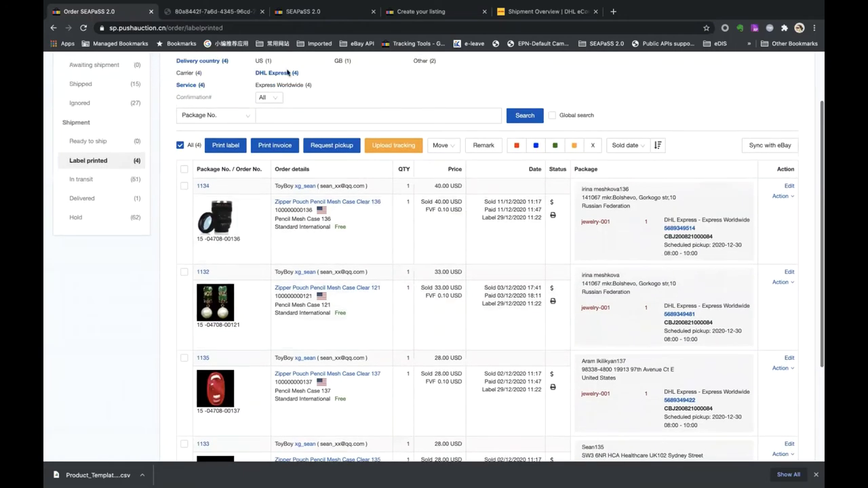
click(275, 98)
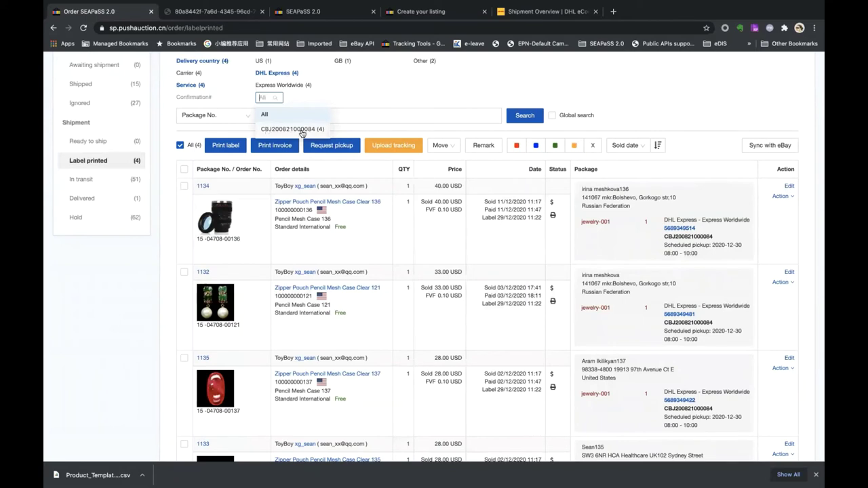
click(314, 131)
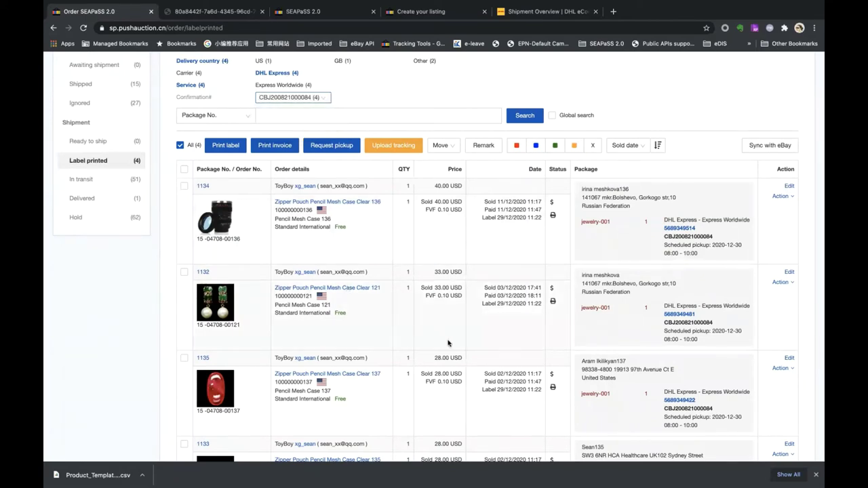
scroll(491, 323, down, 3)
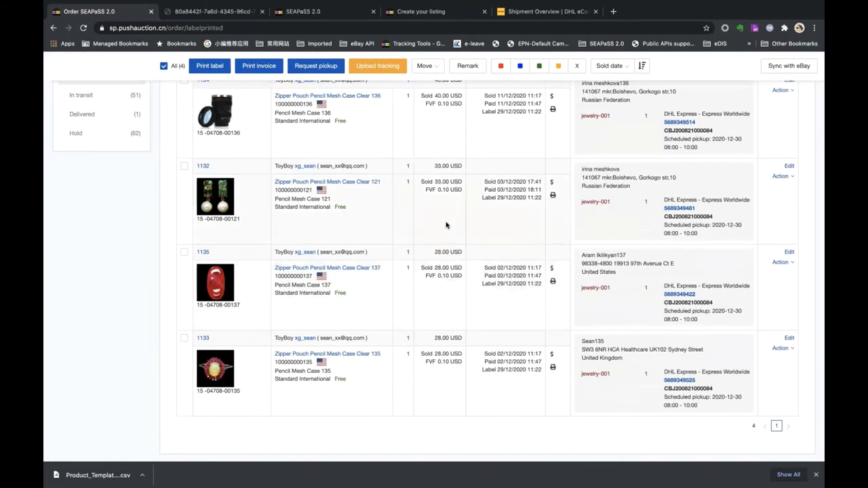
scroll(446, 225, up, 3)
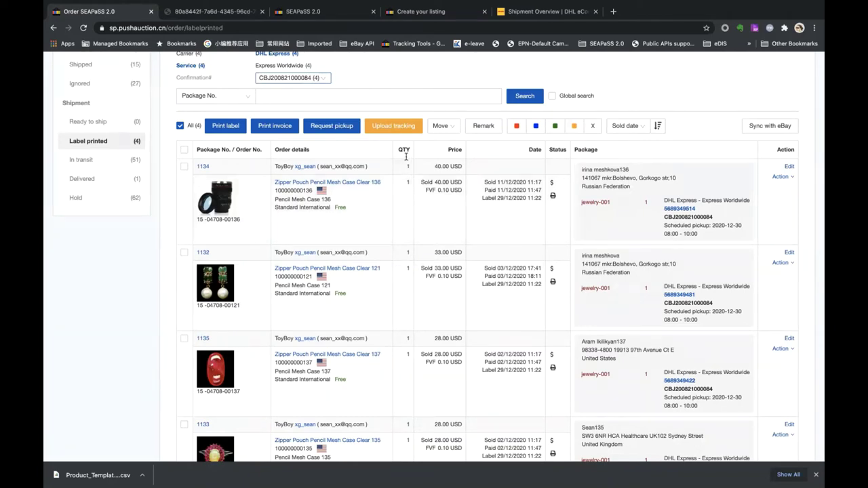
Upload the tracking of the four DHL Express packages to eBay after checking their eBay carrier and trackcodes.
click(394, 128)
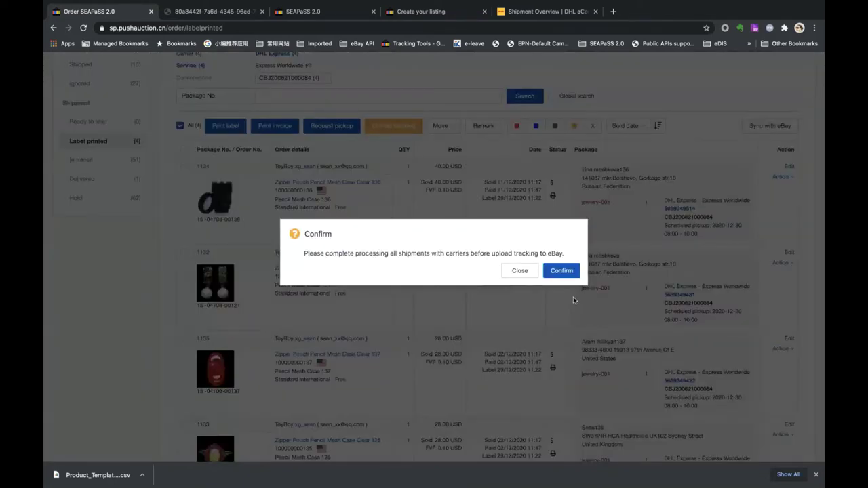
click(563, 274)
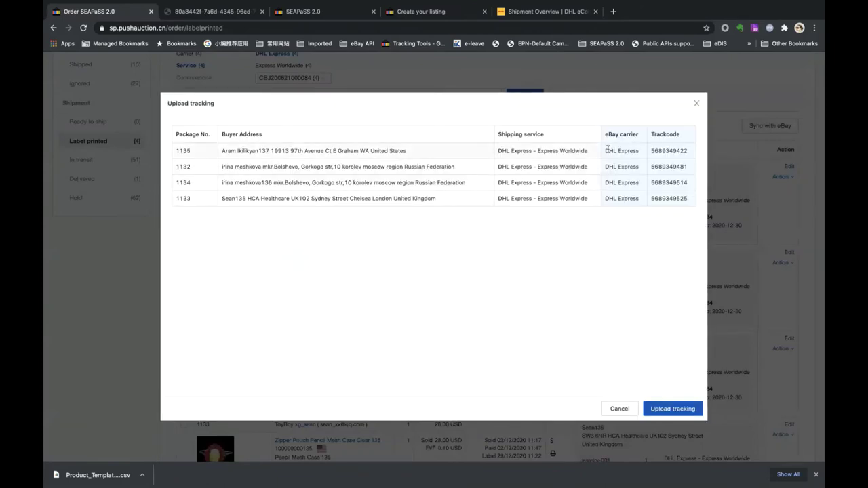
drag(606, 151, 638, 151)
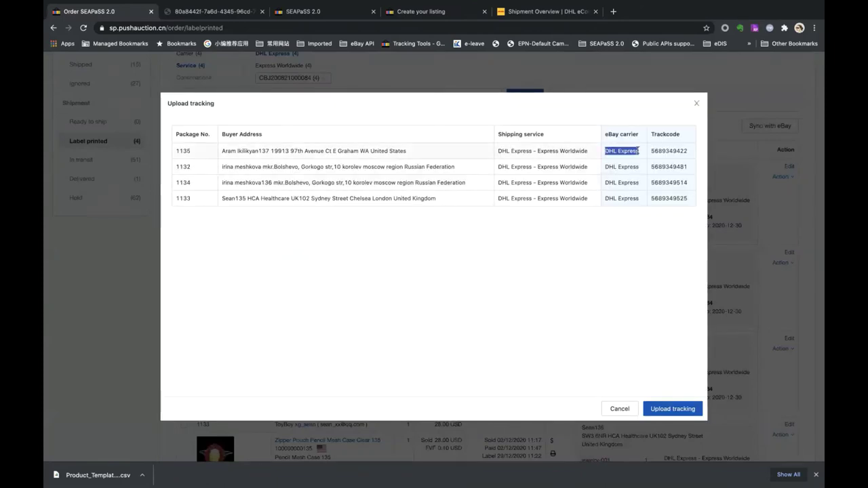
click(633, 212)
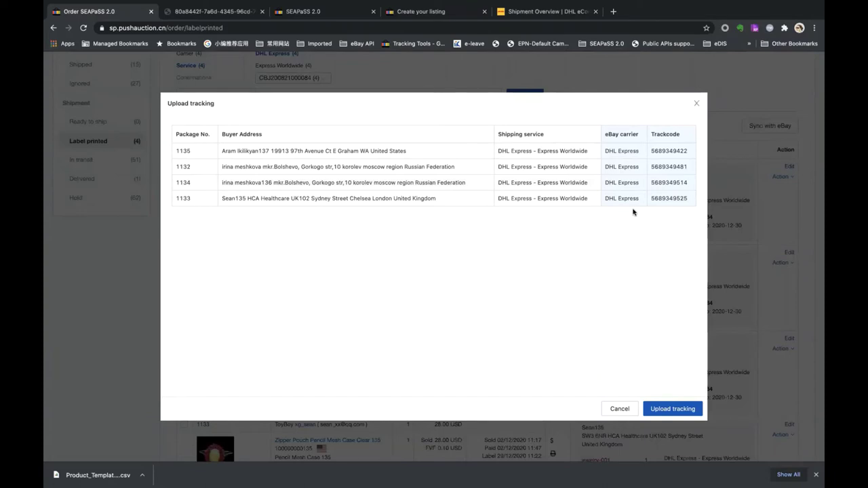
double_click(660, 150)
click(684, 412)
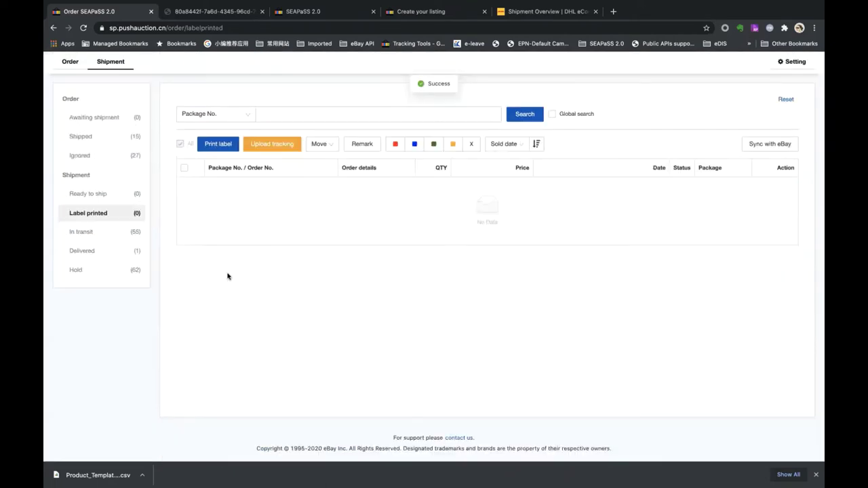
View the in-transit packages and check the tracking information of DHL Express package 1125.
click(87, 233)
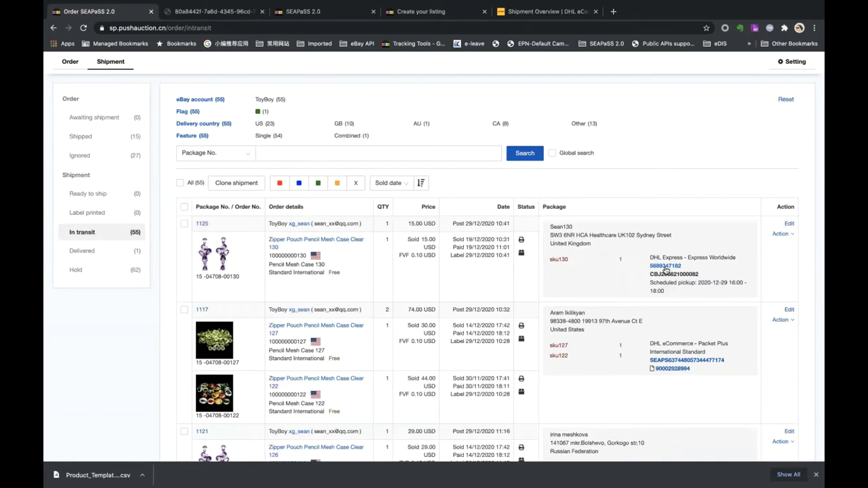
mouse_move(666, 269)
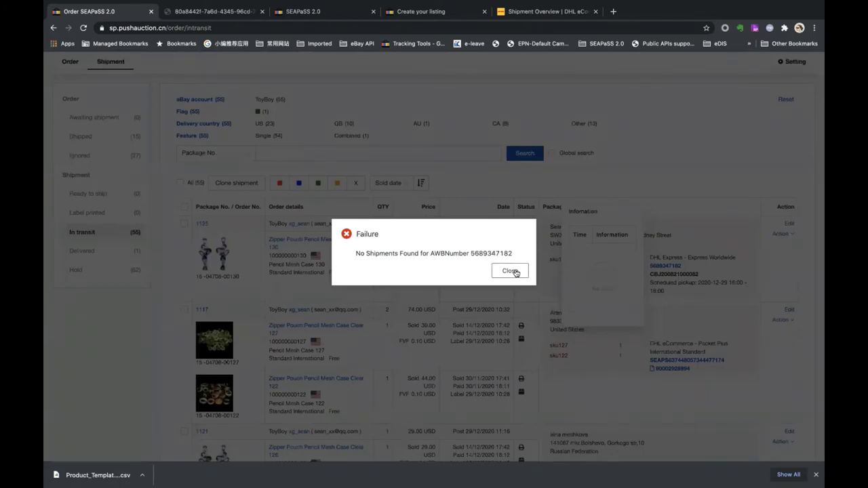
click(512, 271)
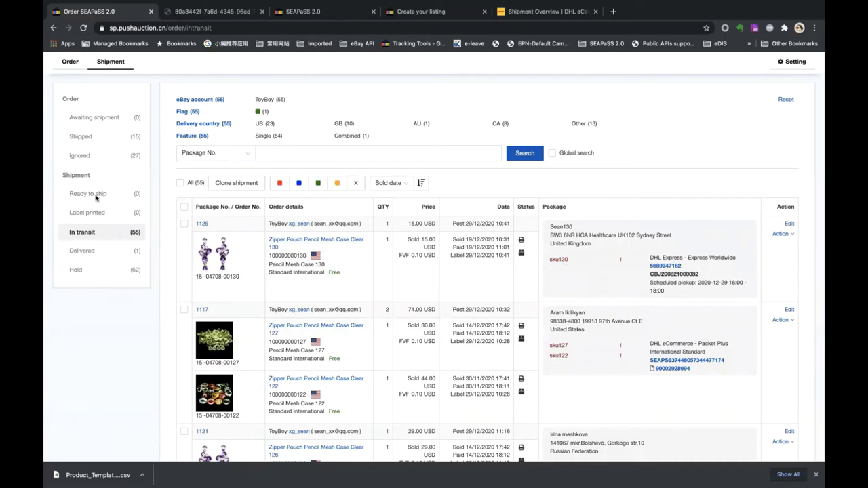
Add four demo packages to the orders awaiting shipment.
click(97, 112)
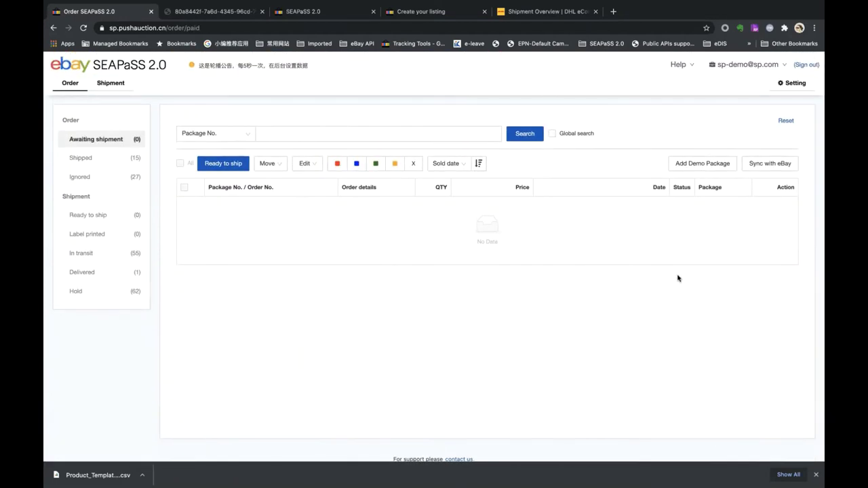
click(712, 163)
click(712, 192)
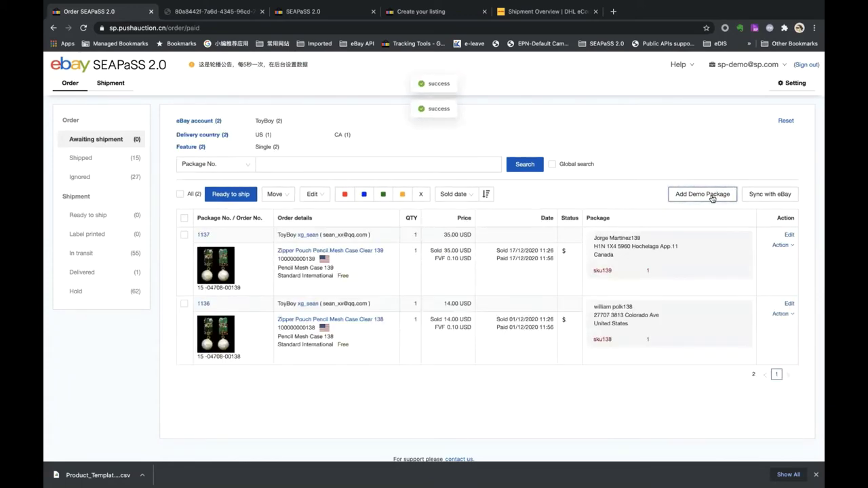
scroll(714, 163, down, 1)
click(703, 174)
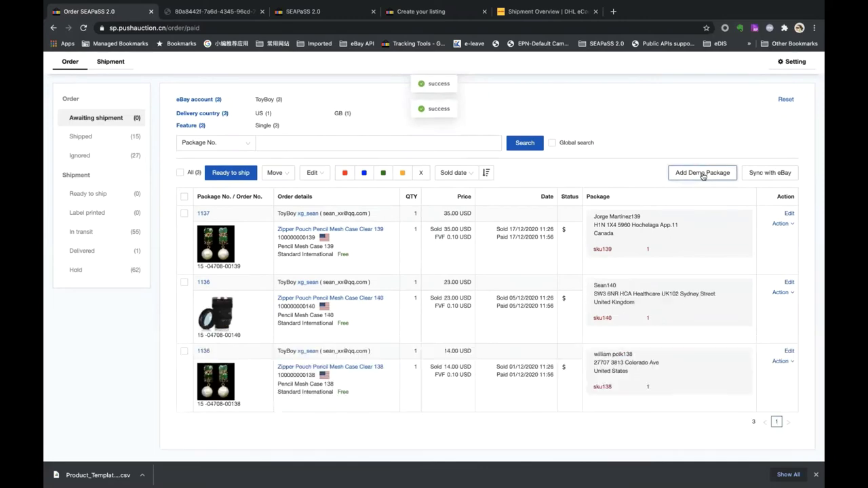
click(703, 173)
scroll(577, 320, down, 2)
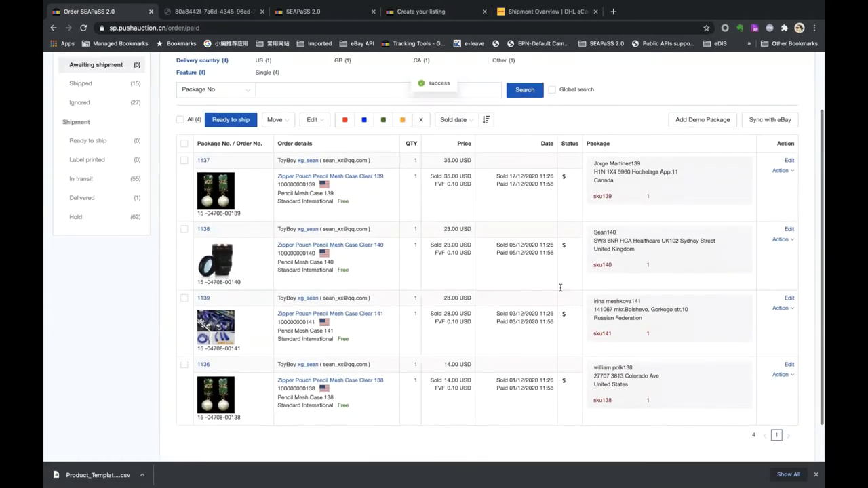
Move all four awaiting packages to Ready to ship and display them in that list.
click(180, 119)
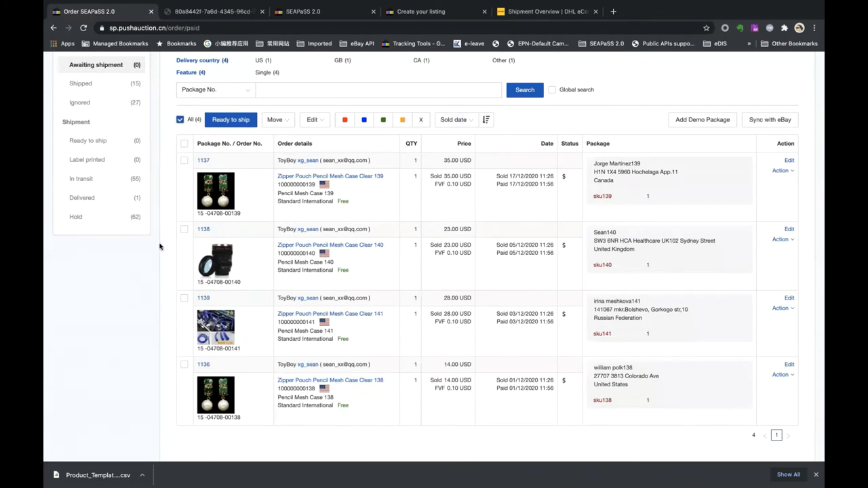
click(234, 121)
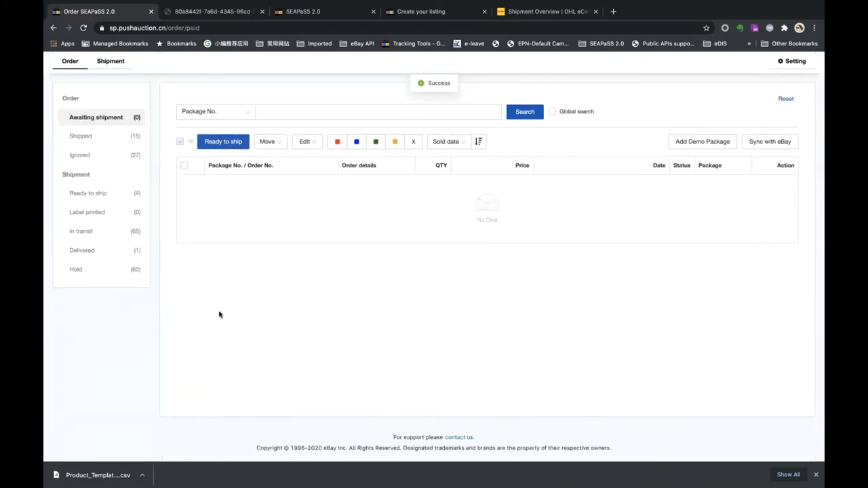
click(112, 194)
scroll(109, 400, down, 2)
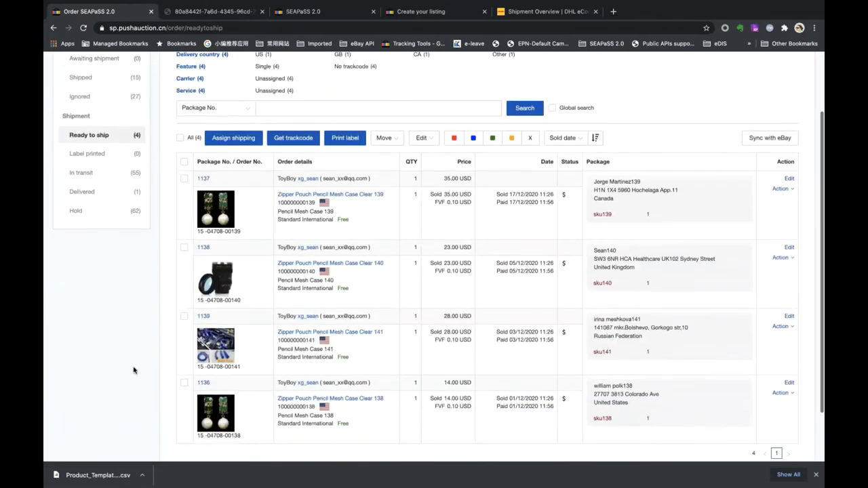
Search the SKUs for "jewelry" and apply SKU jewelry-001 to all ready-to-ship packages.
click(189, 137)
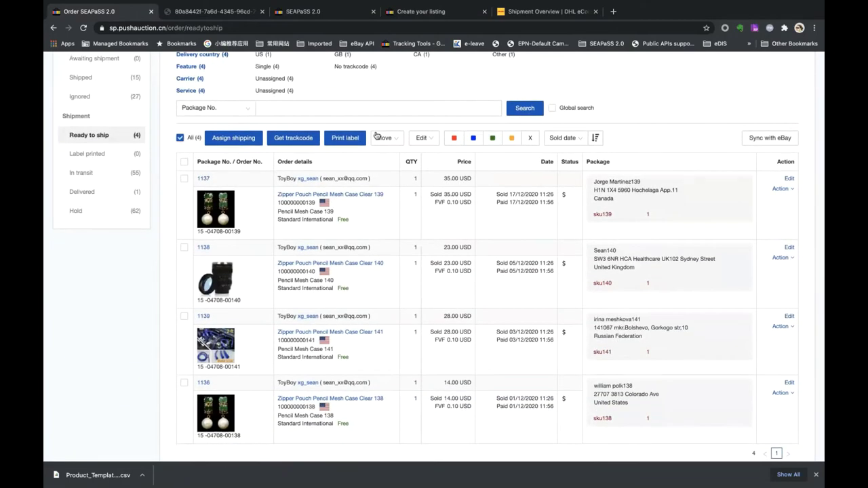
click(424, 137)
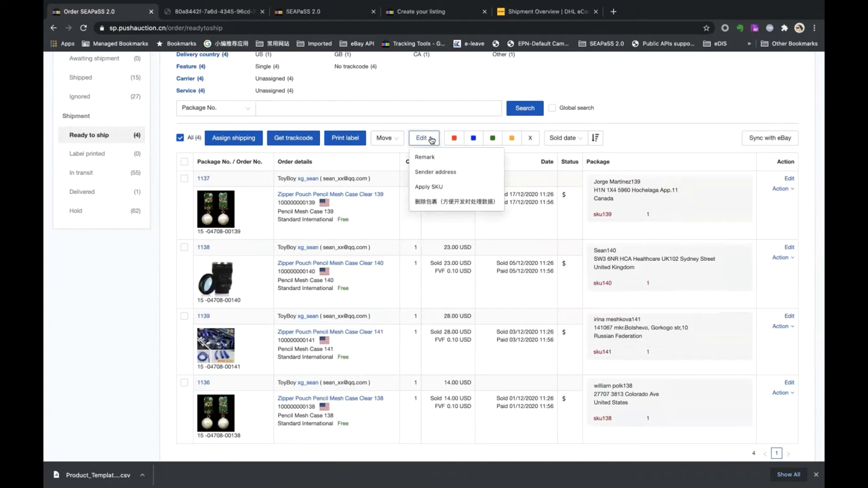
click(433, 187)
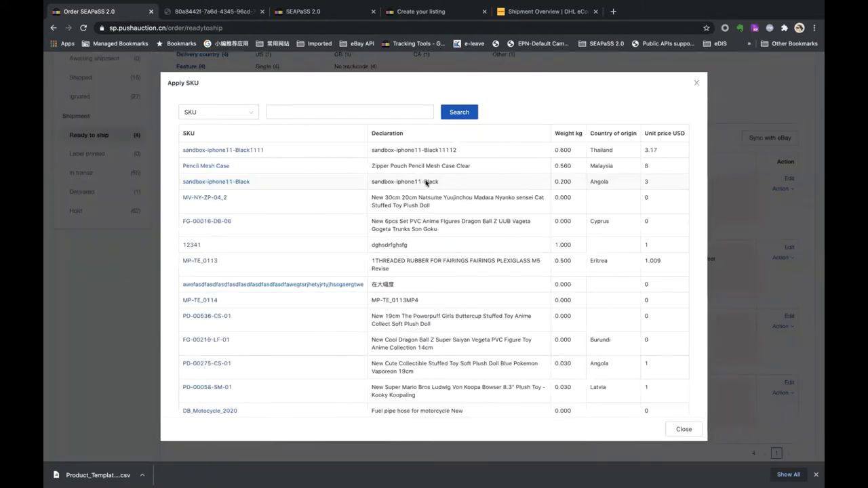
click(307, 113)
text(jew)
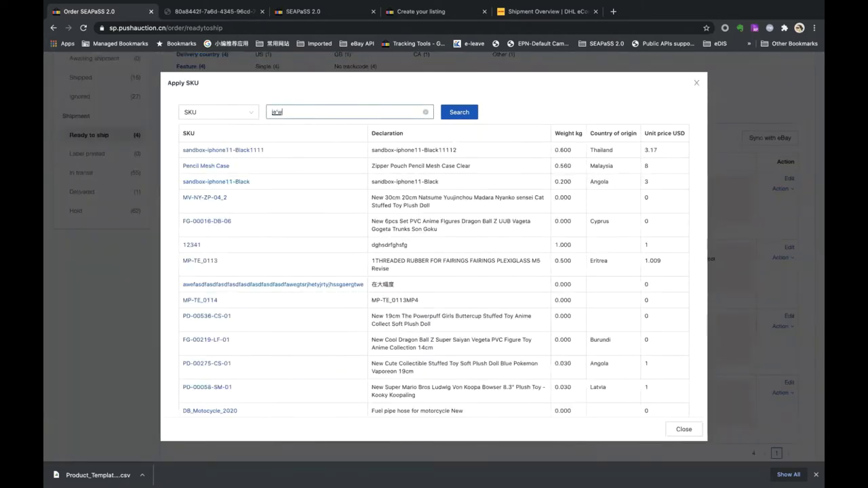
key(Return)
text(elry)
click(460, 112)
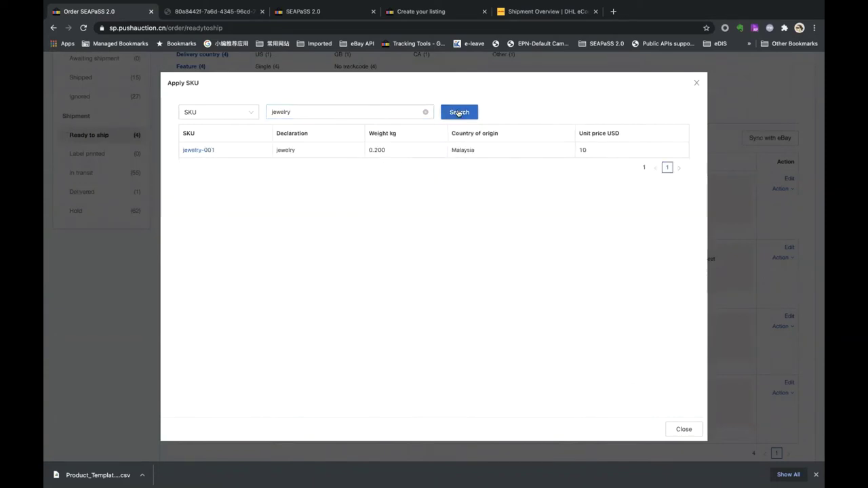
click(198, 151)
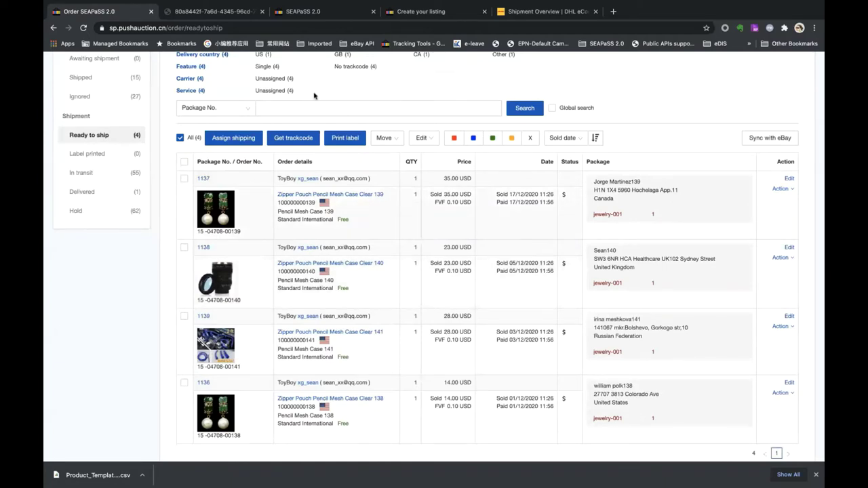
Assign the Thailand Post - EPacket shipping service to all selected packages and get their trackcodes.
click(249, 136)
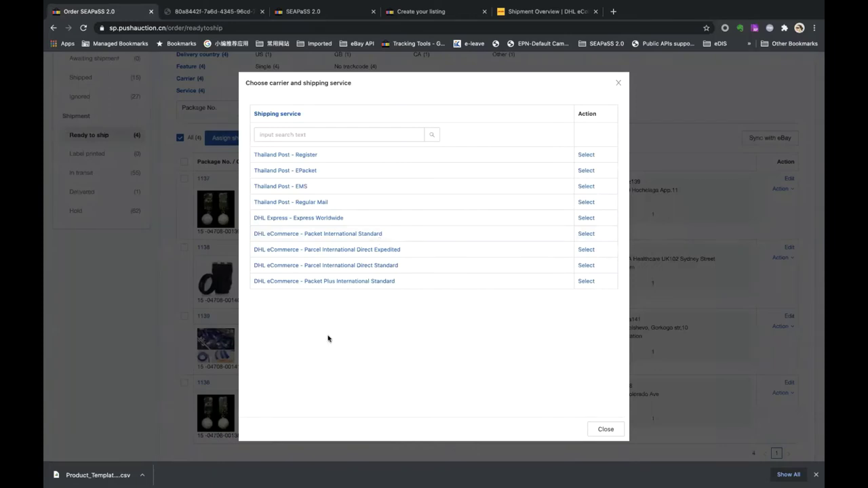
click(311, 172)
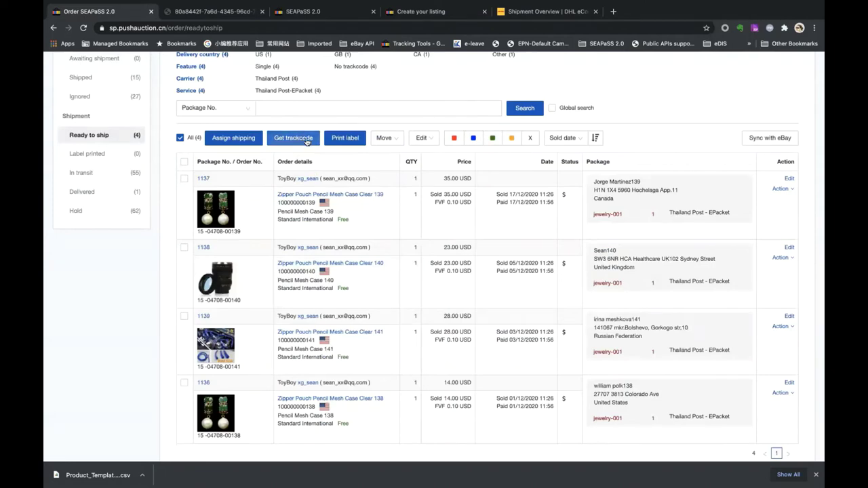
click(305, 139)
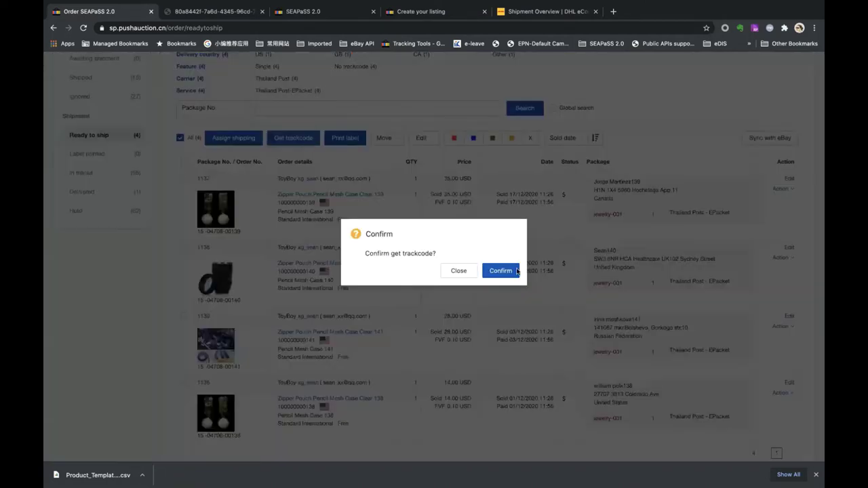
click(501, 272)
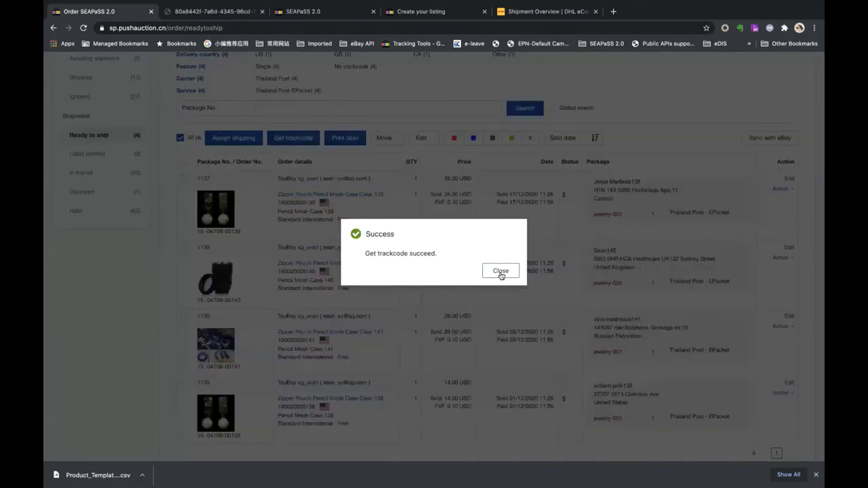
click(501, 271)
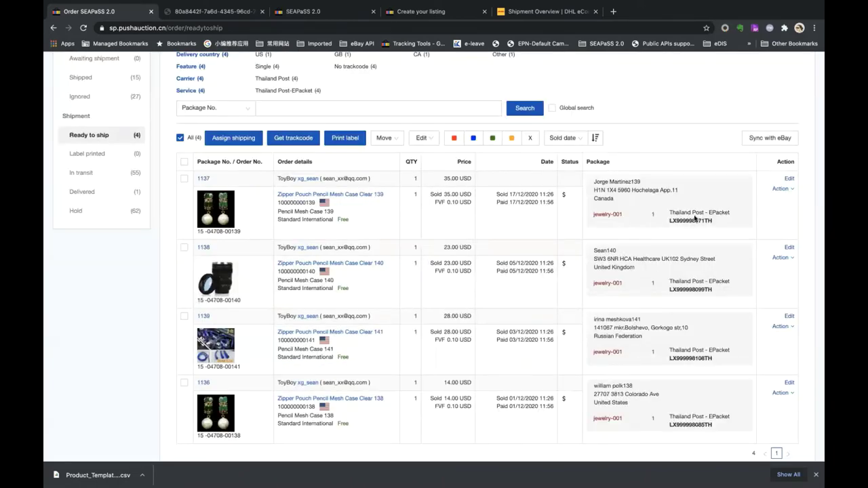
double_click(694, 220)
double_click(692, 289)
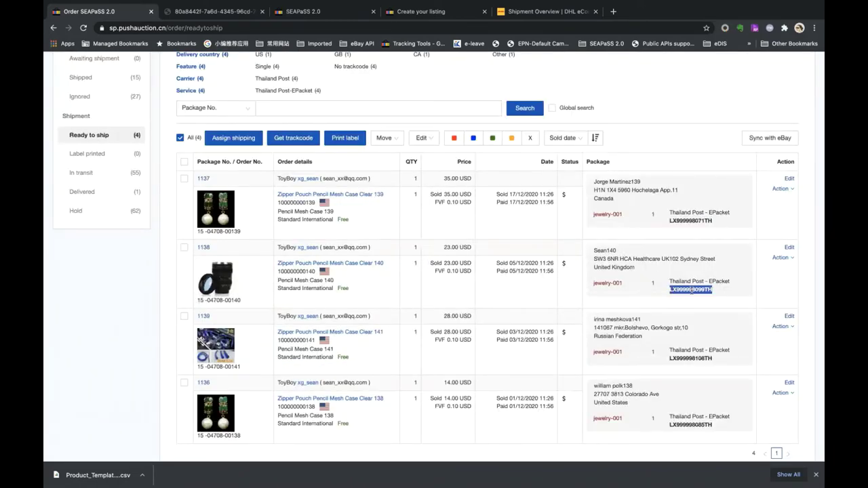
double_click(690, 359)
click(691, 424)
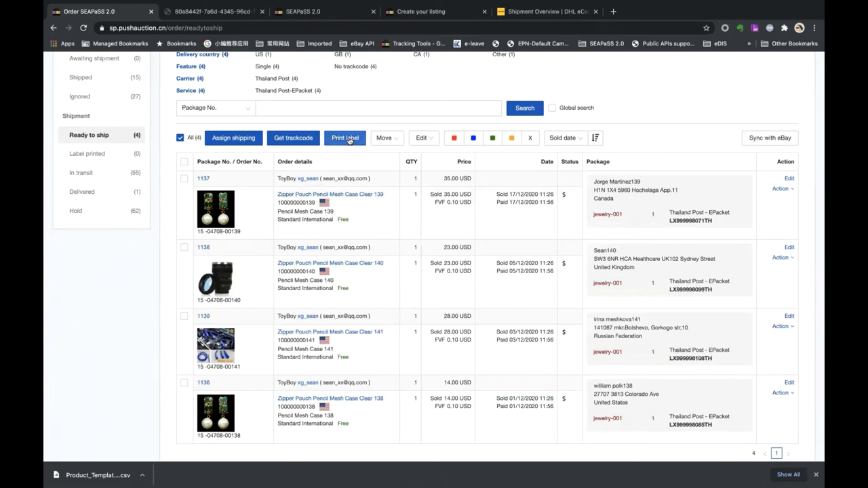
Generate the Thailand Post labels for the selected packages and look through the label pages.
click(347, 139)
click(502, 271)
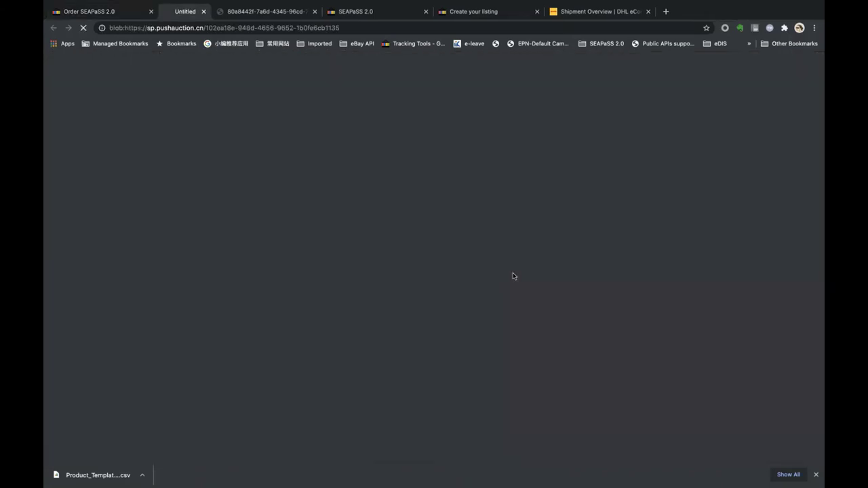
scroll(584, 286, down, 12)
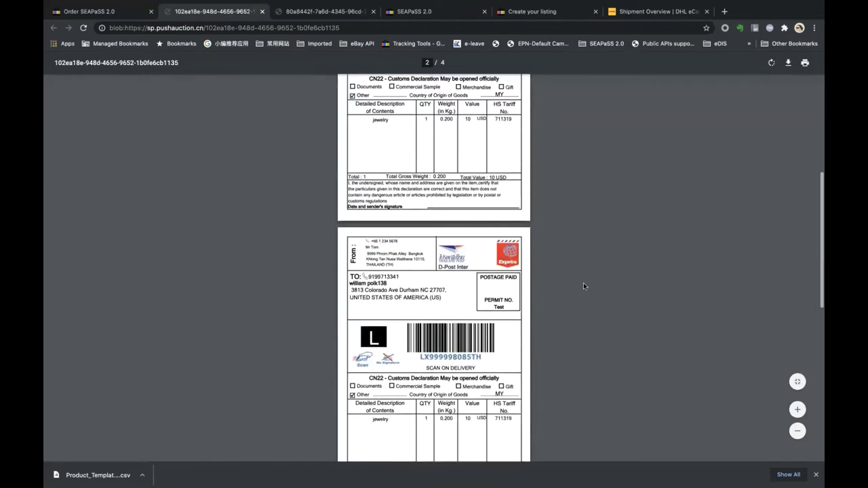
scroll(583, 283, up, 10)
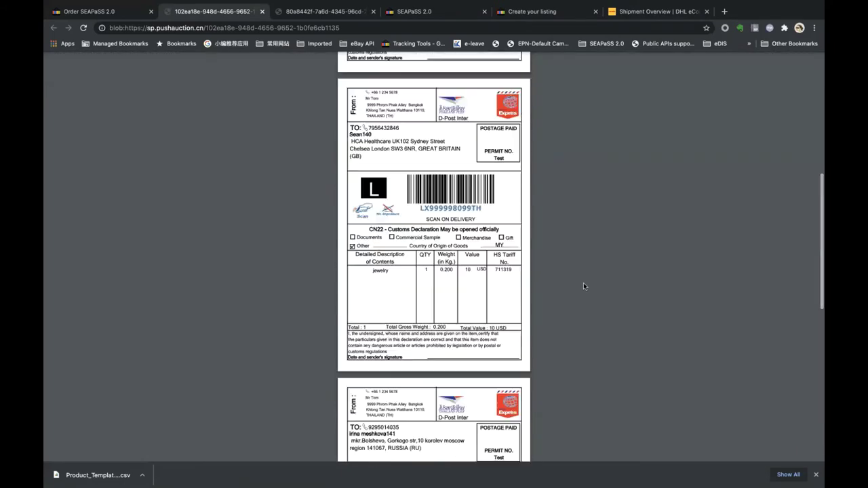
Preview the label PDF's print layout with 4 pages per A4 sheet, and cancel without printing.
mouse_move(806, 65)
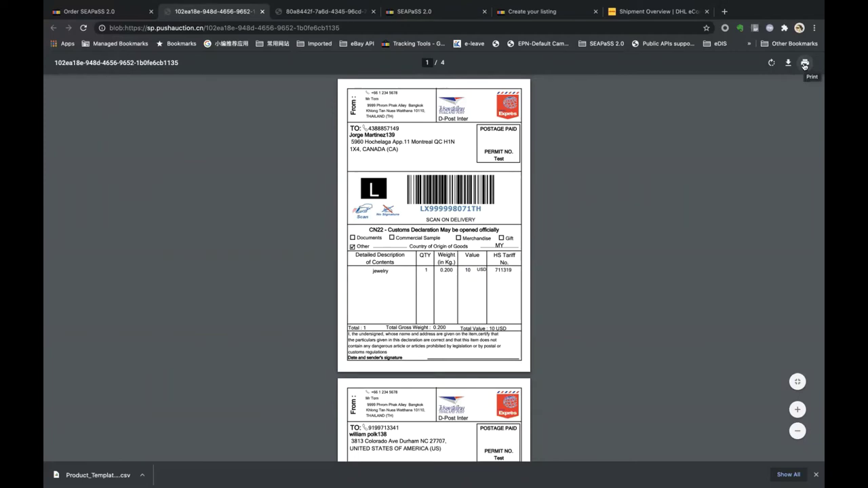
click(806, 64)
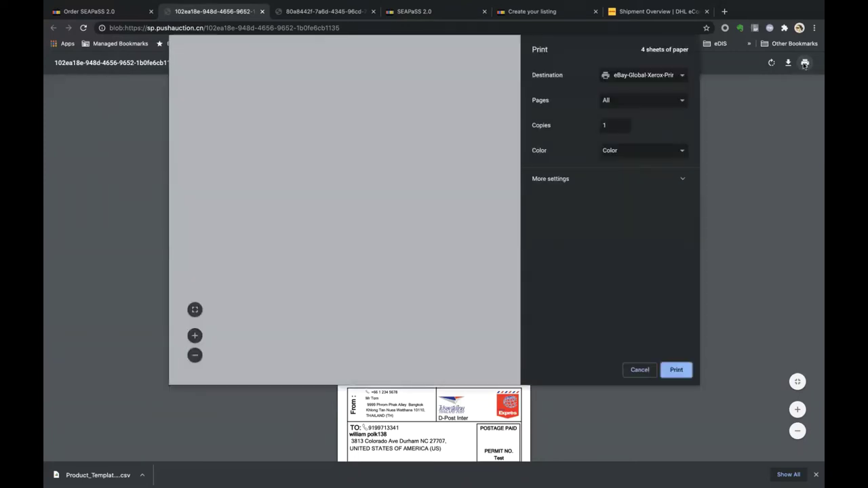
click(628, 181)
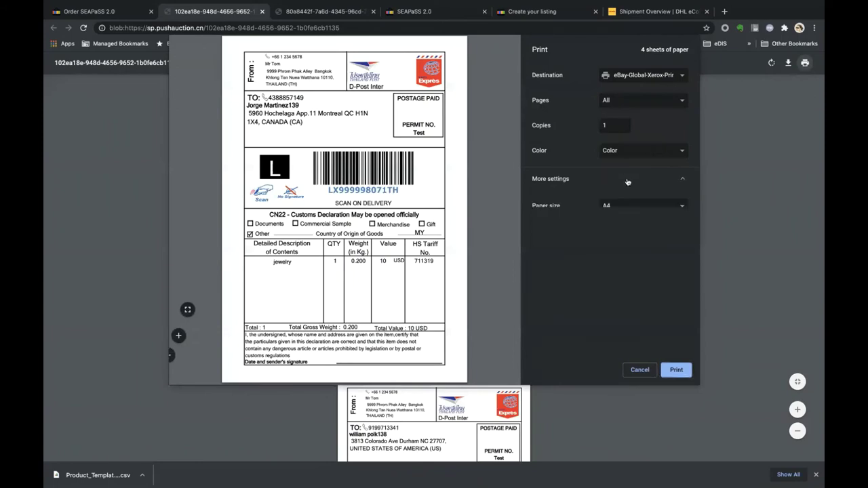
click(647, 237)
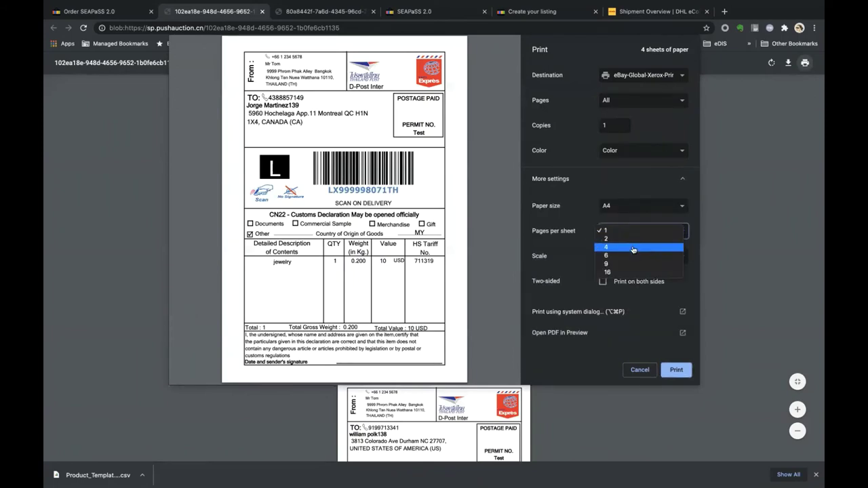
click(645, 245)
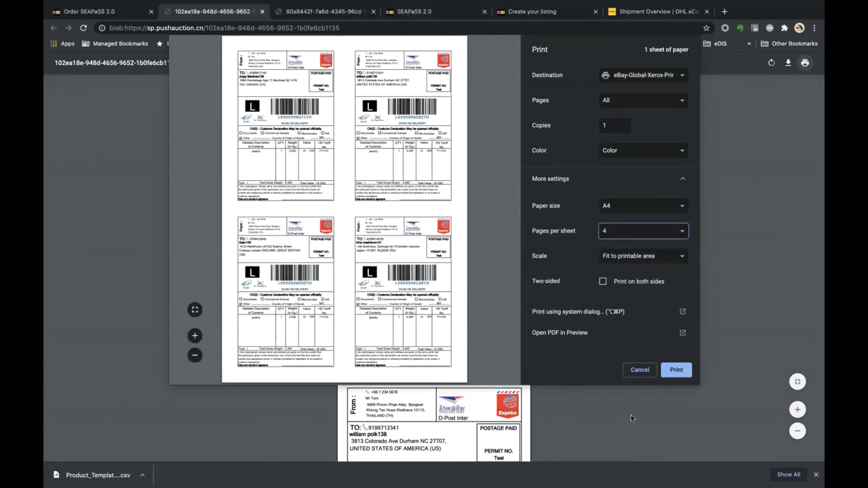
click(640, 369)
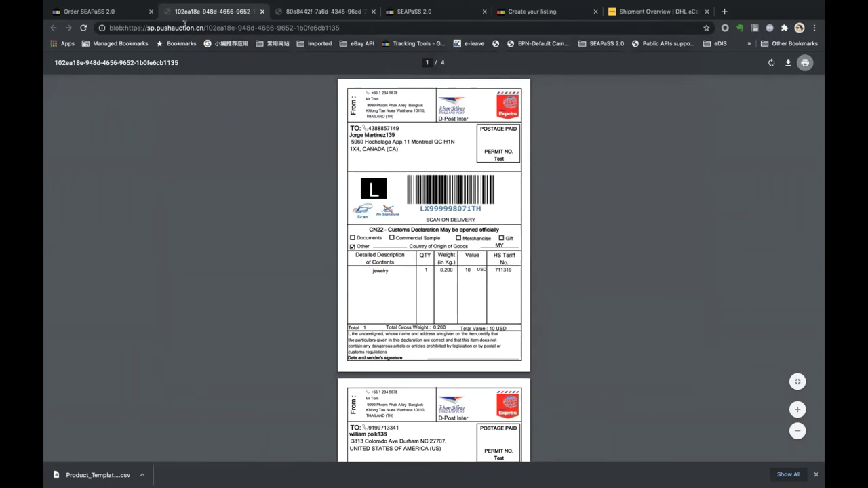
In SEAPaSS, display the Label printed packages and filter them by carrier Thailand Post and service EPacket.
click(99, 11)
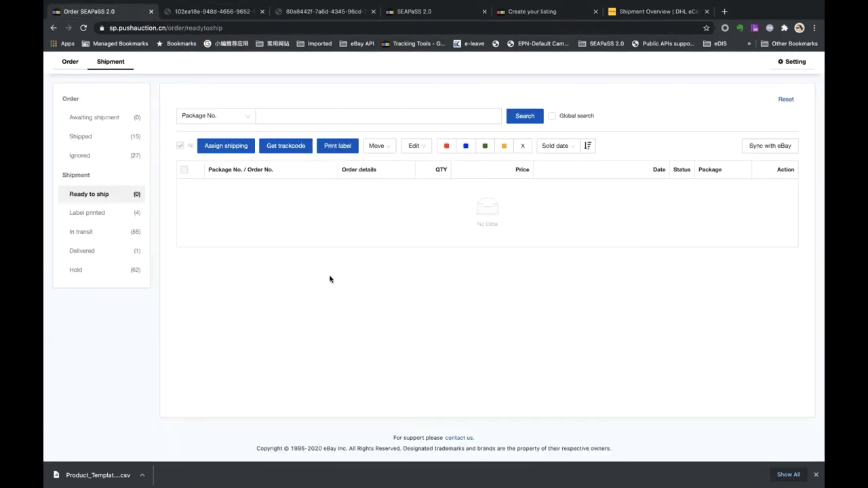
click(98, 213)
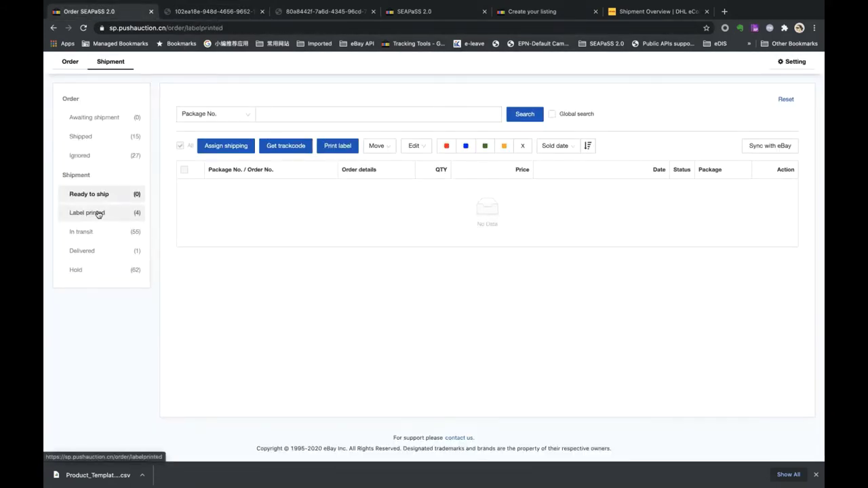
scroll(116, 358, down, 2)
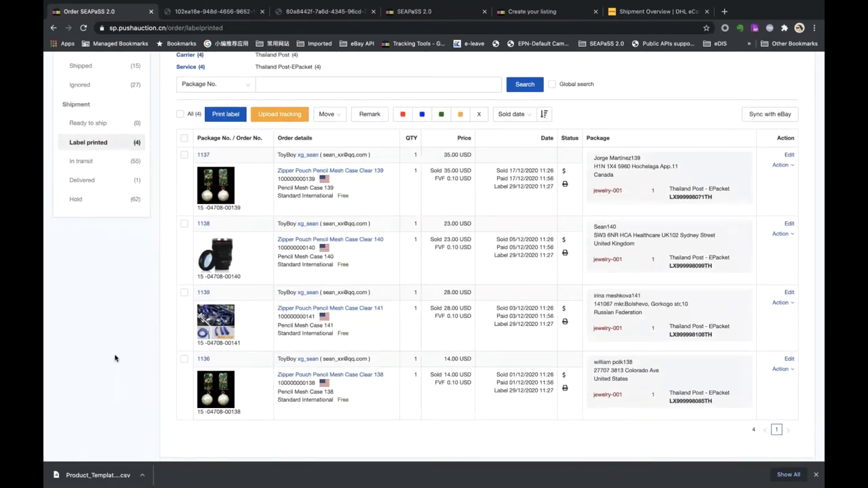
scroll(112, 350, up, 1)
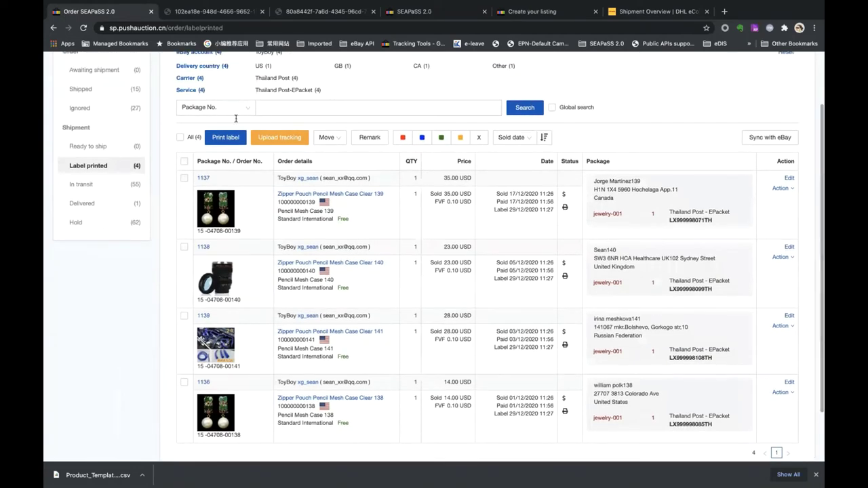
click(280, 79)
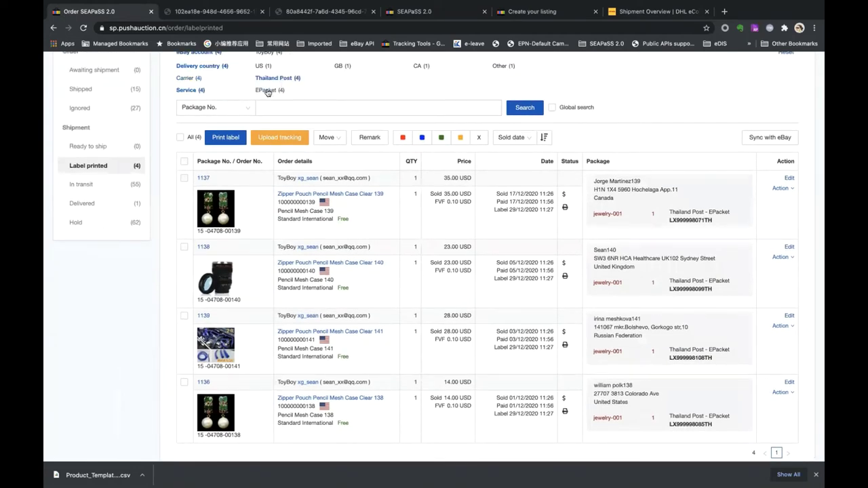
click(268, 91)
scroll(381, 101, down, 1)
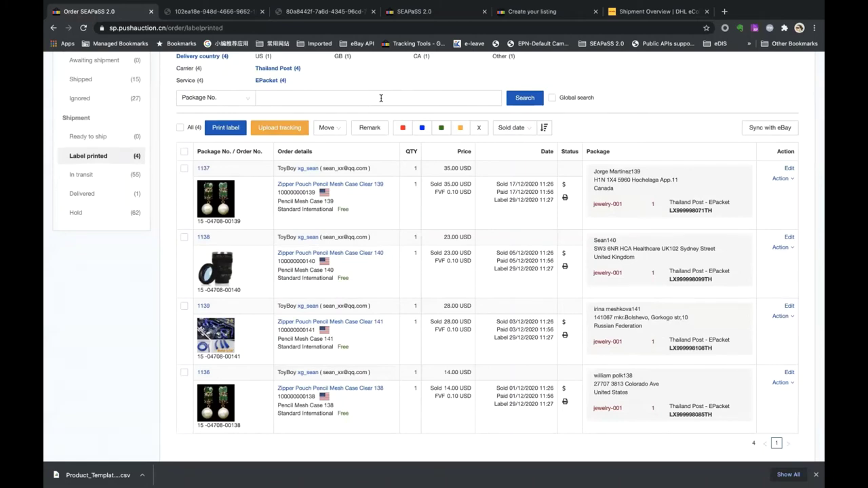
Select all filtered packages and upload their Thailand Post trackcodes to eBay, confirming that carrier processing is complete.
click(181, 128)
click(291, 130)
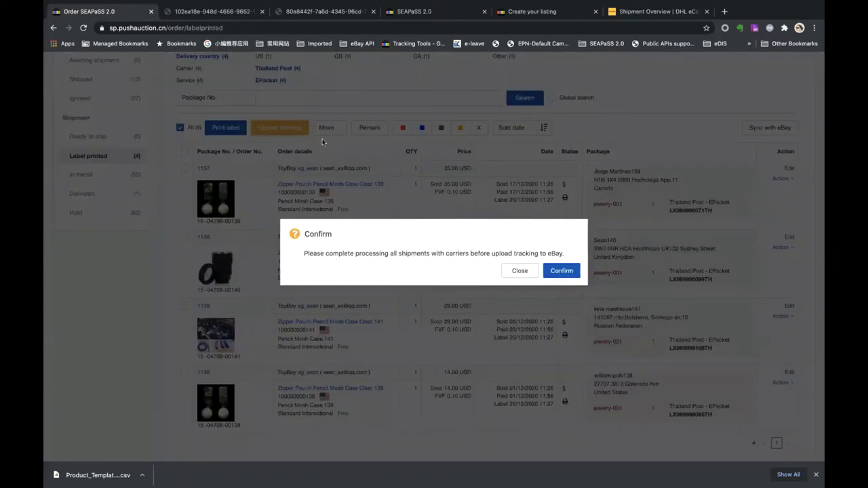
click(572, 271)
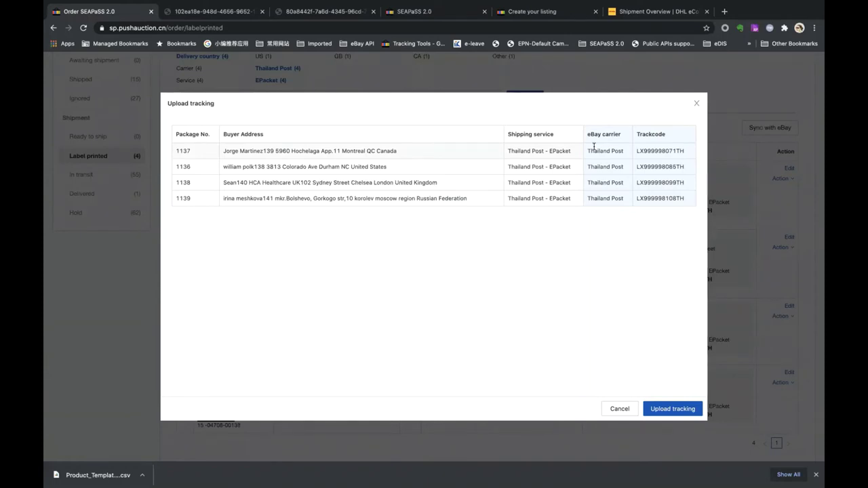
double_click(671, 155)
double_click(668, 166)
click(669, 183)
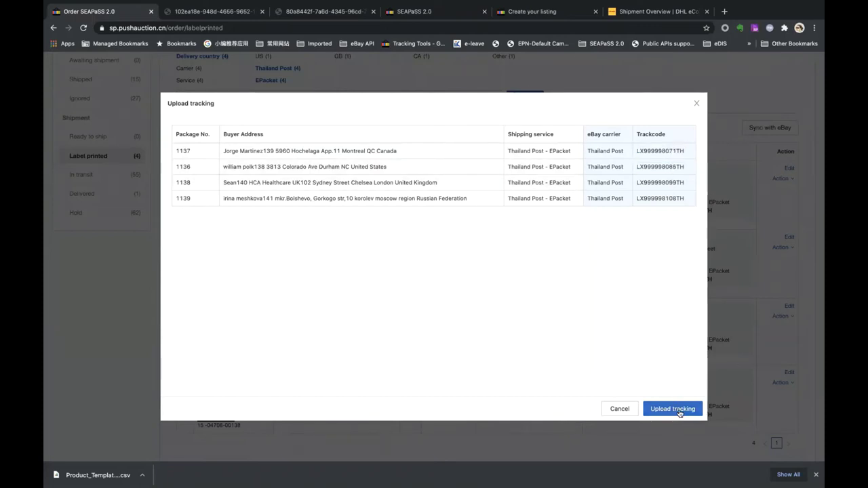
click(678, 409)
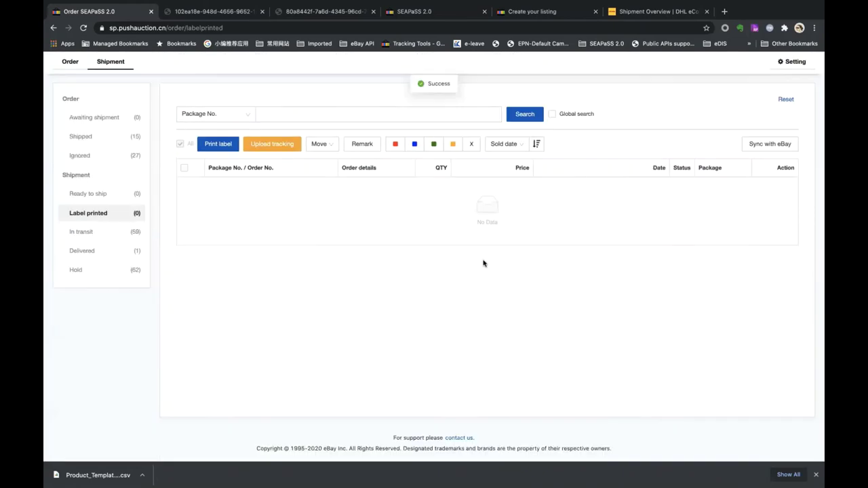
Examine the In transit list, checking the trackcodes of its Thailand Post - EPacket packages.
click(121, 232)
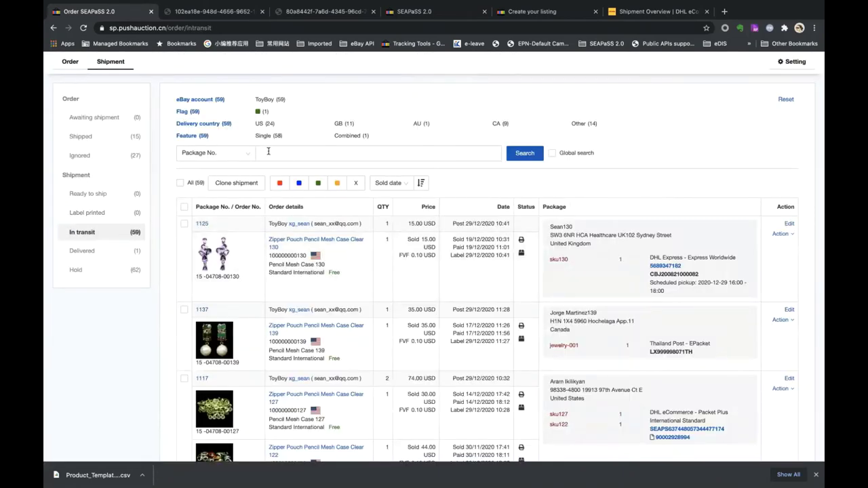
scroll(393, 307, down, 10)
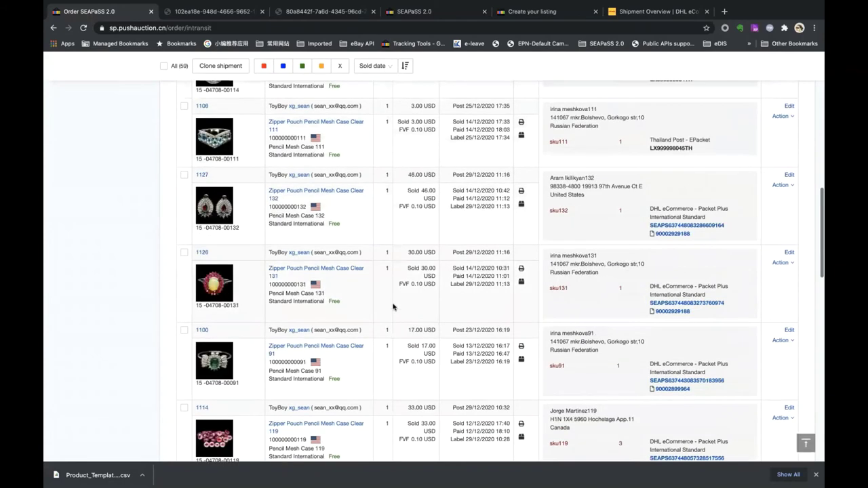
scroll(683, 201, up, 1)
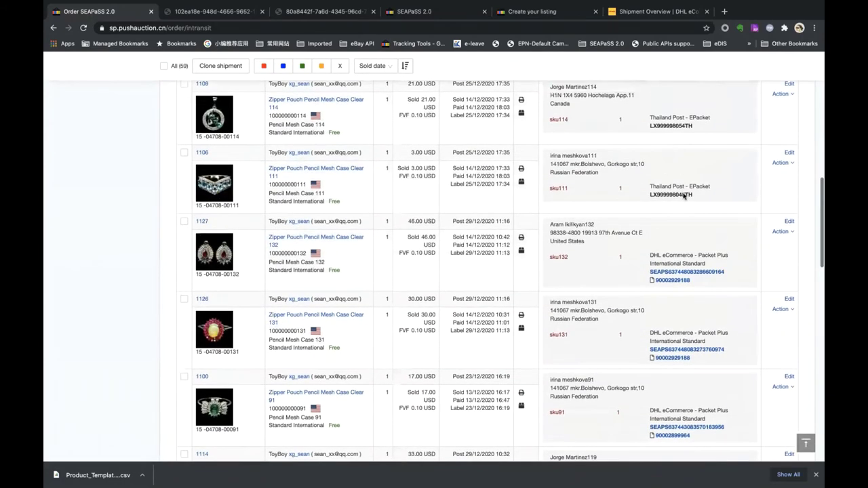
double_click(683, 201)
scroll(683, 201, up, 2)
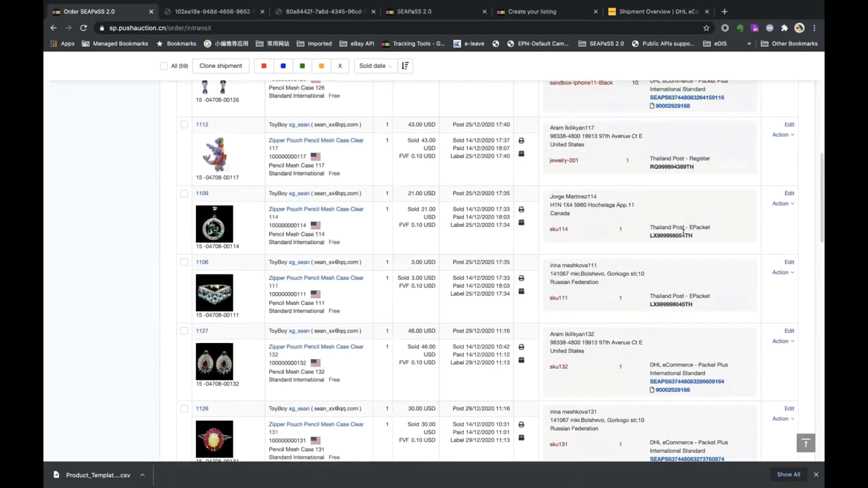
double_click(671, 236)
scroll(415, 201, up, 10)
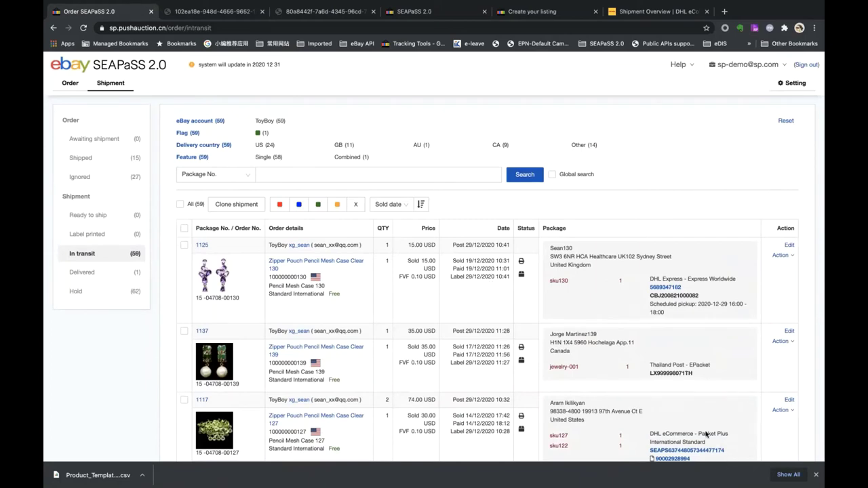
Display the Awaiting shipment orders and add five demo packages.
click(107, 217)
click(94, 138)
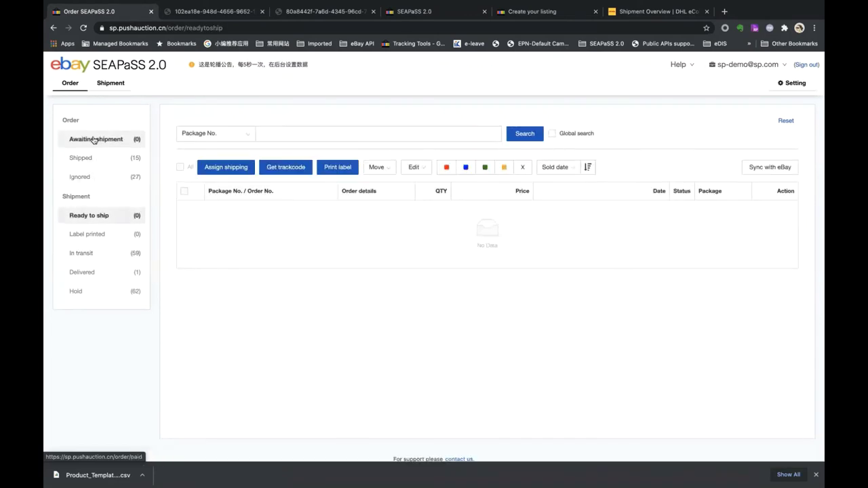
click(699, 166)
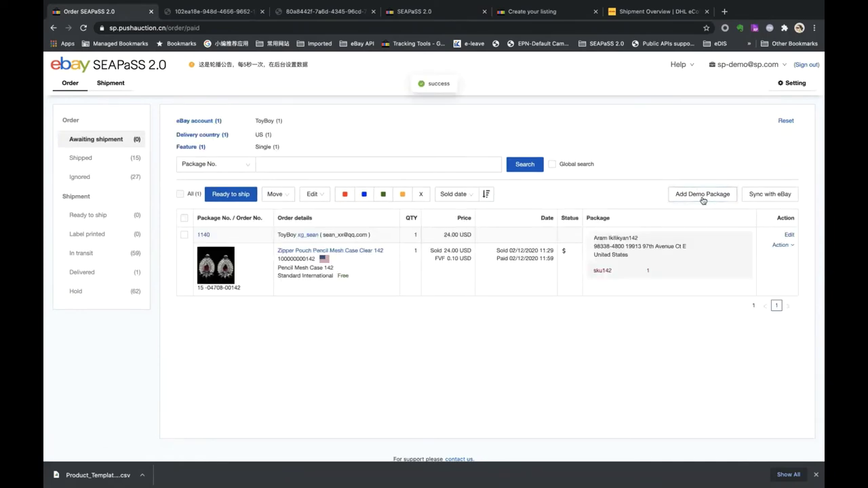
click(705, 196)
click(713, 200)
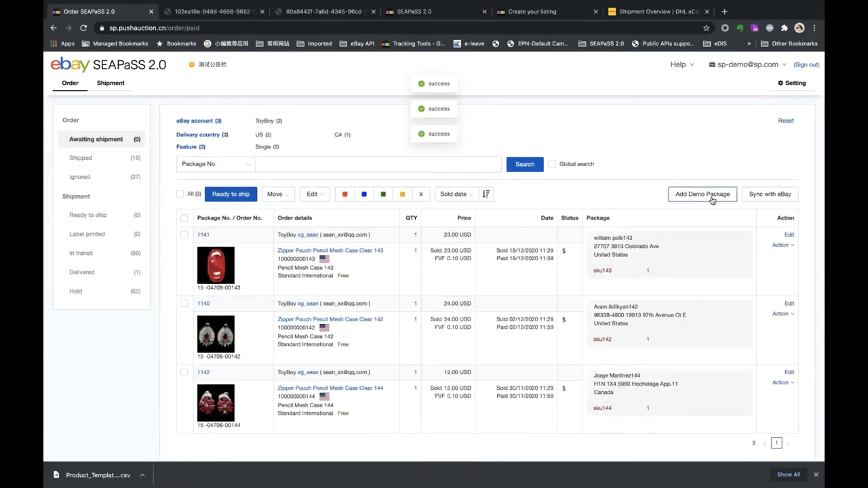
click(713, 200)
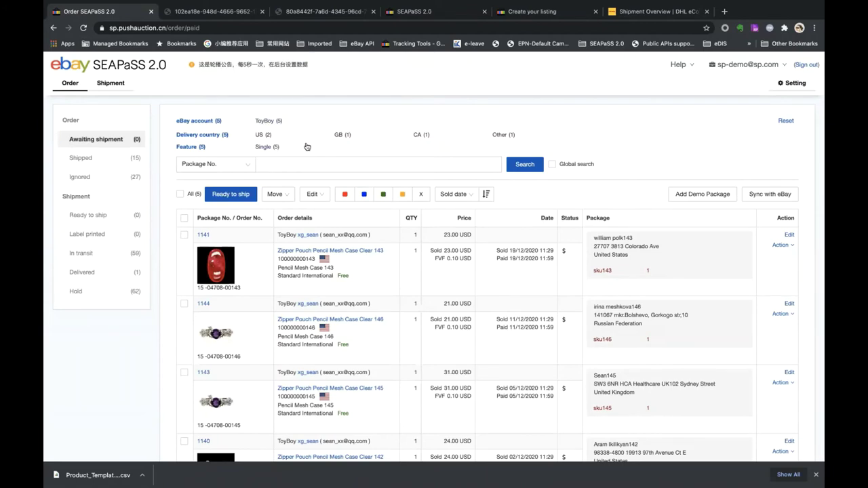
Filter the awaiting packages by delivery country, trying US, GB and CA, and reset the filters.
click(259, 135)
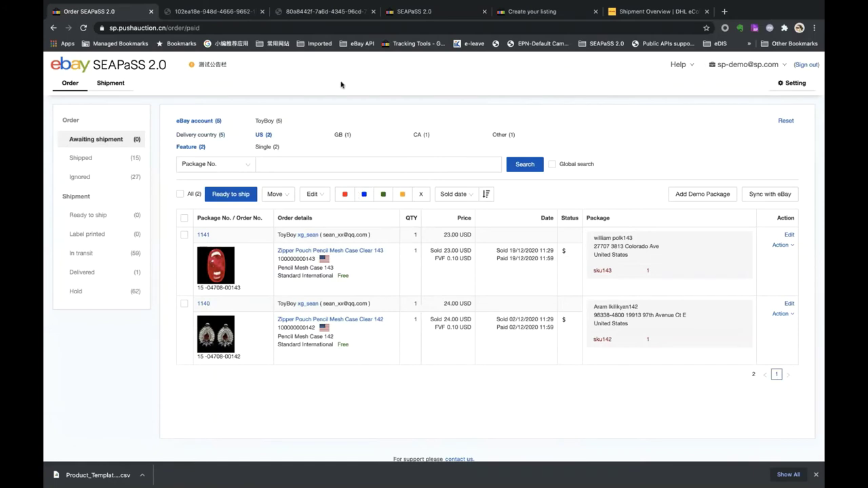
click(342, 135)
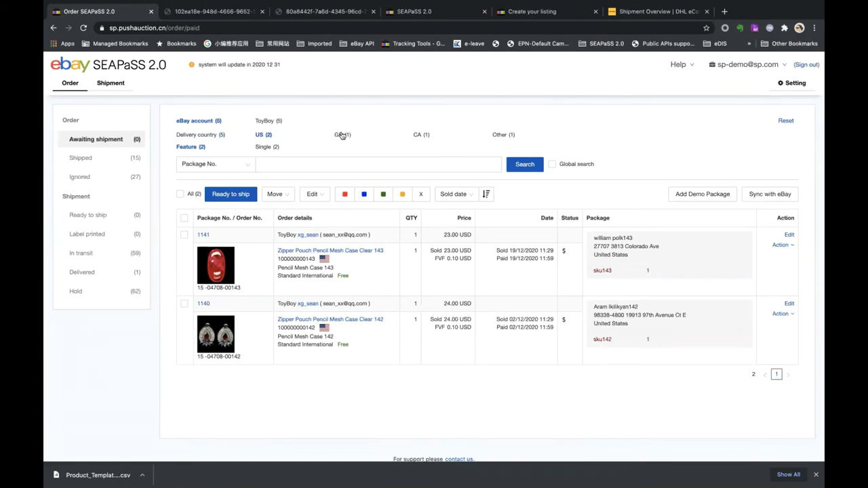
click(263, 135)
click(415, 136)
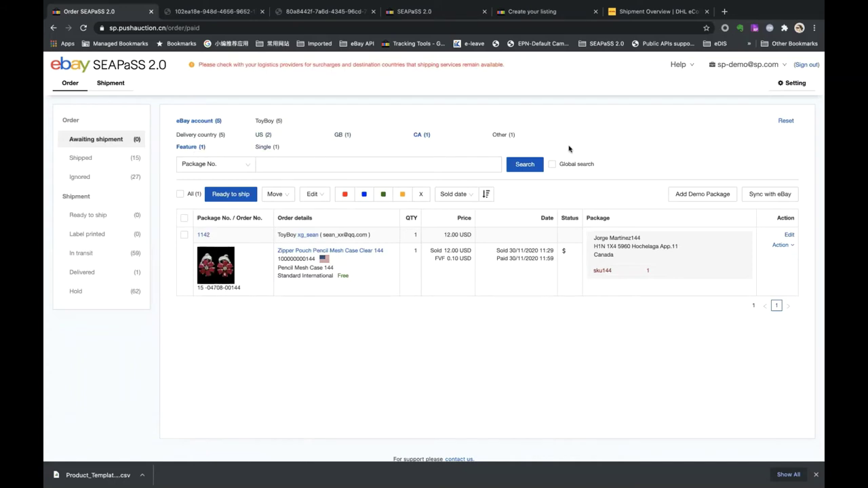
click(785, 121)
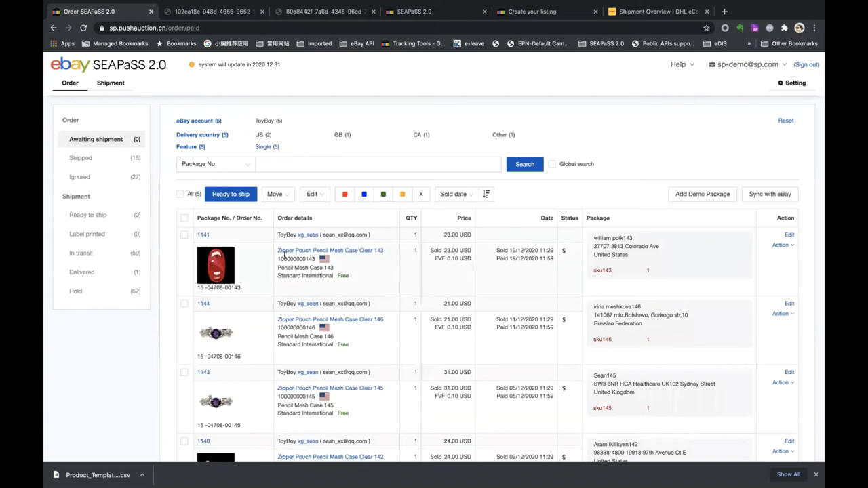
Look through the Delivered, In transit and Hold shipment lists to compare the packages in each status.
scroll(285, 258, down, 1)
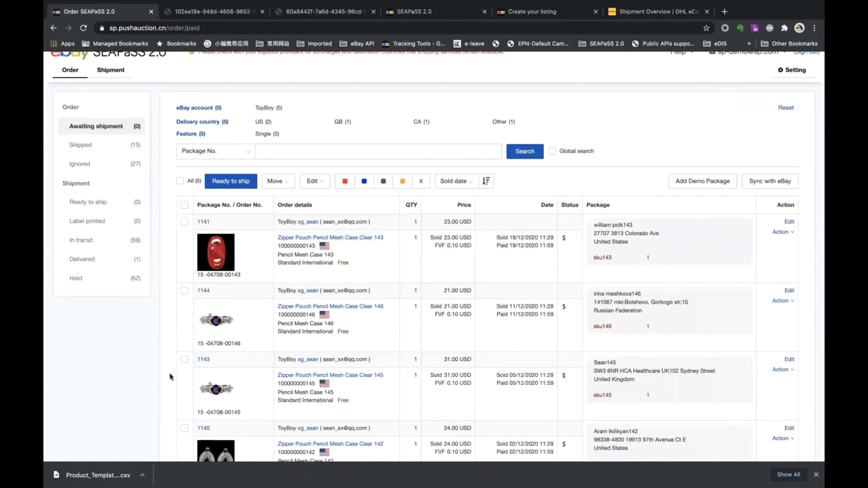
click(89, 248)
click(93, 261)
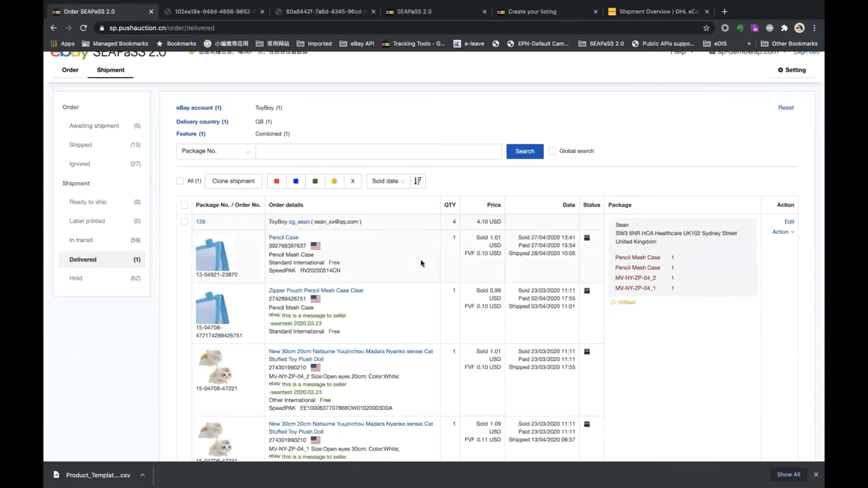
click(104, 250)
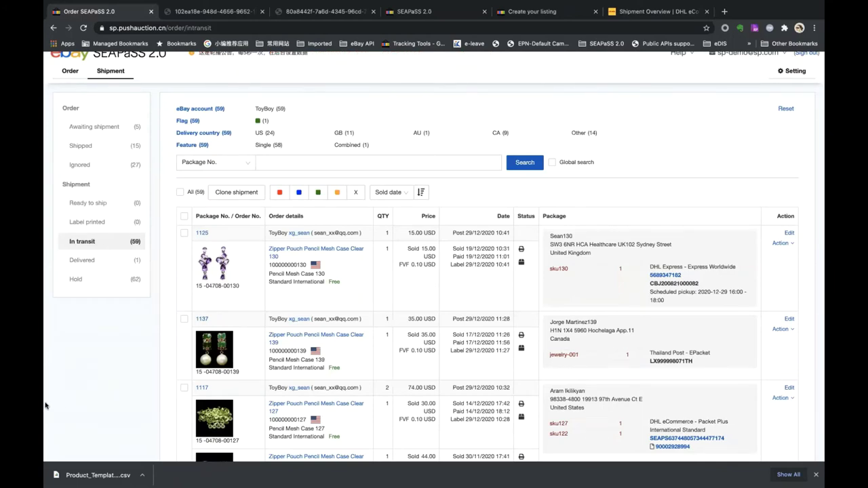
click(83, 262)
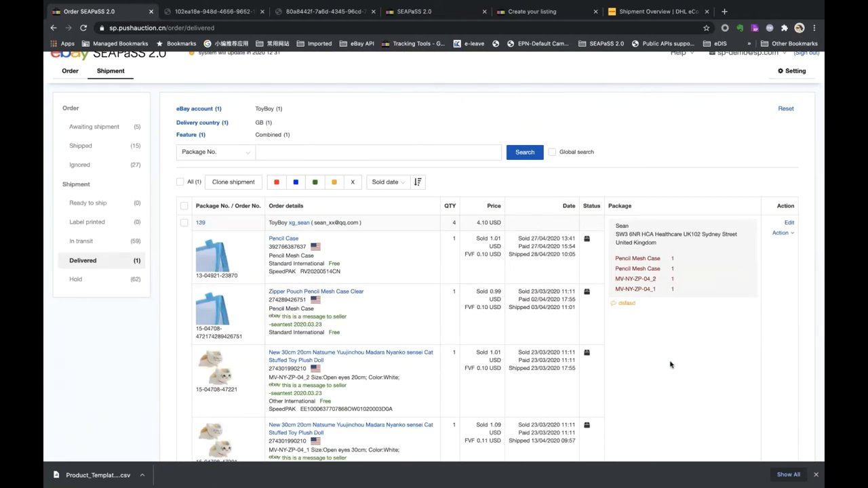
scroll(671, 365, down, 3)
click(102, 138)
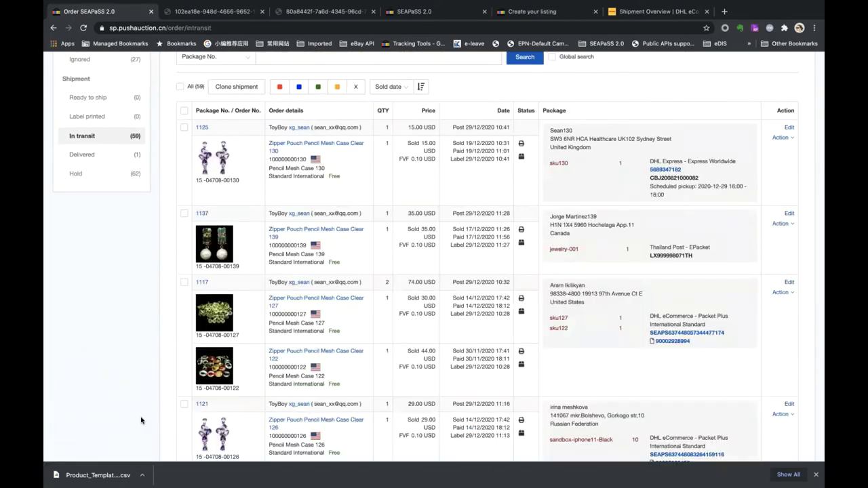
scroll(123, 364, up, 2)
click(78, 231)
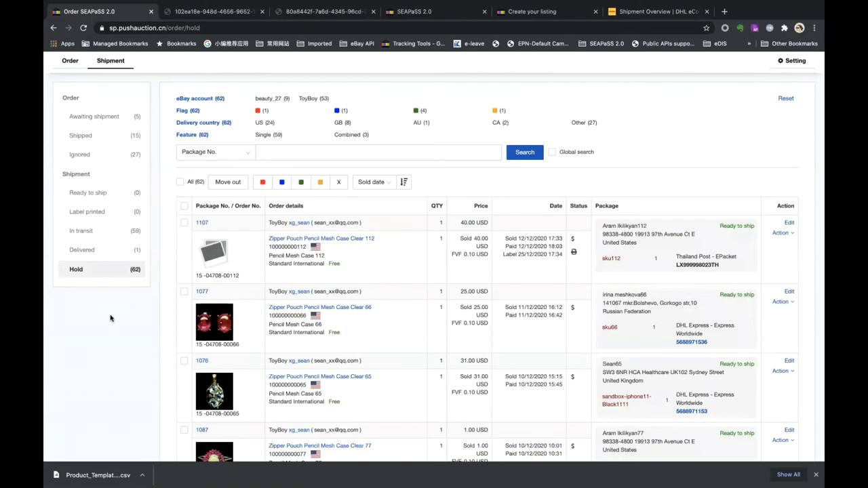
Mark the Pencil Mesh Case 143 package from Awaiting shipment as ready to ship and display the Ready to ship list.
click(117, 118)
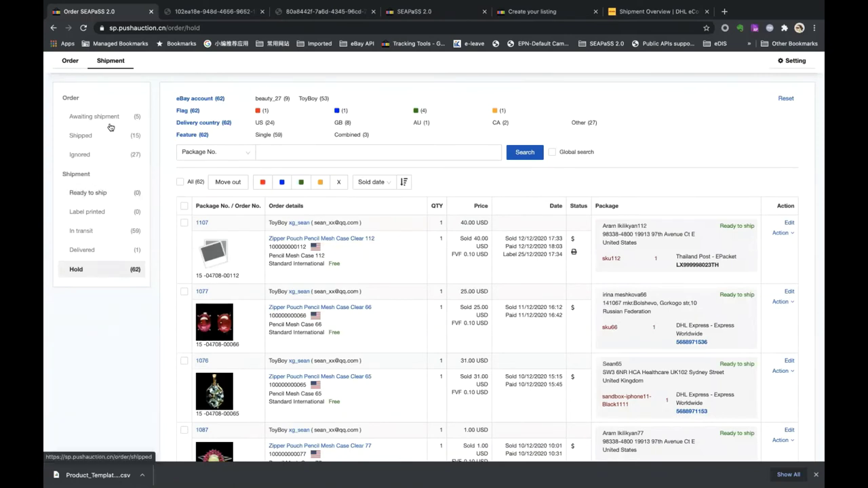
click(184, 212)
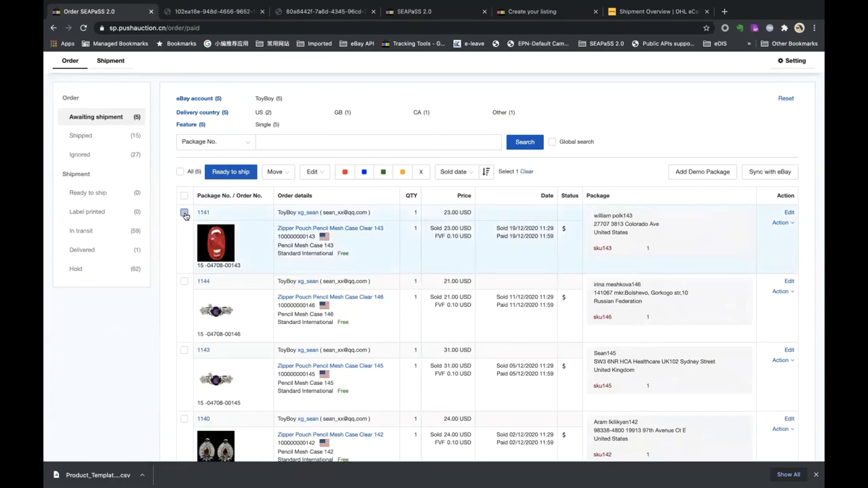
click(243, 174)
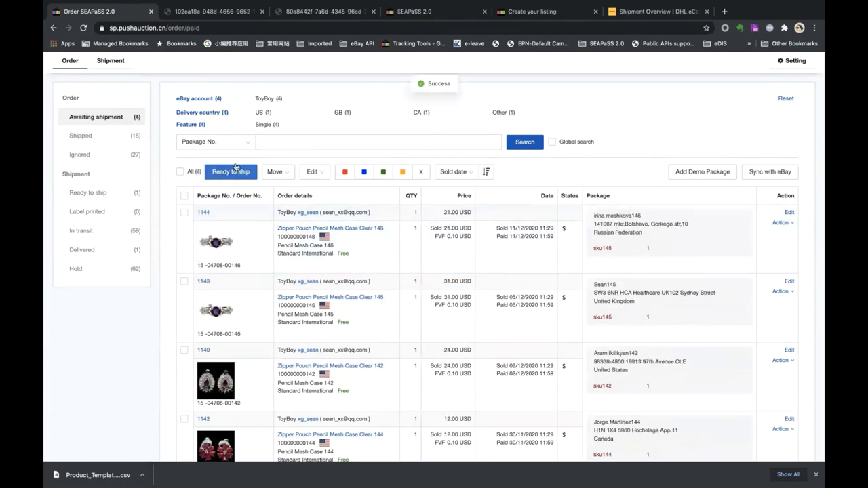
click(108, 194)
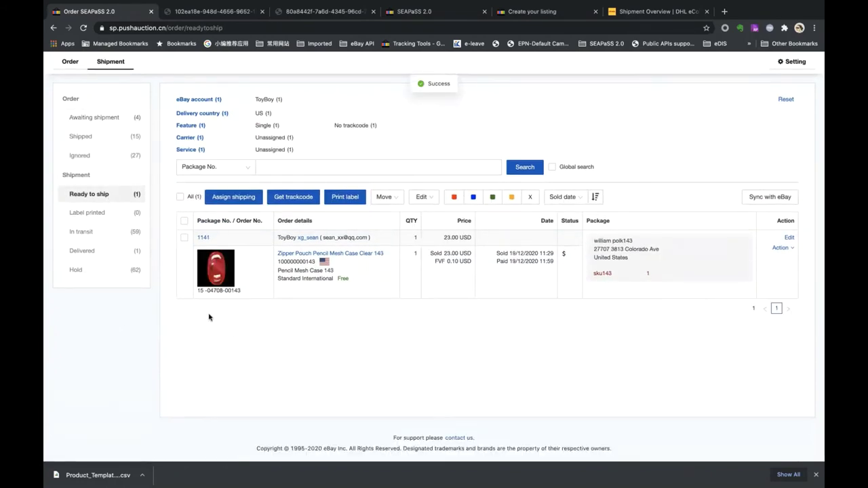
Move the Pencil Mesh Case 143 package from Ready to ship to Hold and display the Hold list.
click(183, 223)
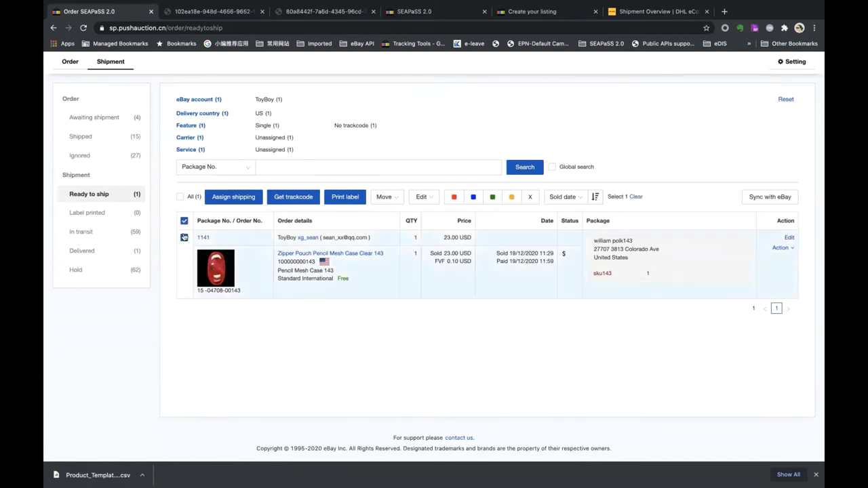
click(185, 239)
click(185, 239)
click(390, 201)
click(384, 217)
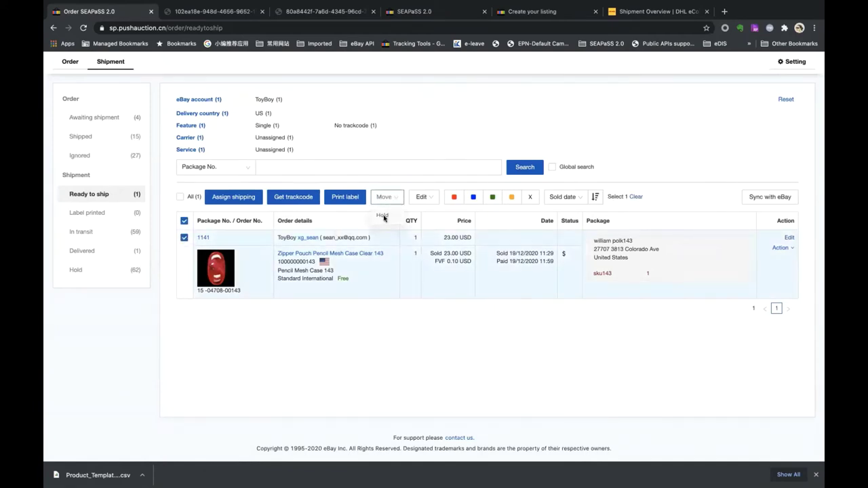
click(90, 272)
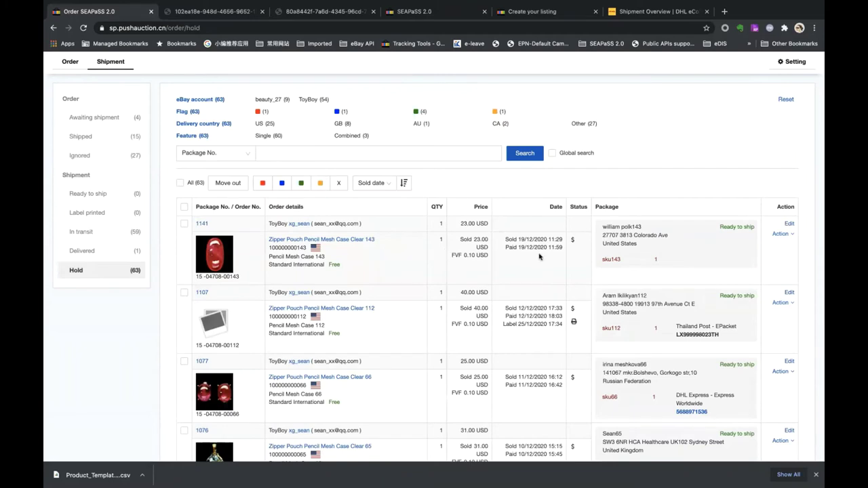
Move the Pencil Mesh Case 143 package out of Hold and display the Ready to ship list.
click(184, 224)
click(227, 183)
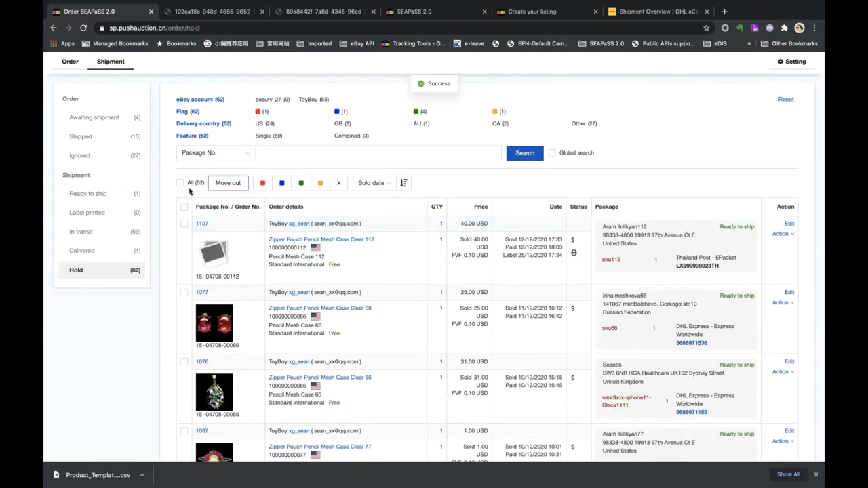
click(103, 195)
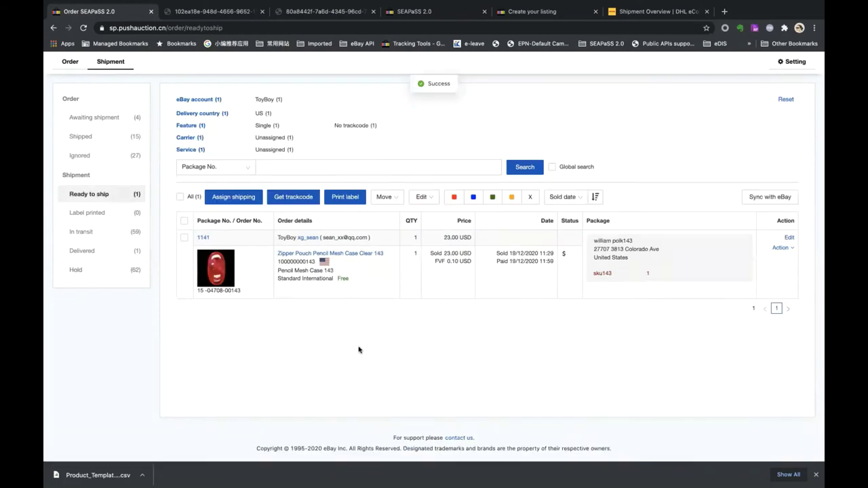
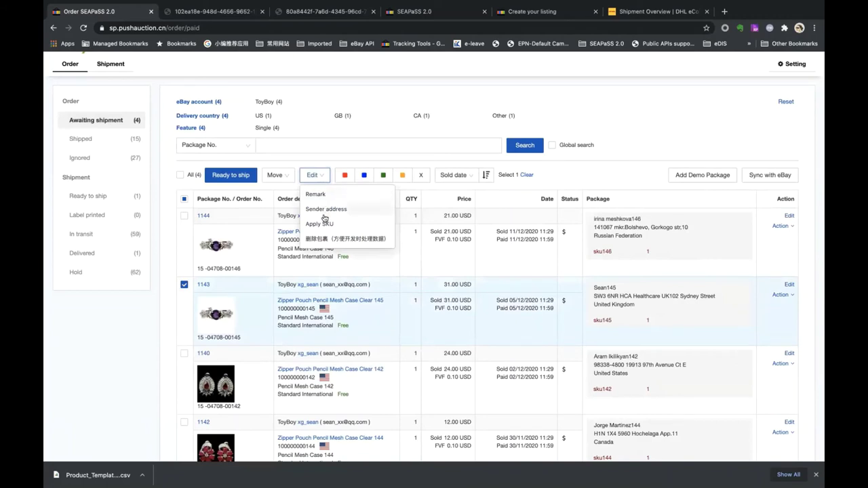
Move the selected Pencil Mesh Case 145 package to Ignored and add one demo package to Awaiting shipment.
mouse_move(285, 179)
click(278, 194)
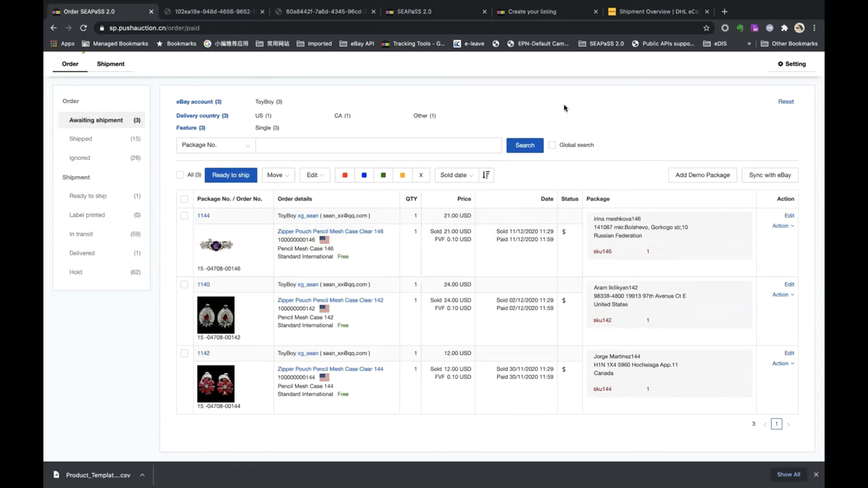
click(713, 179)
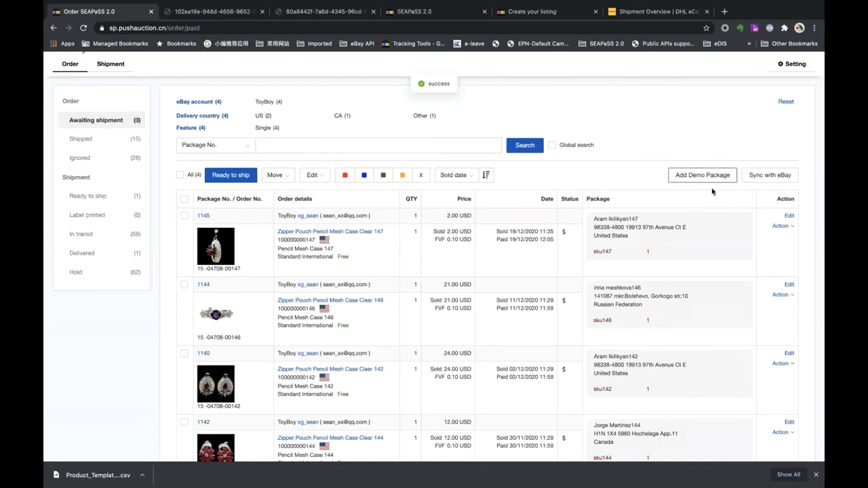
Move the Pencil Mesh Case 146 and Pencil Mesh Case 144 packages from Awaiting shipment to Ignored.
scroll(712, 191, down, 1)
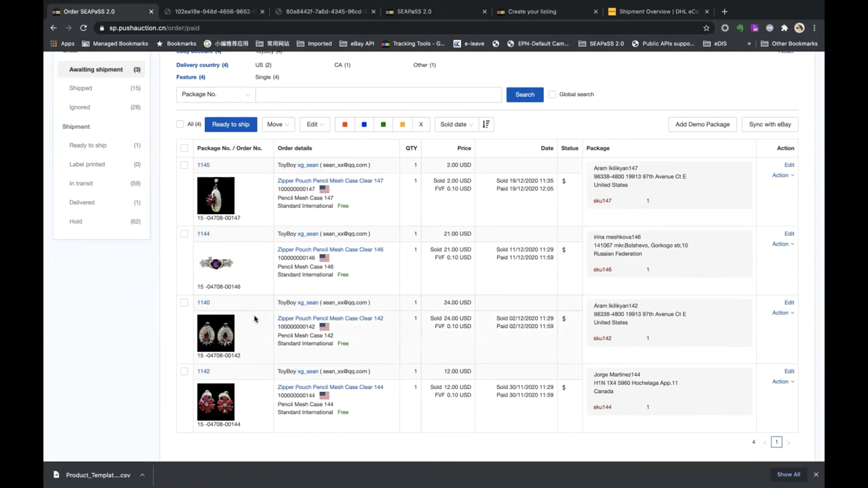
click(185, 235)
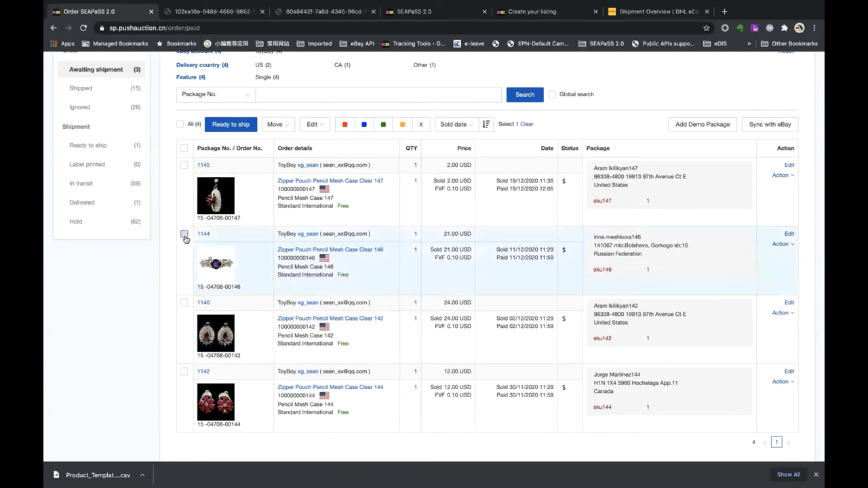
click(276, 124)
click(278, 144)
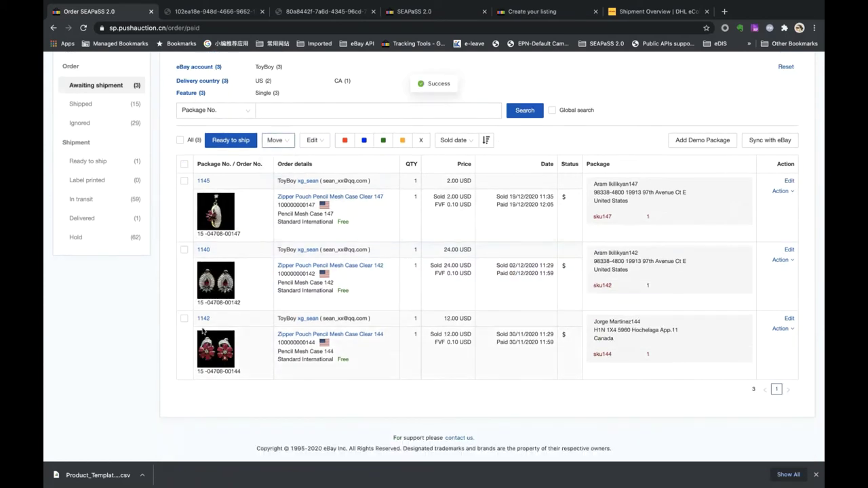
click(184, 319)
click(286, 141)
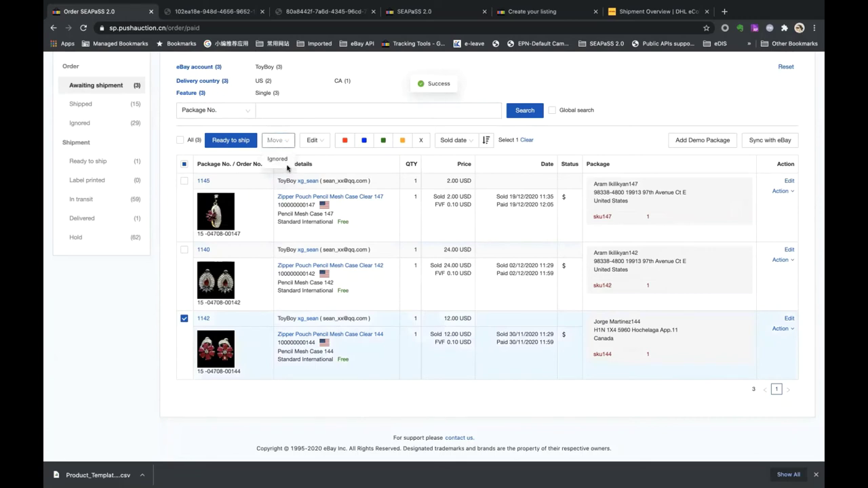
click(280, 160)
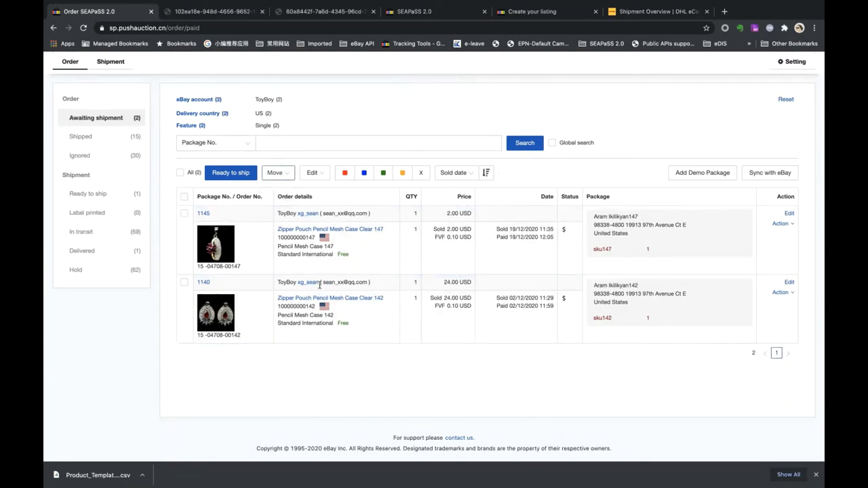
Compare the buyer IDs and recipient names of the two remaining Awaiting shipment packages.
drag(320, 282, 297, 282)
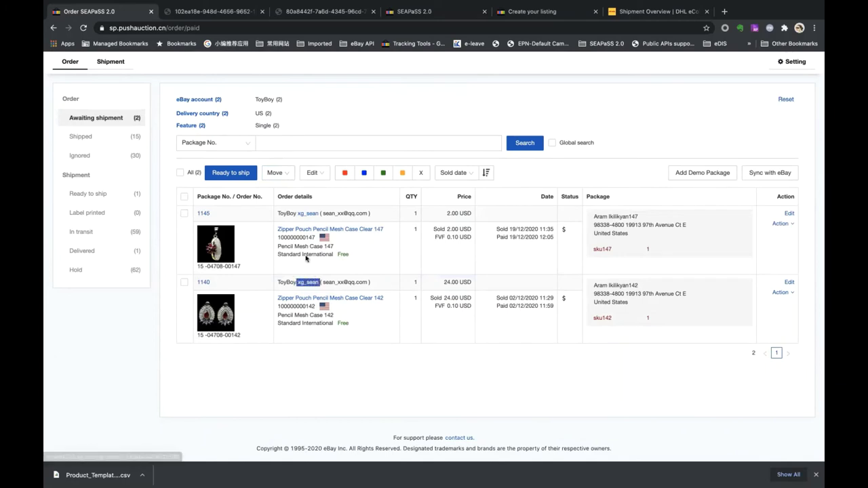
drag(319, 213, 297, 213)
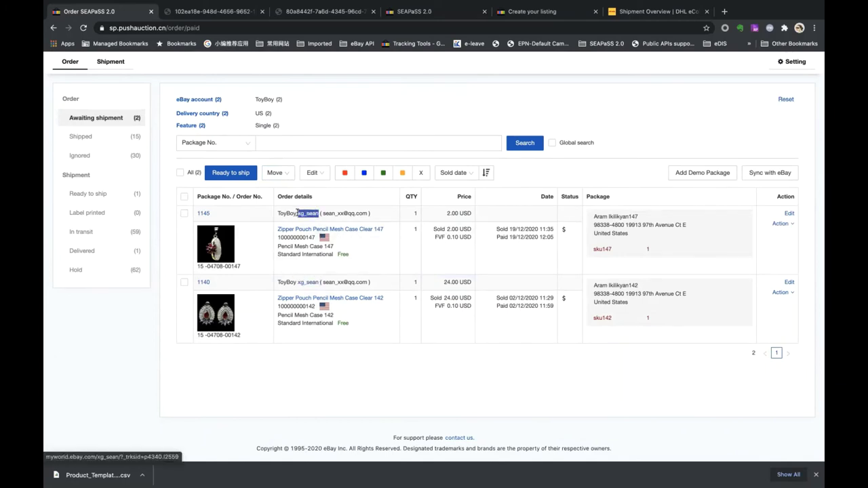
click(652, 253)
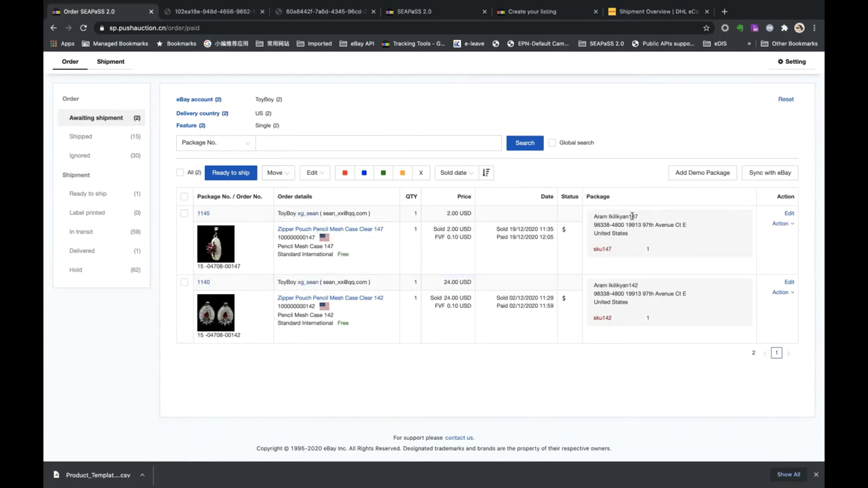
double_click(632, 216)
click(655, 220)
double_click(632, 286)
click(653, 291)
drag(626, 285, 639, 286)
click(641, 287)
Remove the 147 suffix from the recipient's contact name on the Pencil Mesh Case 147 package and save the package.
click(789, 214)
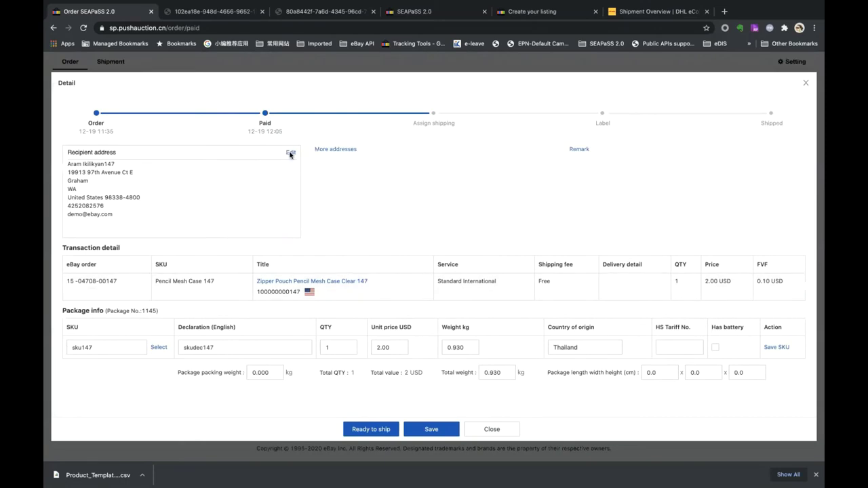
click(290, 154)
drag(366, 160, 379, 160)
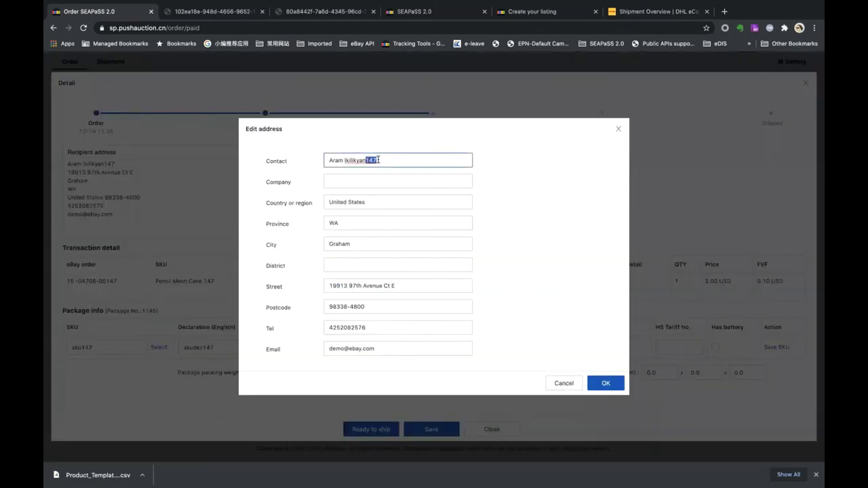
key(BackSpace)
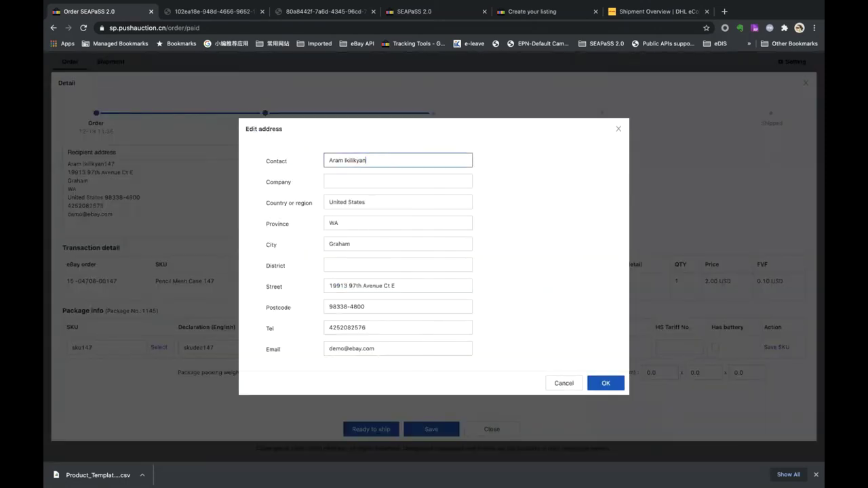
click(606, 384)
click(432, 429)
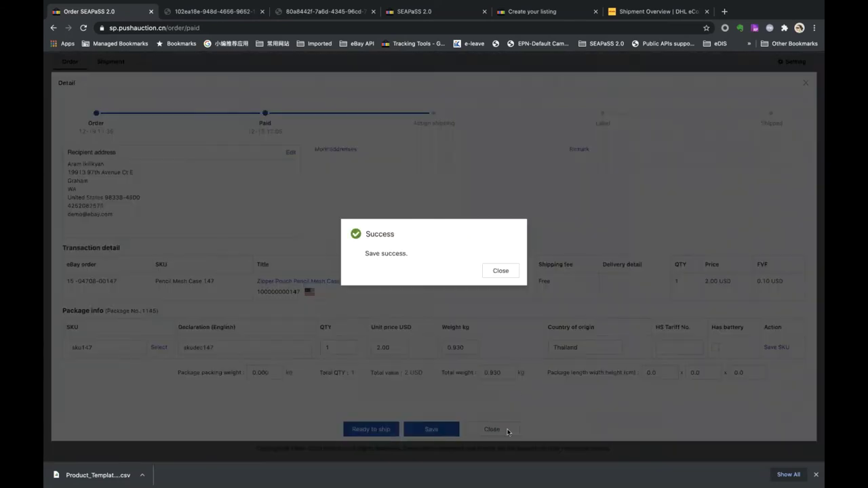
click(501, 272)
click(491, 429)
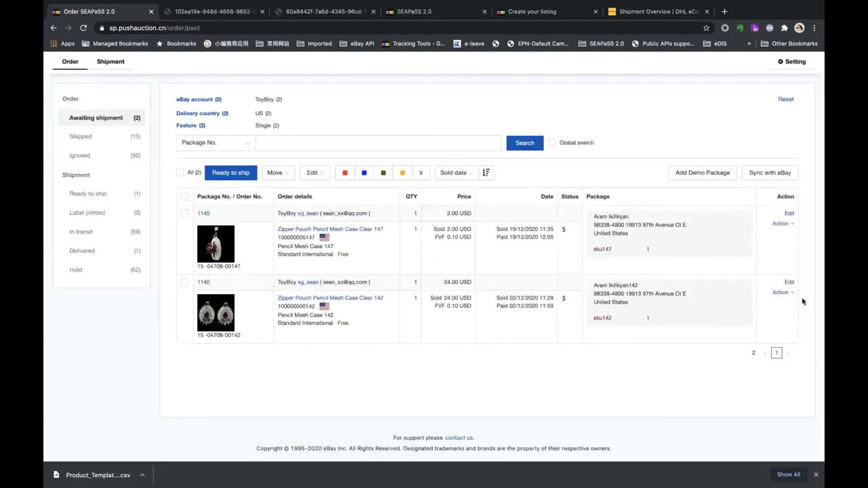
Remove the 142 suffix from the recipient's contact name on the Pencil Mesh Case 142 package and save the package.
click(789, 282)
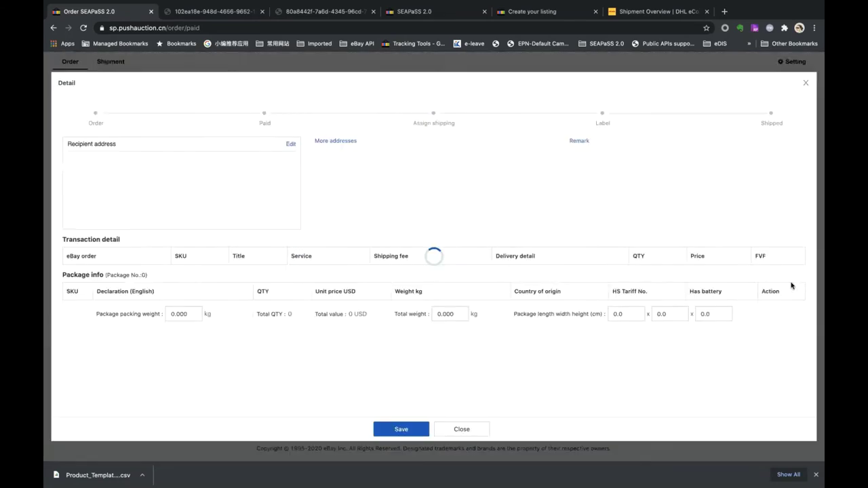
click(290, 151)
drag(367, 161, 392, 160)
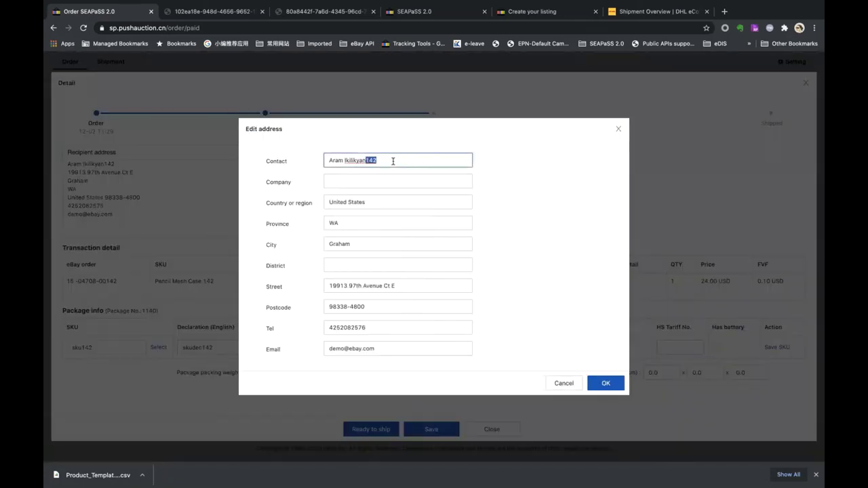
key(BackSpace)
click(604, 384)
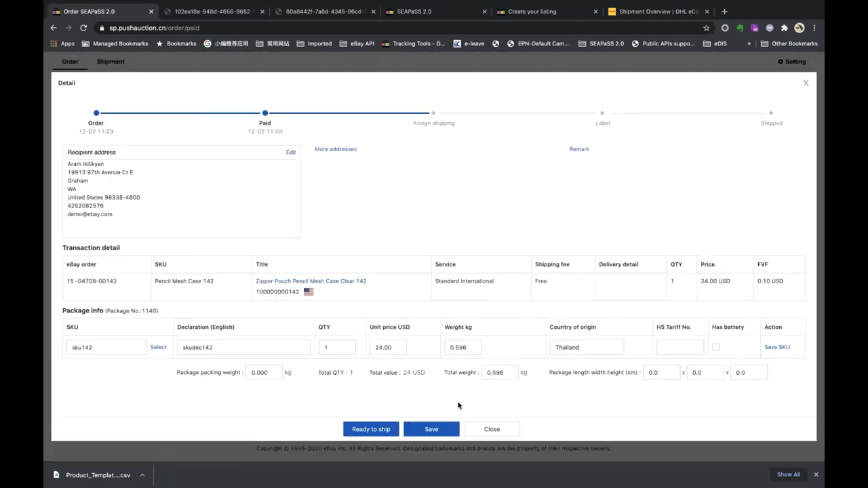
click(431, 429)
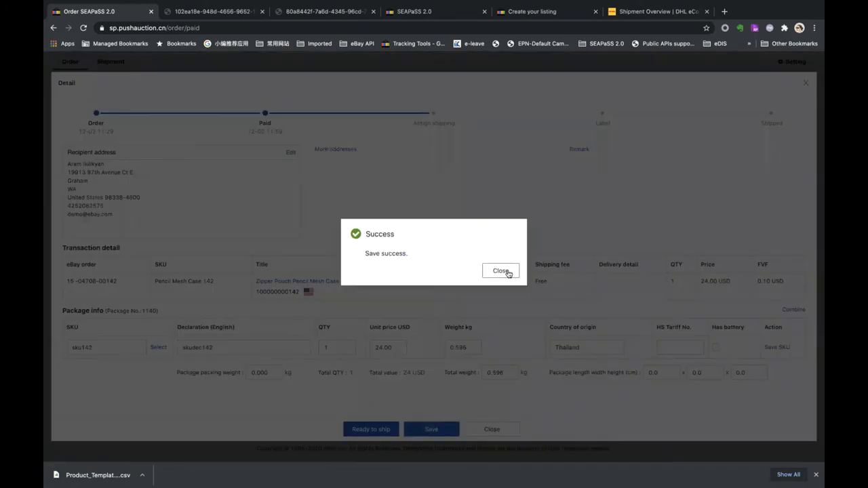
click(501, 271)
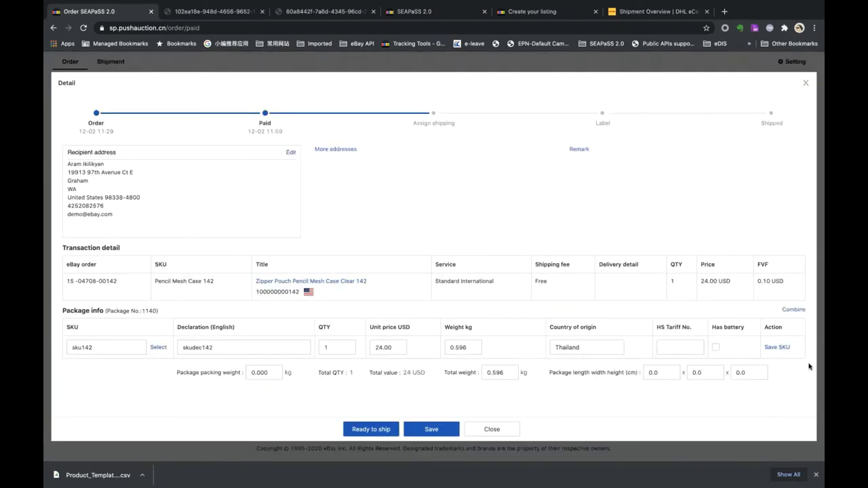
Combine the Pencil Mesh Case 147 order into the Pencil Mesh Case 142 package.
click(798, 311)
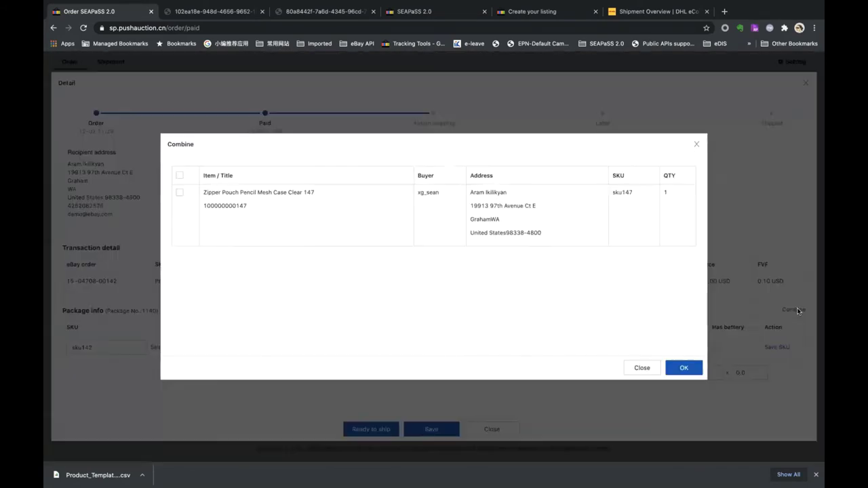
click(180, 175)
click(685, 370)
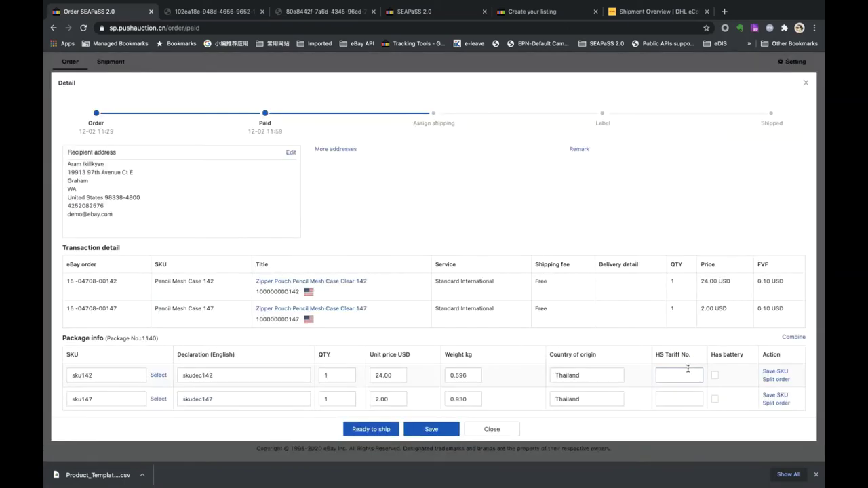
Split the Pencil Mesh Case 142 order out of the combined package and try to save the package details.
scroll(416, 381, down, 1)
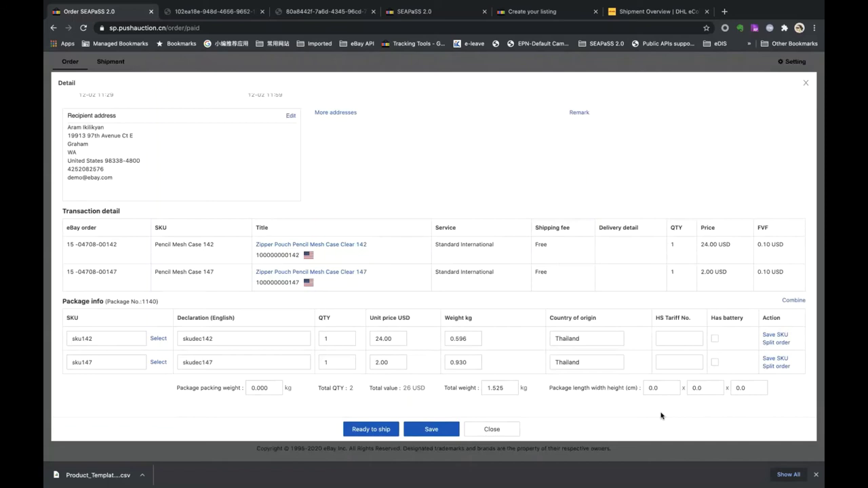
click(774, 343)
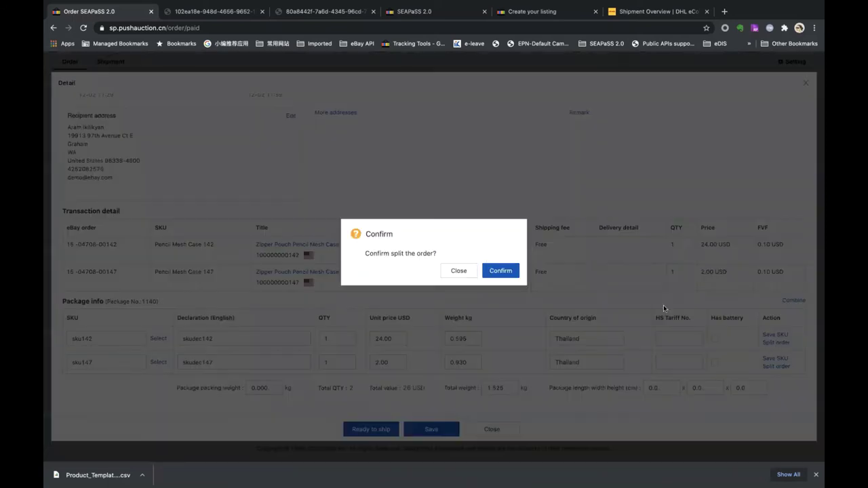
click(503, 270)
click(432, 430)
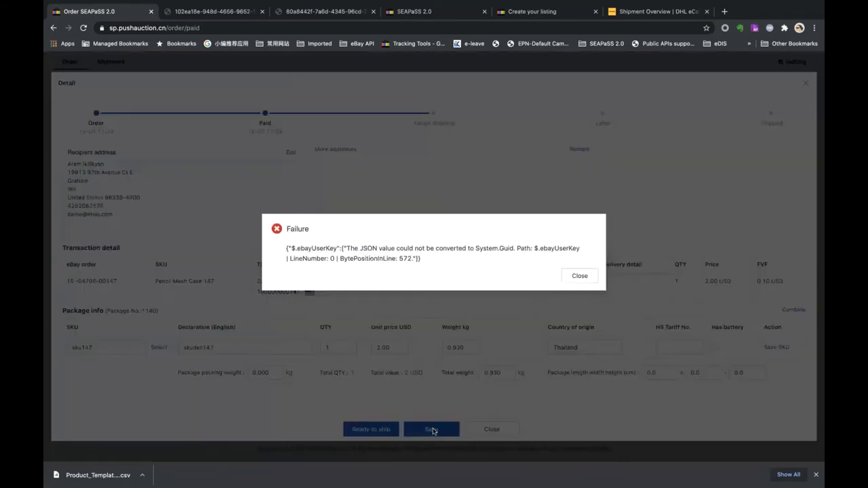
Retry saving the Pencil Mesh Case 147 package details and reload the awaiting shipment list.
click(580, 276)
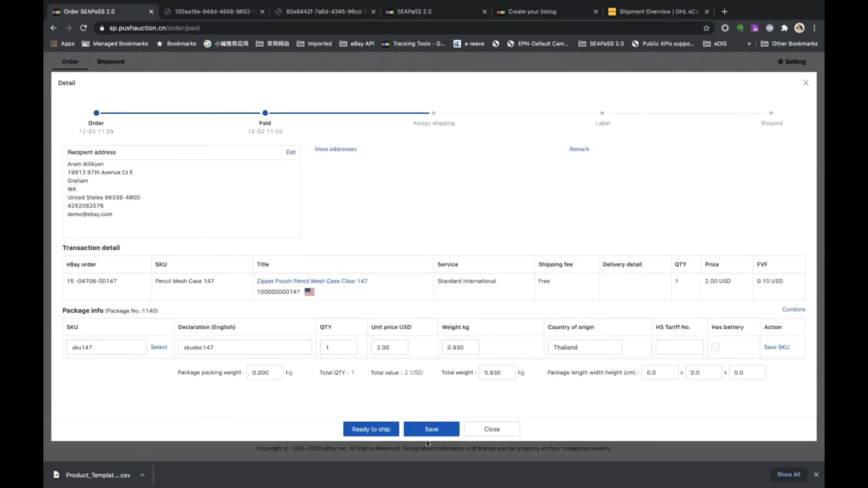
click(430, 430)
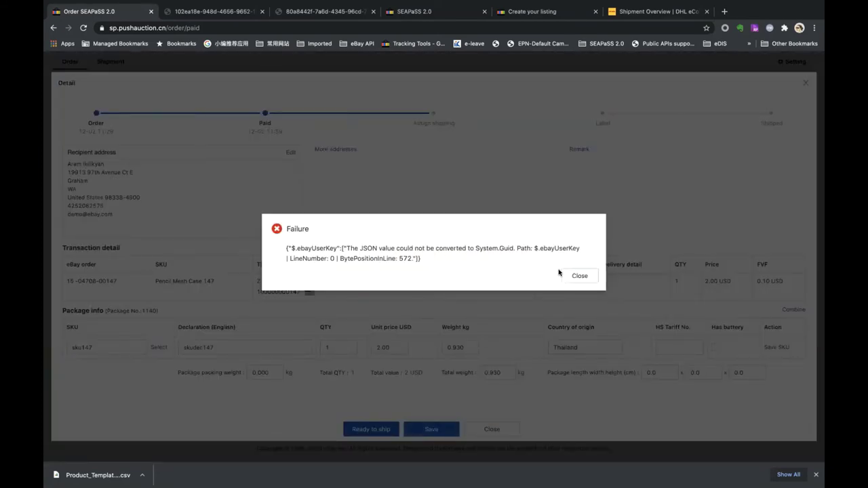
click(584, 279)
drag(585, 257, 330, 153)
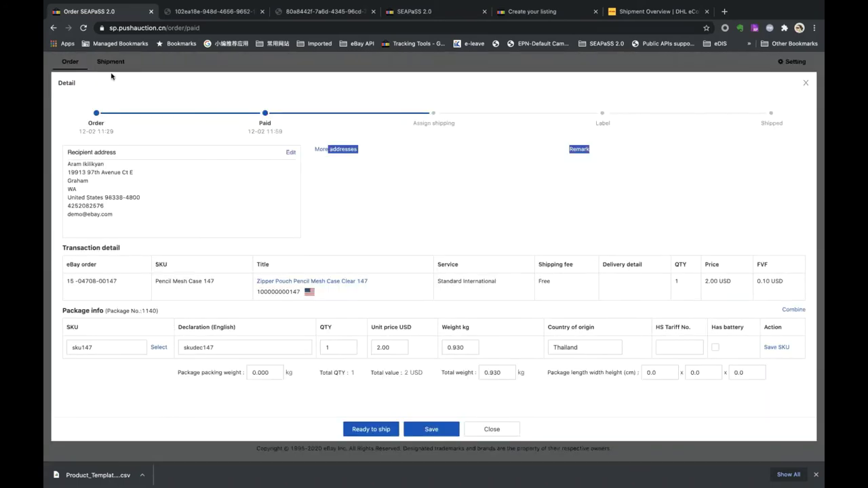
click(84, 28)
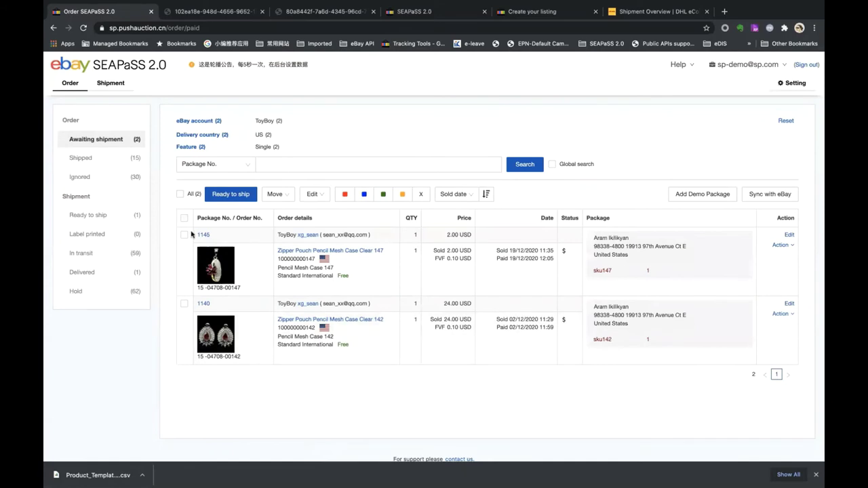
drag(456, 260, 587, 403)
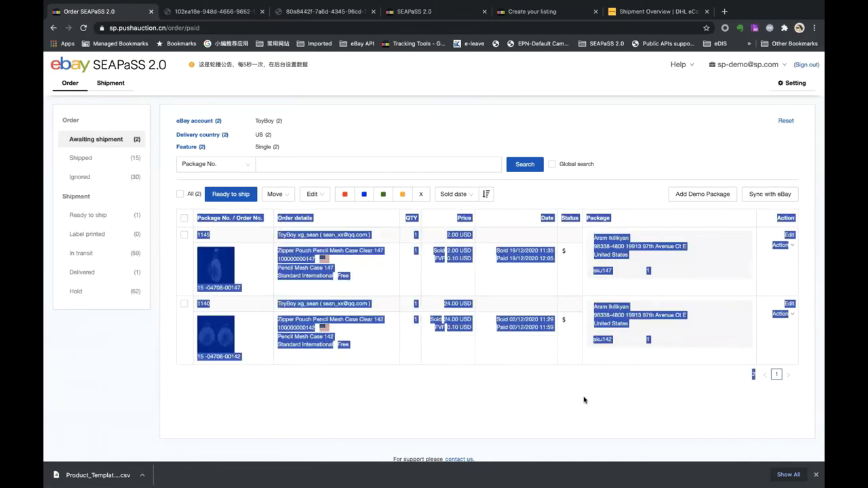
click(584, 400)
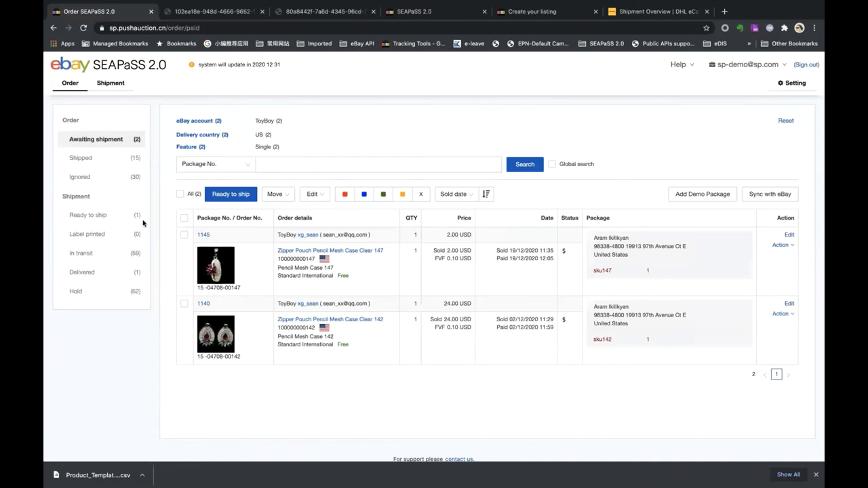
Assign the Thailand Post - Register shipping service to all packages in the Ready to ship list.
click(88, 215)
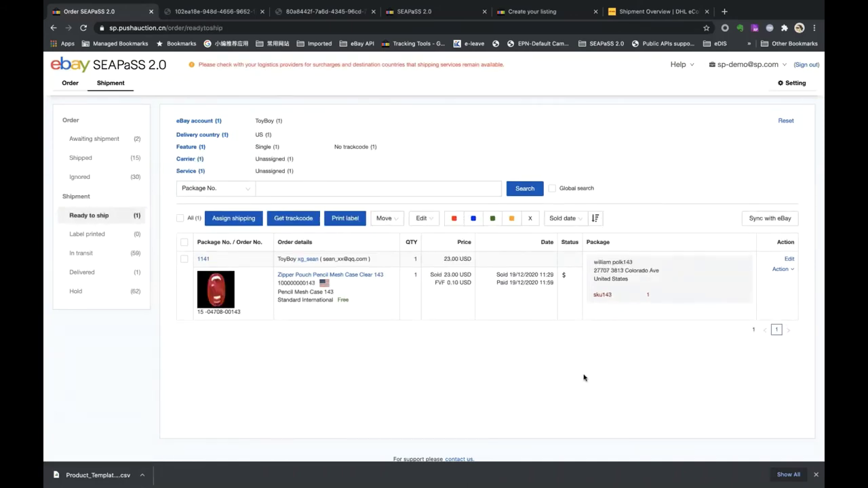
click(181, 218)
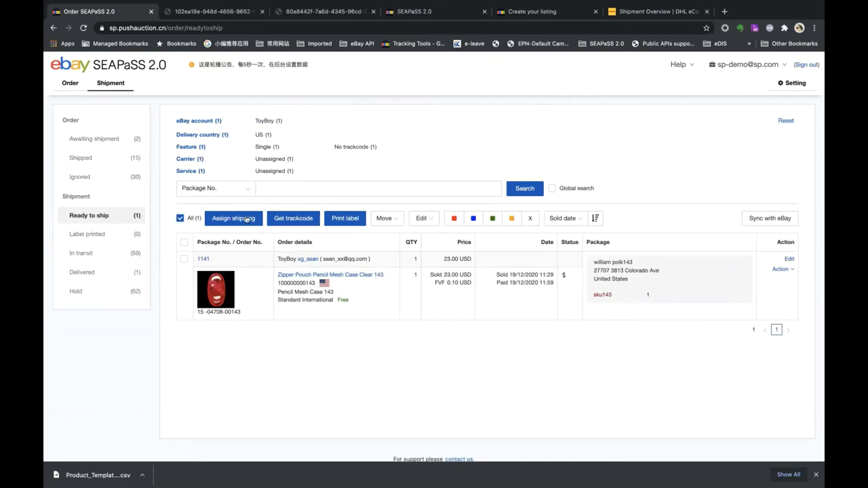
click(242, 219)
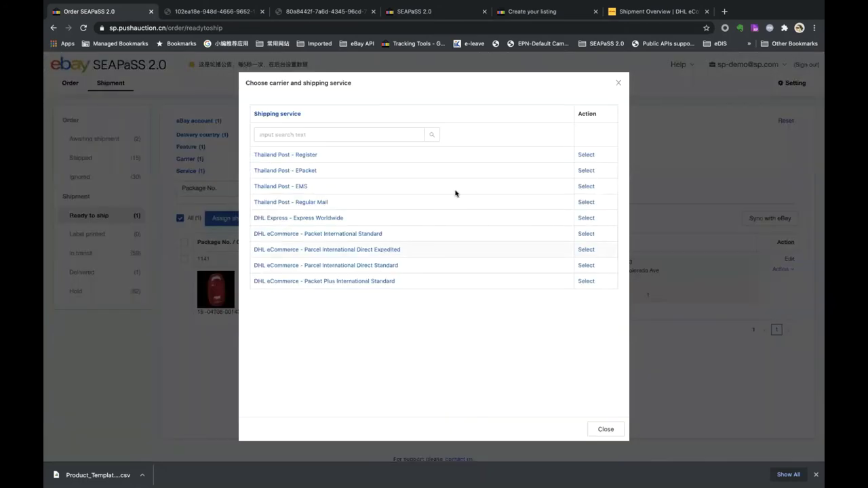
click(299, 156)
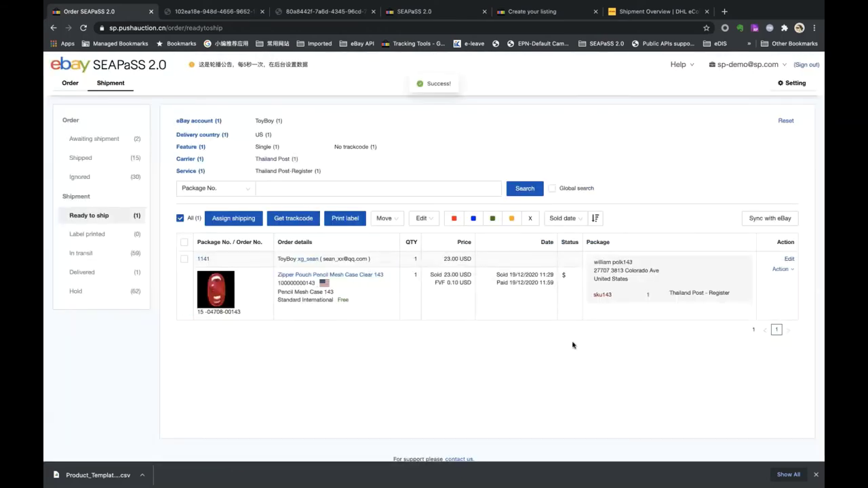
Get a trackcode for the Pencil Mesh Case 143 package.
click(302, 221)
click(518, 271)
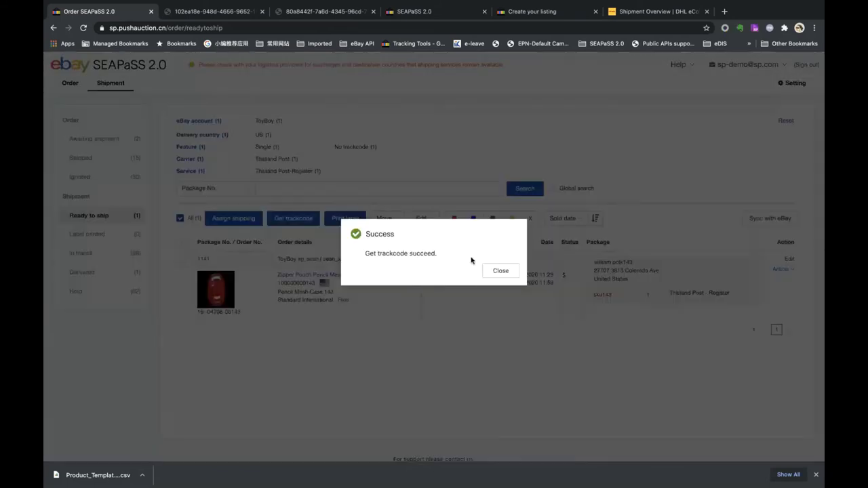
click(501, 271)
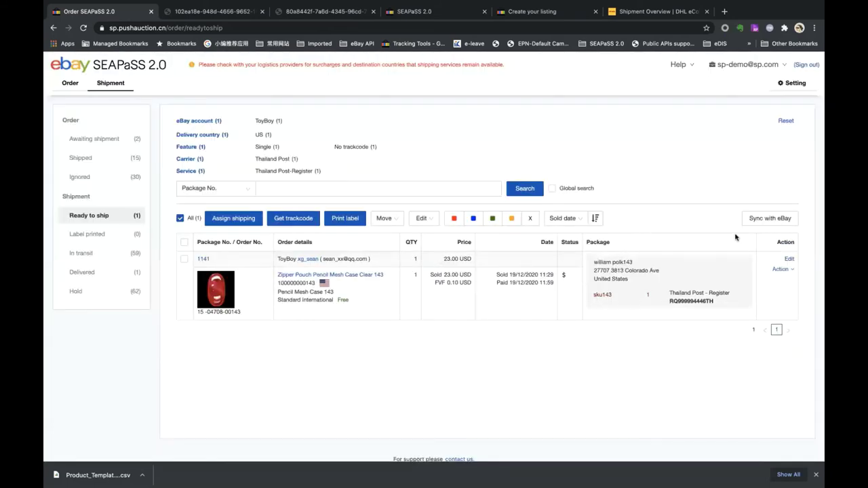
Cancel the Thailand Post trackcode in the Pencil Mesh Case 143 package details.
click(789, 259)
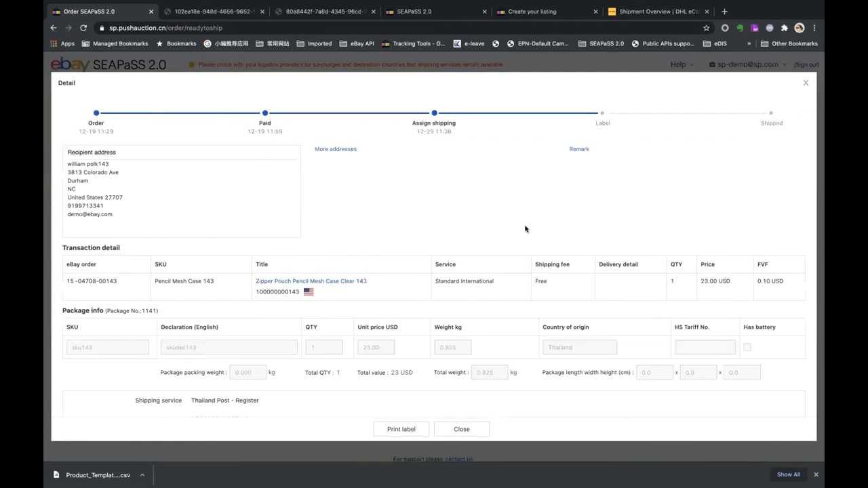
scroll(528, 229, down, 1)
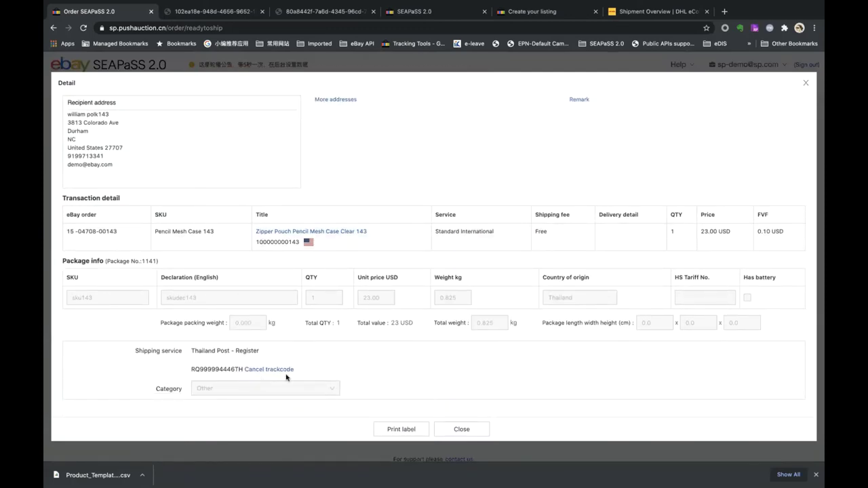
drag(309, 370, 247, 371)
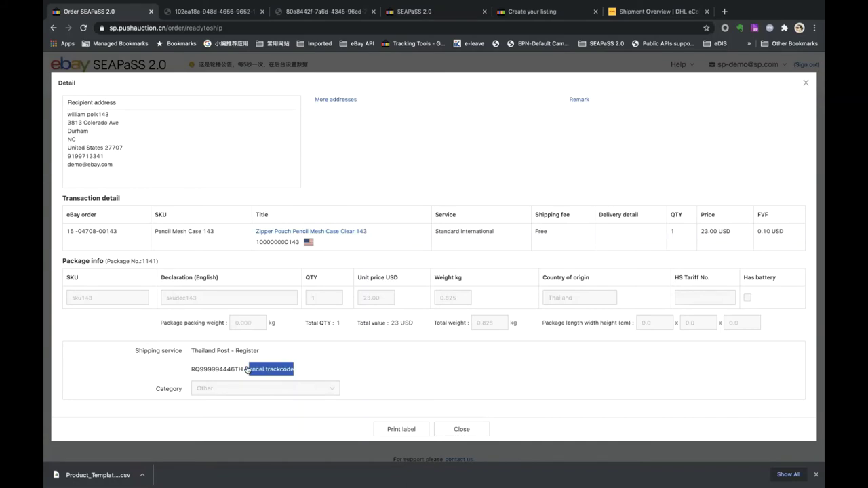
click(305, 360)
click(271, 369)
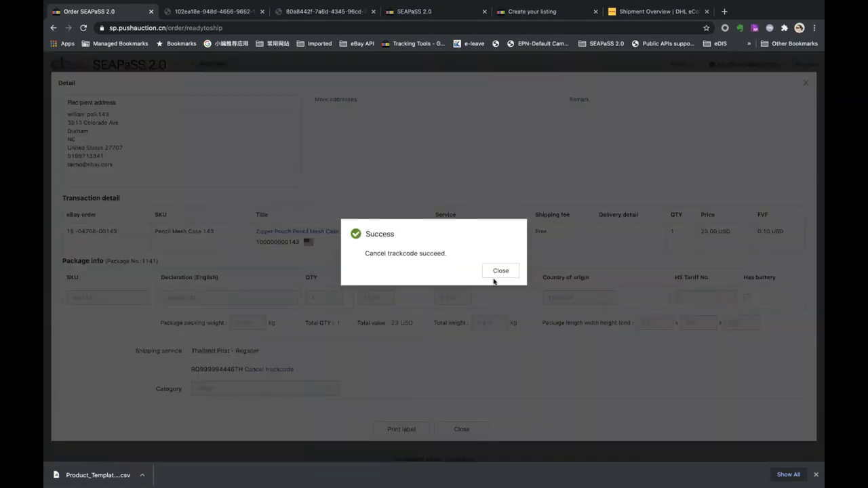
click(502, 271)
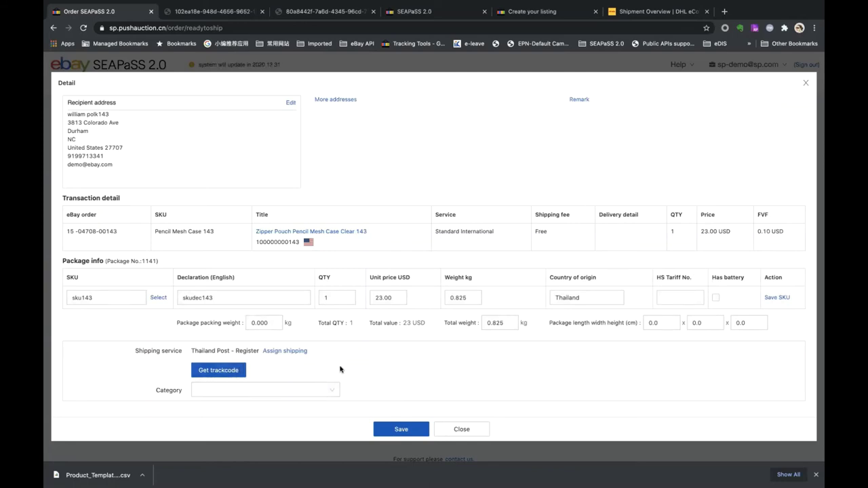
Reassign the package to DHL eCommerce - Packet International Standard and get a trackcode for it.
click(294, 352)
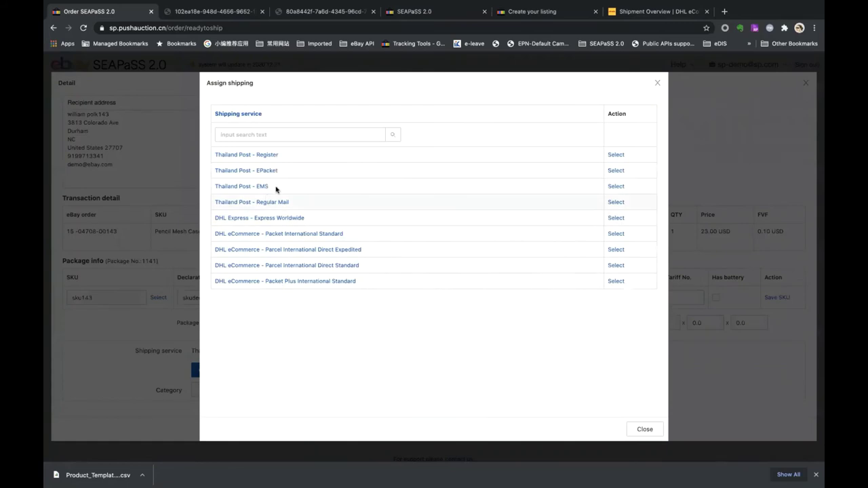
click(294, 235)
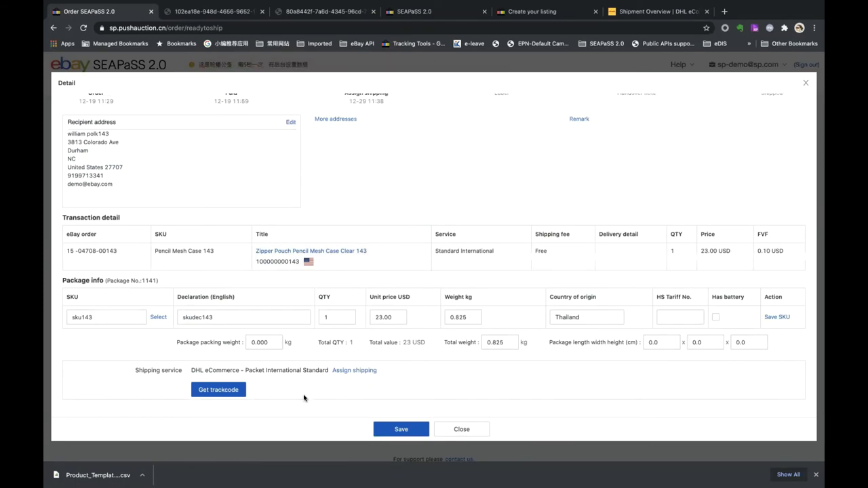
click(219, 391)
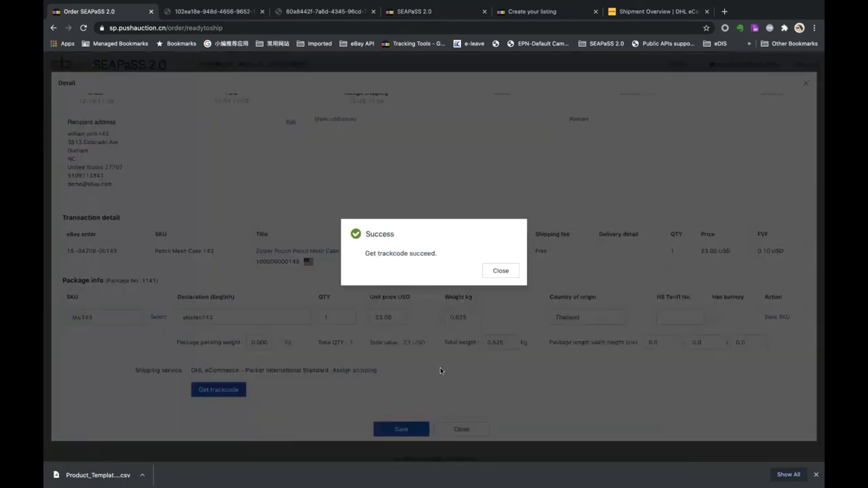
click(509, 270)
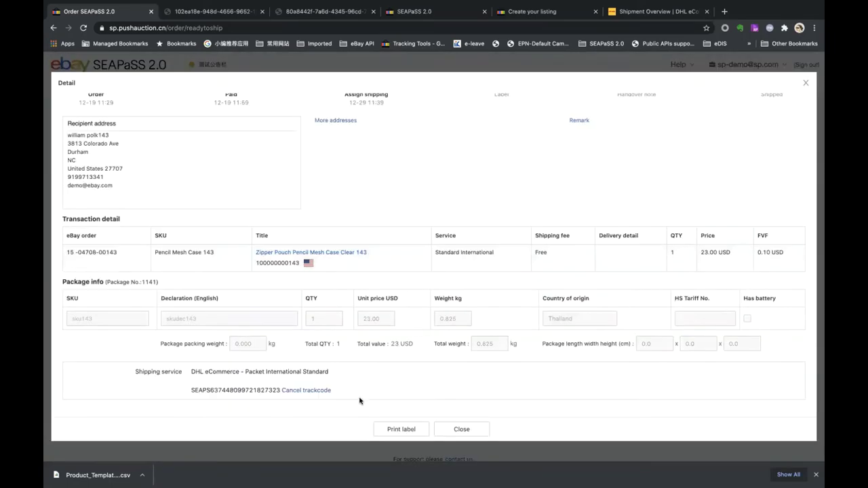
Cancel the DHL eCommerce trackcode and close the package details.
click(319, 393)
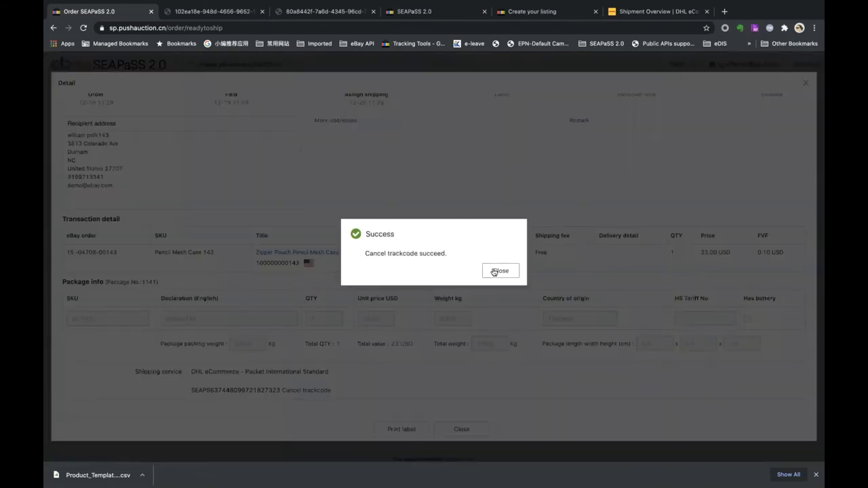
click(496, 272)
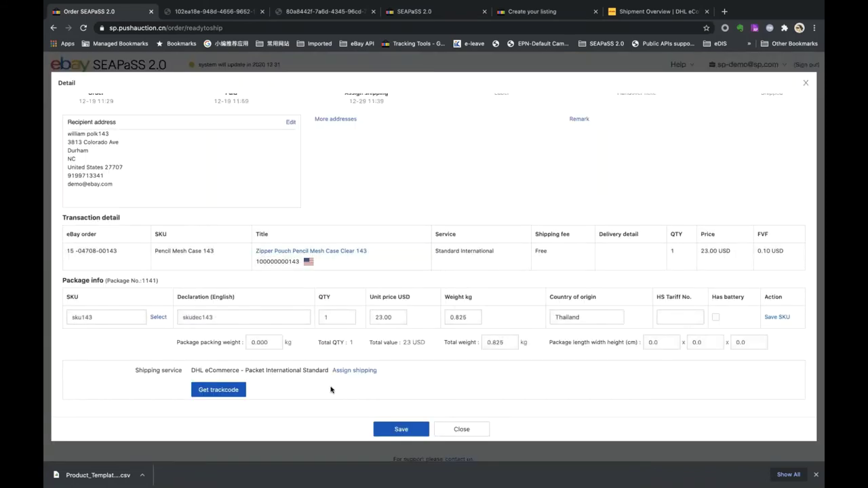
click(482, 430)
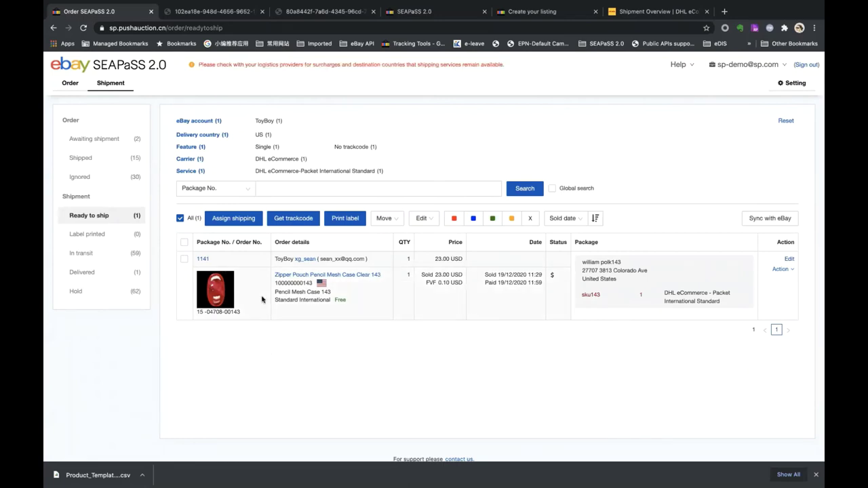
Assign DHL Express - Express Worldwide to the Pencil Mesh Case 143 package and get its trackcode.
click(183, 259)
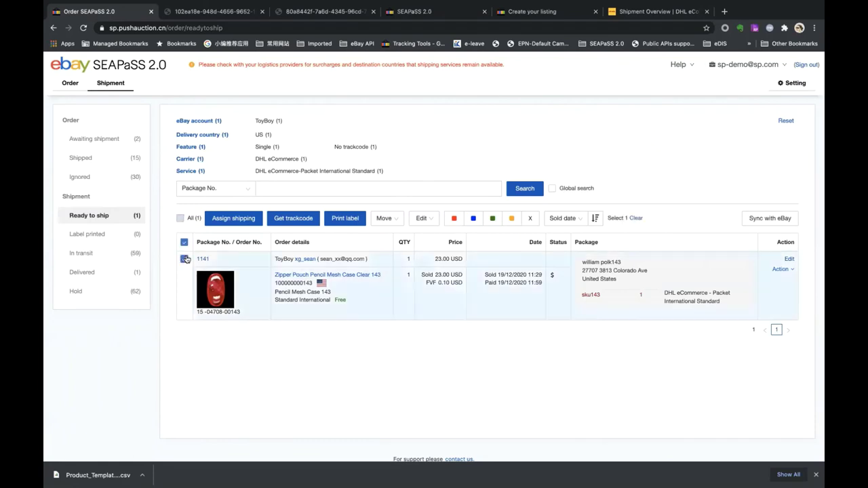
click(234, 219)
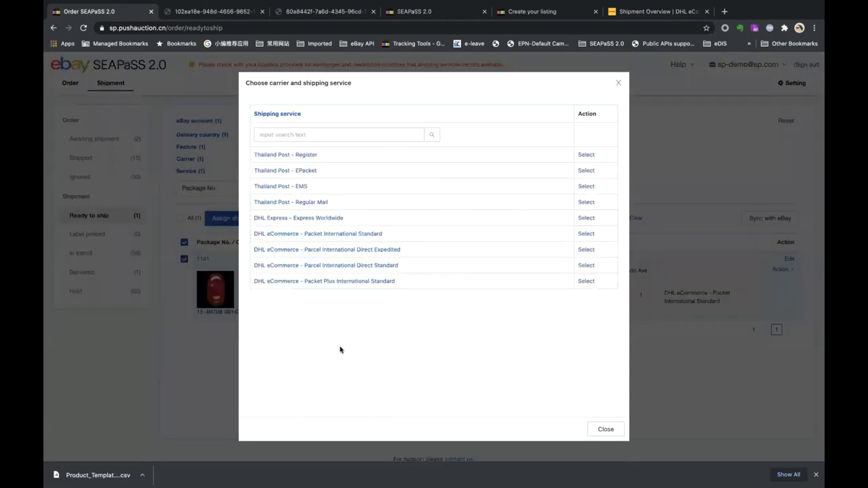
click(326, 221)
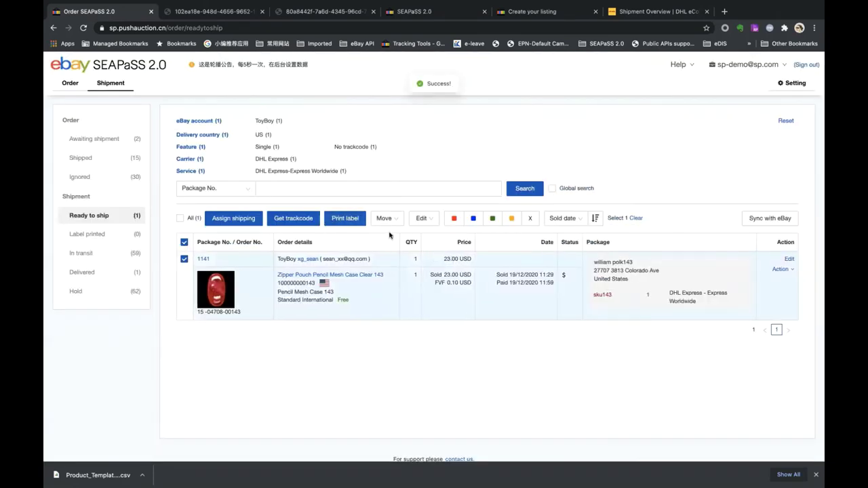
click(293, 218)
click(500, 271)
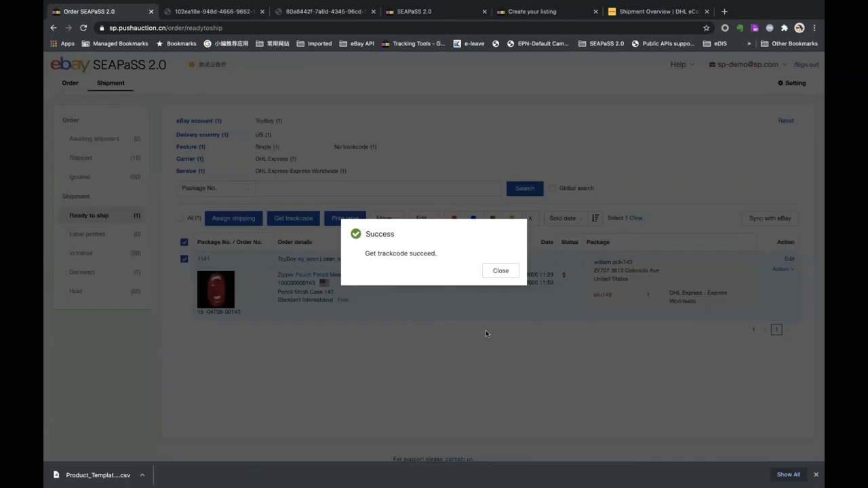
click(497, 270)
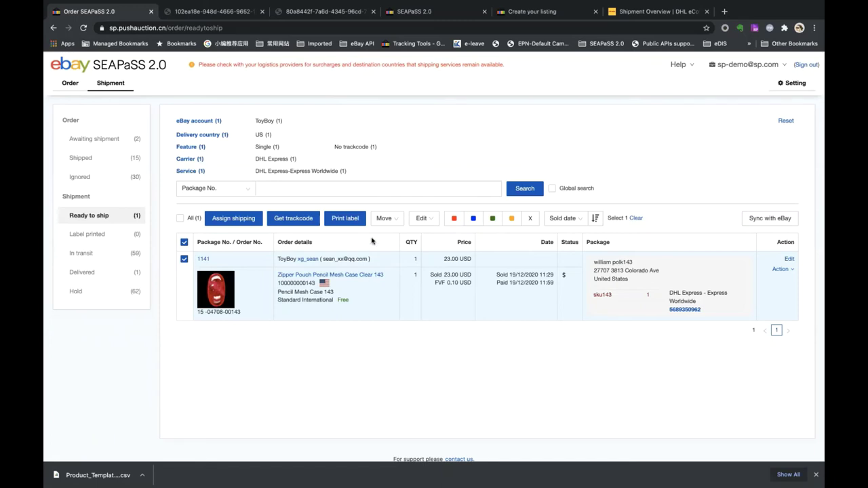
Print the DHL Express label for the selected Pencil Mesh Case 143 package and return to the Ready to ship list.
scroll(372, 241, down, 1)
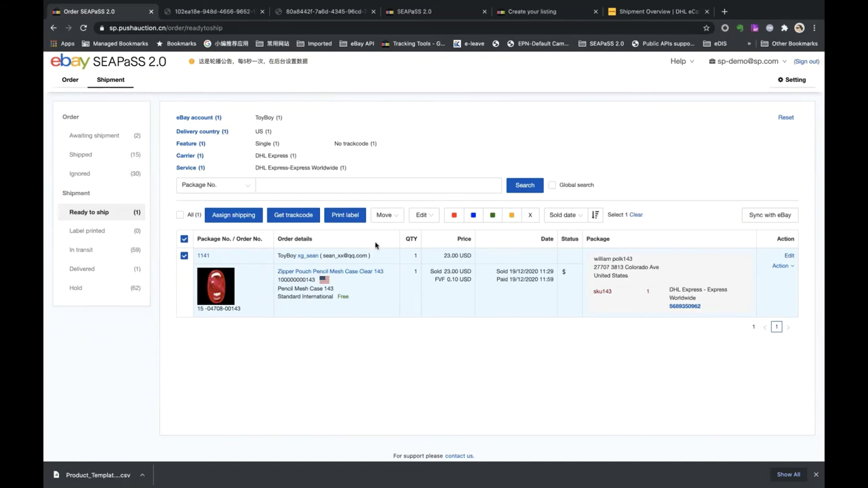
scroll(376, 235, down, 1)
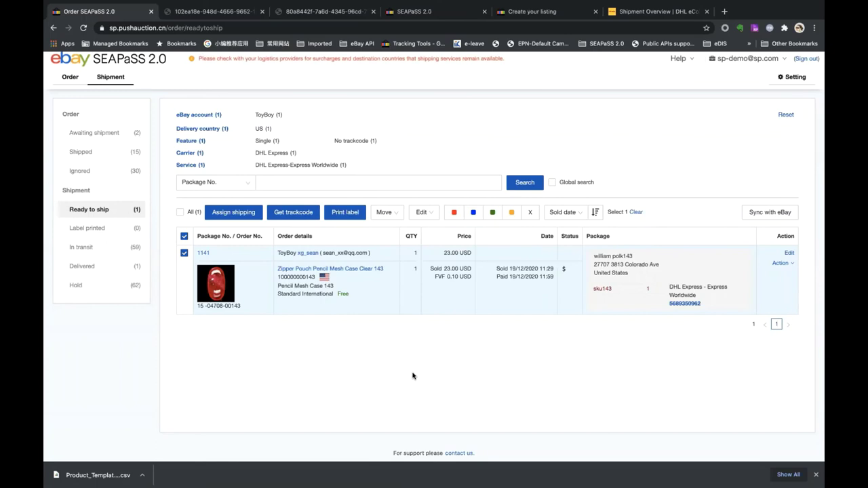
scroll(413, 376, down, 1)
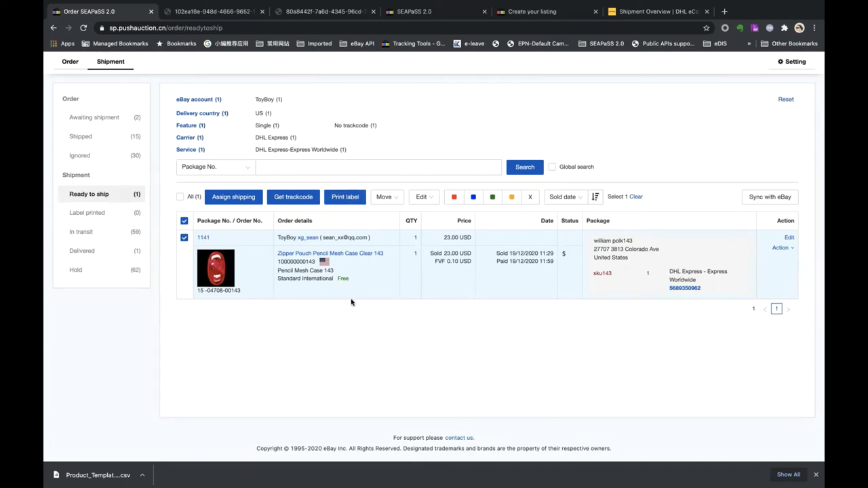
click(357, 201)
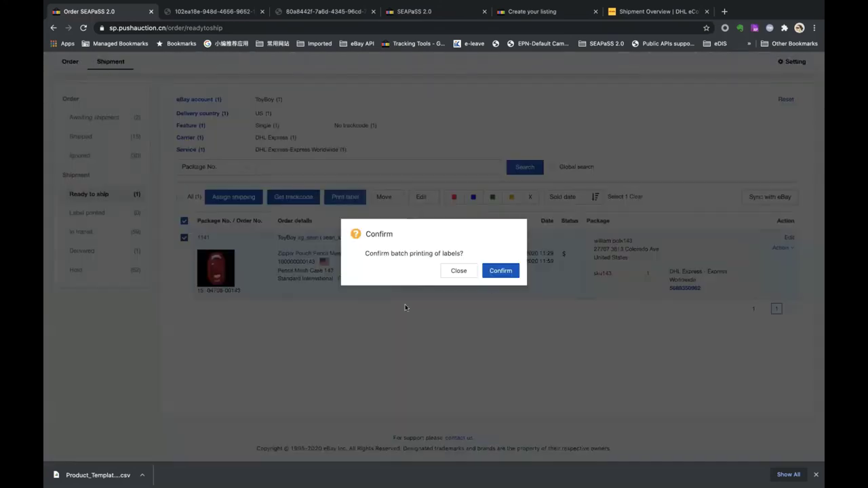
click(500, 270)
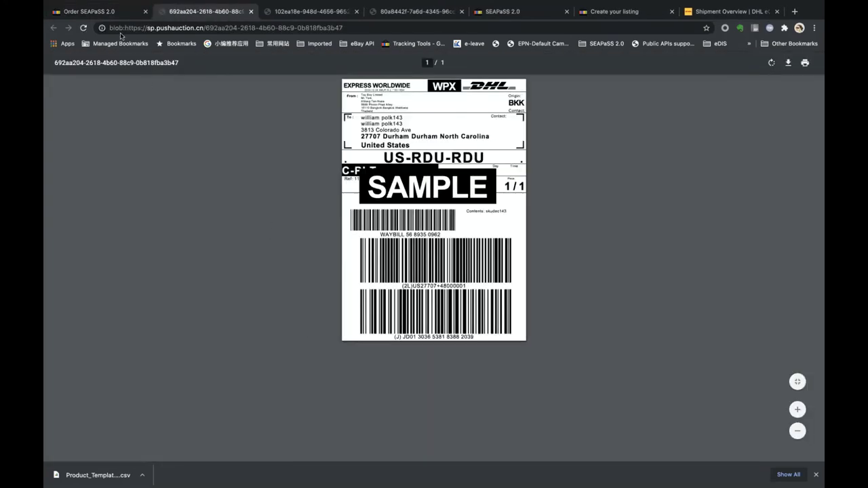
key(ctrl+shift+Tab)
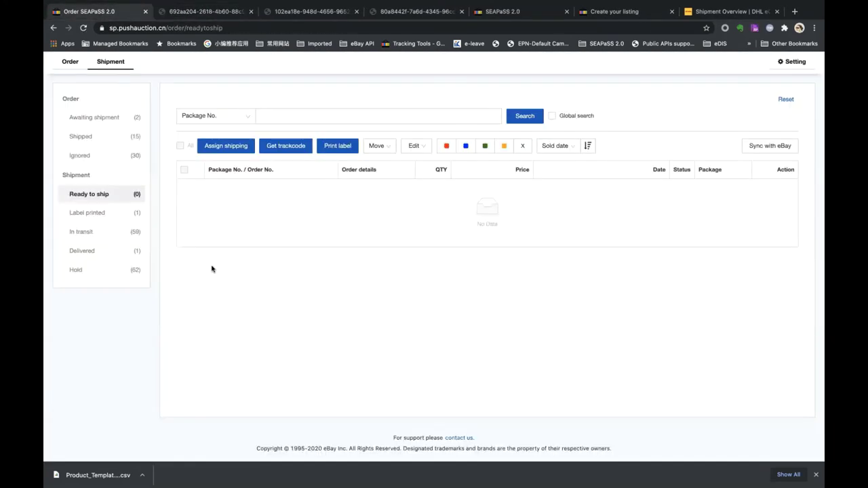
Filter the Label printed packages by carrier DHL Express and set the confirmation number filter to Others.
click(95, 213)
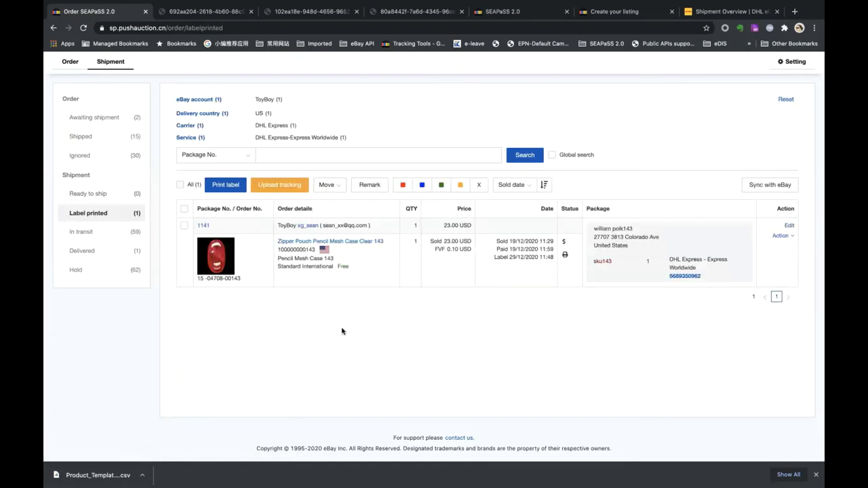
scroll(342, 331, up, 2)
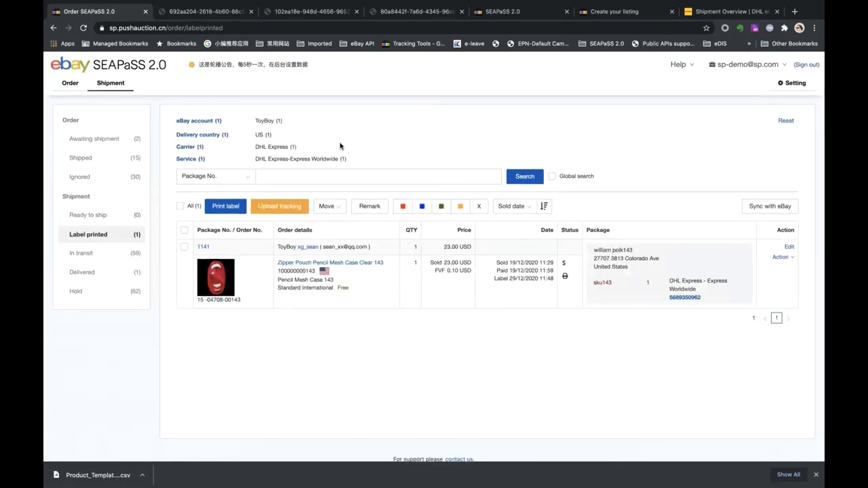
click(277, 148)
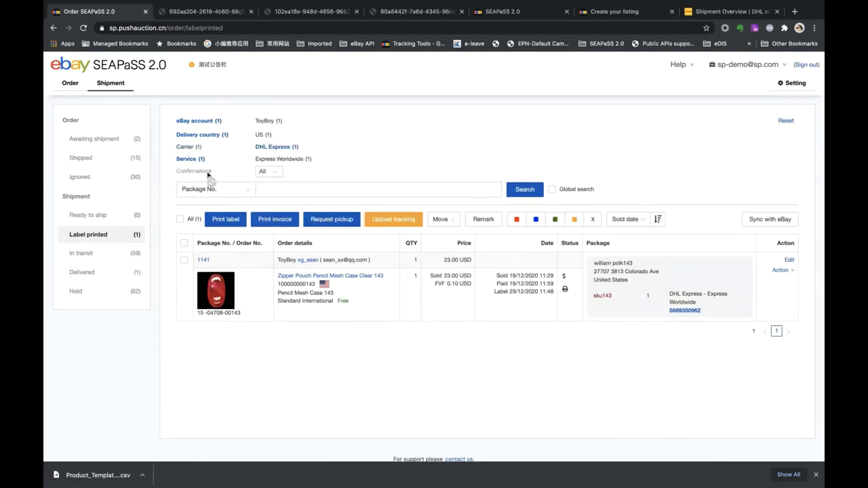
click(275, 171)
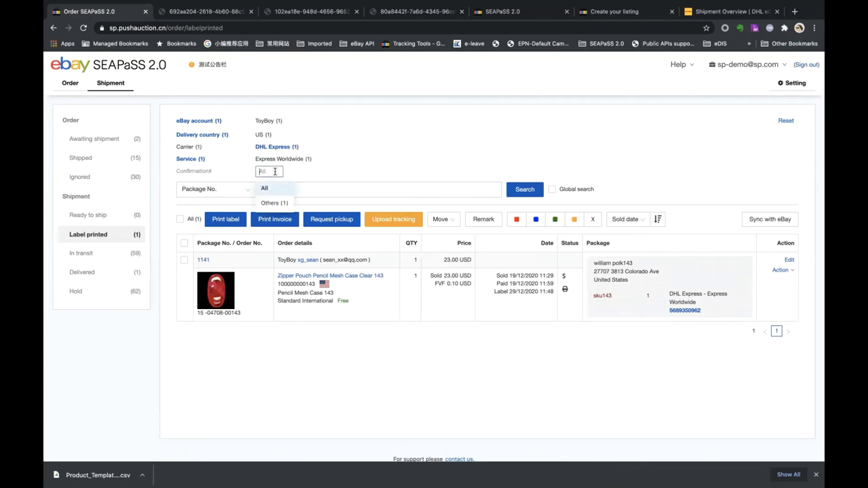
click(275, 172)
click(276, 173)
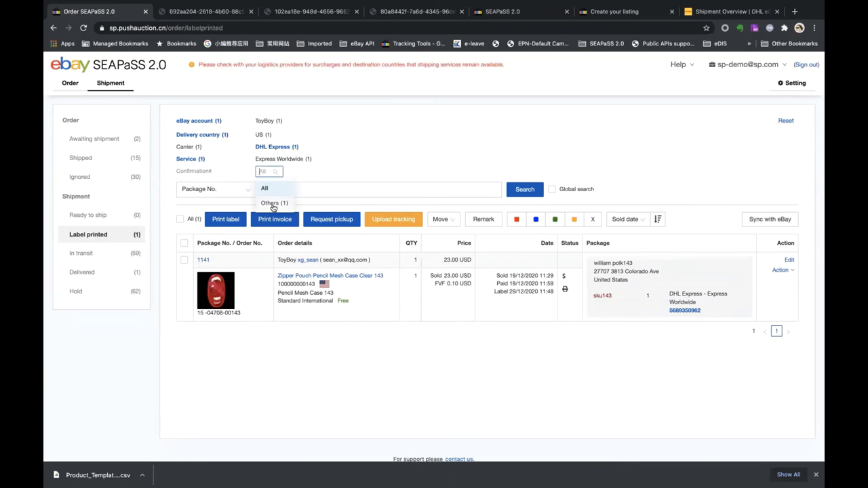
click(273, 204)
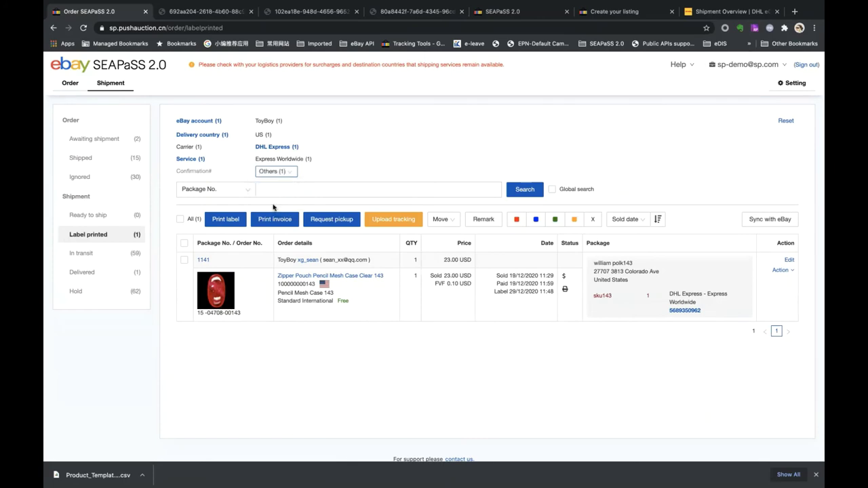
Print the commercial invoice for the Pencil Mesh Case 143 package and return to the Label printed list.
click(183, 244)
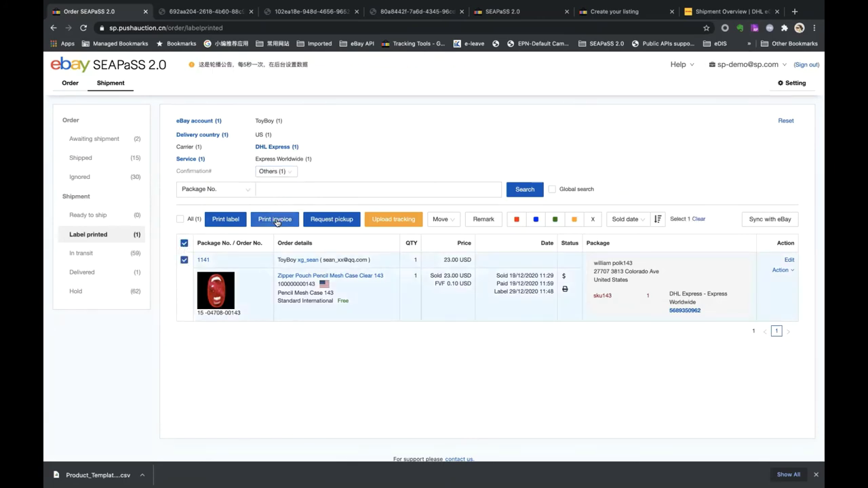
click(276, 220)
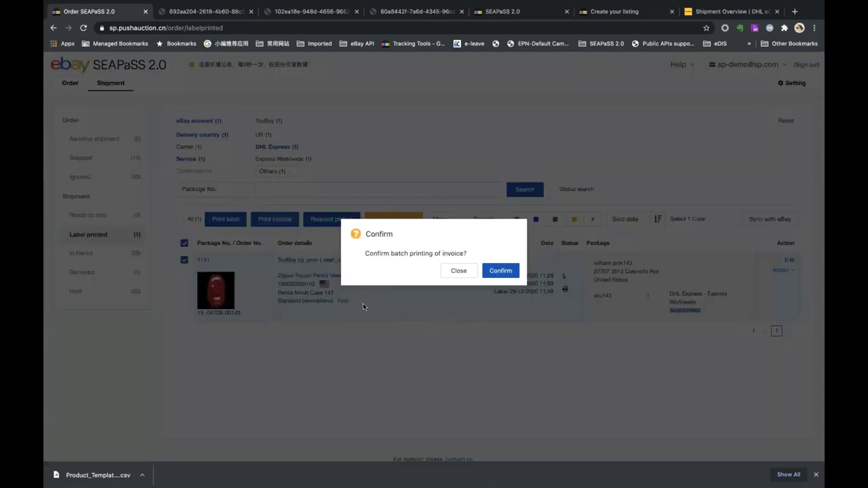
click(506, 270)
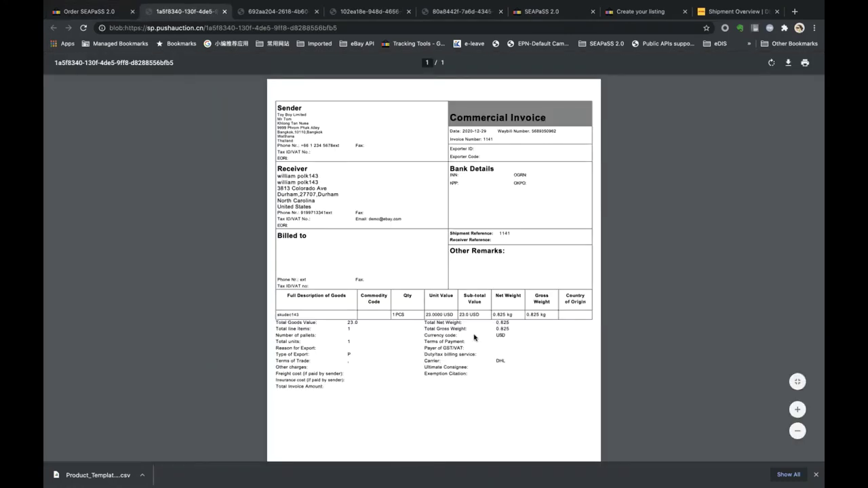
click(89, 12)
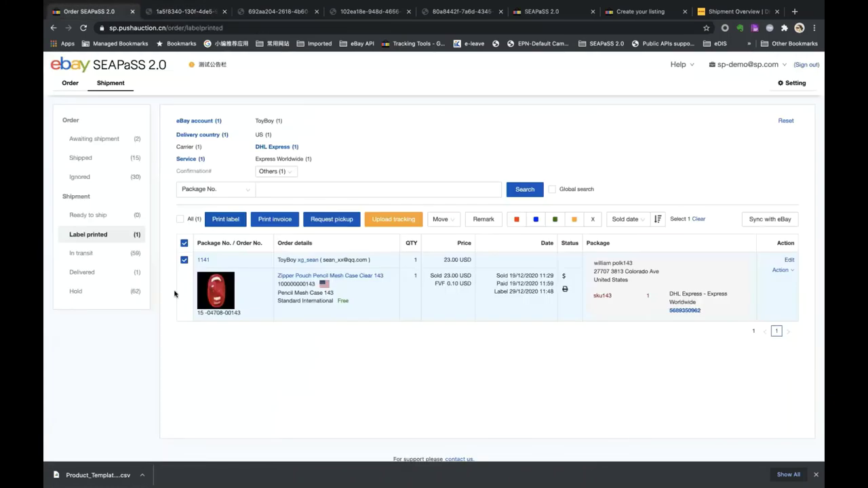
Review the shipping fee and available pickup times in the package's DHL Express pickup request, then close it without submitting.
click(333, 222)
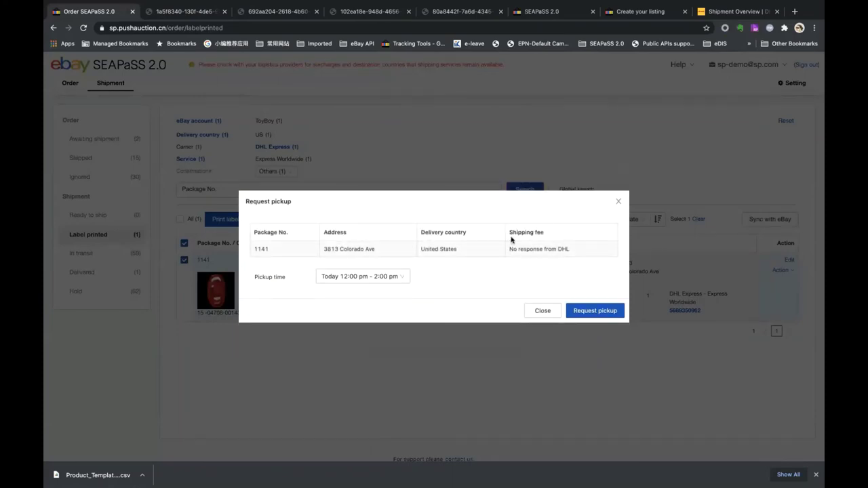
drag(510, 232, 510, 250)
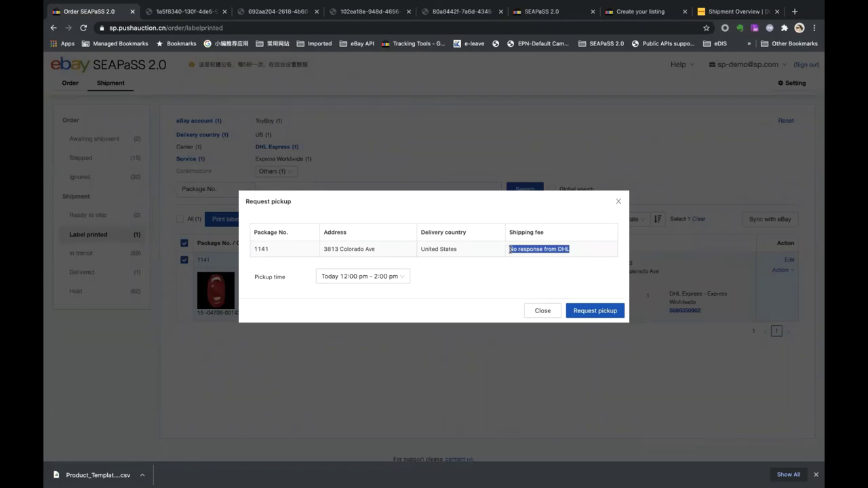
drag(580, 256, 508, 251)
triple_click(508, 249)
click(406, 277)
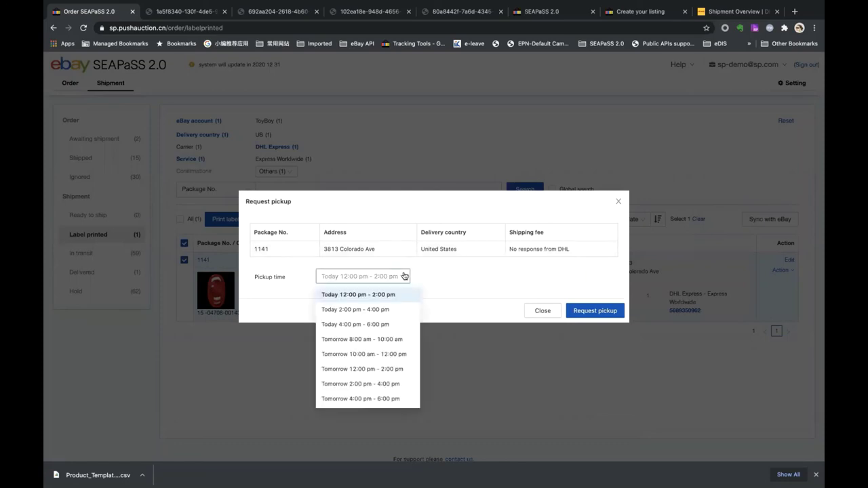
click(405, 276)
click(542, 310)
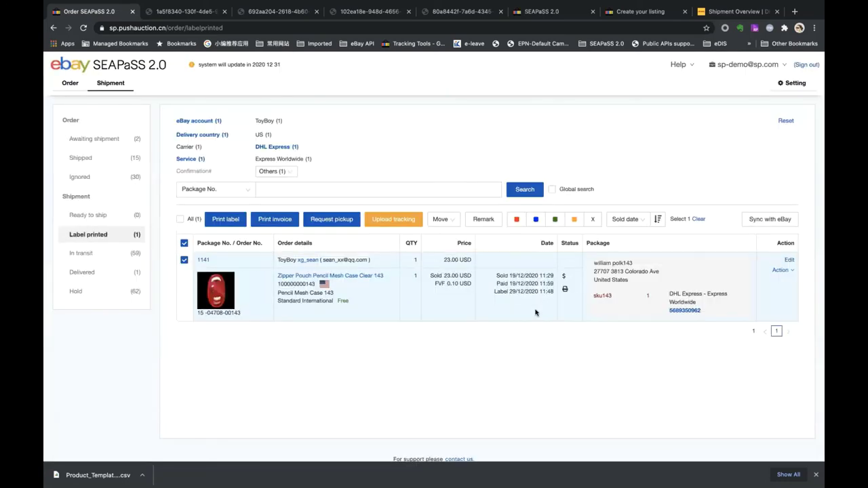
Check the shipping service and trackcode section in the Pencil Mesh Case 143 package details, then close them.
click(789, 261)
scroll(495, 366, down, 1)
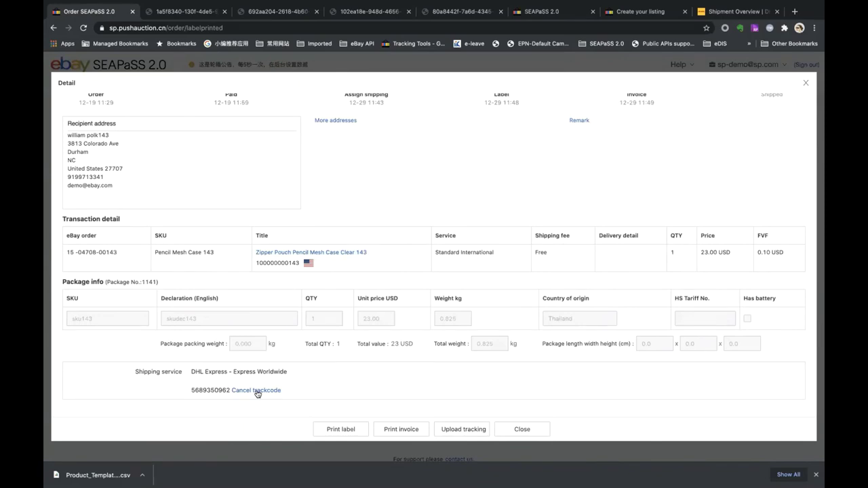
click(541, 433)
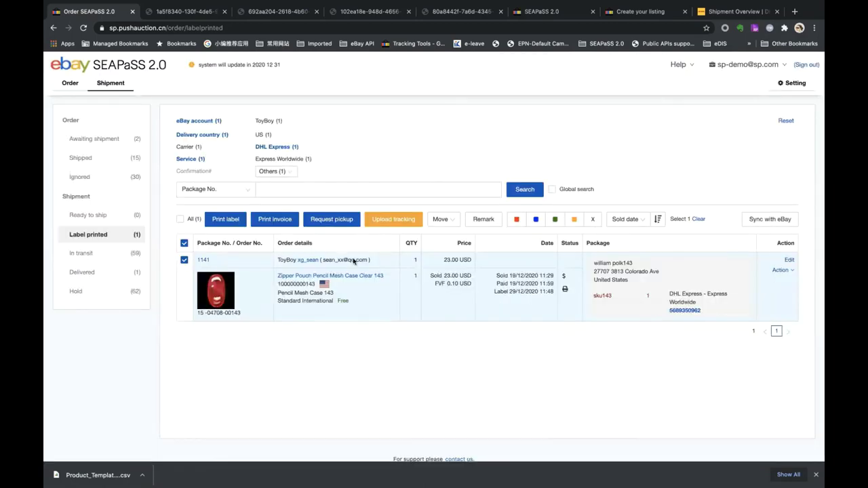
Request a DHL Express pickup for the package for Tomorrow 8:00 am - 10:00 am and check its confirmation number and scheduled time.
click(343, 218)
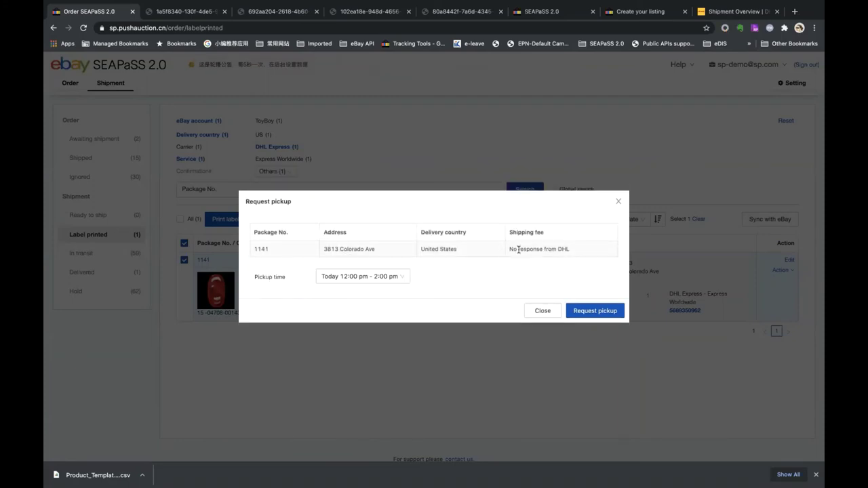
drag(510, 248, 580, 249)
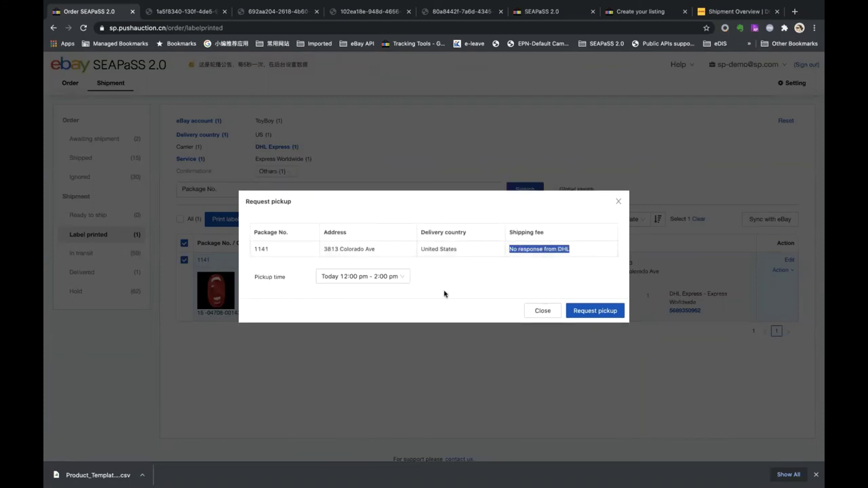
click(403, 279)
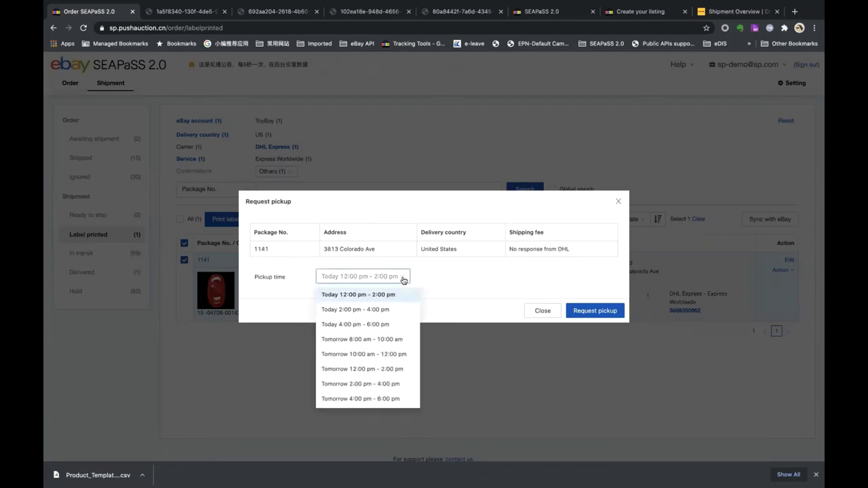
click(371, 341)
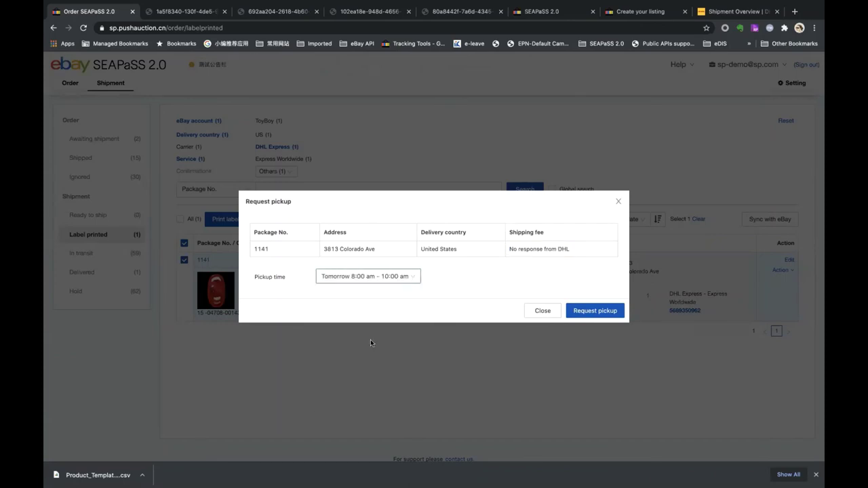
click(597, 311)
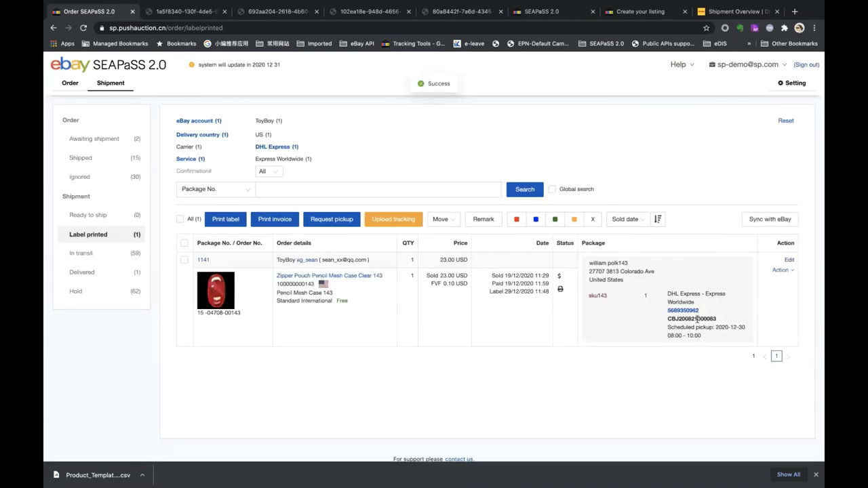
double_click(697, 319)
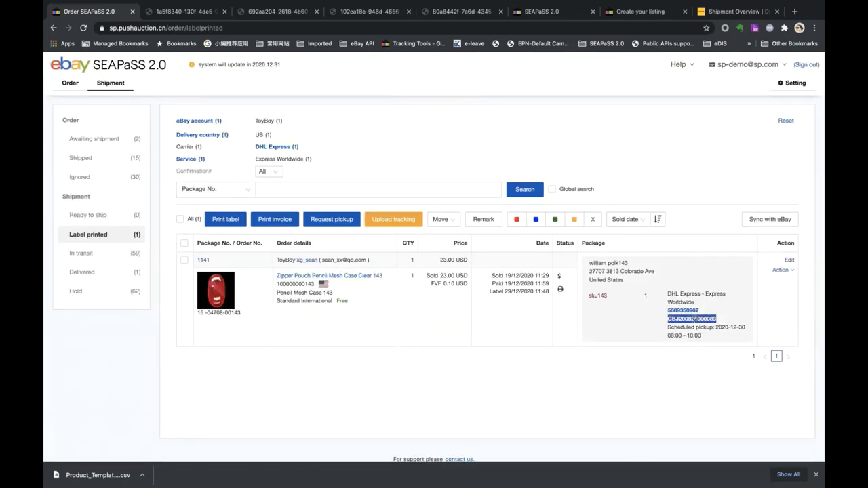
drag(667, 328, 722, 339)
click(601, 396)
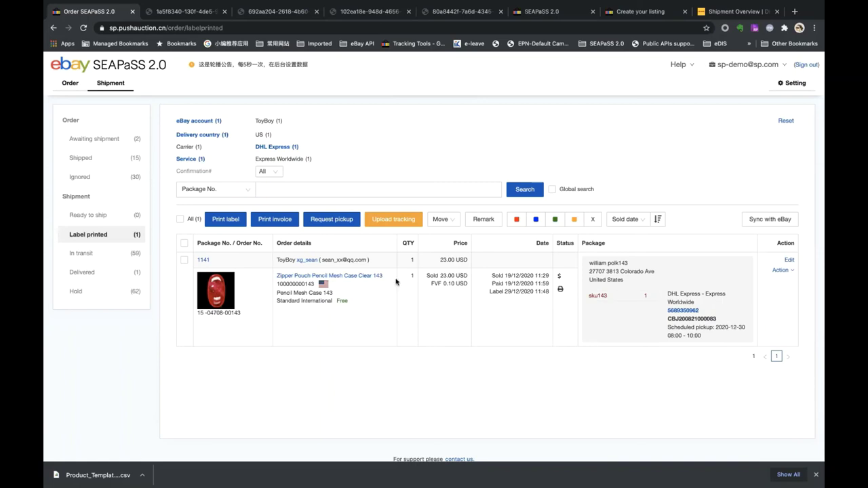
Upload the Pencil Mesh Case 143 package's DHL Express tracking to eBay and view it in the In transit list.
click(185, 243)
click(397, 224)
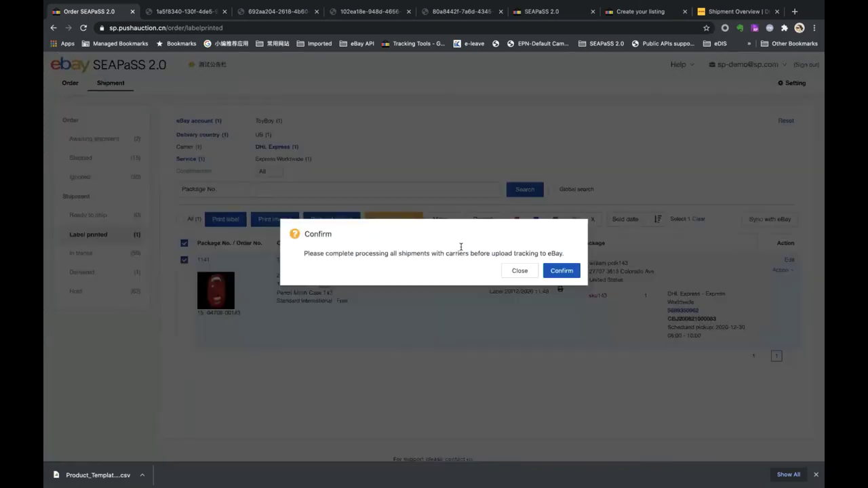
click(564, 271)
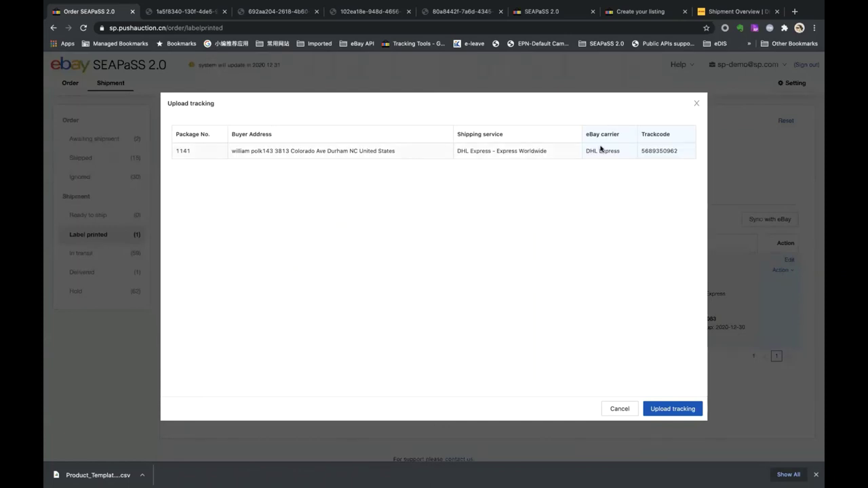
drag(589, 151, 622, 152)
click(620, 152)
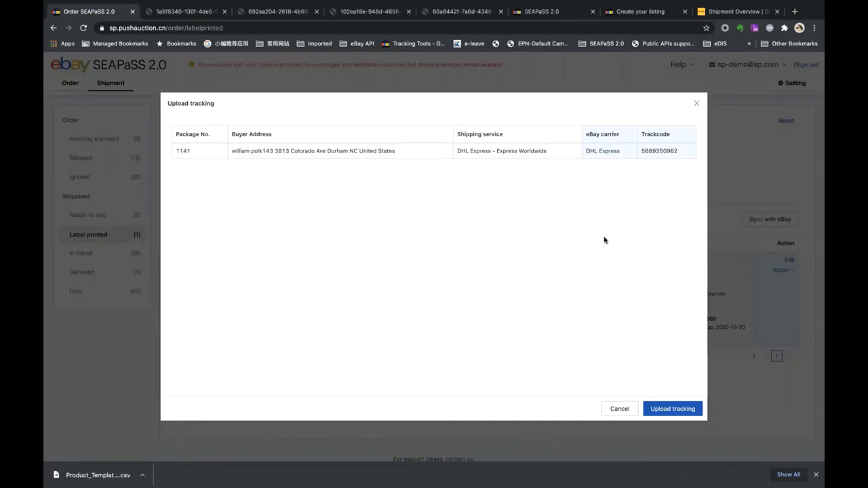
double_click(655, 150)
click(671, 409)
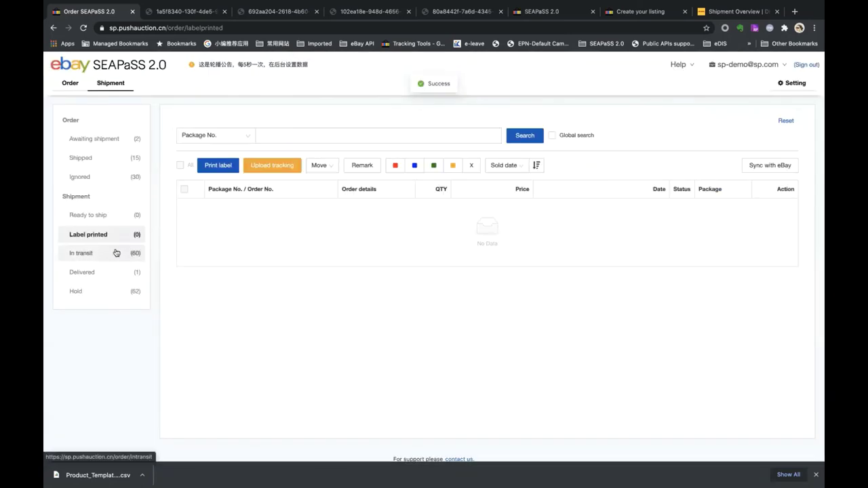
click(115, 252)
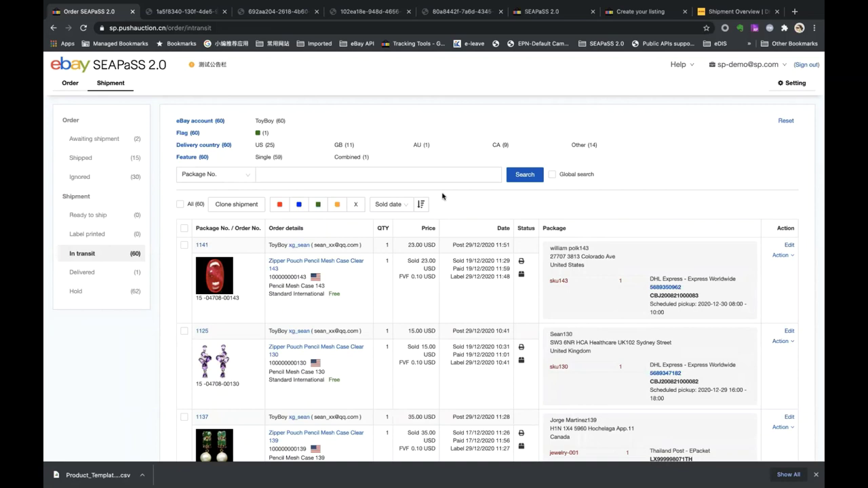
Move the Pencil Mesh Case 147 order from Awaiting shipment to Ready to ship and show the Ready to ship list.
click(93, 140)
click(184, 234)
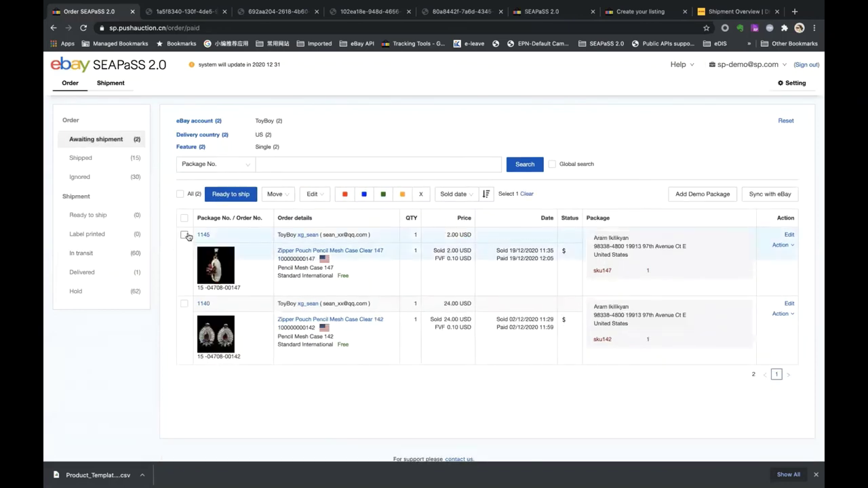
click(231, 194)
click(88, 216)
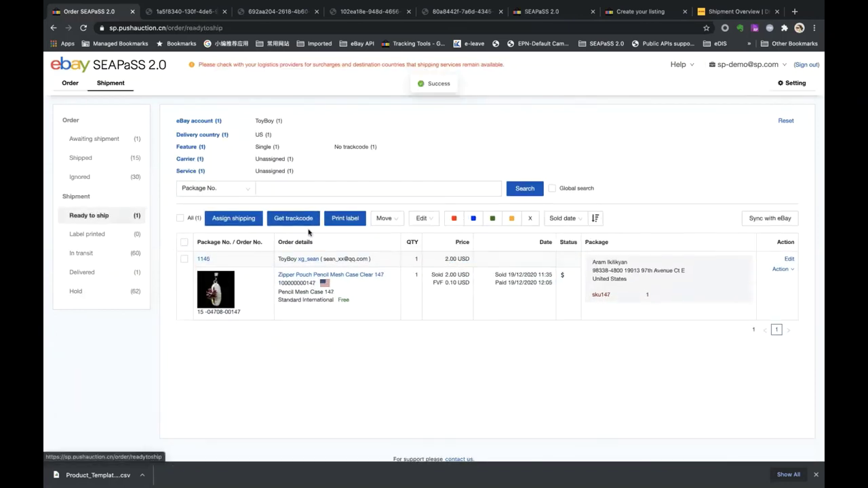
Open the Pencil Mesh Case 147 package details and review the editable recipient address fields, cancelling without changes.
click(788, 259)
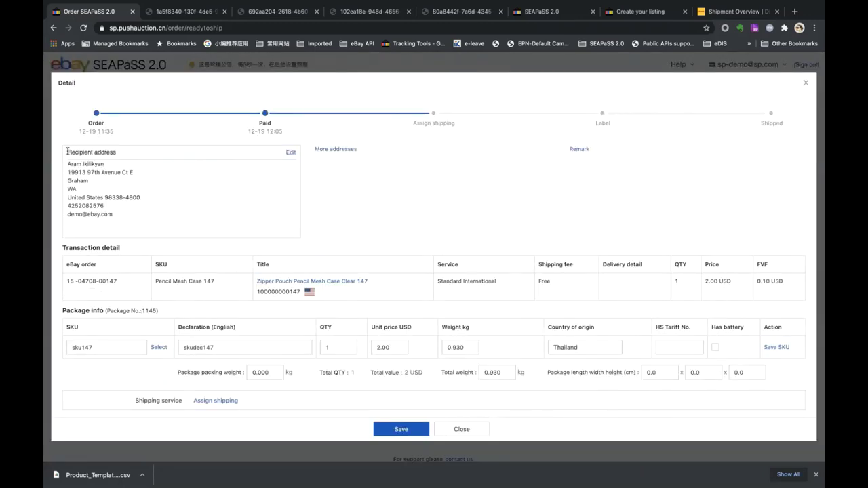
drag(68, 151, 270, 156)
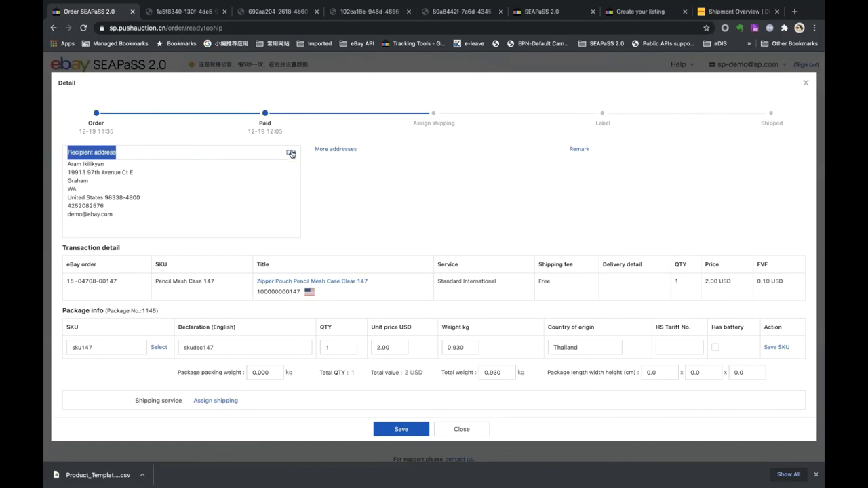
click(291, 152)
click(382, 219)
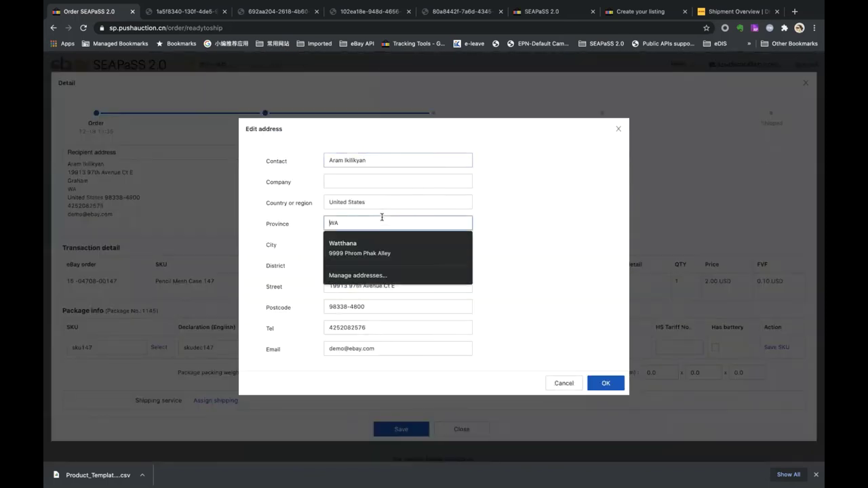
click(533, 221)
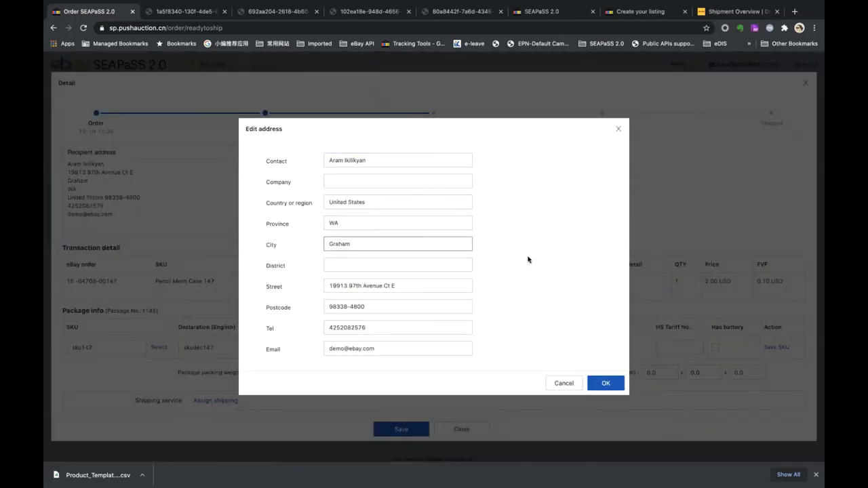
click(562, 386)
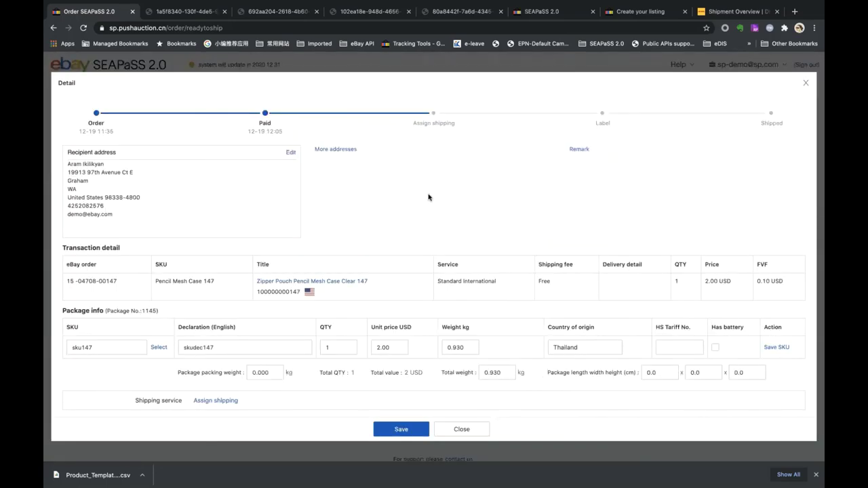
Show and hide the additional sender and eBay addresses in the Pencil Mesh Case 147 package details.
click(346, 152)
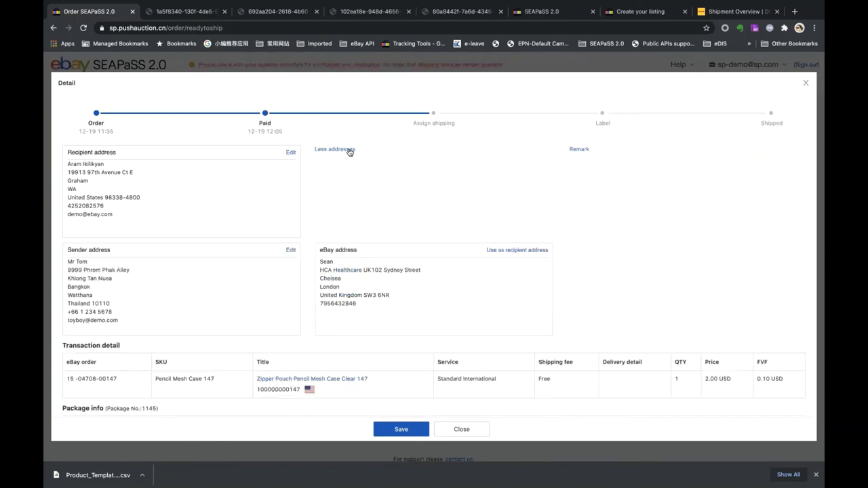
click(349, 150)
click(346, 150)
click(346, 150)
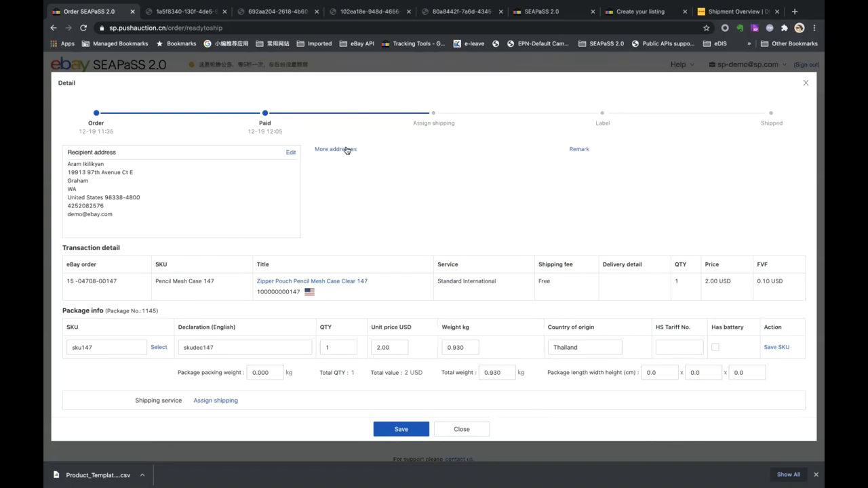
Show the additional addresses again and use the eBay address as the package's recipient address.
click(347, 150)
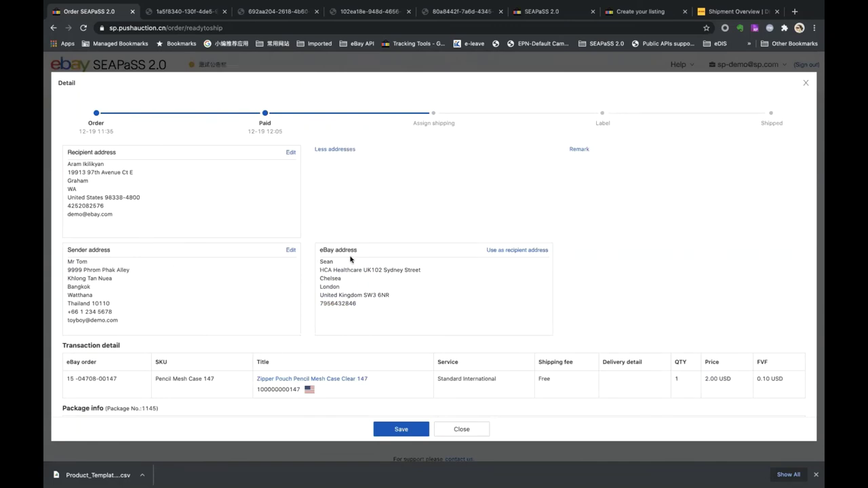
drag(320, 251, 410, 310)
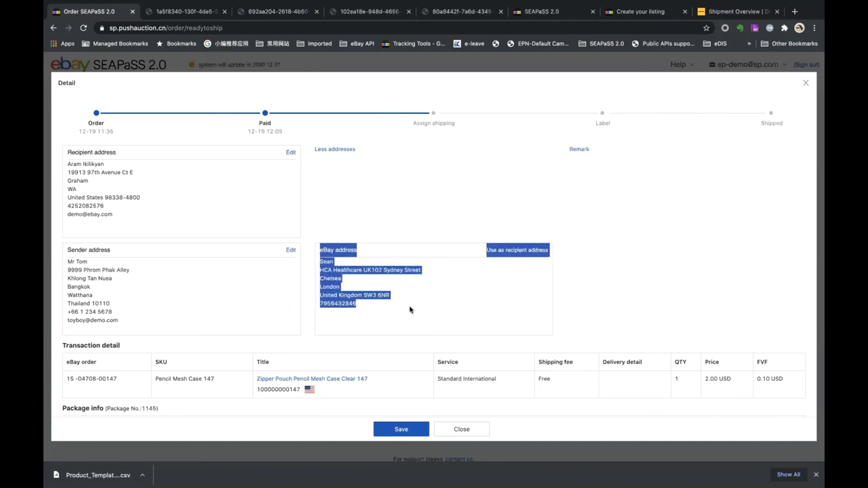
click(409, 310)
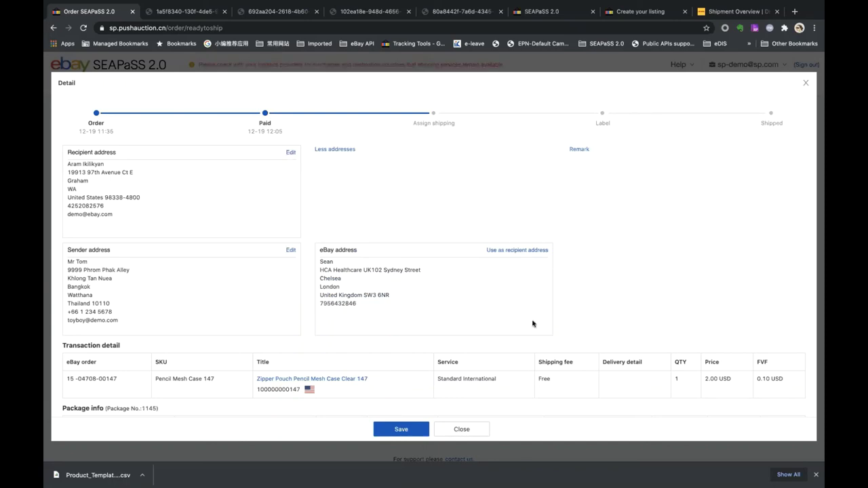
click(523, 254)
click(510, 271)
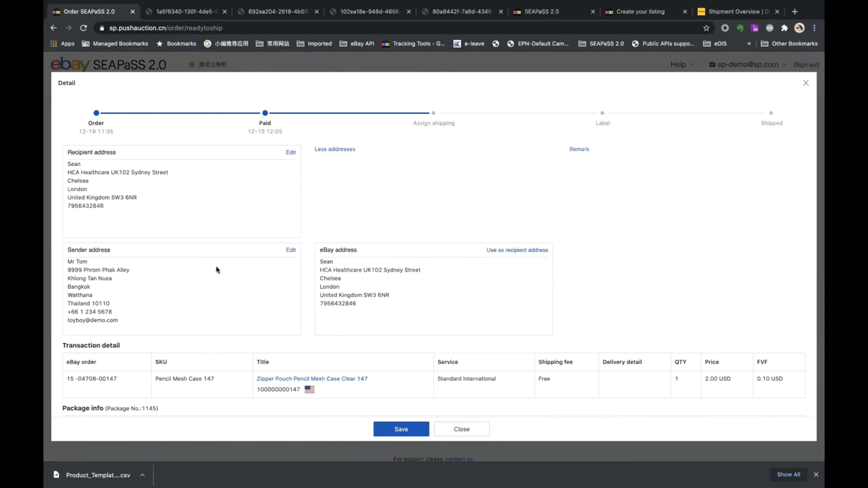
Review the editable sender address fields, cancel without changes, and close the package details without saving.
click(292, 252)
click(384, 167)
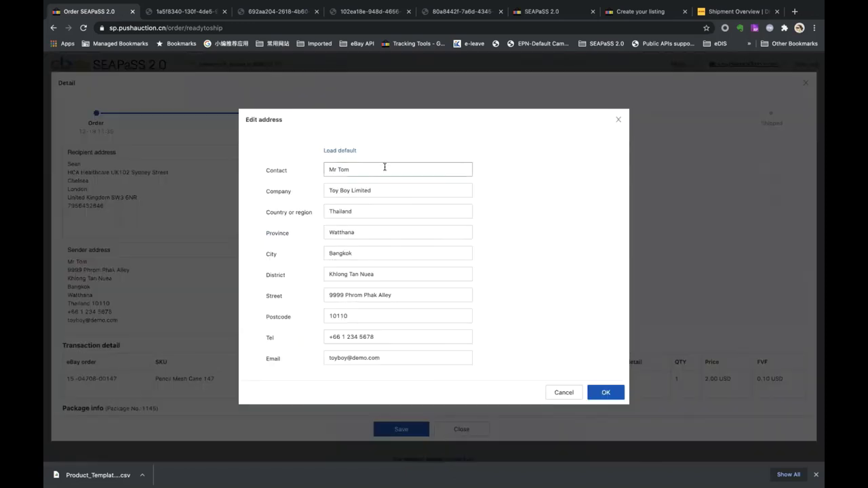
click(397, 253)
click(491, 267)
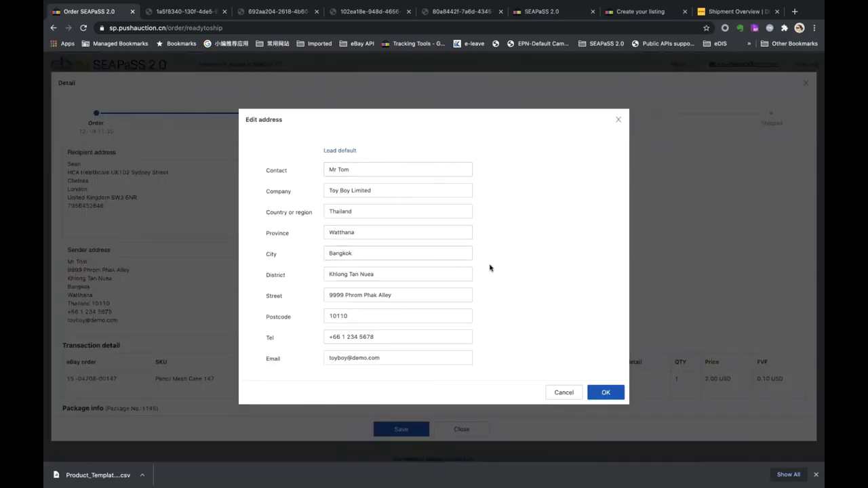
click(563, 392)
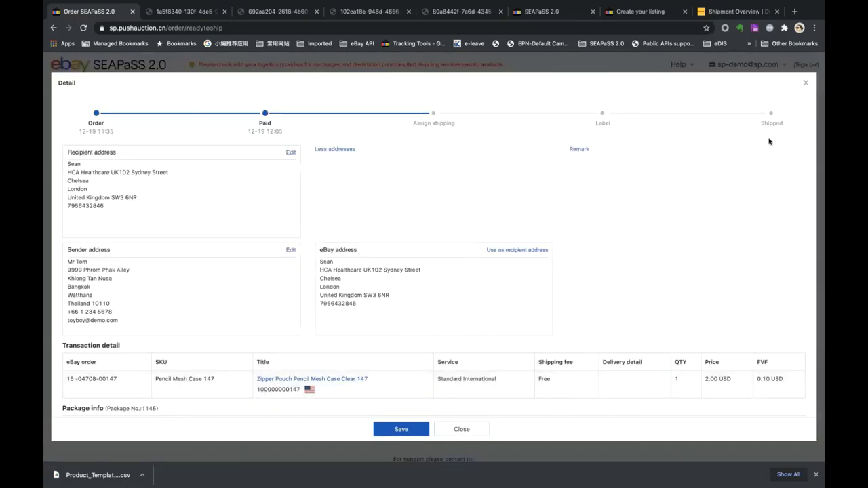
click(806, 84)
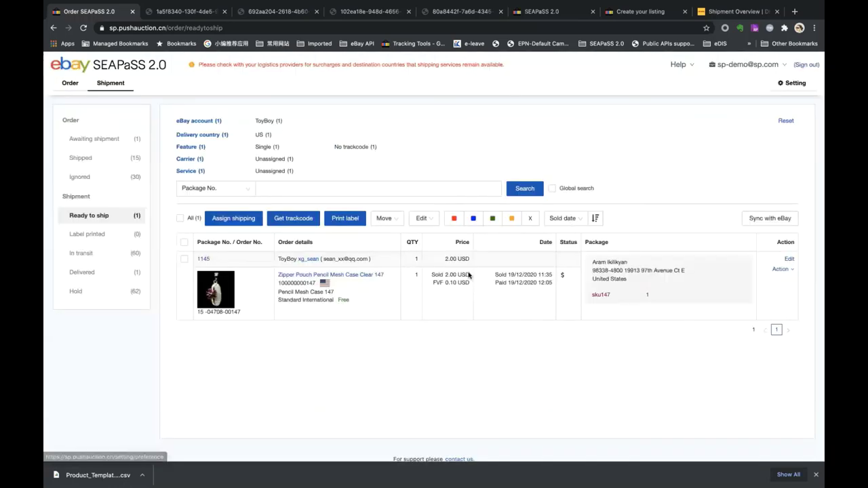
Set the sender address of the Pencil Mesh Case 147 package to the saved address of the beauty_27 account.
click(184, 259)
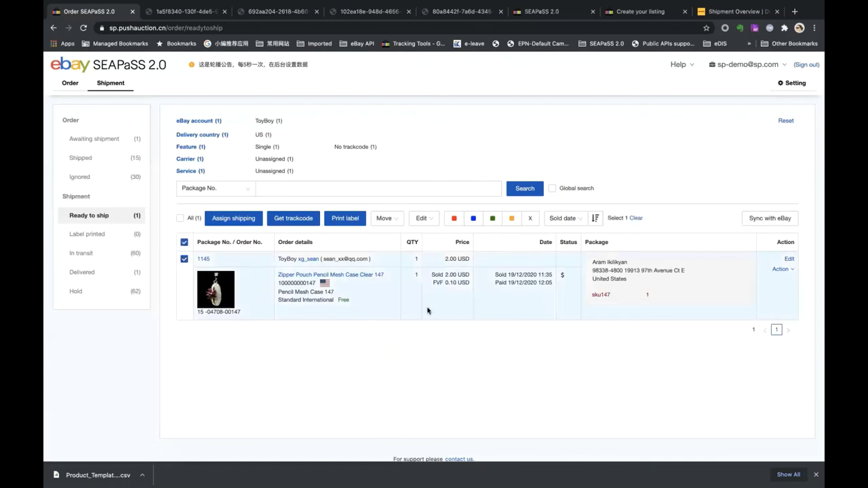
click(432, 220)
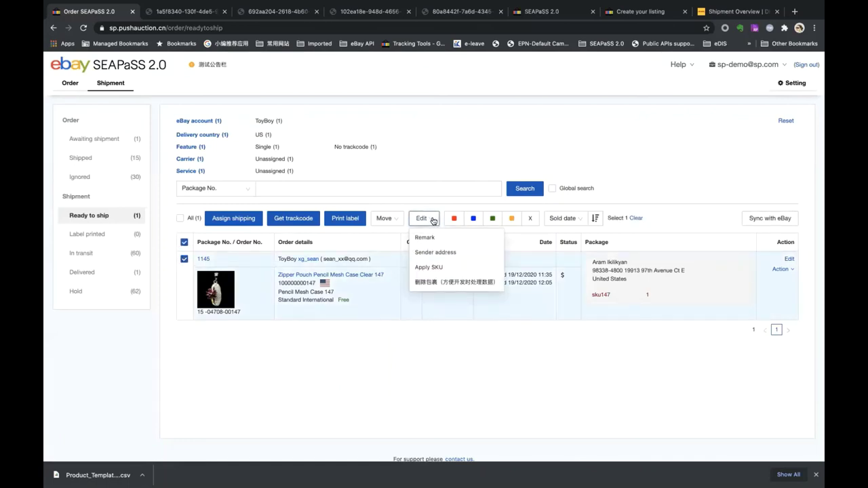
click(440, 252)
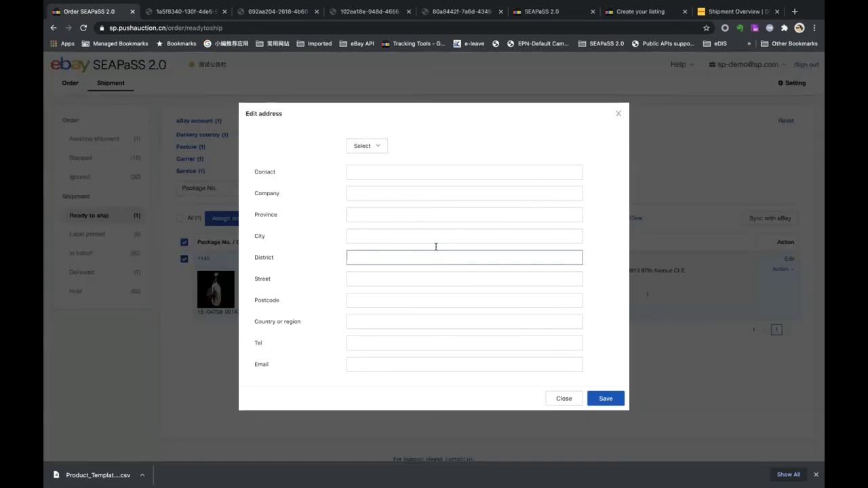
click(378, 149)
mouse_move(410, 164)
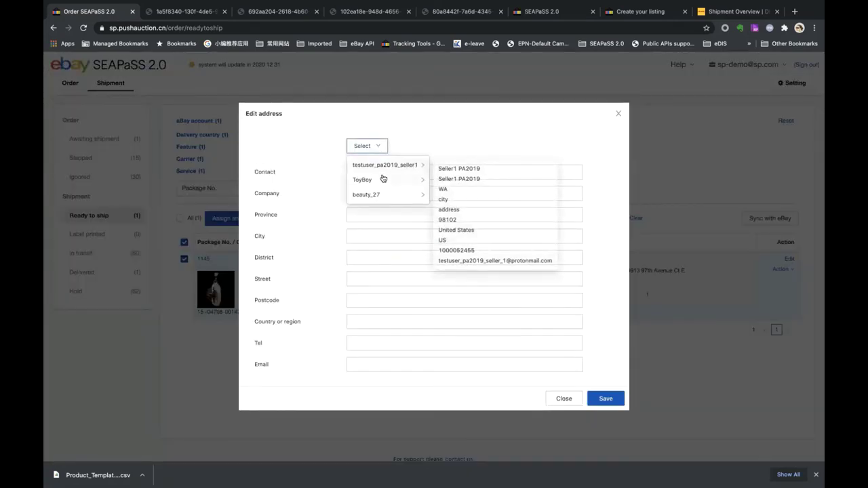
mouse_move(376, 196)
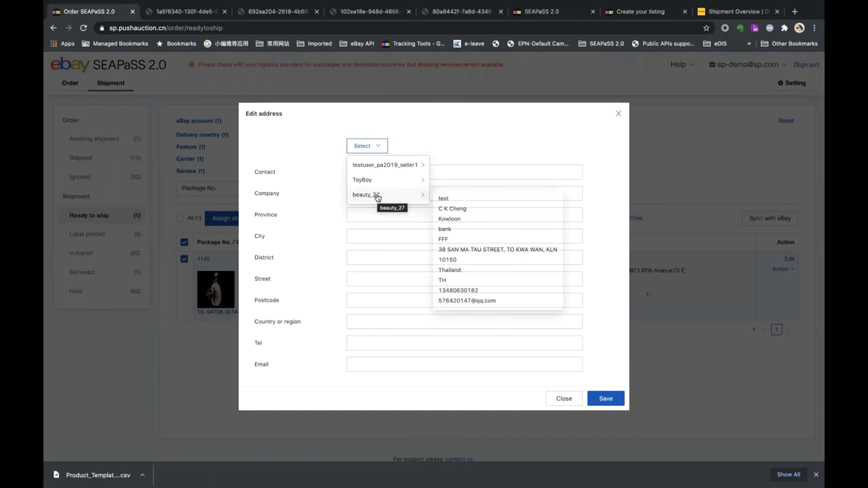
click(453, 201)
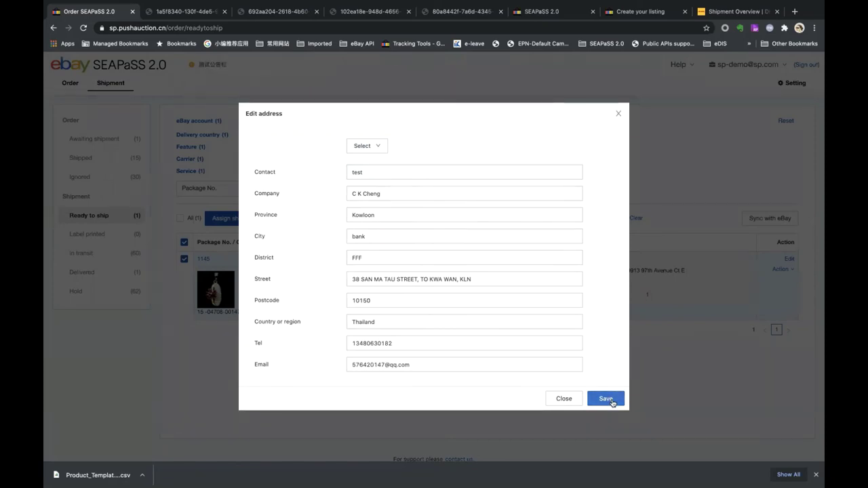
click(612, 402)
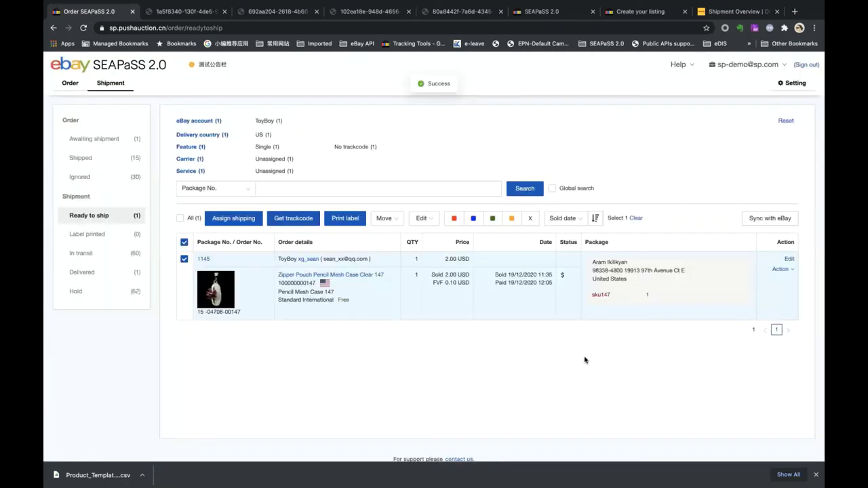
Check the sender address and its fields in the Pencil Mesh Case 147 package details, closing them without changes.
click(790, 260)
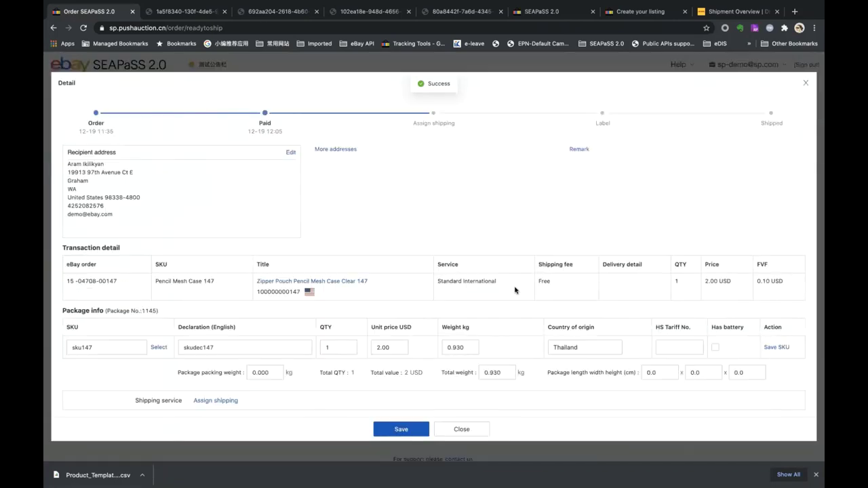
click(335, 150)
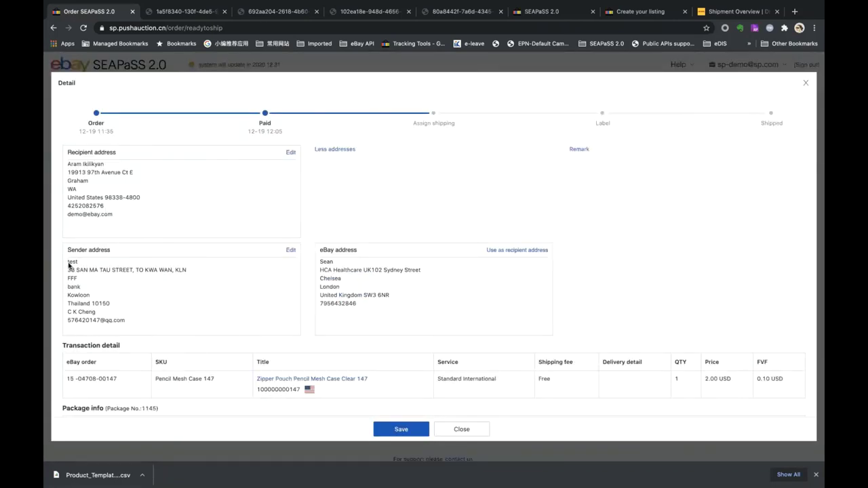
drag(68, 261, 160, 320)
click(161, 321)
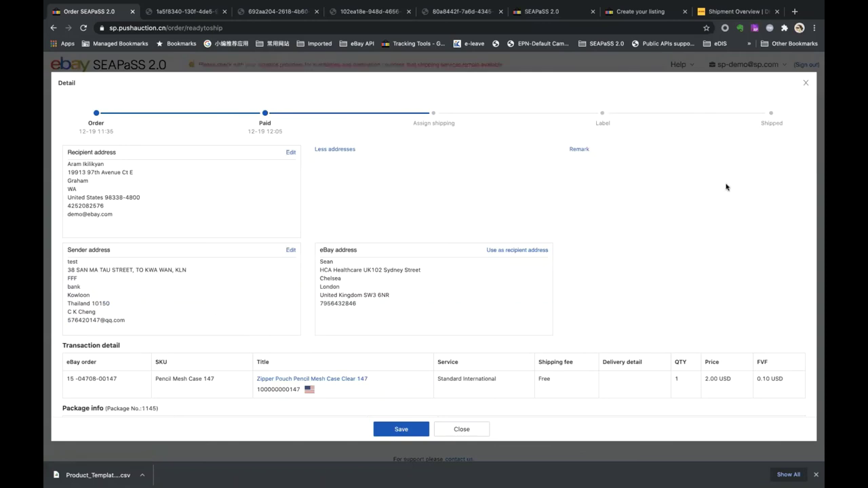
click(347, 152)
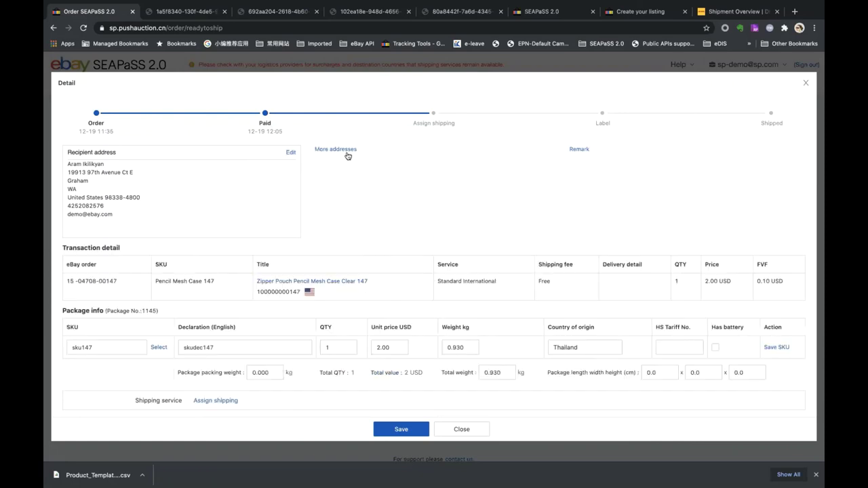
click(345, 150)
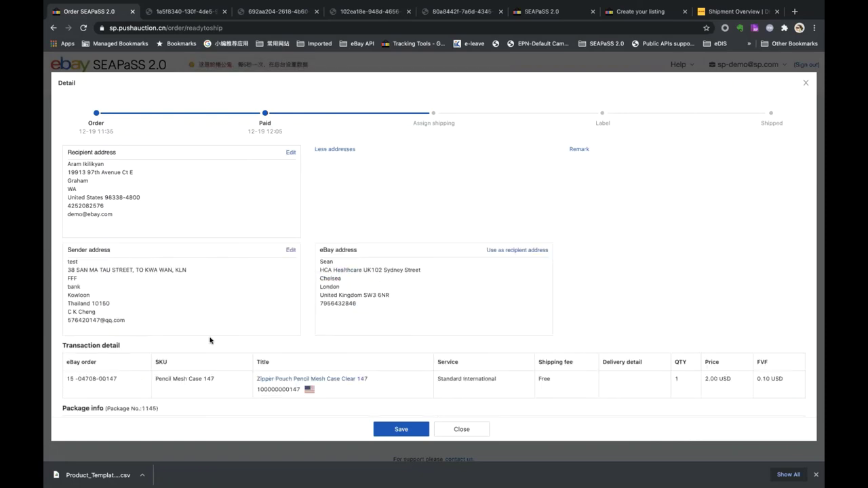
click(291, 251)
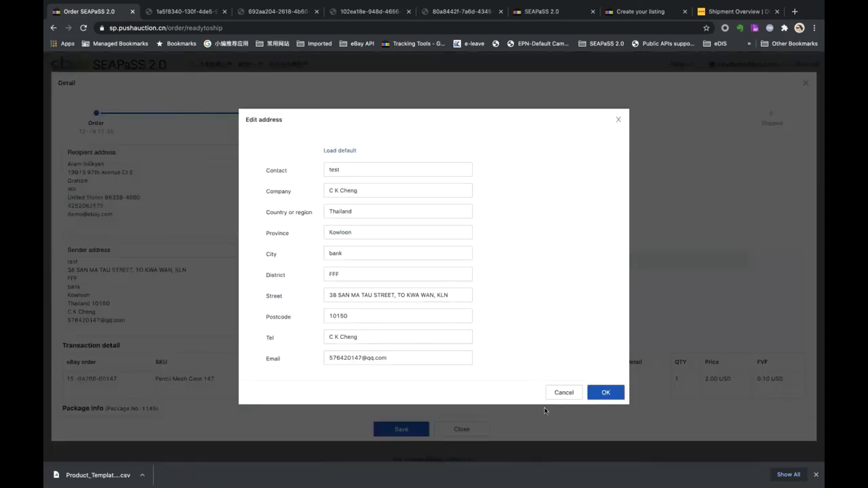
click(564, 392)
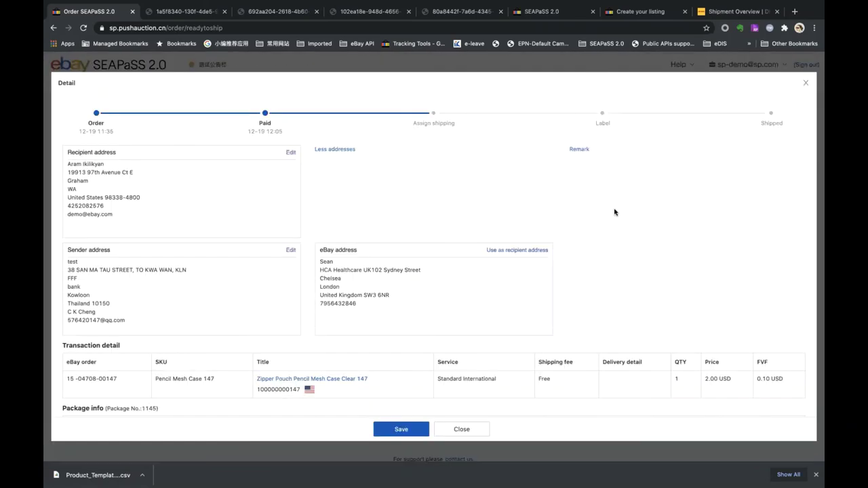
click(806, 83)
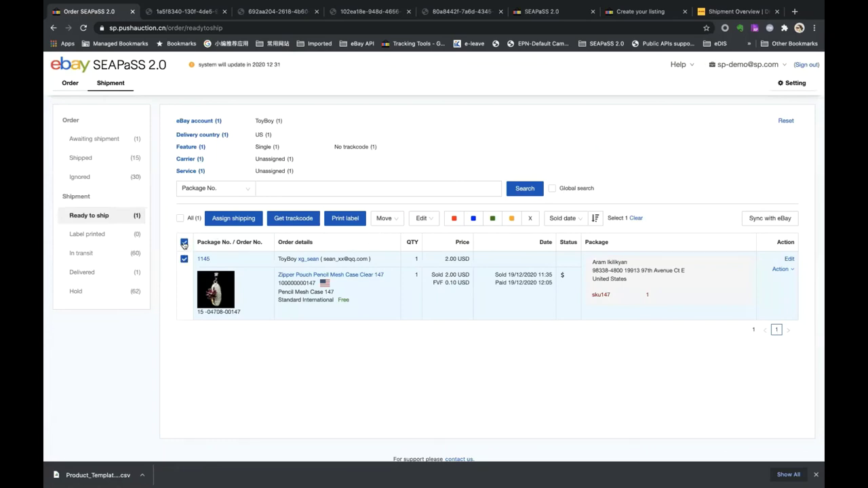
Move the Pencil Mesh Case 142 order from Awaiting shipment to Ready to ship and show the Ready to ship list.
click(114, 137)
click(181, 194)
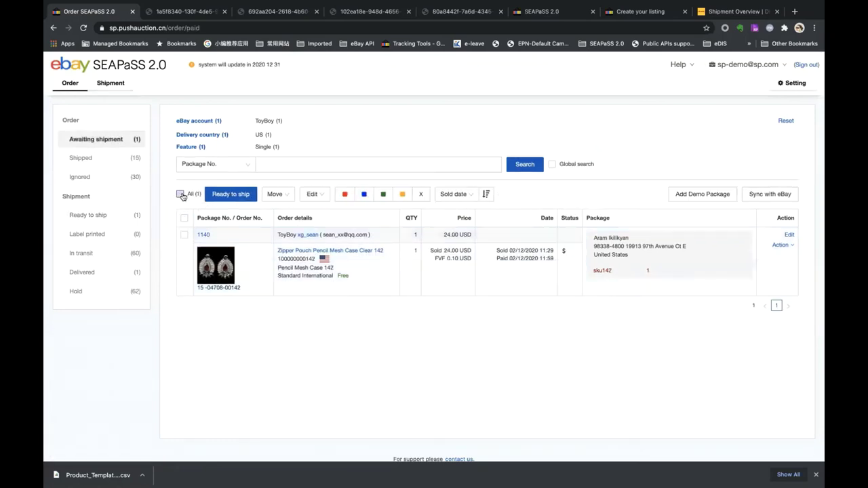
click(223, 195)
click(97, 216)
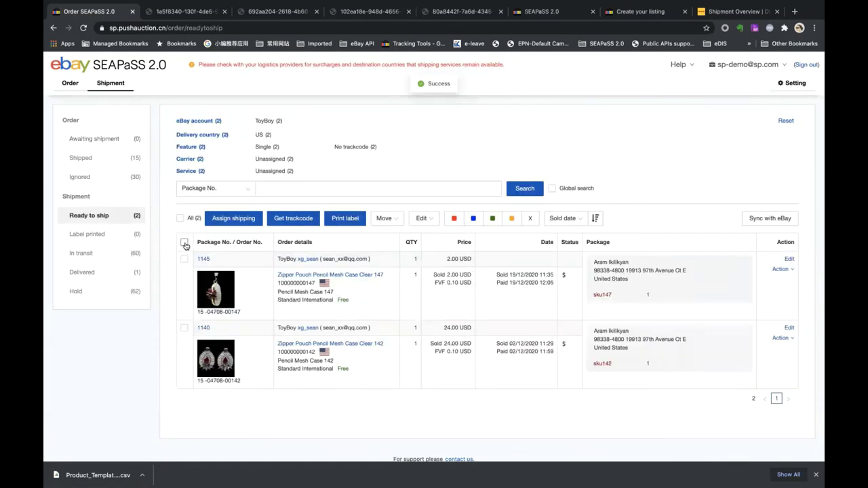
Set the sender address of both ready-to-ship packages to the saved address of the testuser_pa2019_seller1 account.
click(183, 242)
click(421, 217)
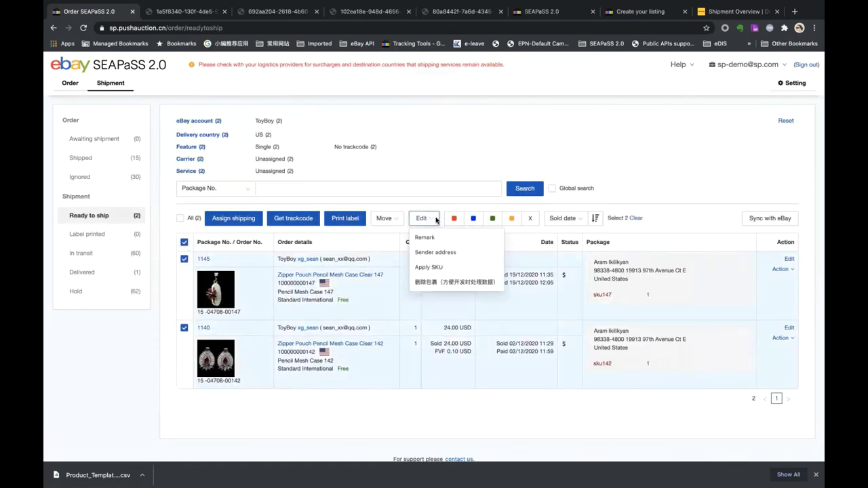
click(436, 252)
click(379, 146)
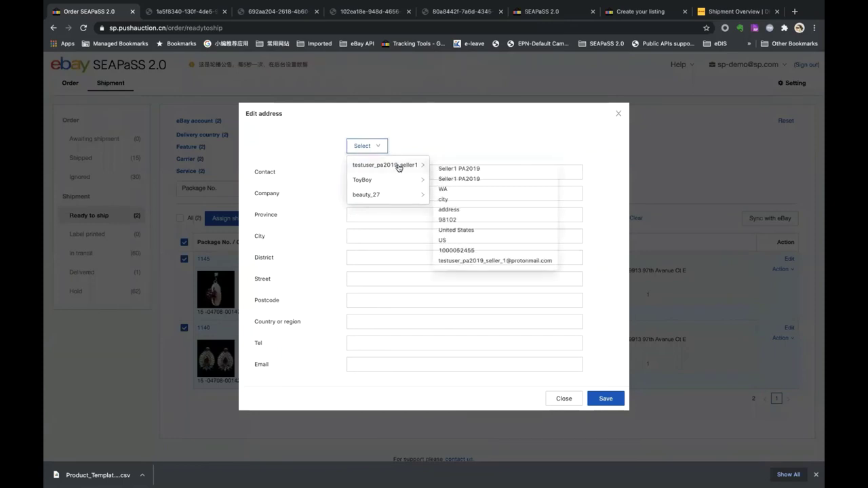
click(473, 193)
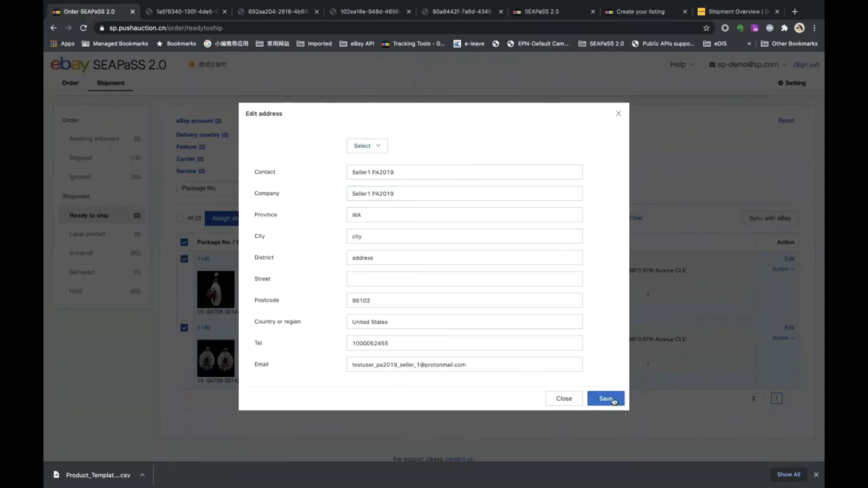
click(612, 400)
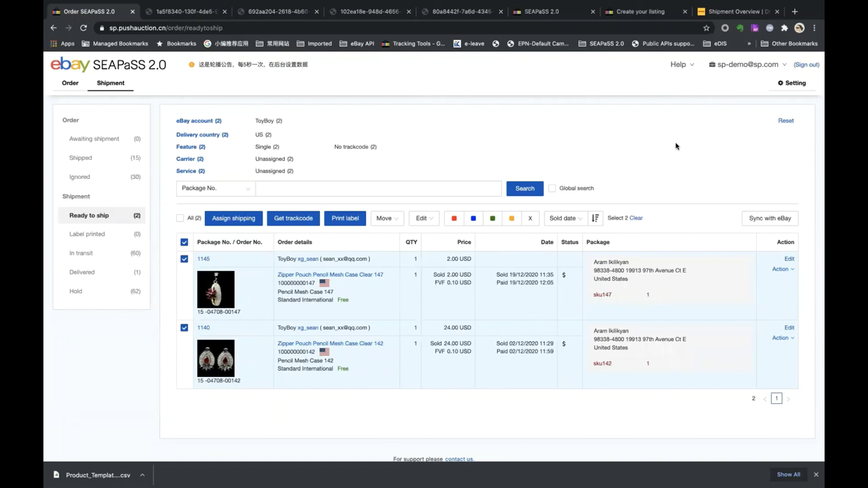
Show the available help resources.
mouse_move(694, 69)
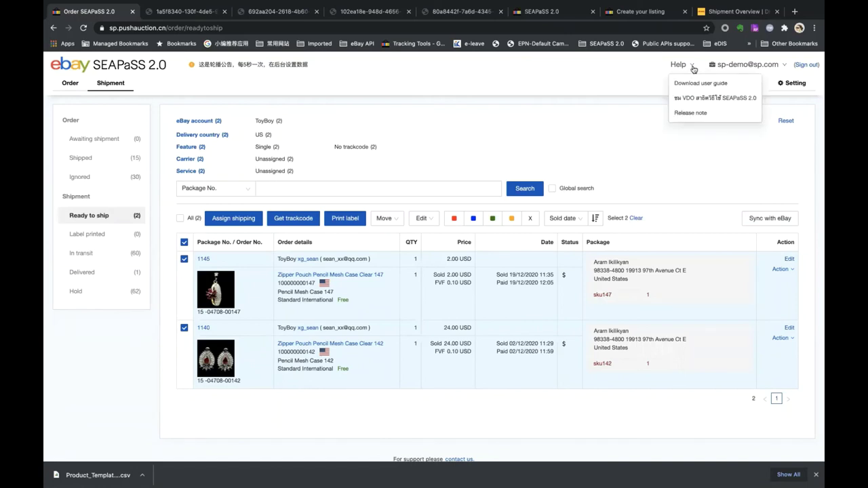